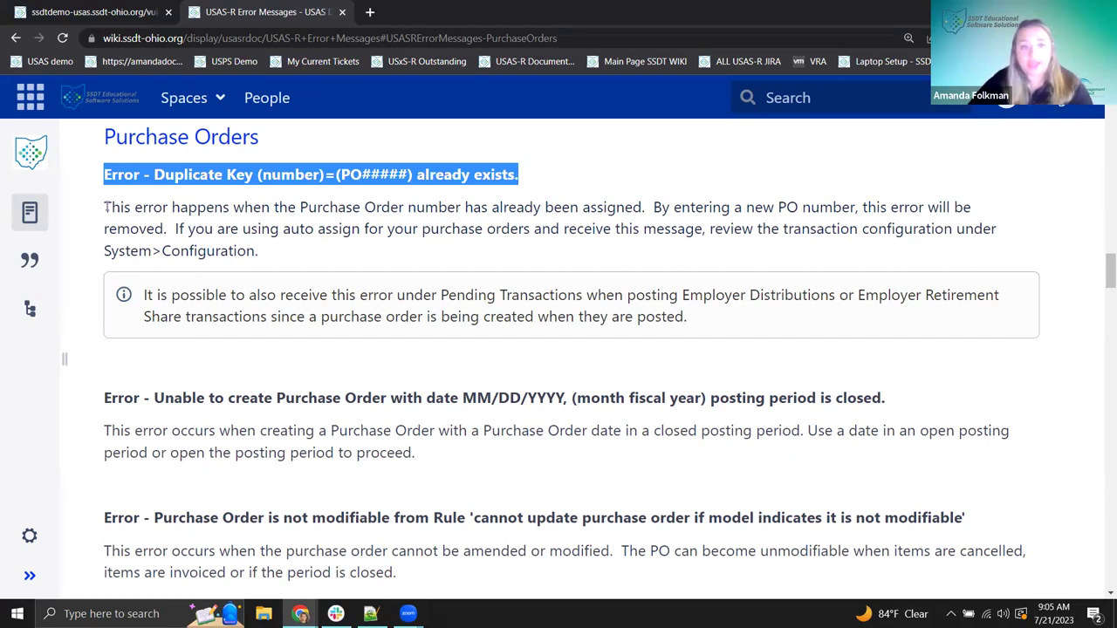
- Review the error explanation, then log in to Sampleville Schools in USAS-R
left_click_drag(112, 207, 276, 206)
left_click(346, 206)
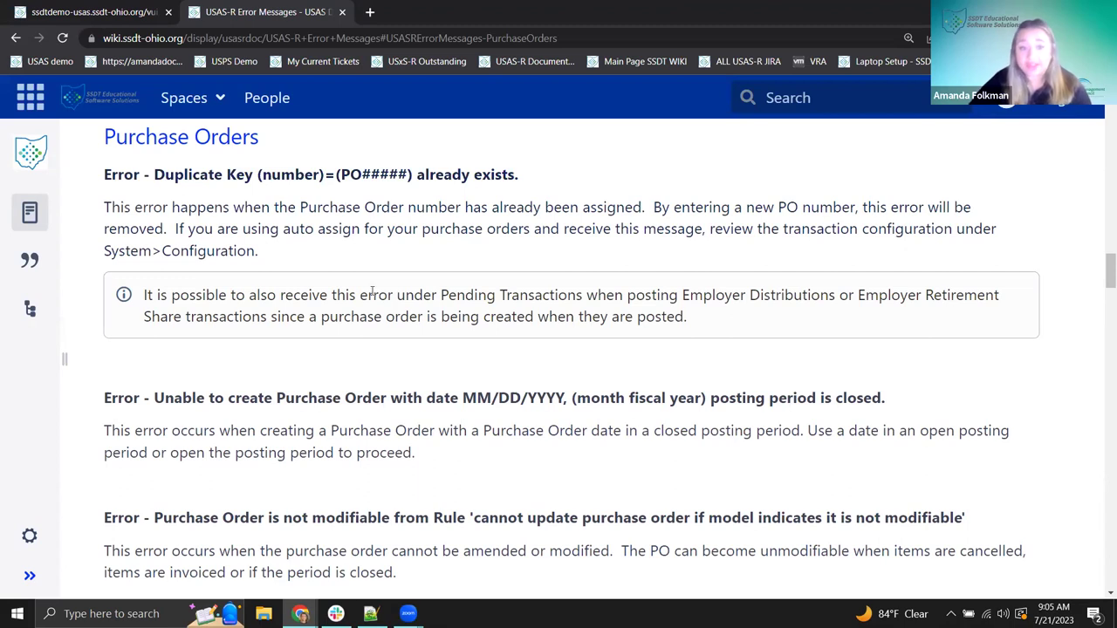
scroll(367, 374, "down", 3)
scroll(366, 373, "down", 3)
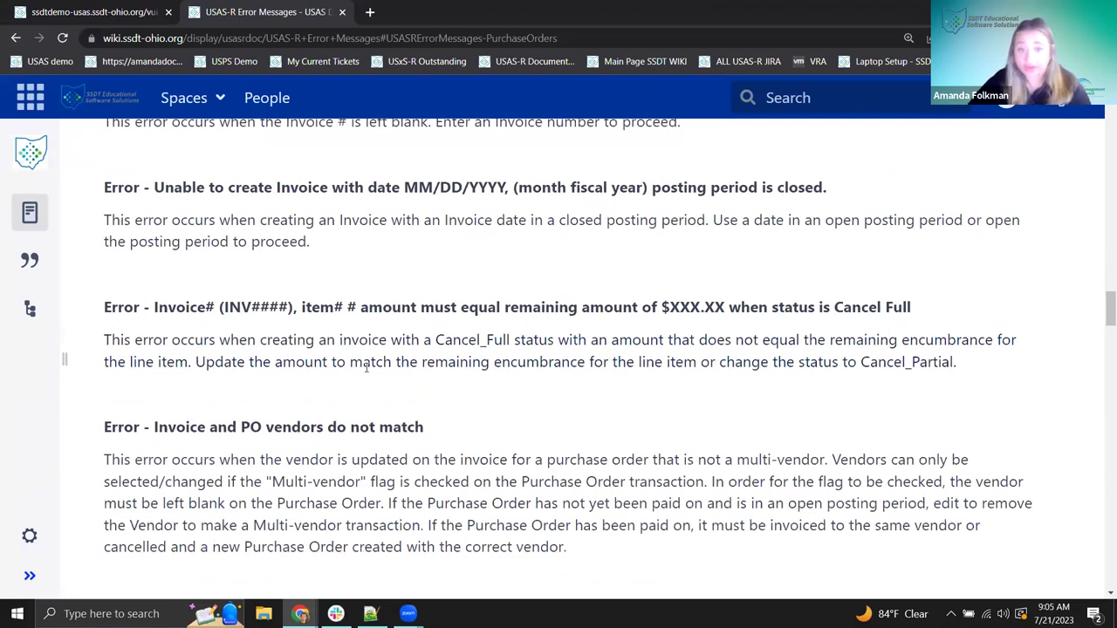
scroll(366, 367, "up", 2)
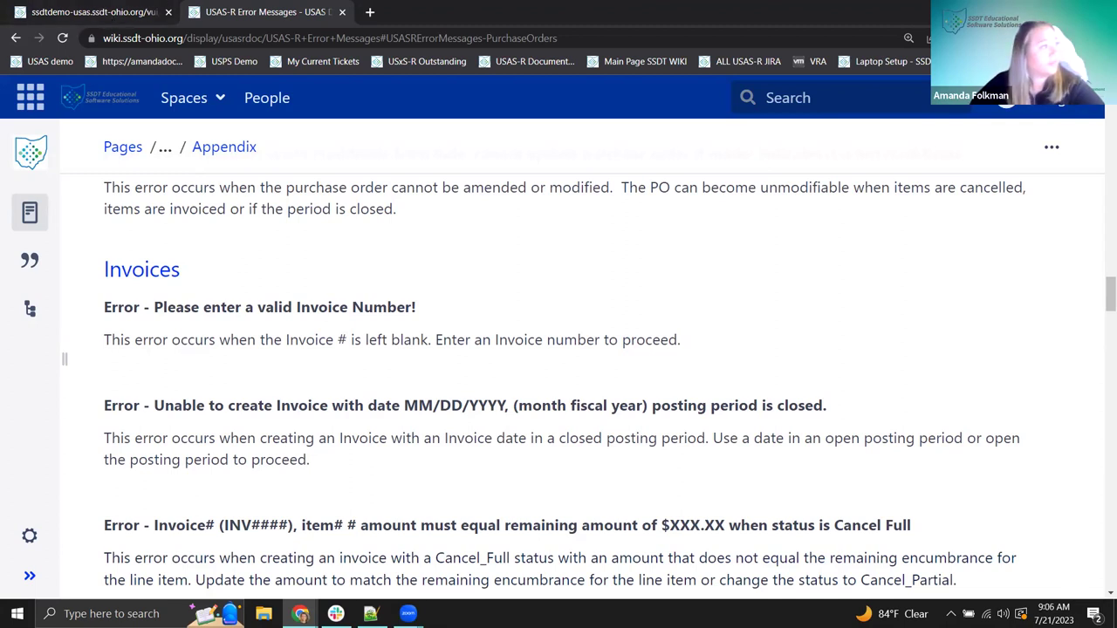
left_click(95, 11)
left_click(54, 188)
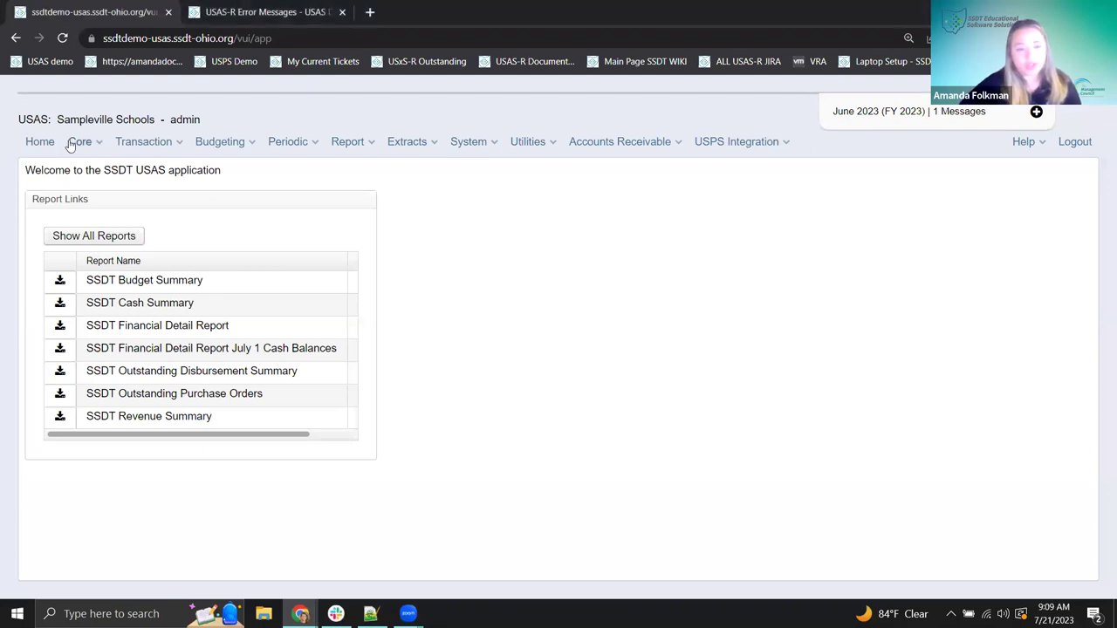
- Create a new vendor under Core > Vendors and enter a test vendor name as Primary Name
left_click(68, 146)
left_click(114, 261)
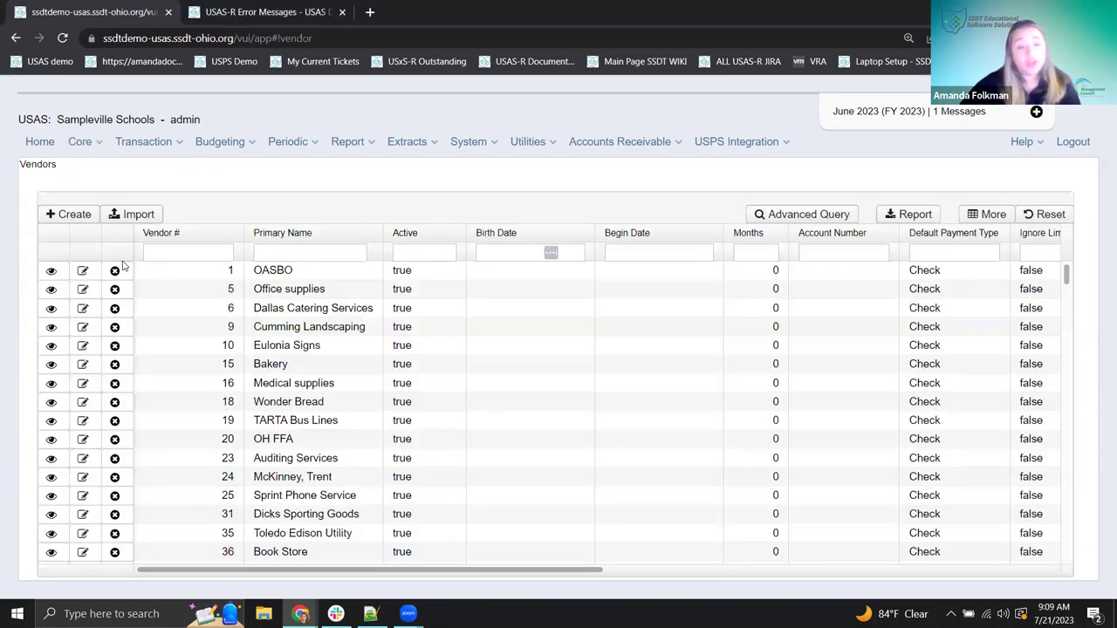
left_click(65, 222)
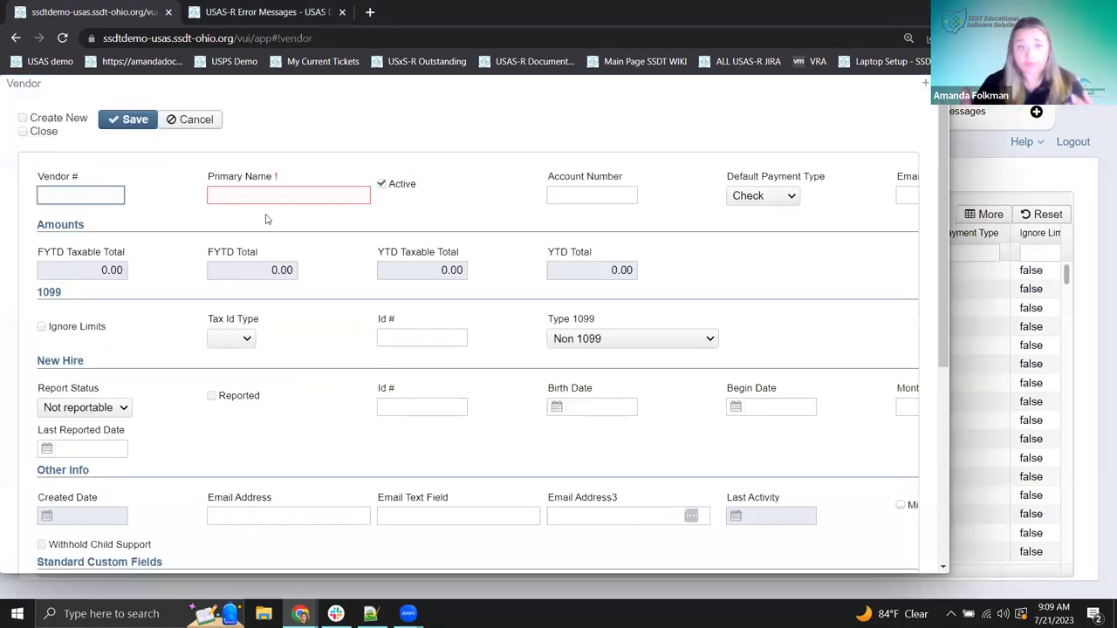
key("Tab")
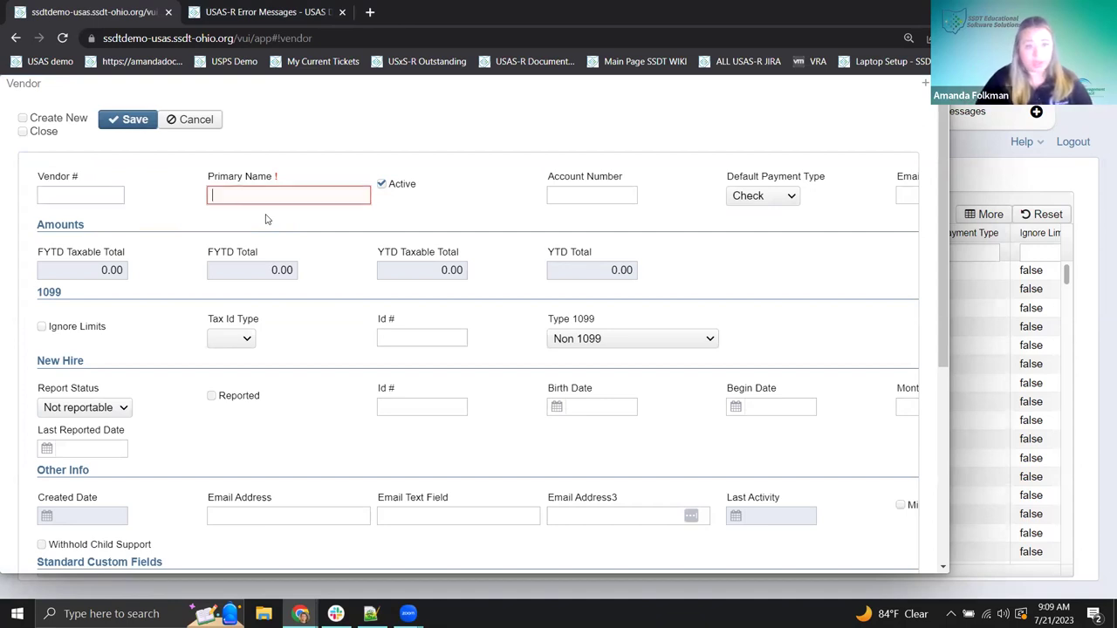
type("Test")
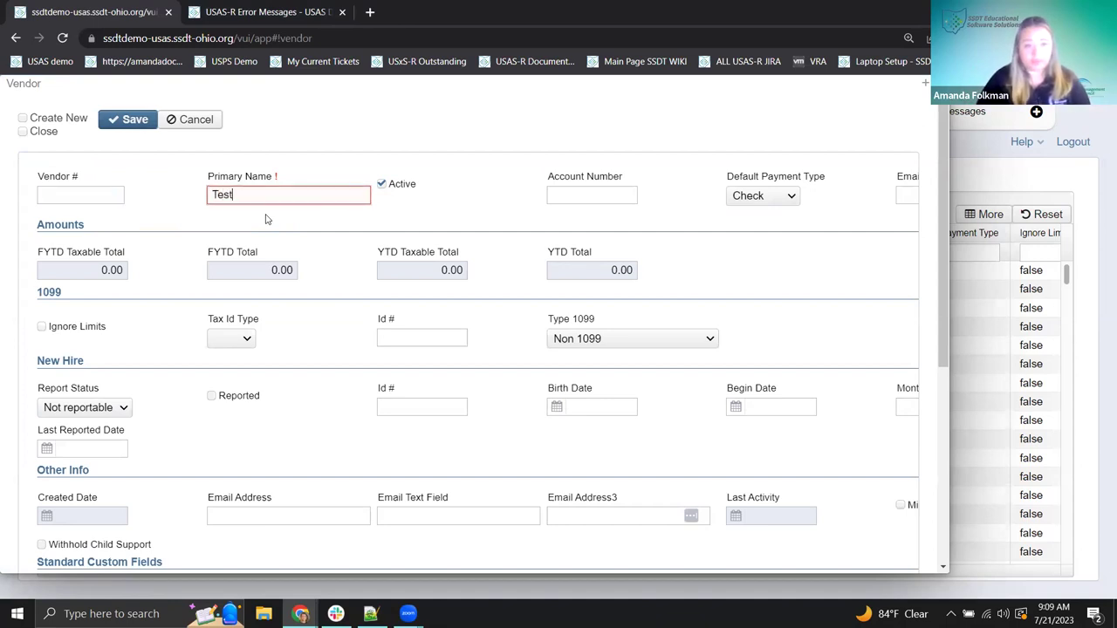
type(" Vendor Amanda")
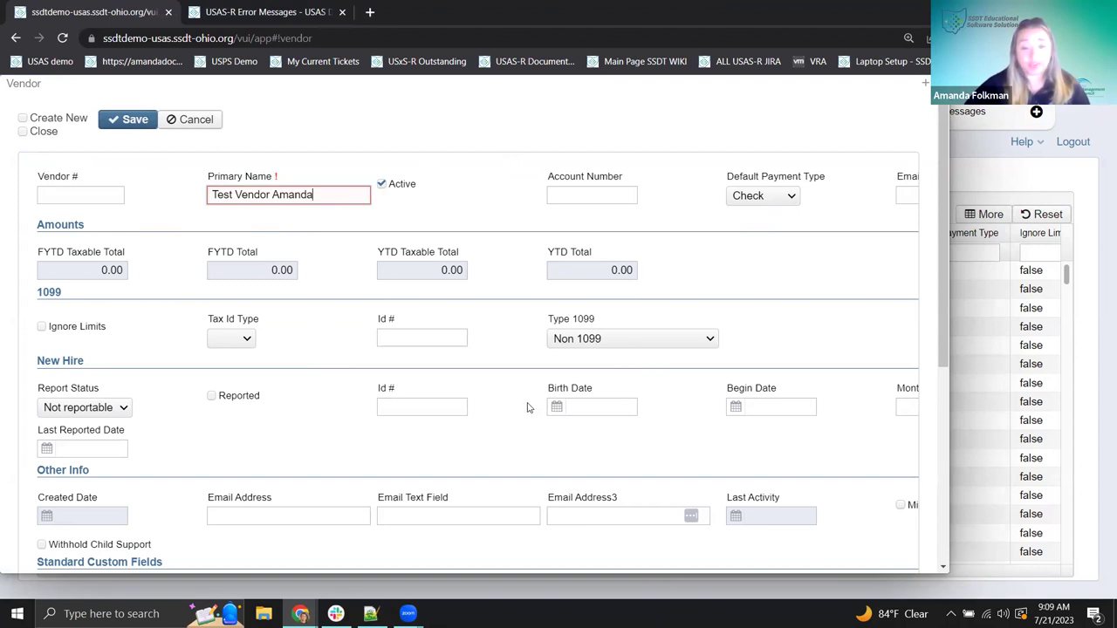
scroll(527, 408, "down", 5)
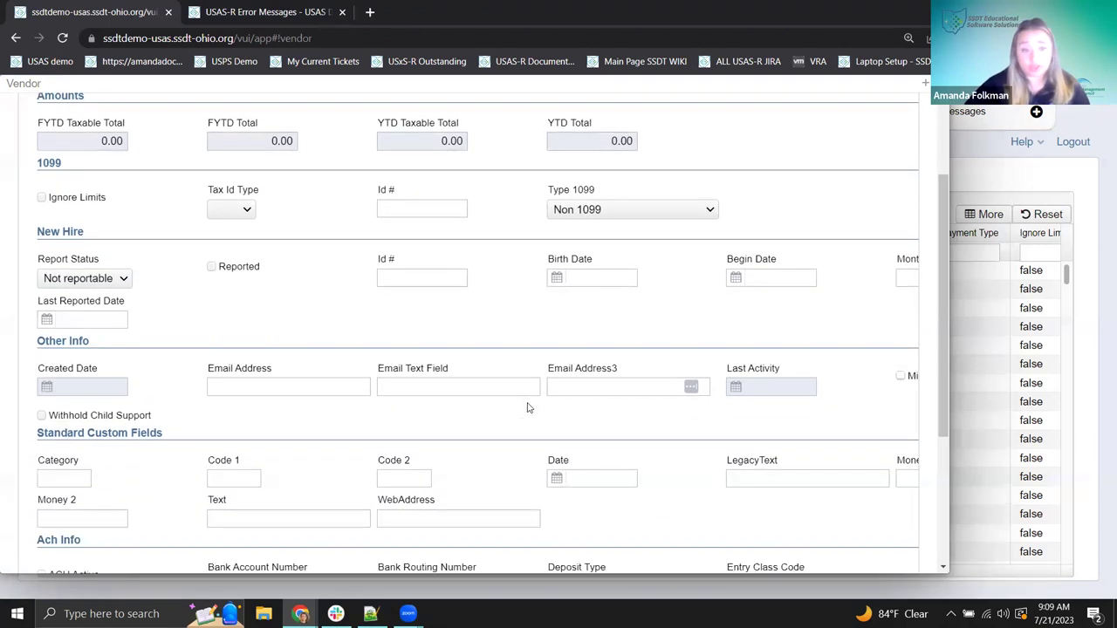
- Add a Primary location named 'Test Location Name' with address line 1 starting '1111'
left_click(50, 527)
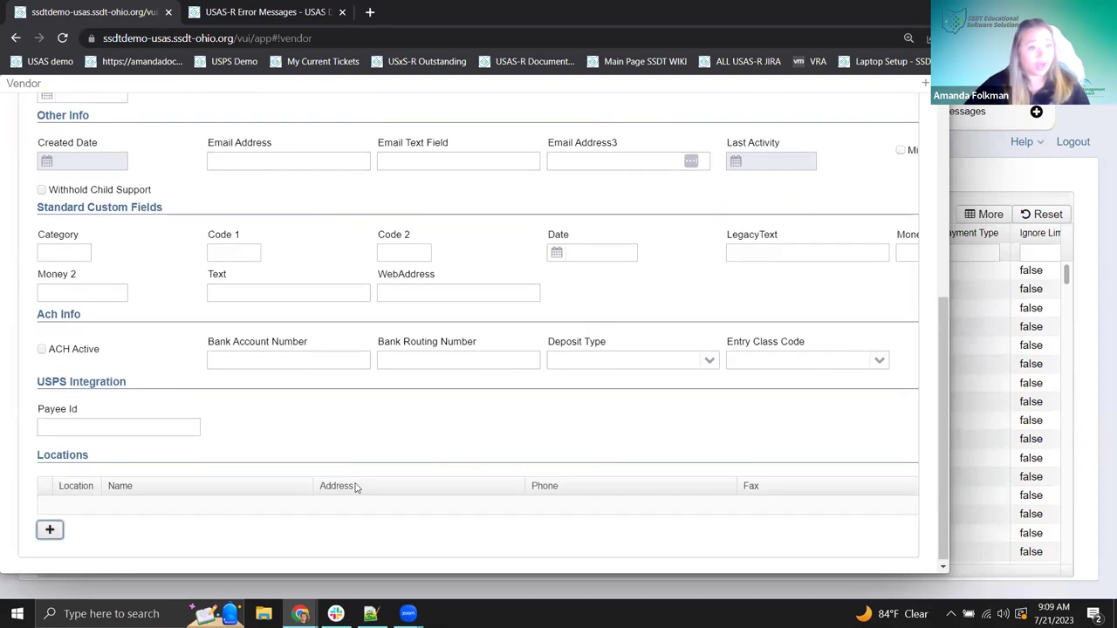
type("Primary")
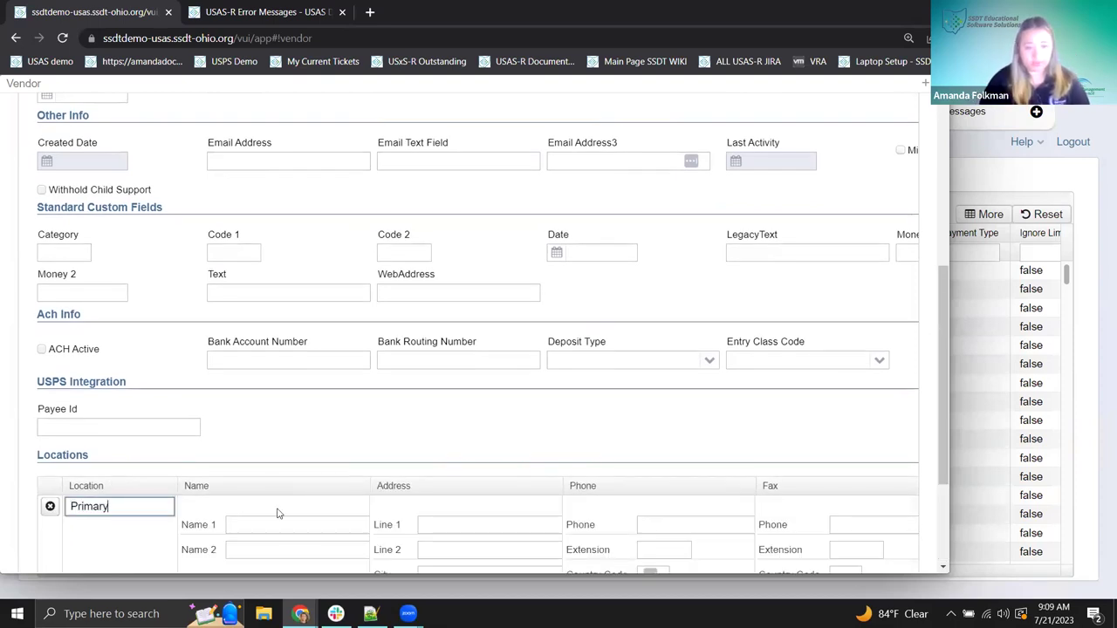
key("Tab")
type("1111 Test Lane")
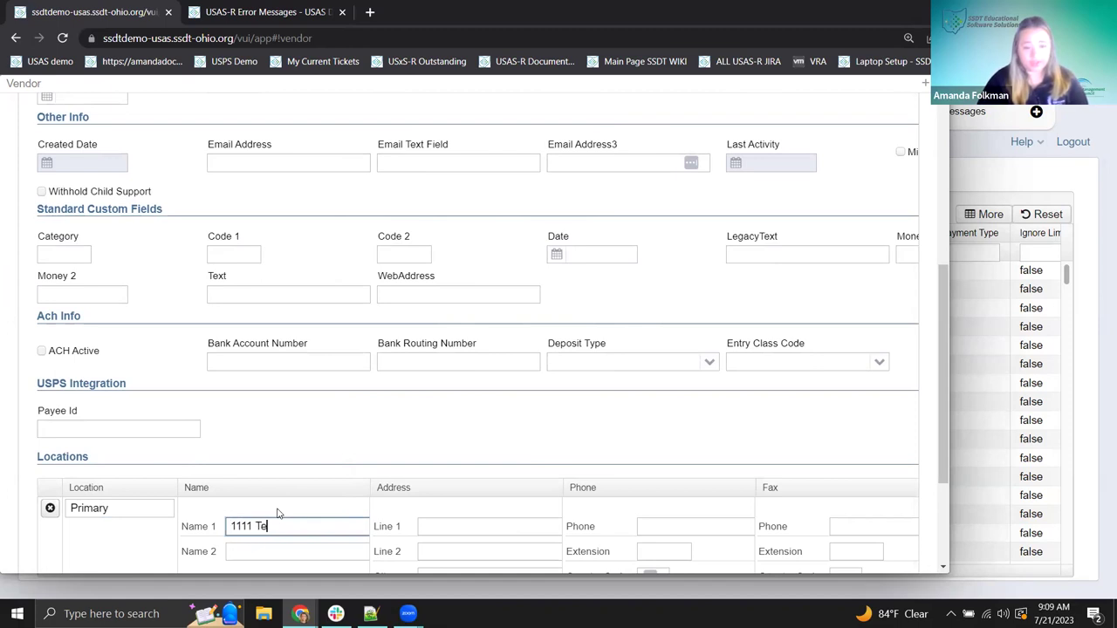
key("Tab")
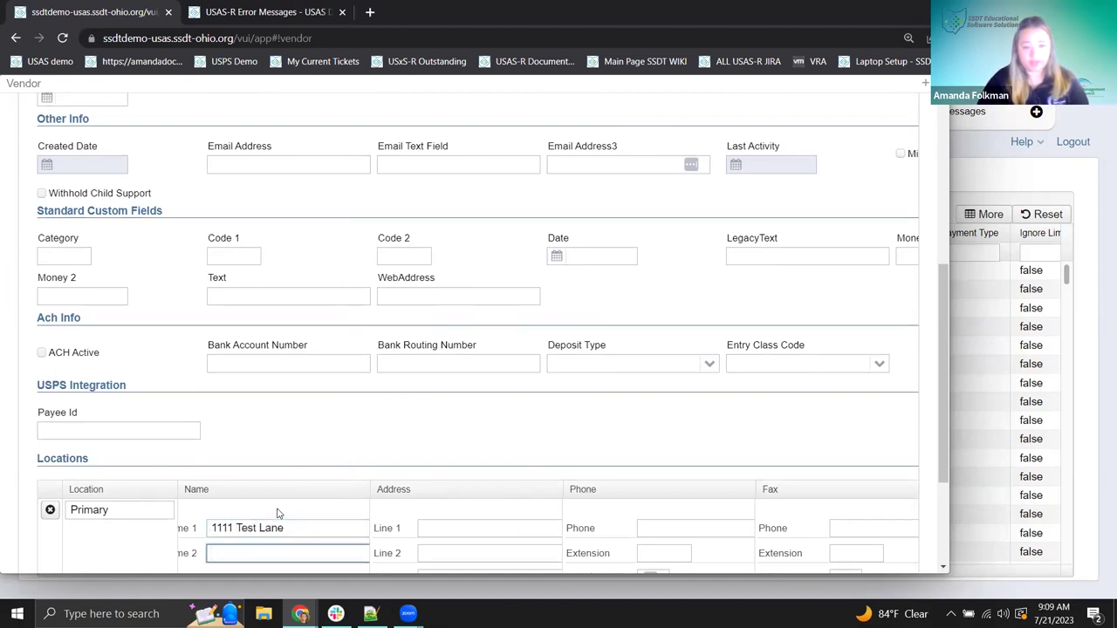
left_click_drag(302, 529, 211, 528)
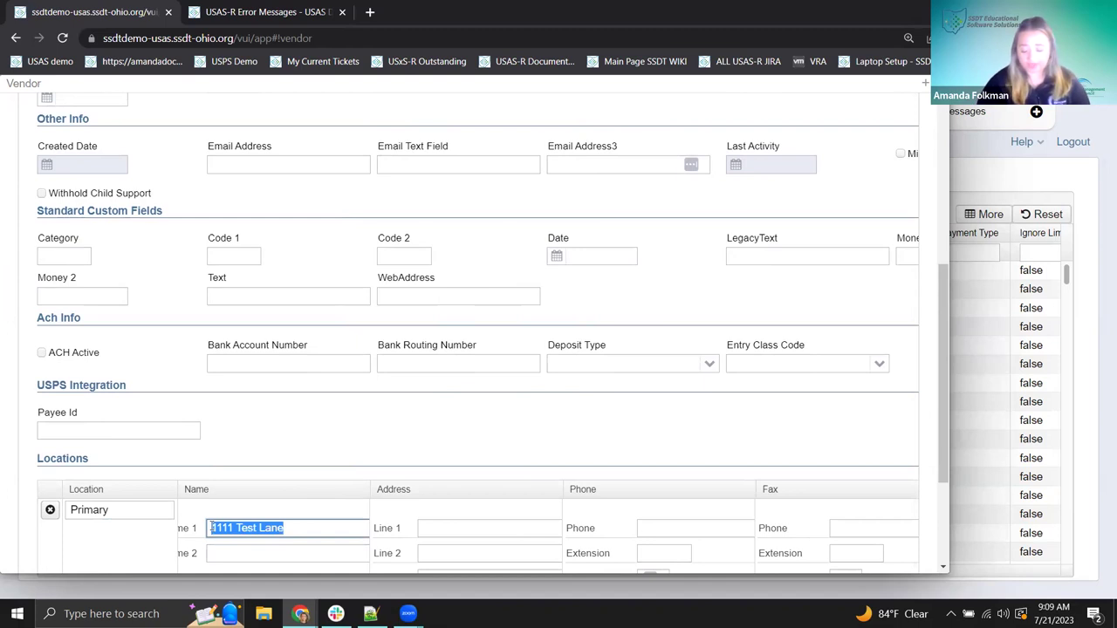
key("BackSpace")
type("Te")
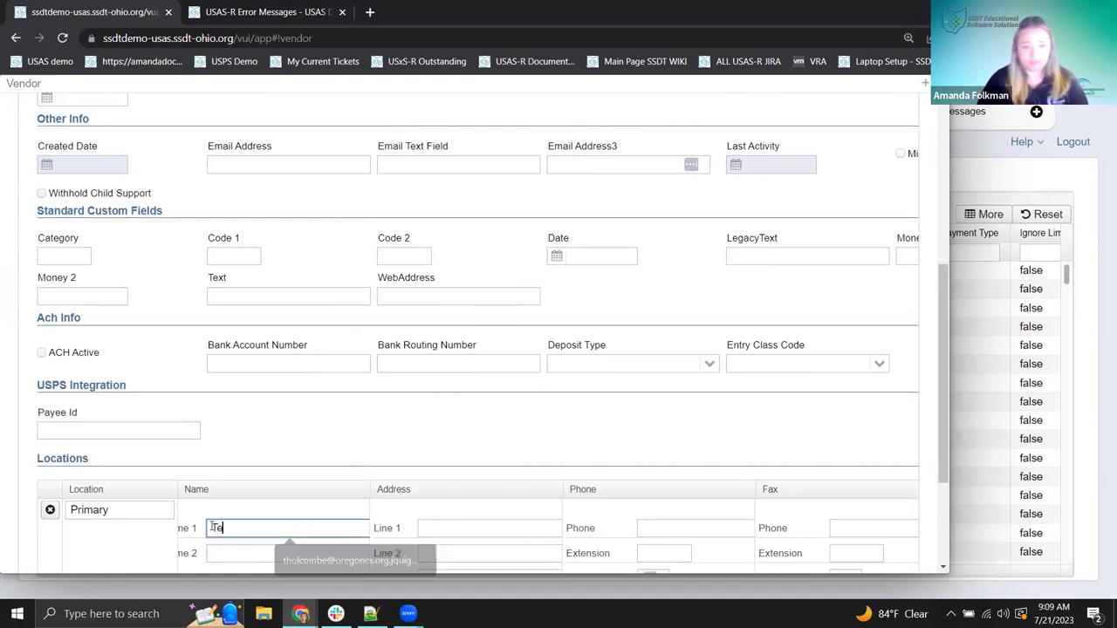
type("st Loc")
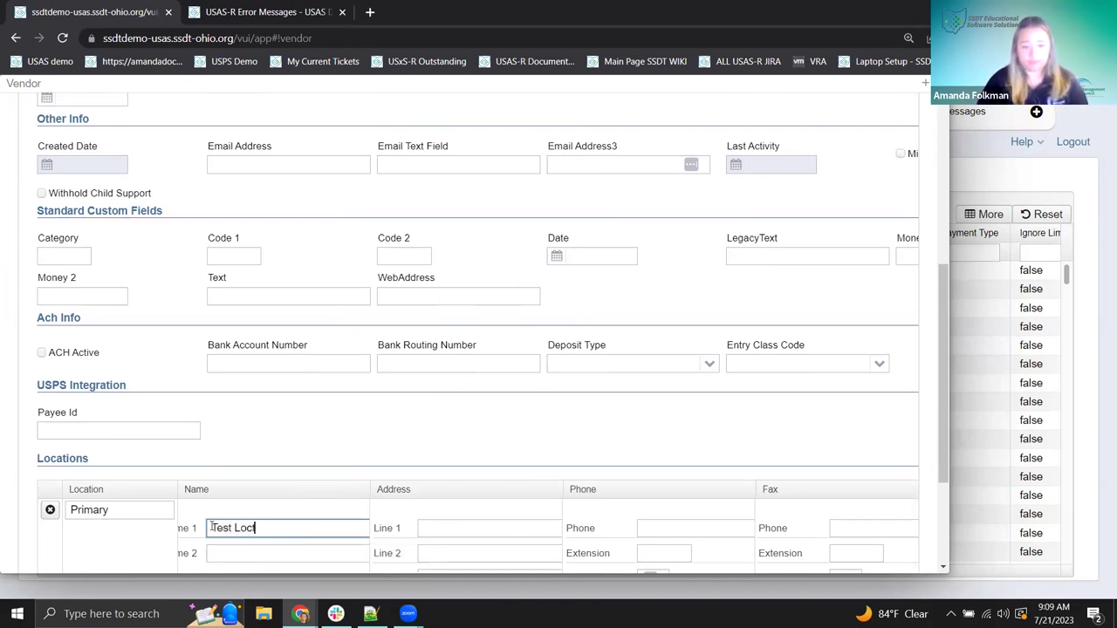
type("ation Name")
key("Tab")
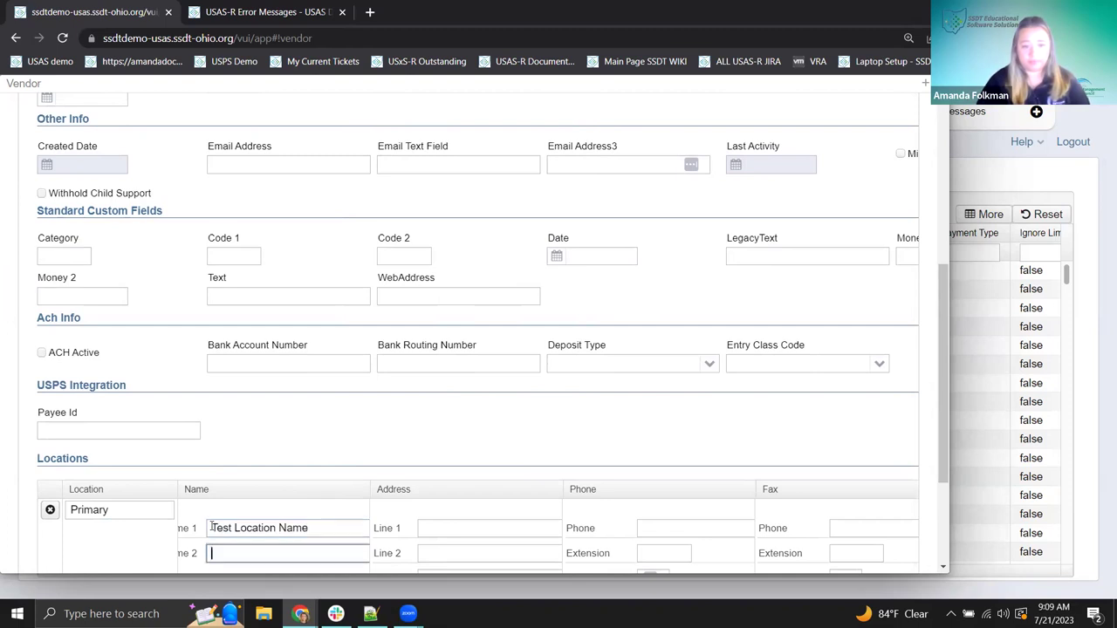
key("Tab")
type("1111")
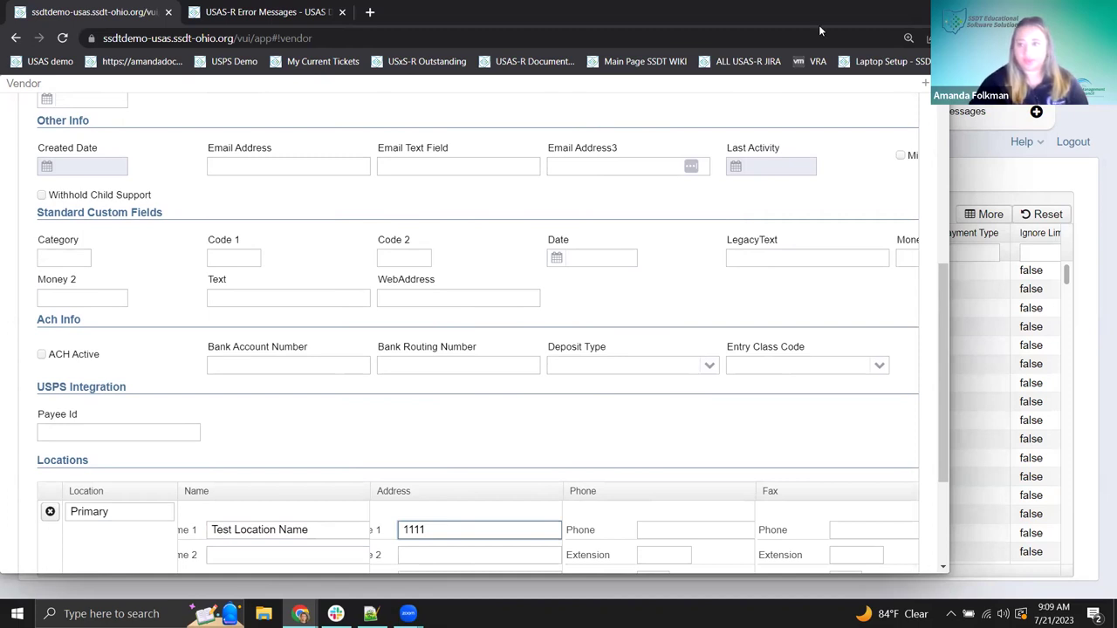
left_click(926, 88)
- Complete the address as 1111 Test Lane, city Example, state Oh, zip 44094-95
scroll(782, 335, "down", 3)
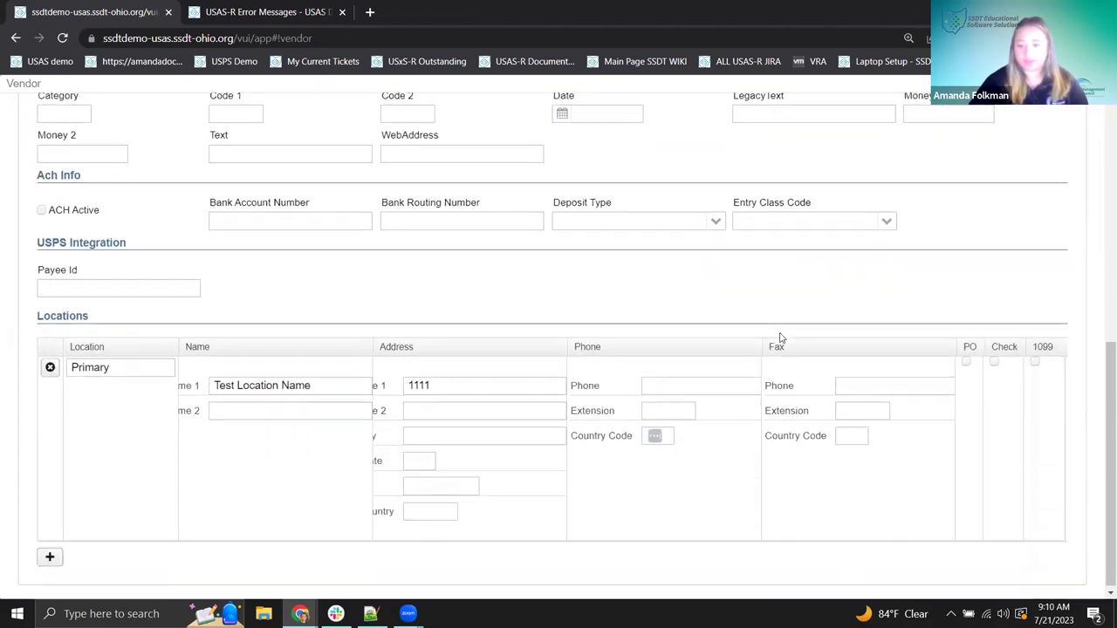
left_click(455, 381)
type("T")
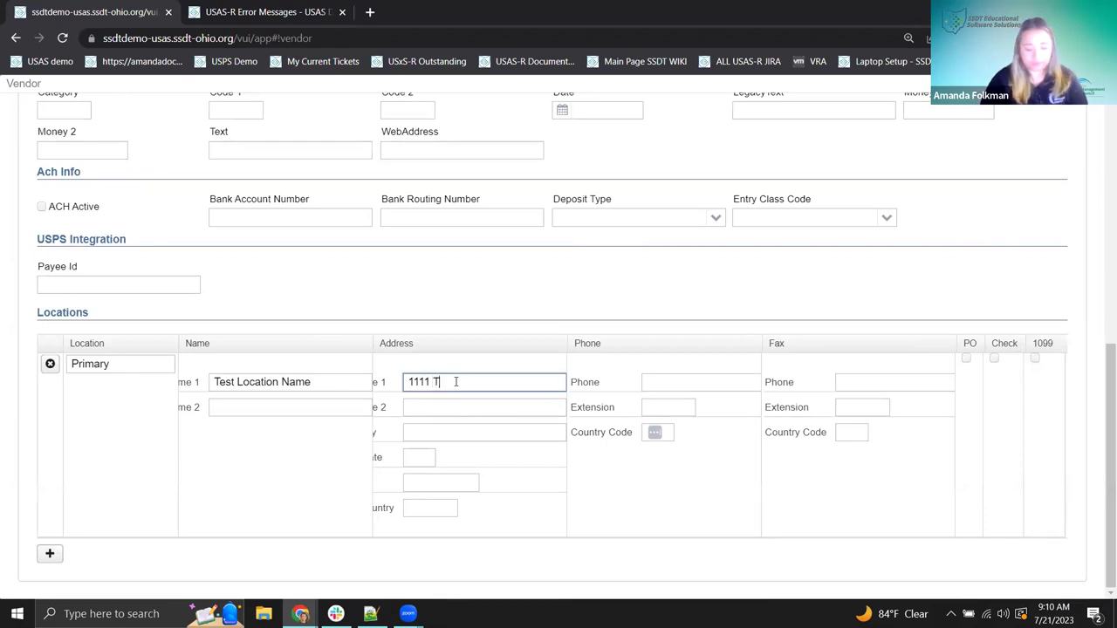
type("est Lane")
key("Tab")
key("Tab")
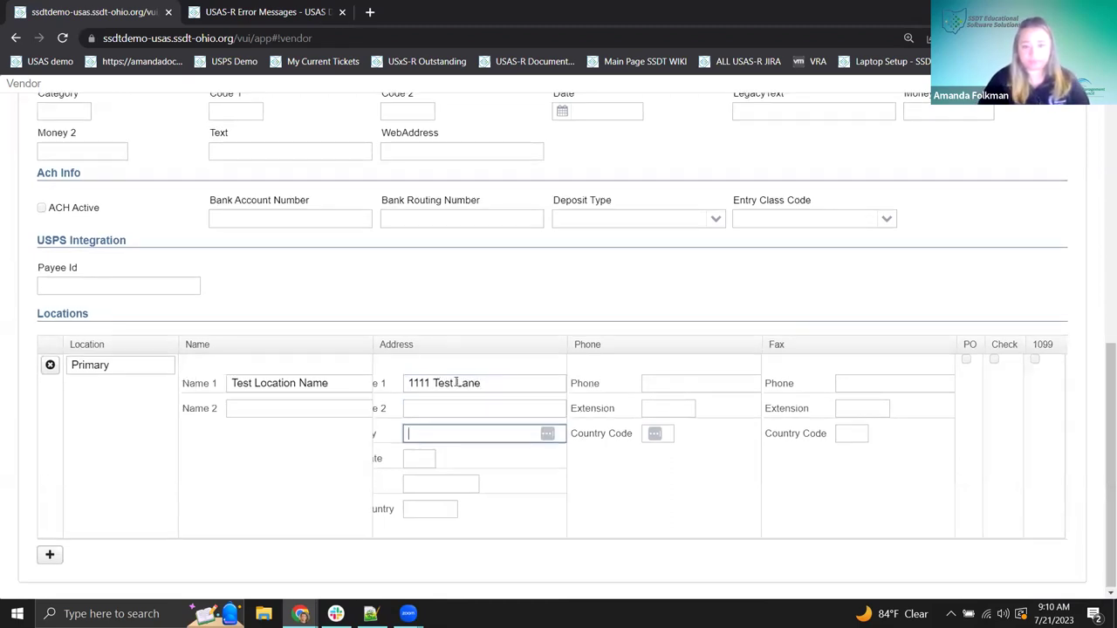
type("Example")
key("Tab")
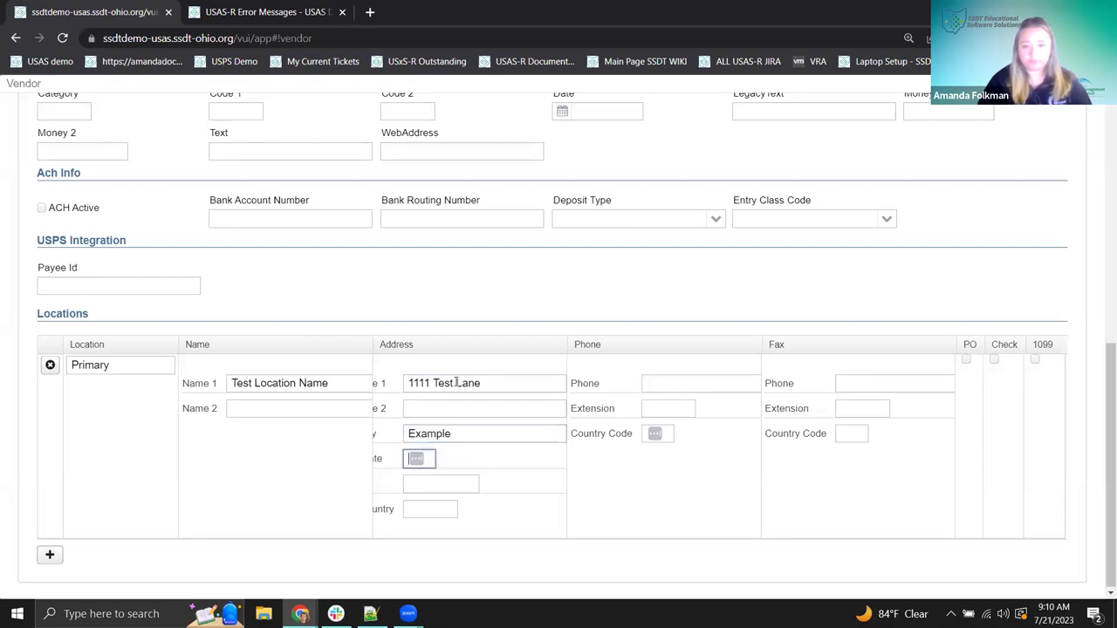
key("Tab")
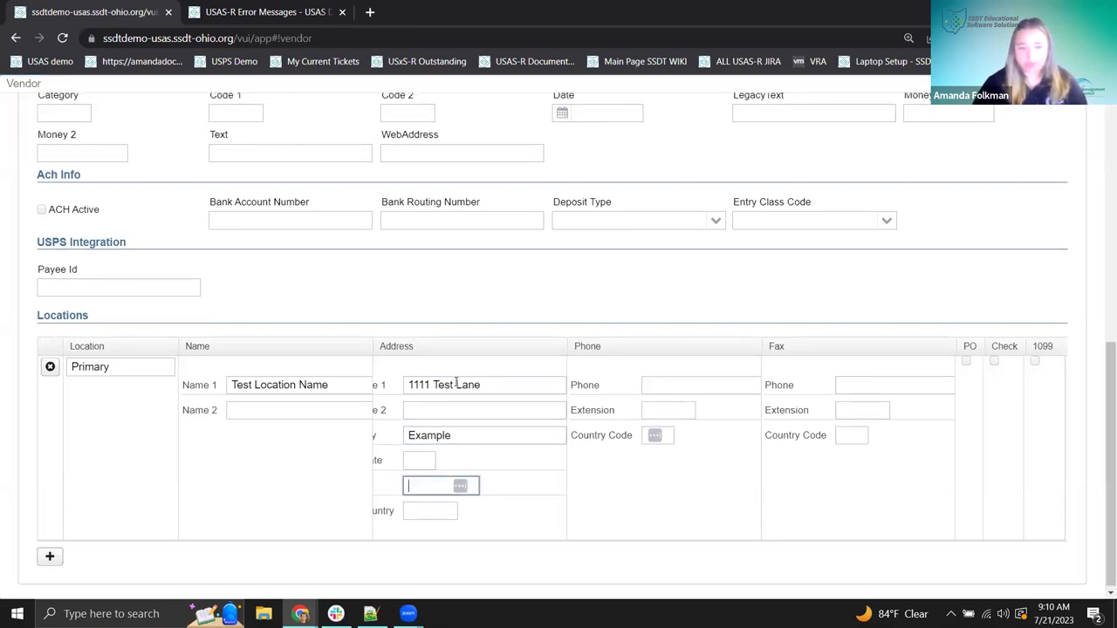
left_click(422, 460)
type("Oh")
key("Tab")
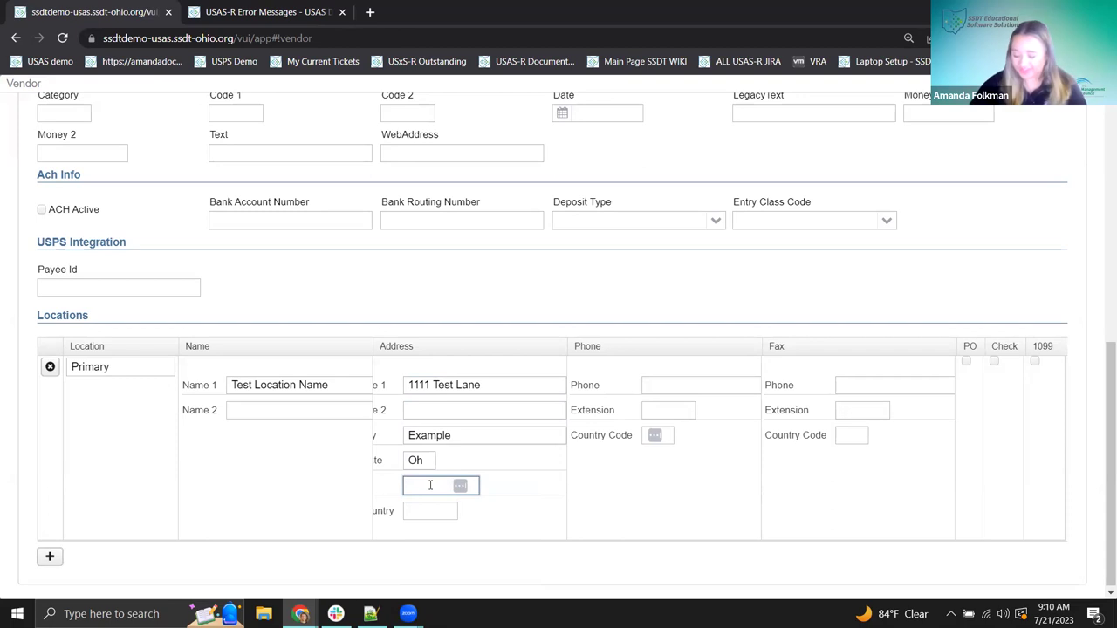
type("44094")
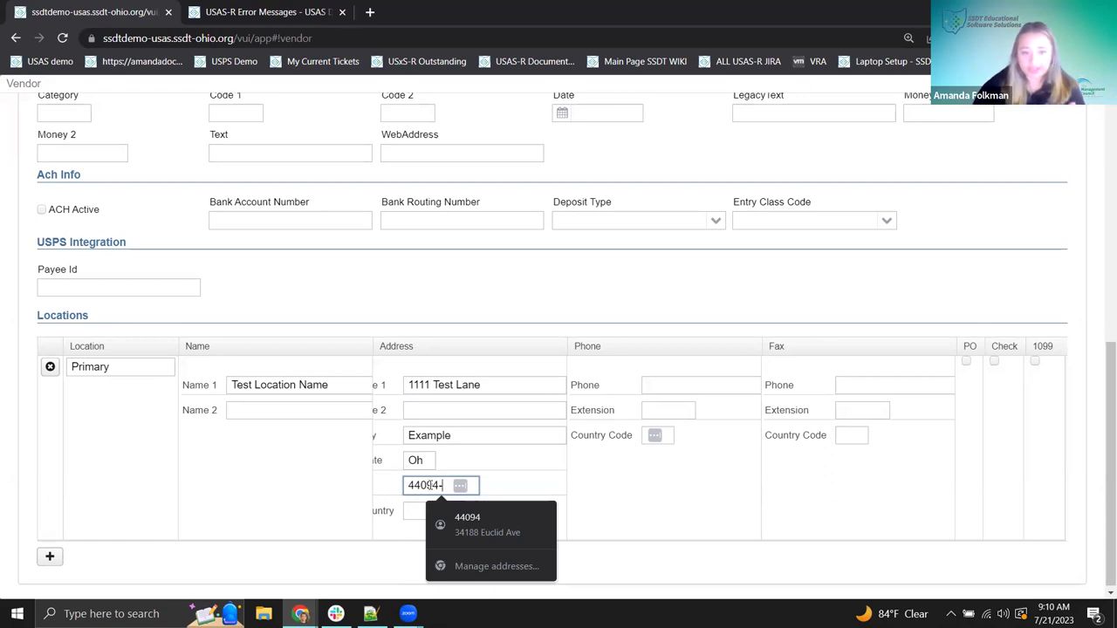
type("-95")
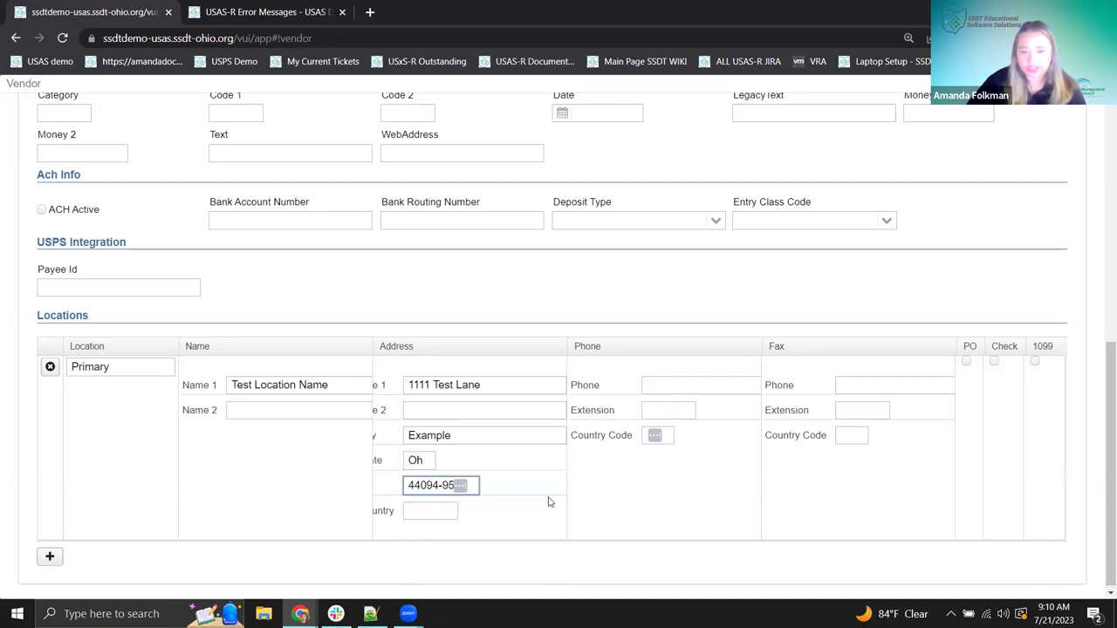
- Fill the location's phone from the autofill suggestion and tick the PO and Check flags
left_click(428, 512)
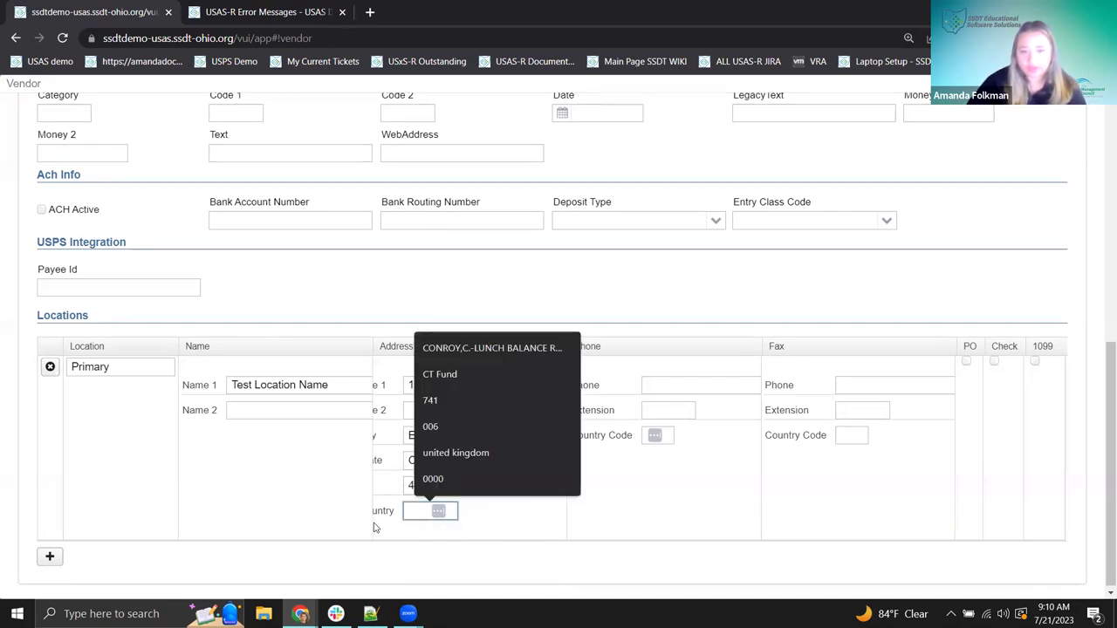
left_click(515, 536)
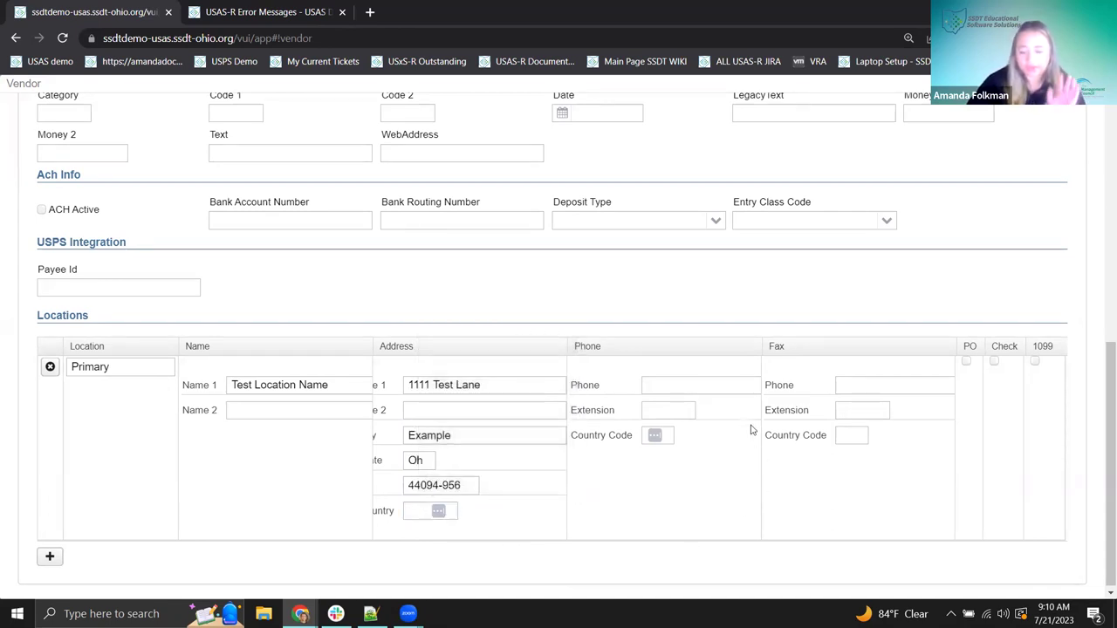
left_click(711, 383)
left_click(729, 417)
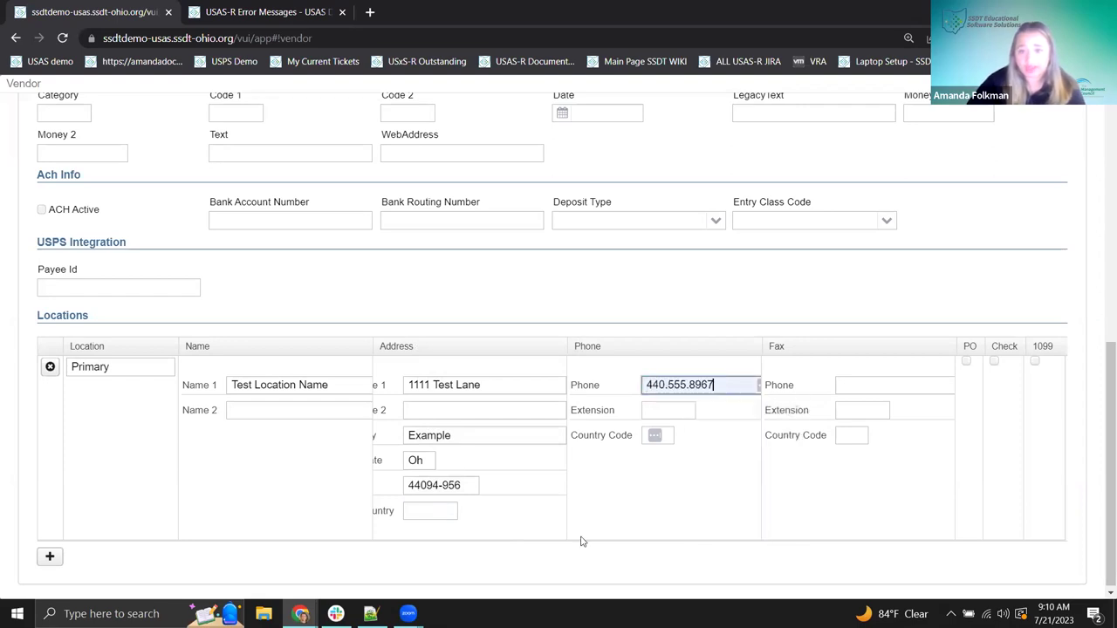
left_click(966, 361)
left_click(994, 361)
- Tick the 1099 flag and save the vendor, which returns an invalid postal code error
left_click(1035, 361)
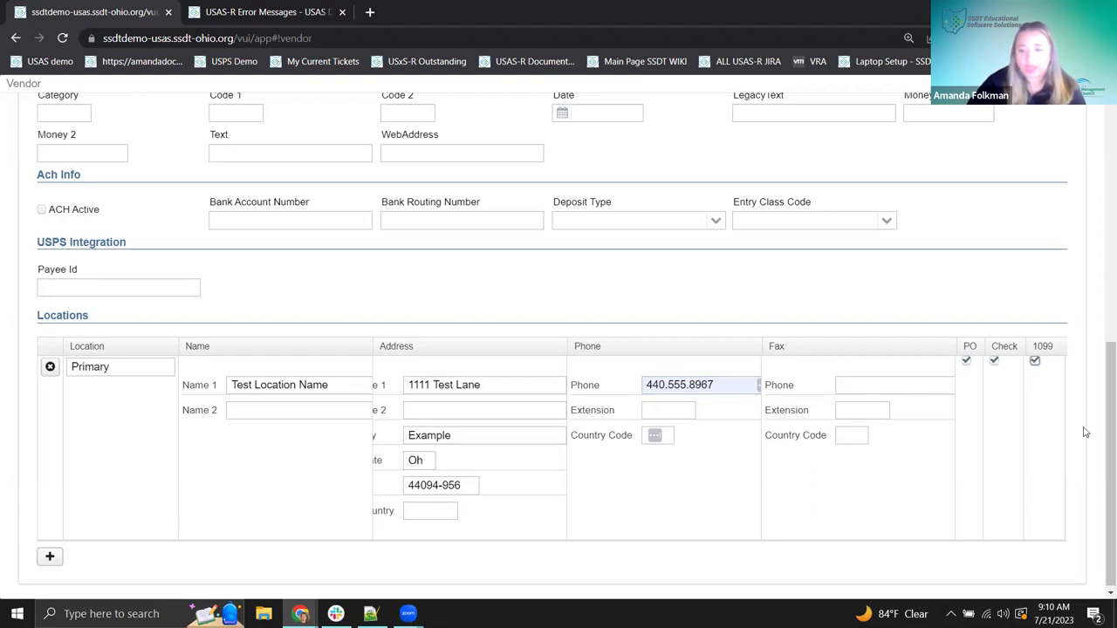
scroll(631, 384, "up", 1)
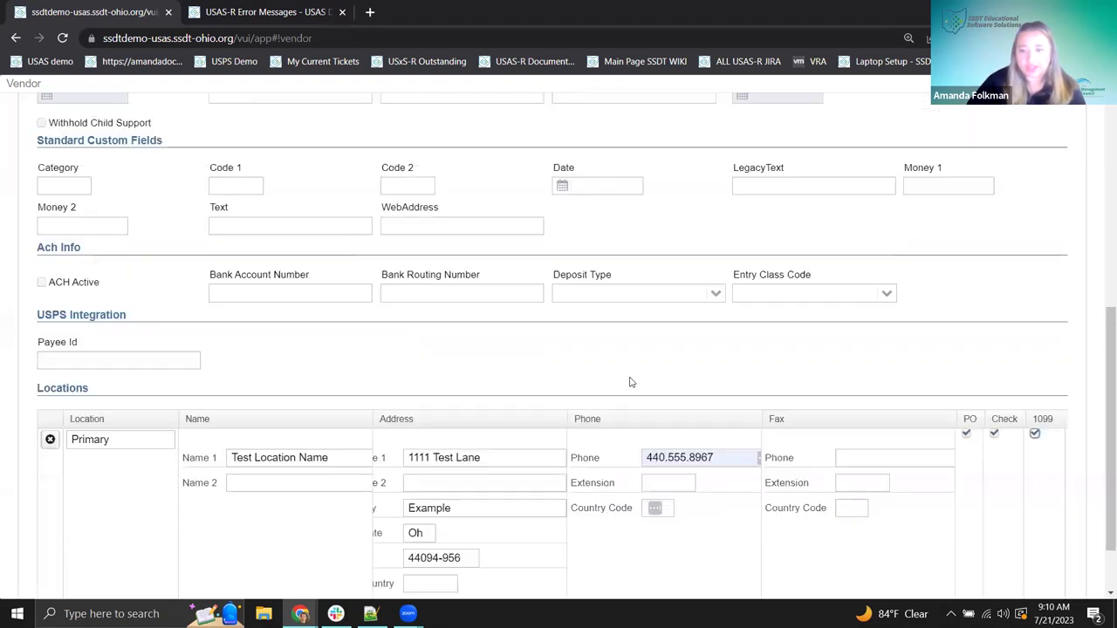
scroll(635, 382, "up", 3)
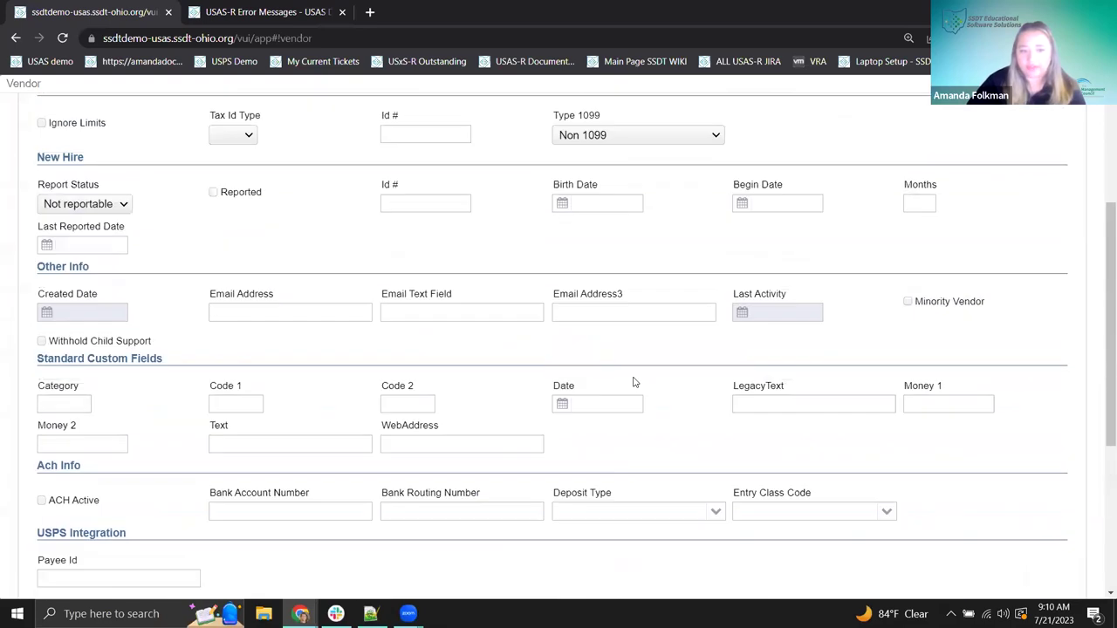
scroll(634, 382, "up", 3)
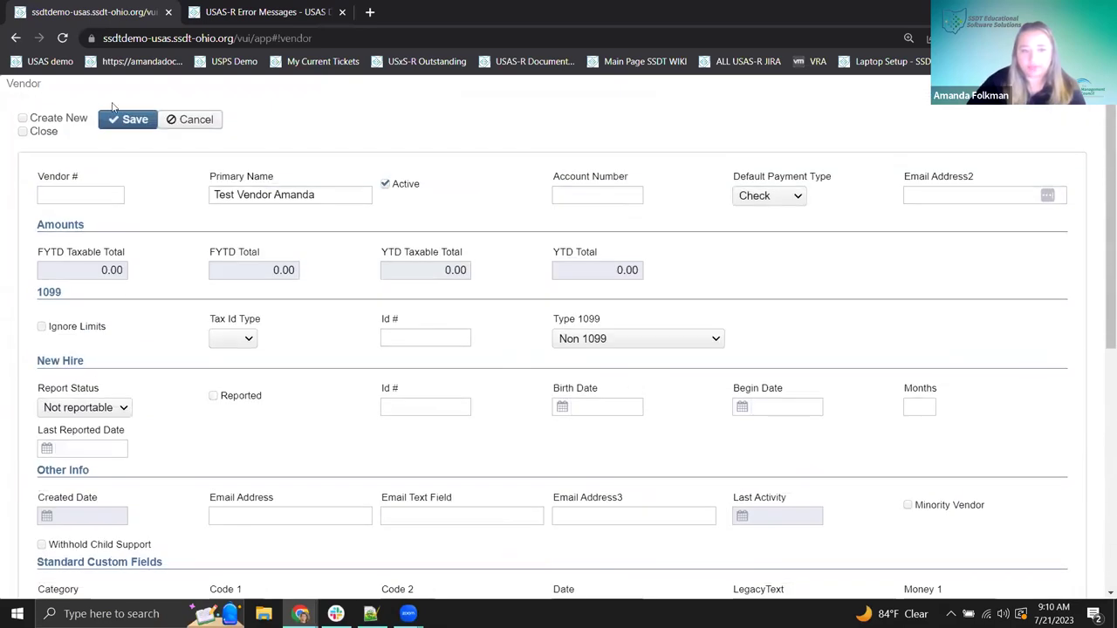
left_click(136, 131)
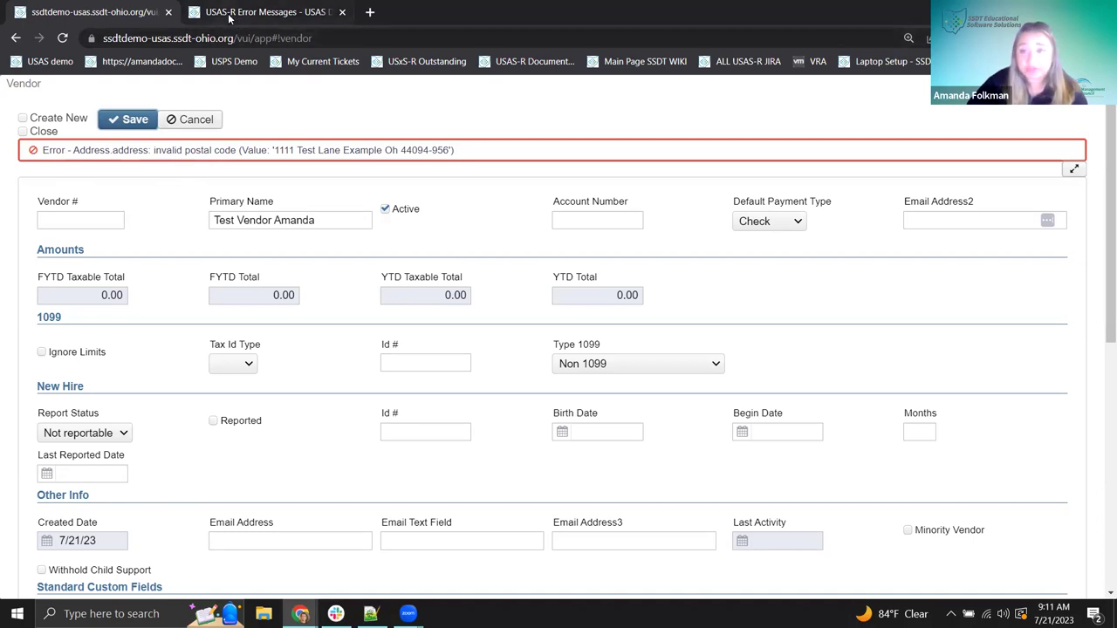
- Search the USAS-R Error Messages wiki page for 'postal' and highlight the XXXXX-XXXX zip format
left_click(229, 18)
key("ctrl+f")
type("ppo")
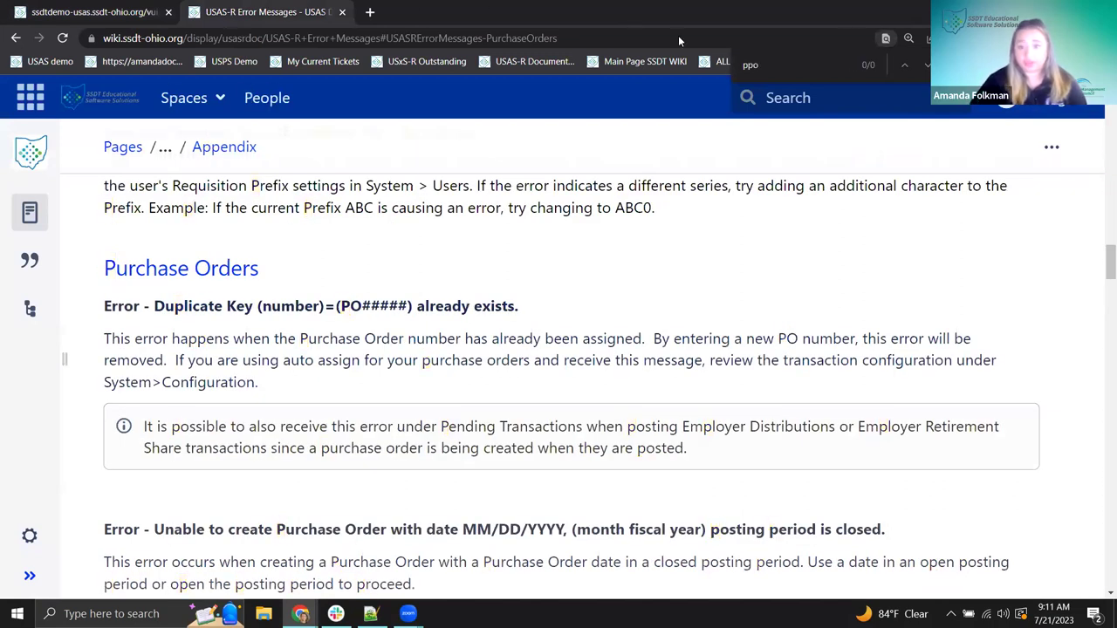
key("BackSpace")
key("BackSpace")
type("ostal")
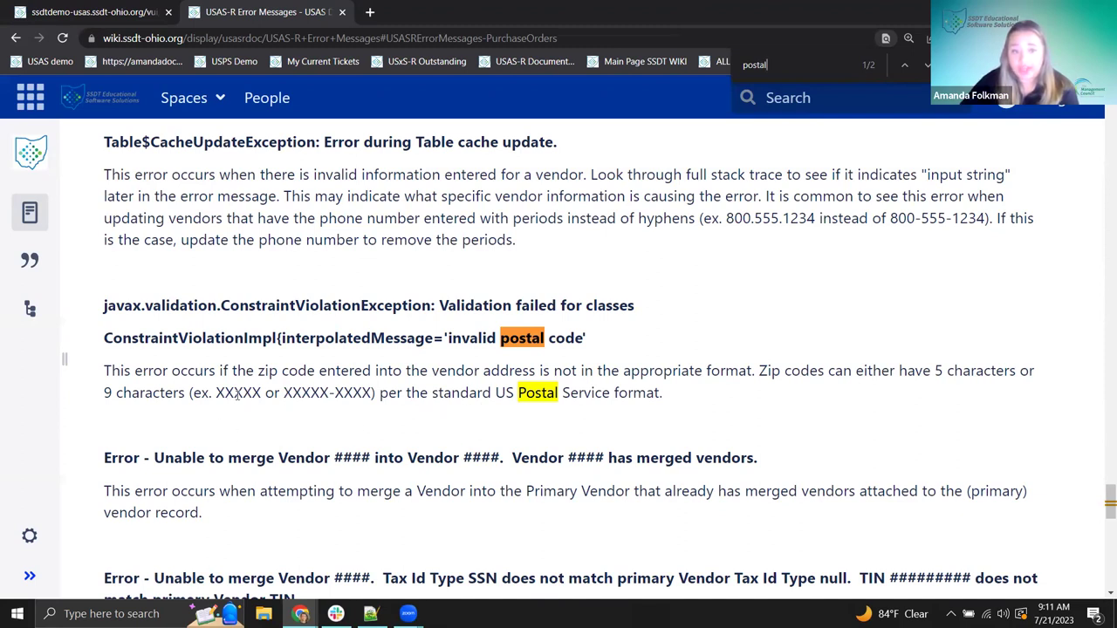
left_click_drag(105, 394, 356, 389)
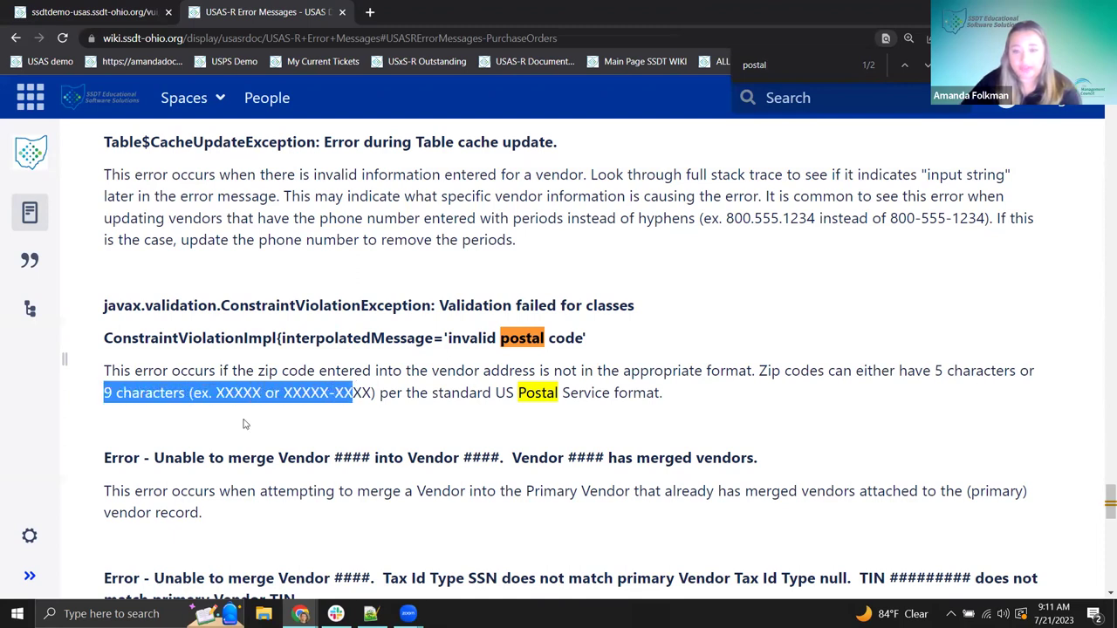
left_click(211, 413)
left_click_drag(215, 394, 372, 395)
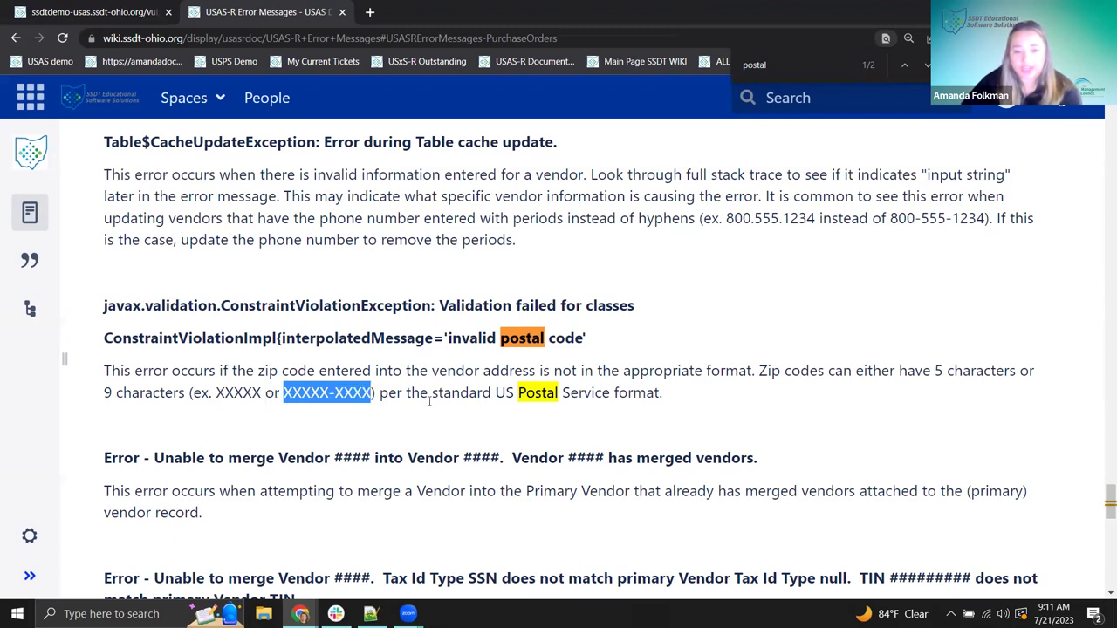
left_click(370, 415)
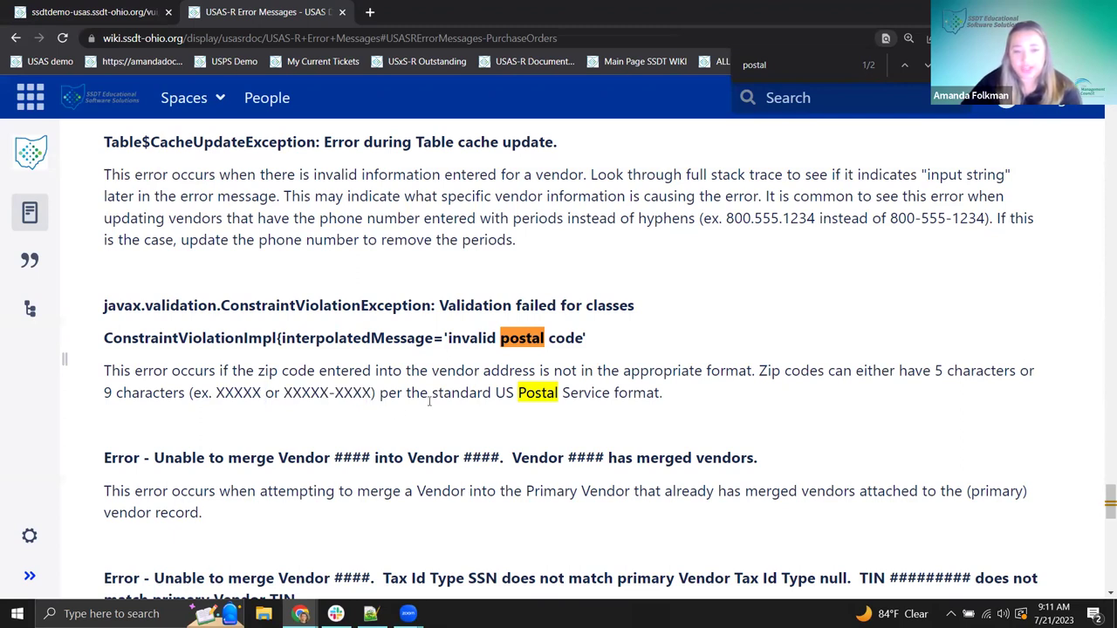
- Delete the trailing digits so the location's zip code keeps only its first five digits
left_click(98, 14)
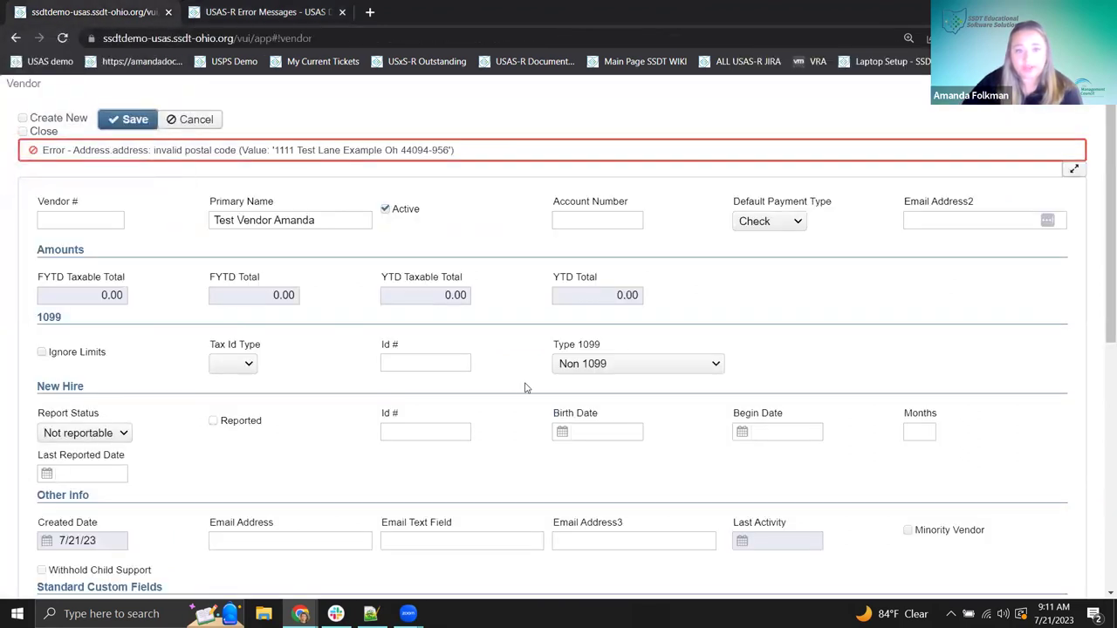
scroll(525, 388, "down", 6)
left_click(467, 485)
left_click_drag(439, 484, 497, 485)
key("BackSpace")
left_click(486, 324)
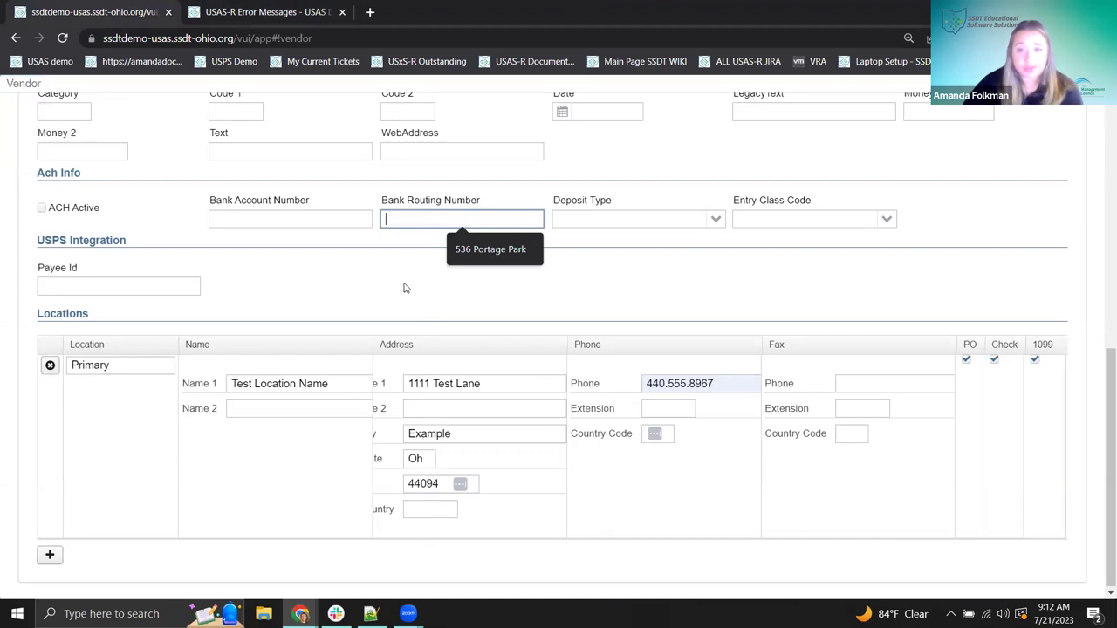
- Select the postal code error message and bring up its full exception details
scroll(437, 381, "up", 10)
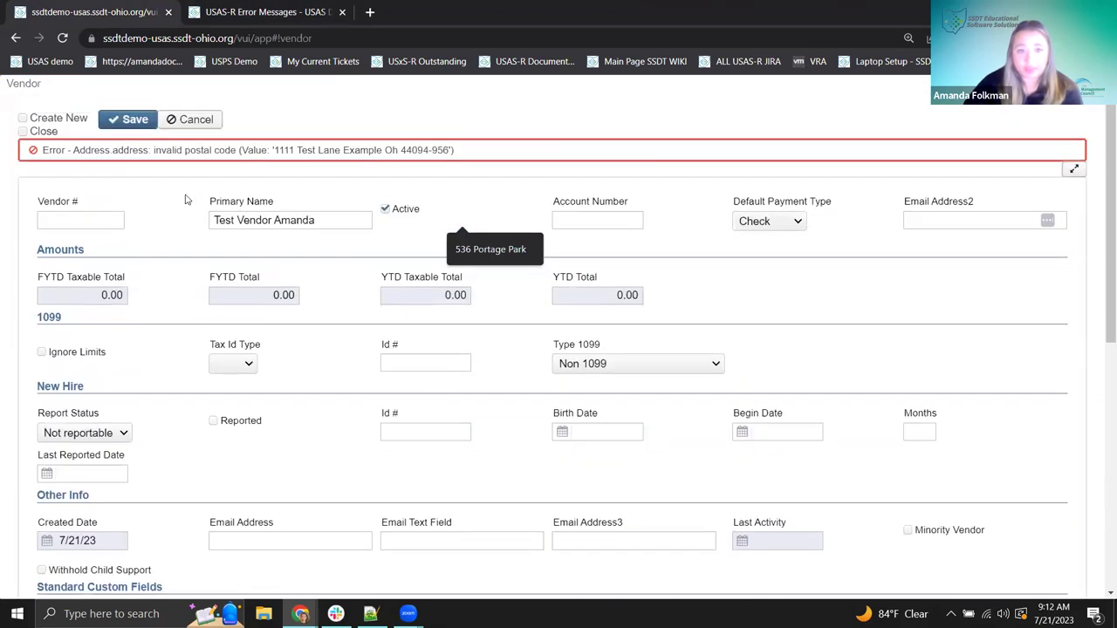
left_click_drag(73, 150, 464, 154)
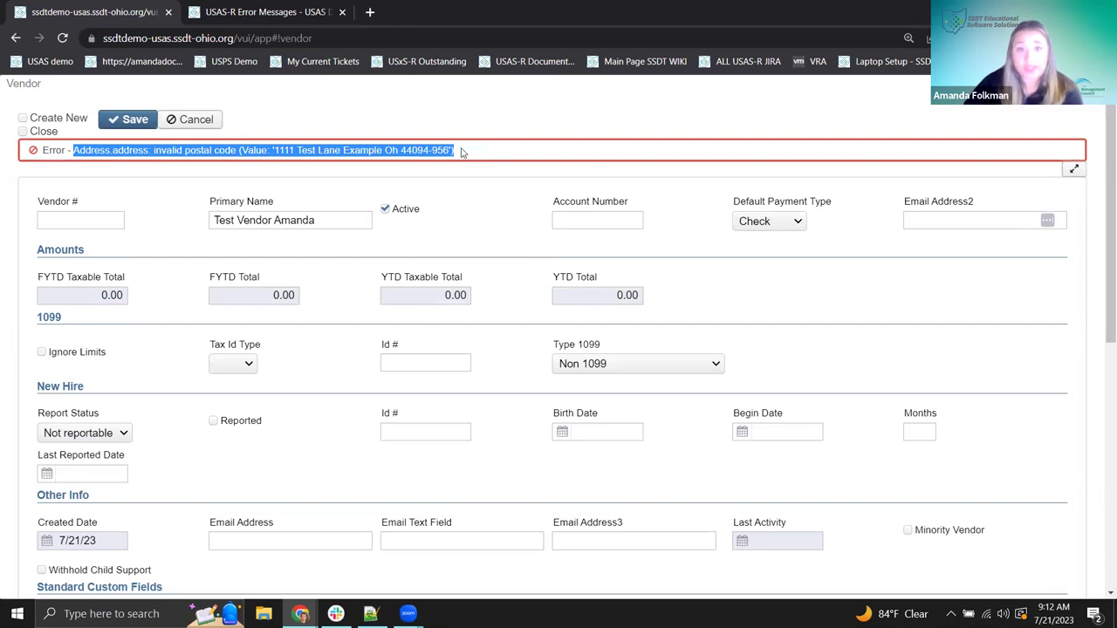
left_click(448, 154)
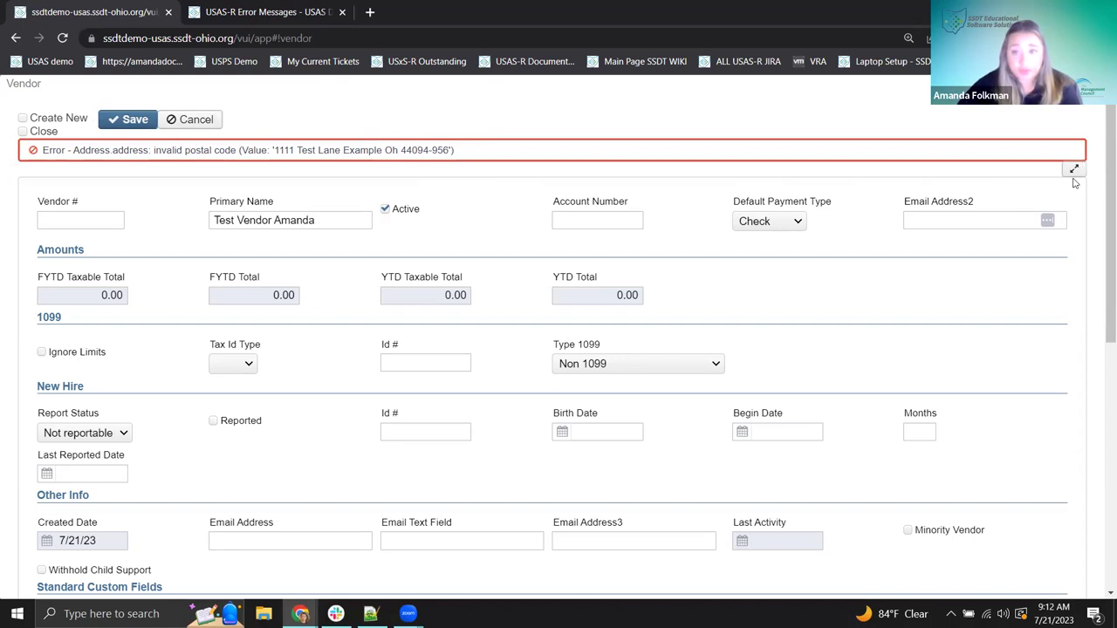
left_click(1076, 172)
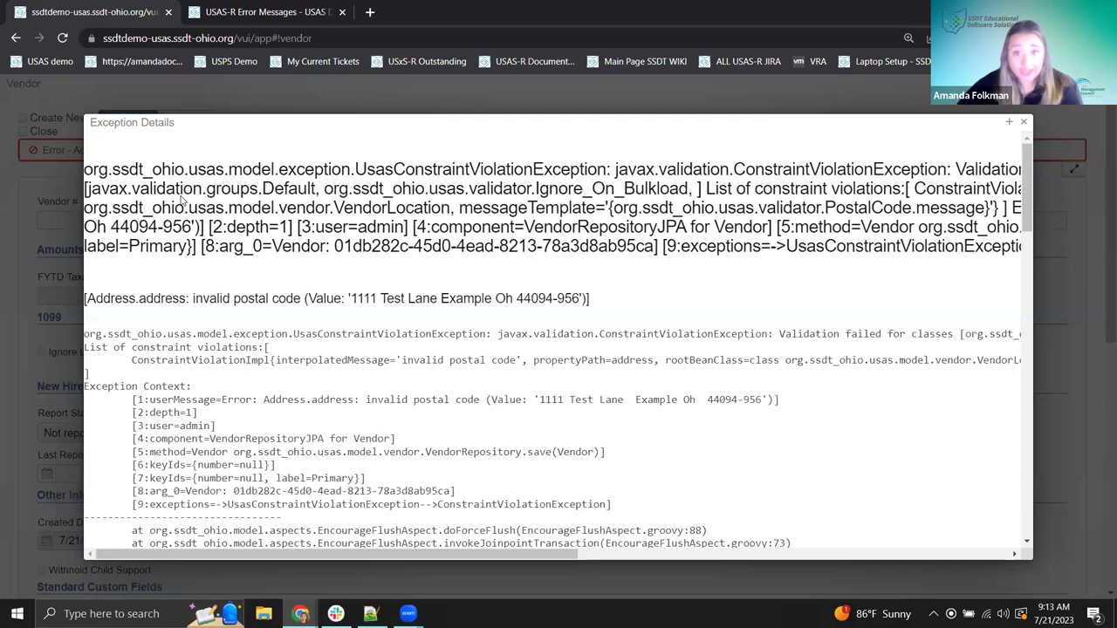
- Select the complete invalid postal code stack trace in the Exception Details window
mouse_move(86, 168)
left_mouse_down()
mouse_move(552, 276)
mouse_move(607, 336)
mouse_move(192, 388)
left_mouse_up()
scroll(750, 523, "down", 6)
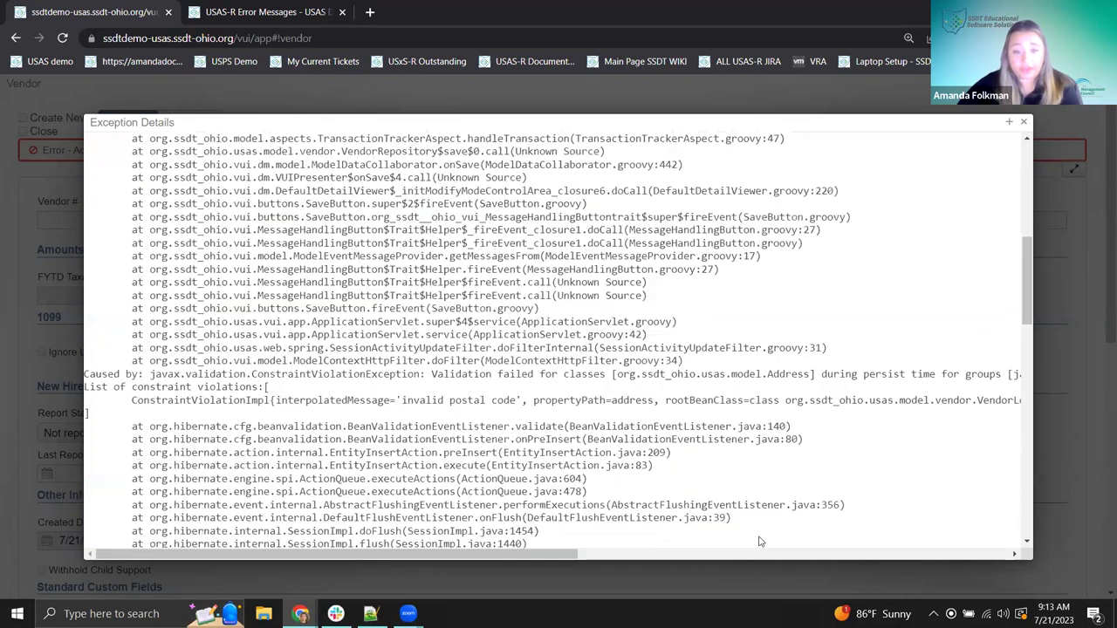
scroll(772, 542, "down", 4)
mouse_move(773, 542)
left_mouse_down()
mouse_move(377, 480)
mouse_move(371, 614)
left_mouse_up()
mouse_move(371, 614)
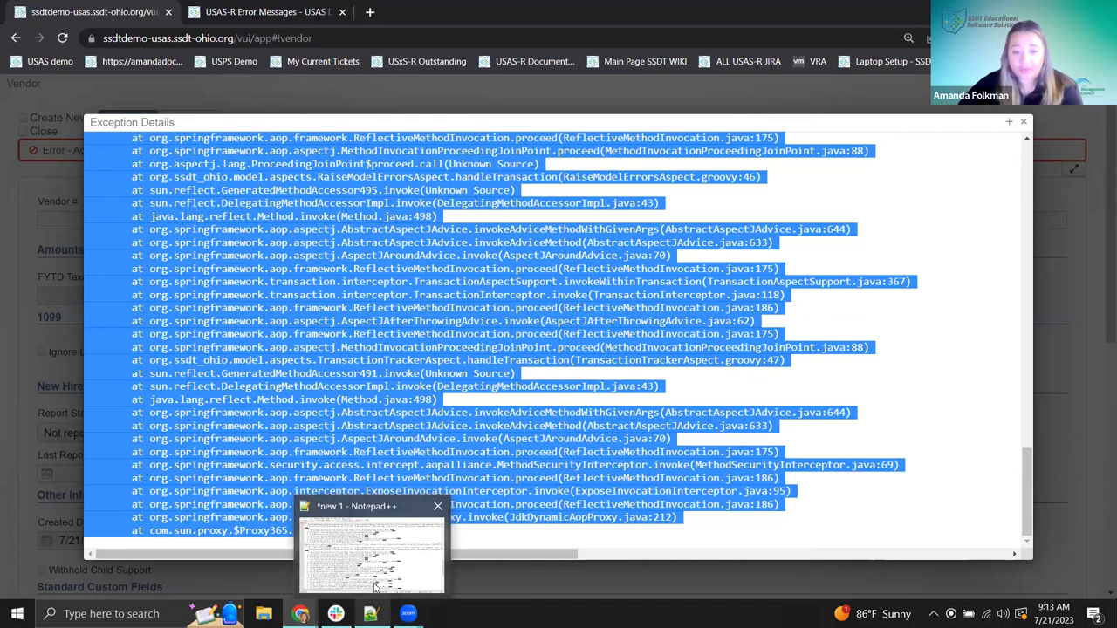
left_click(367, 551)
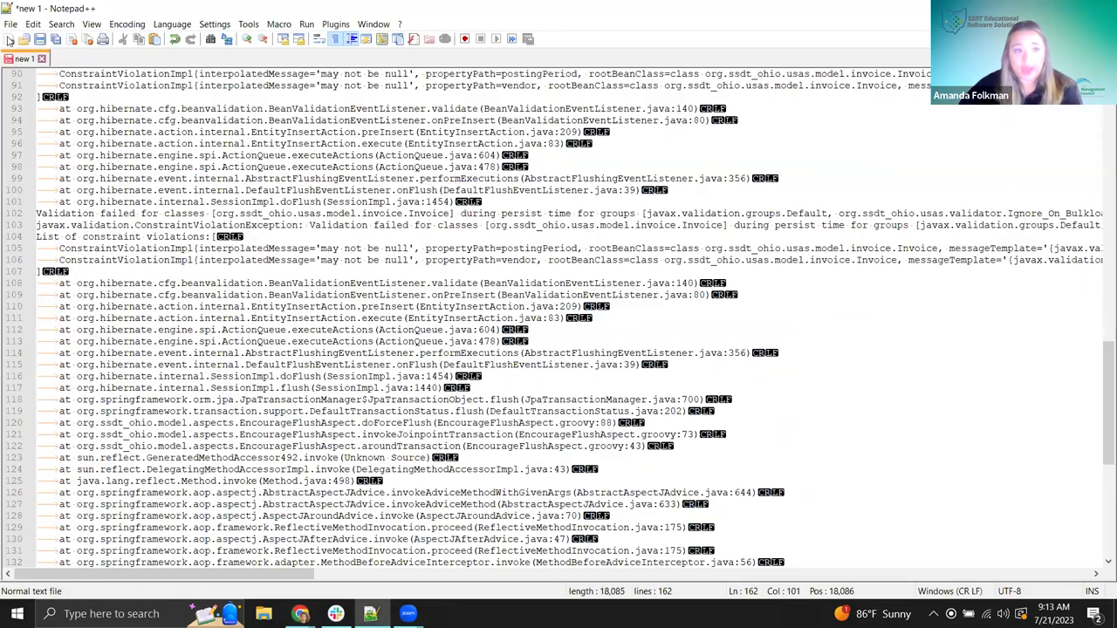
- Paste the copied Java stack trace into Notepad++'s new 2 tab, replacing the earlier note
left_click(11, 39)
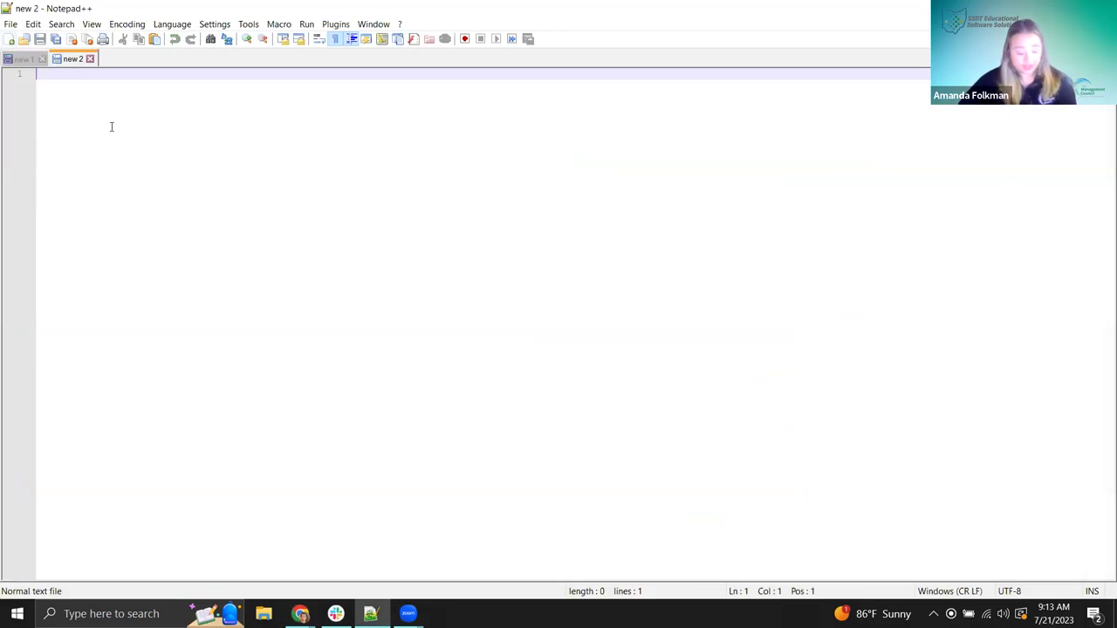
type("No changes (Reports, looking at grids, etc) can be looked at in live")
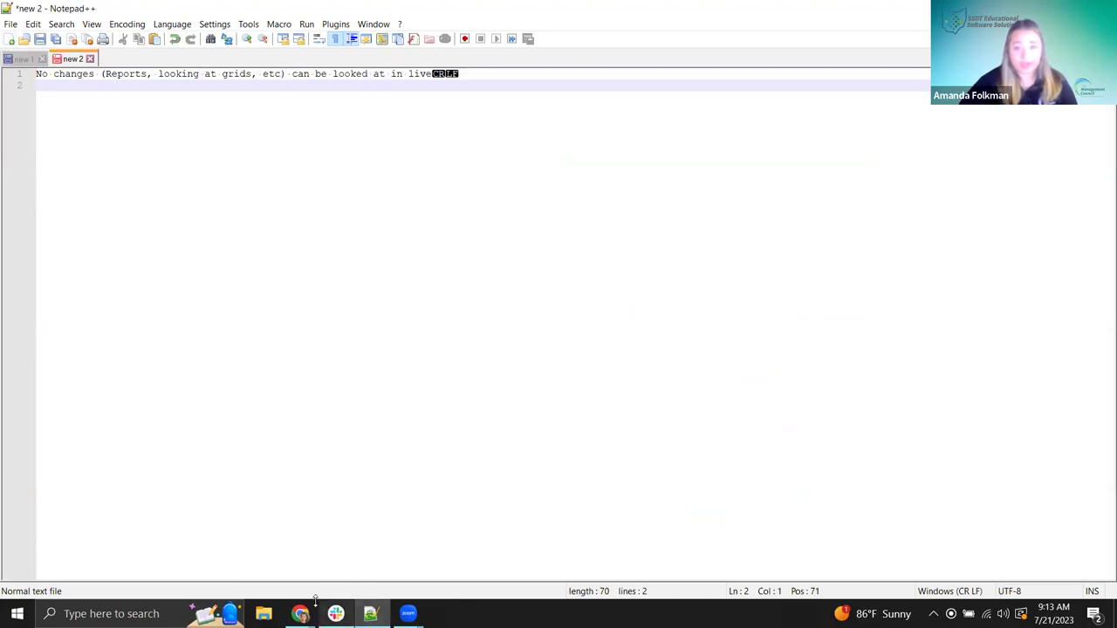
mouse_move(300, 614)
left_click(336, 567)
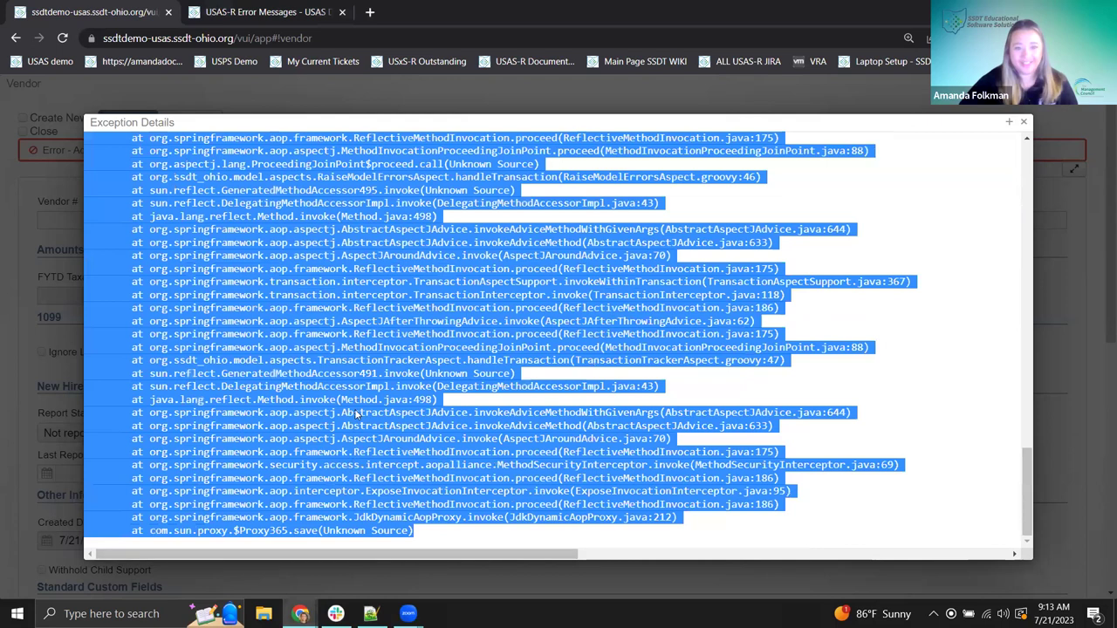
left_click(370, 614)
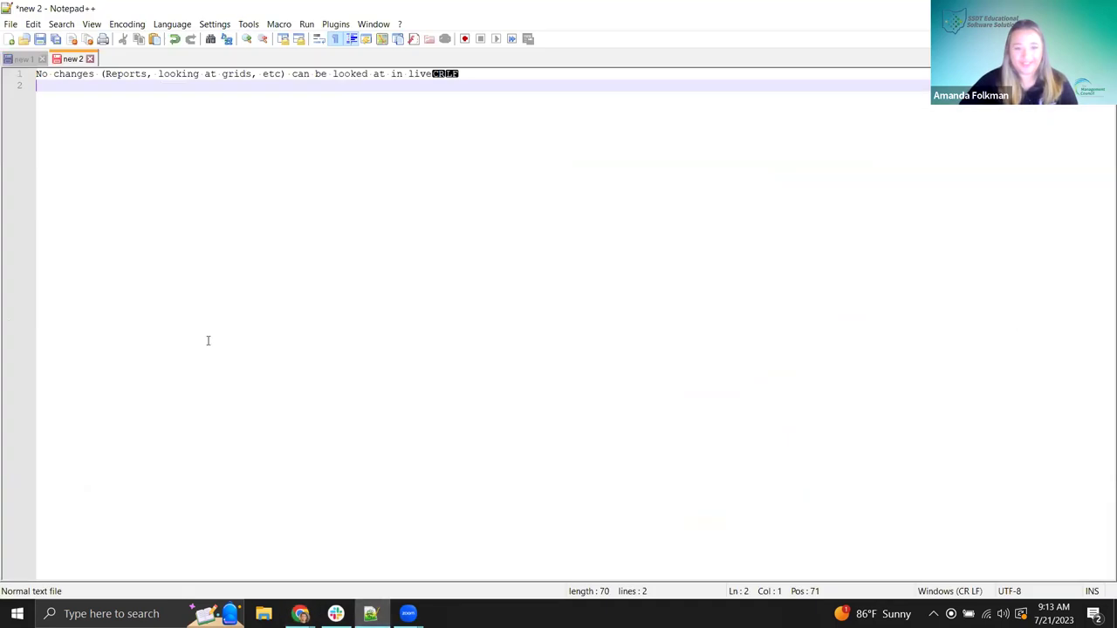
left_click_drag(462, 75, 36, 74)
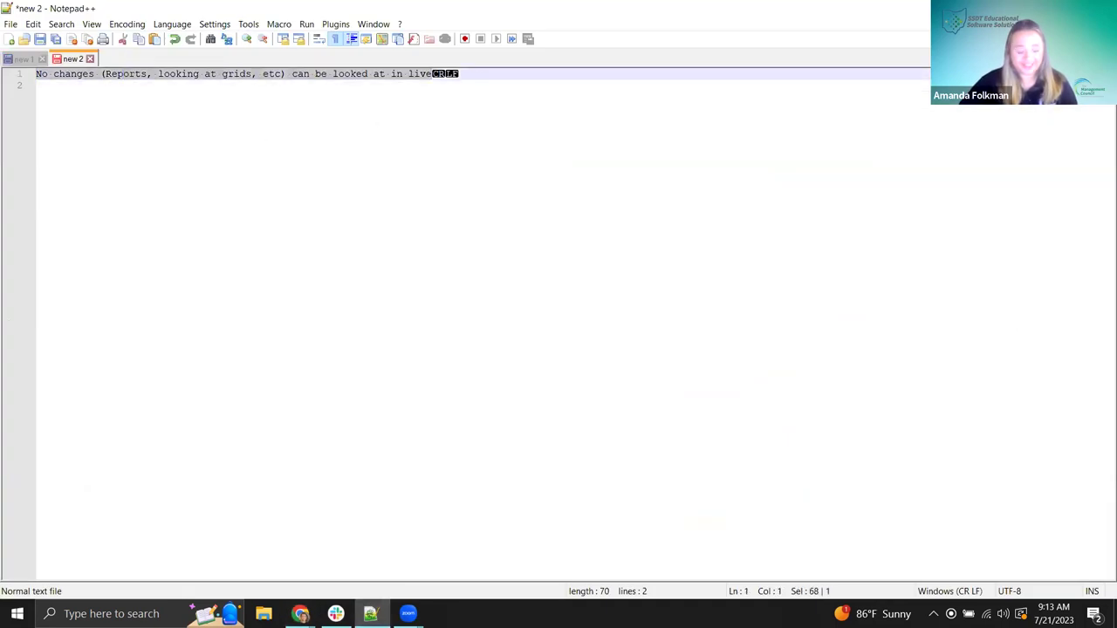
key("ctrl+v")
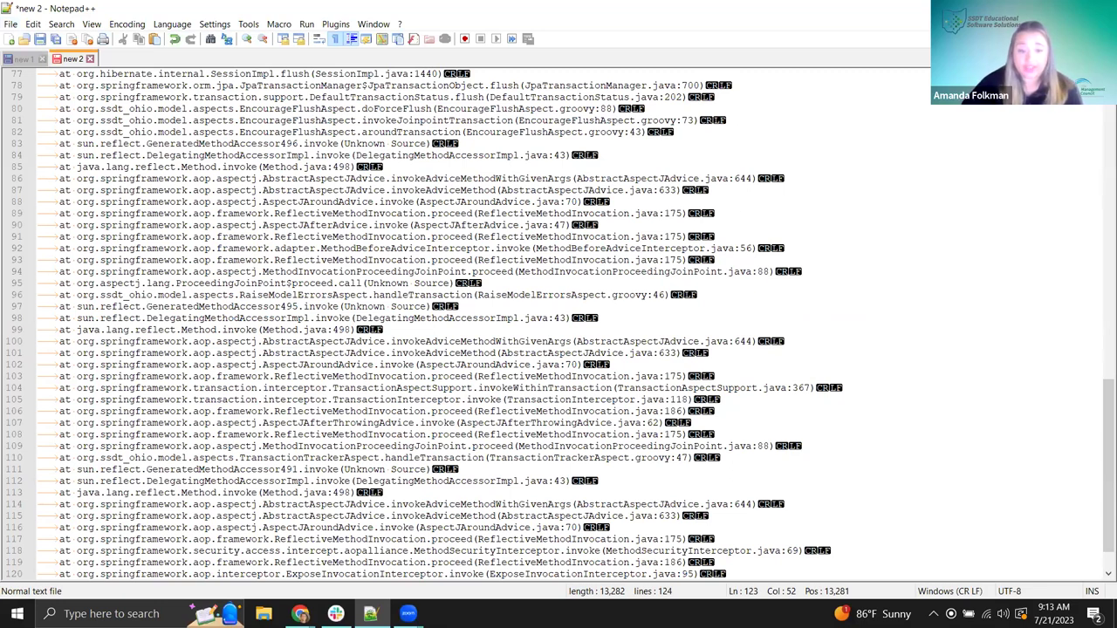
mouse_move(300, 614)
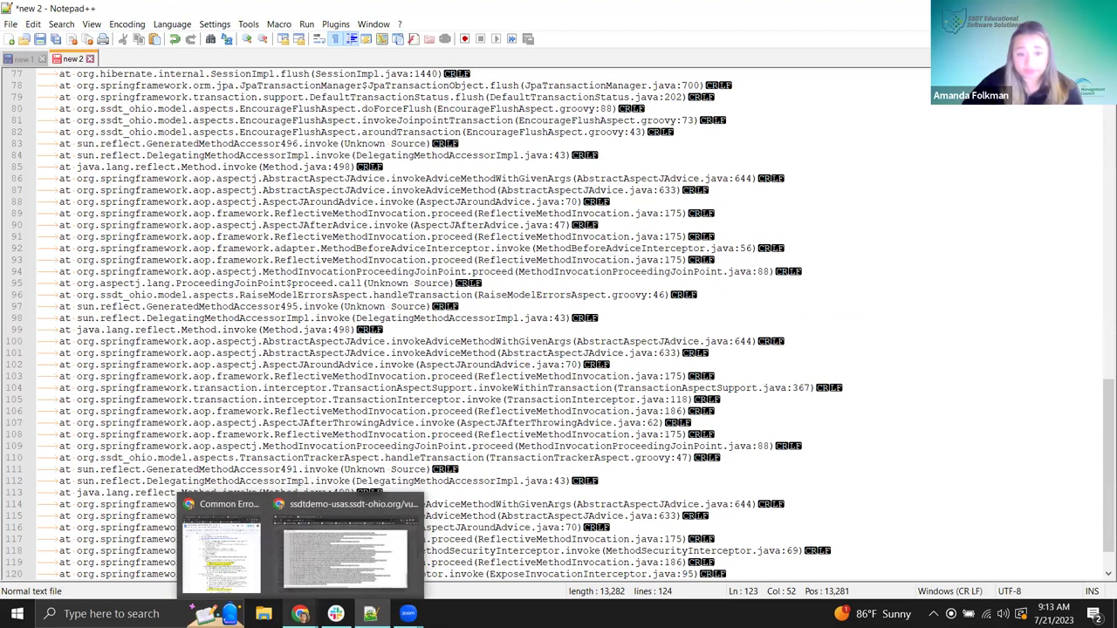
left_click(308, 568)
left_click(711, 415)
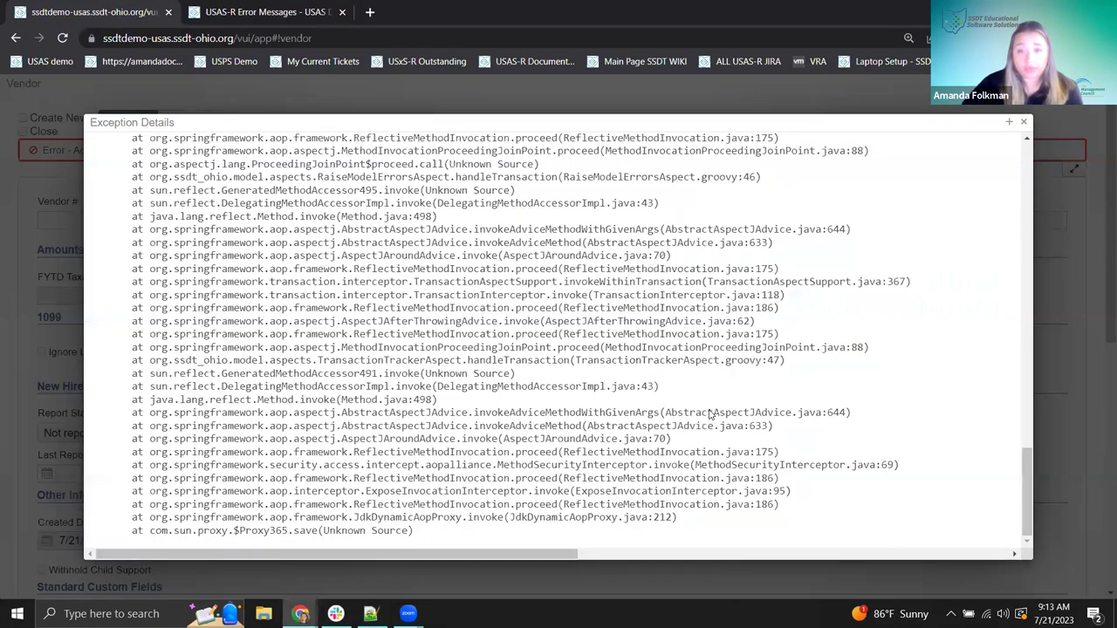
scroll(712, 415, "up", 20)
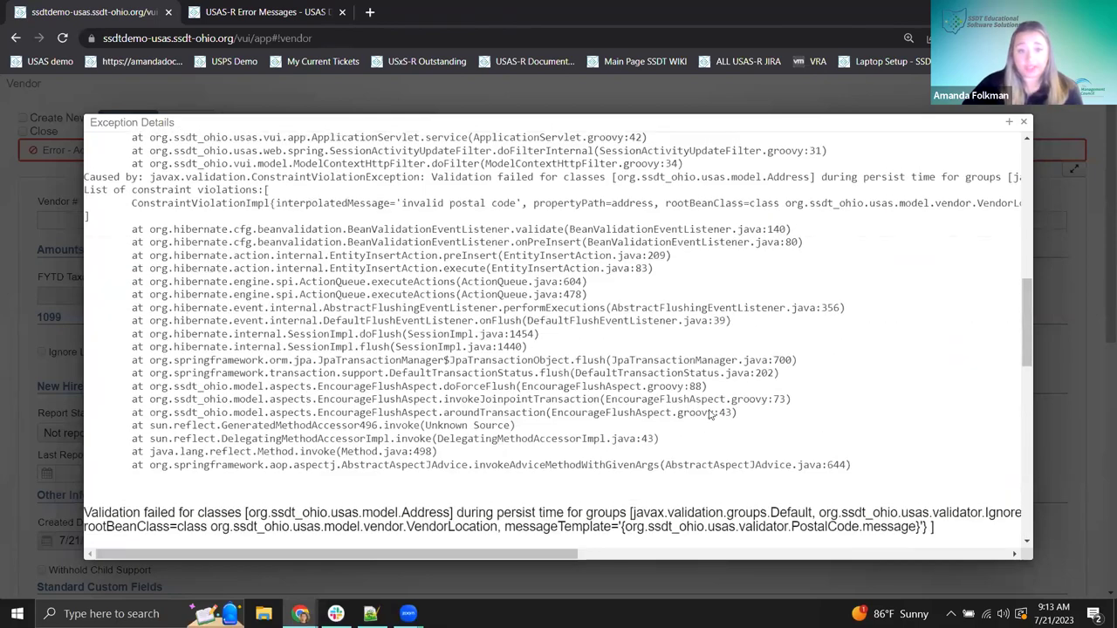
scroll(712, 416, "up", 5)
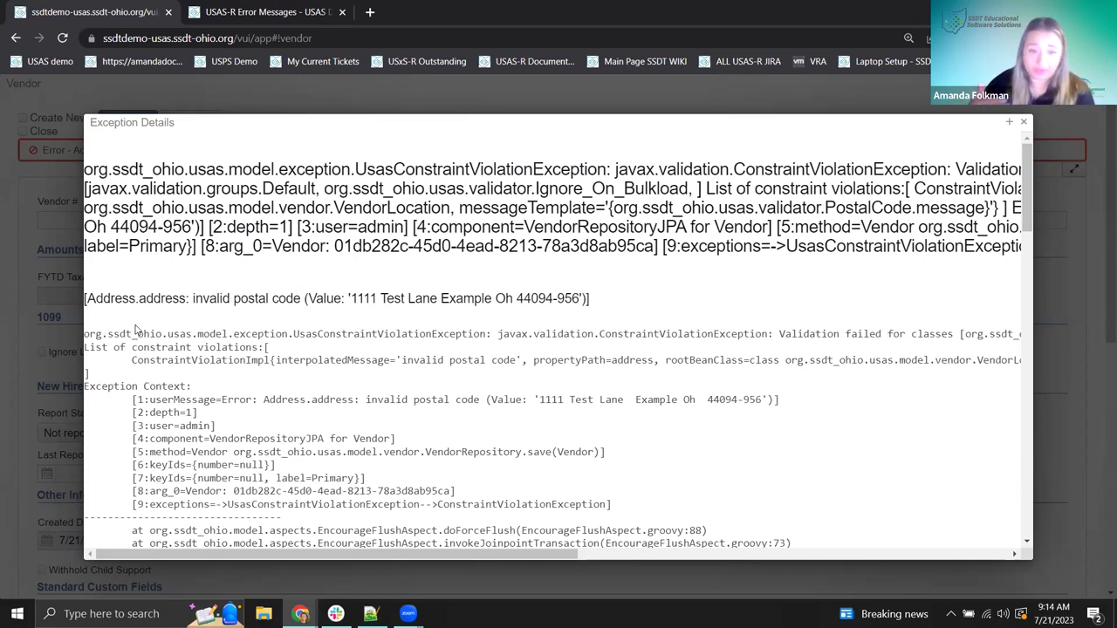
scroll(154, 313, "down", 1)
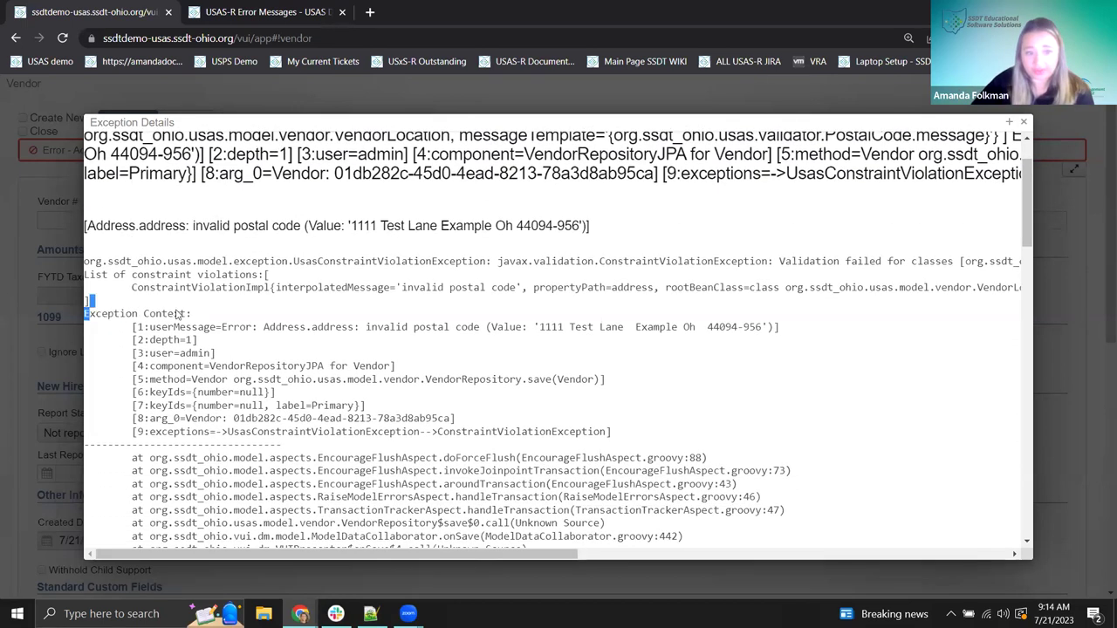
left_click_drag(85, 314, 184, 319)
left_click(406, 390)
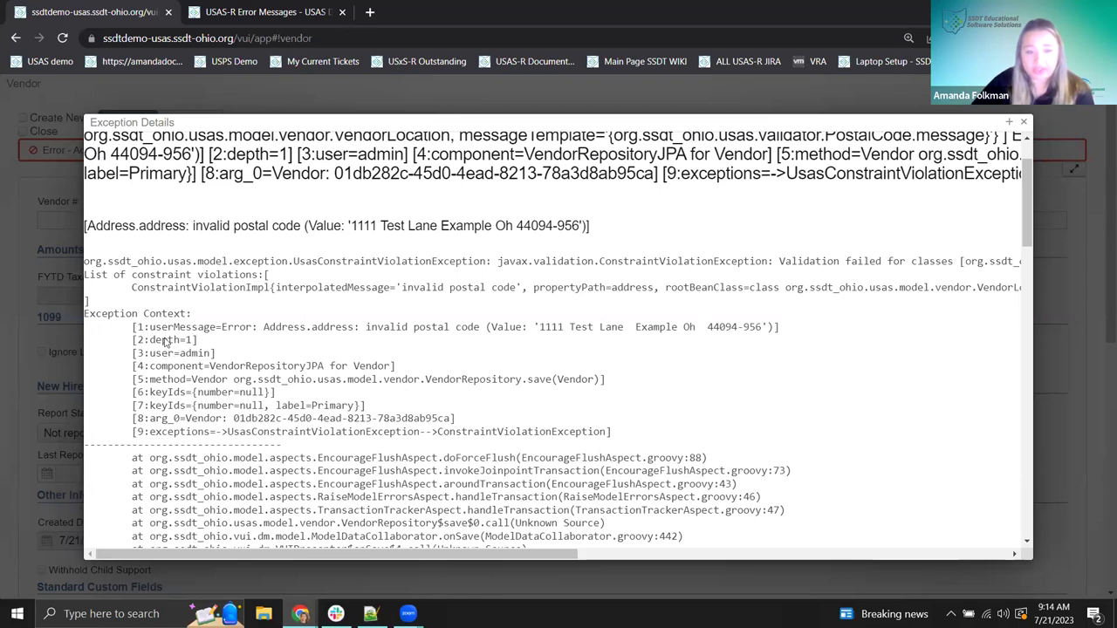
left_click_drag(185, 354, 208, 356)
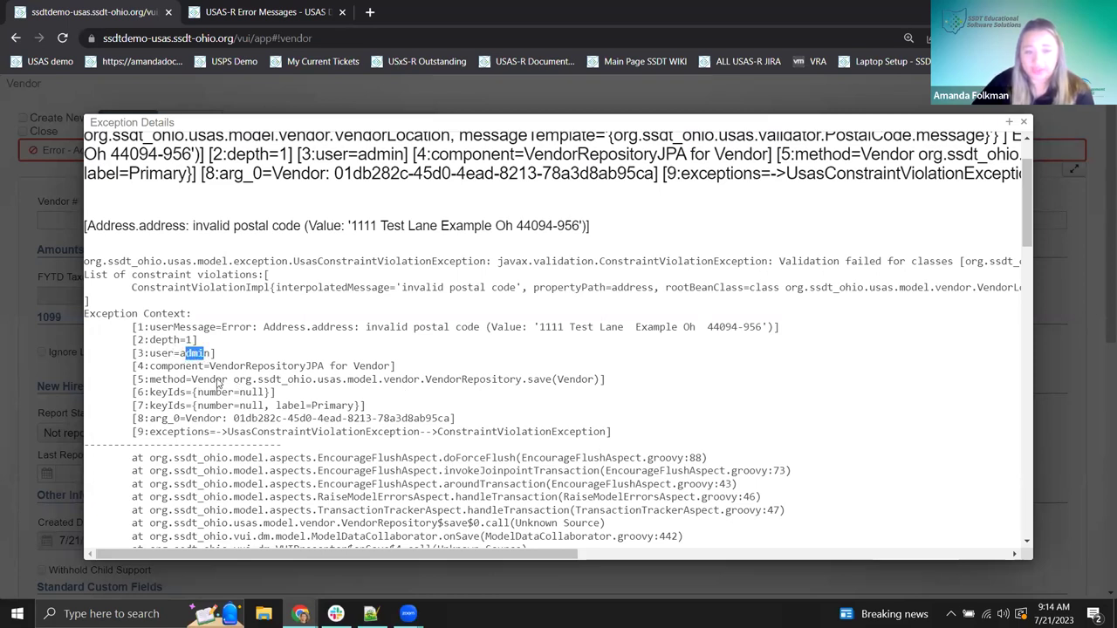
left_click(175, 384)
left_click_drag(354, 368, 393, 374)
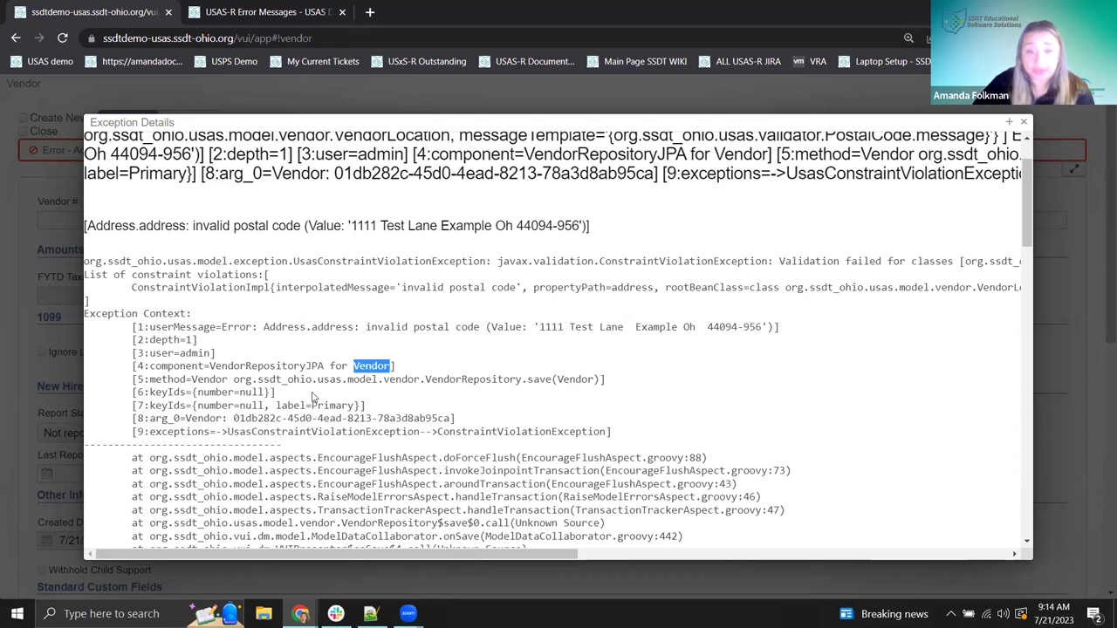
scroll(202, 333, "down", 1)
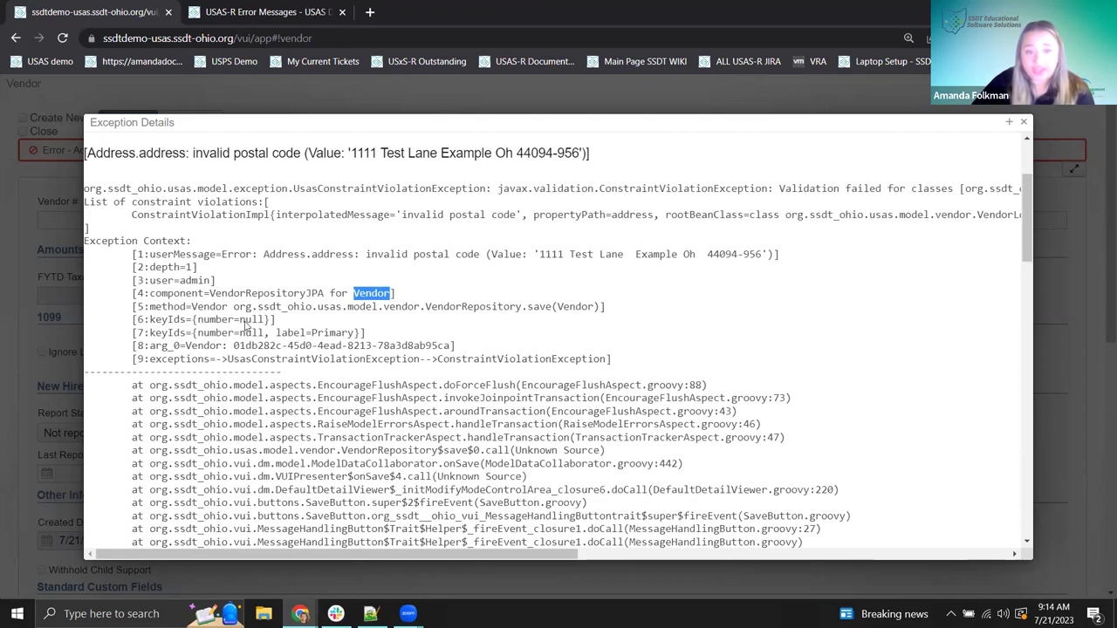
left_click_drag(240, 321, 267, 324)
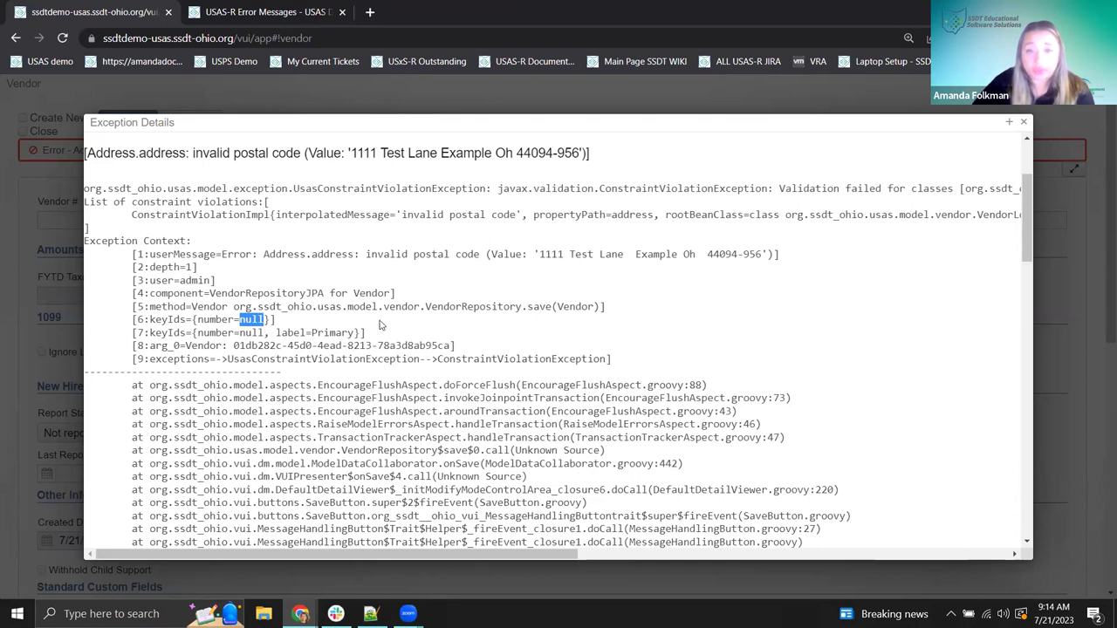
left_click(406, 321)
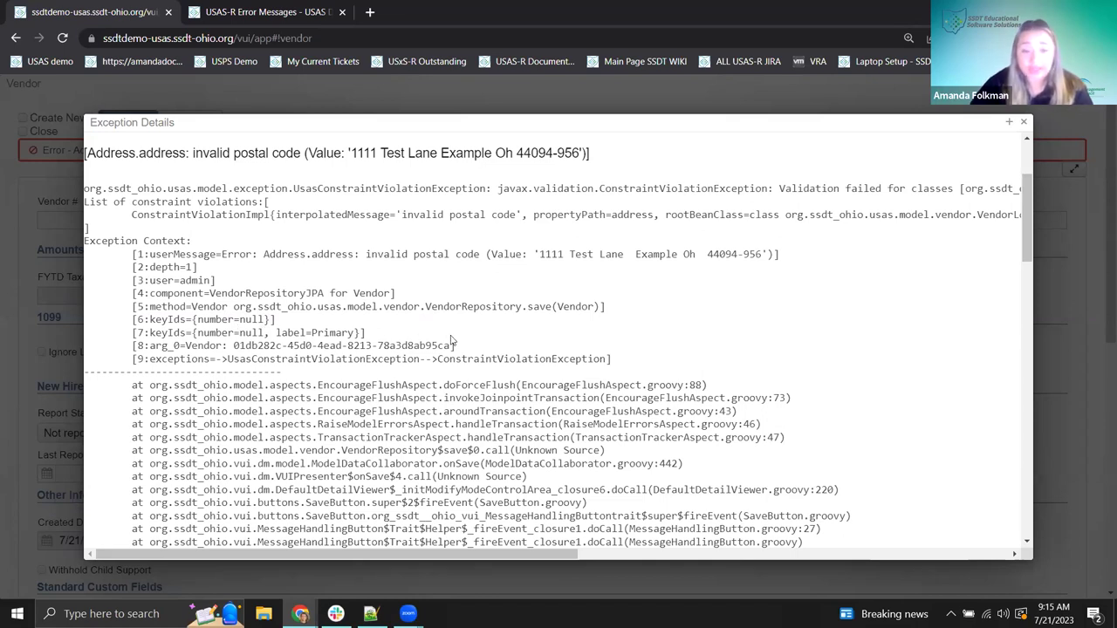
scroll(452, 341, "down", 4)
scroll(356, 293, "up", 3)
scroll(355, 293, "up", 4)
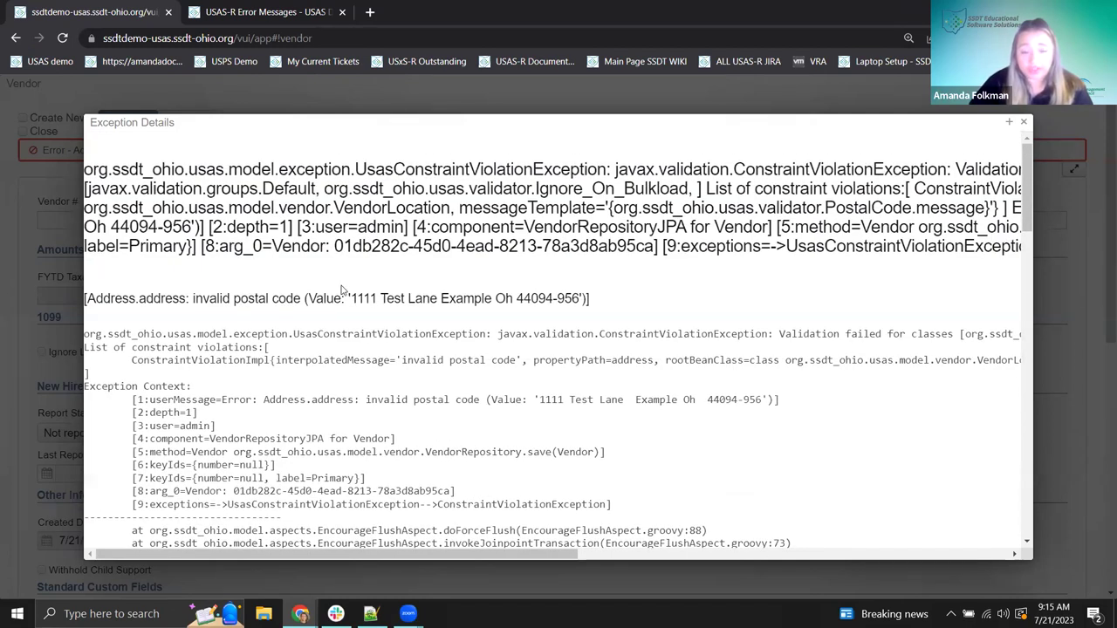
scroll(342, 291, "down", 10)
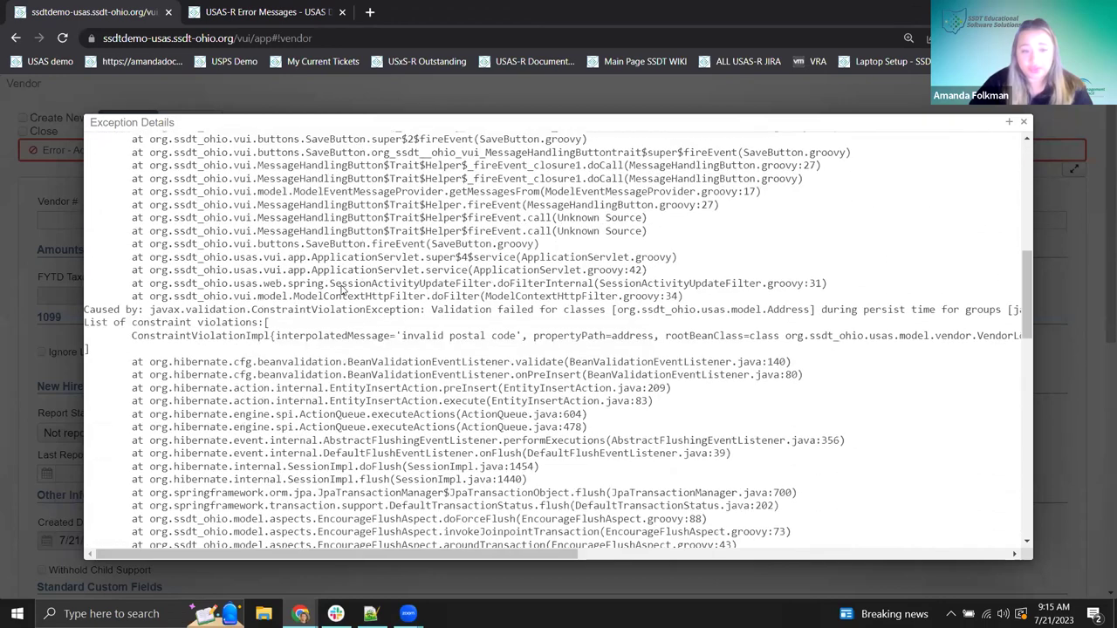
scroll(342, 291, "down", 5)
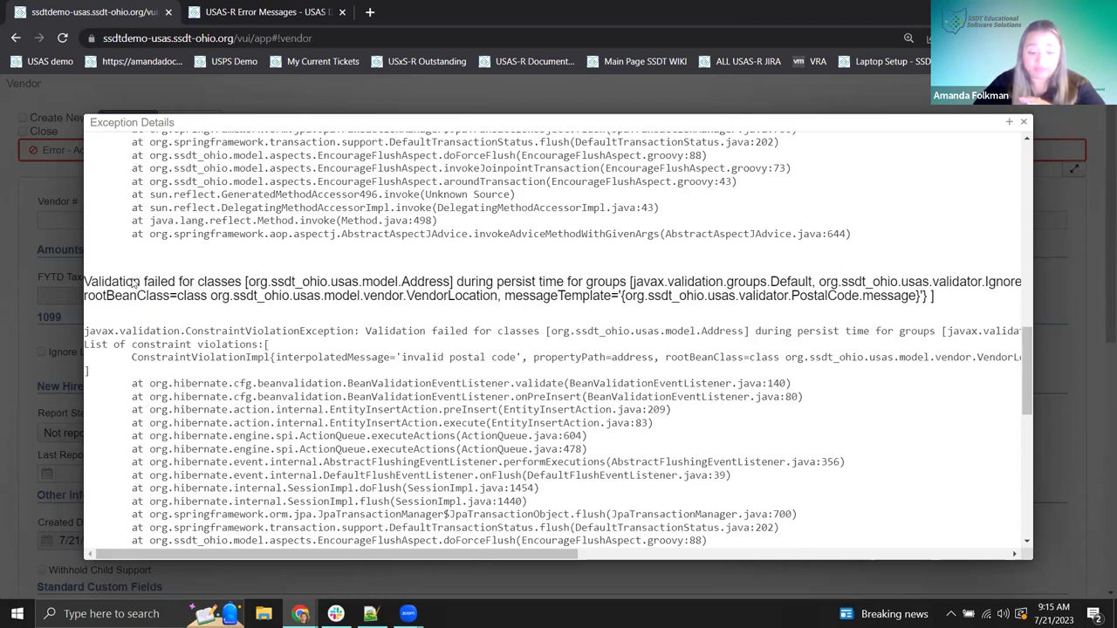
scroll(127, 271, "up", 3)
scroll(120, 259, "down", 3)
left_click_drag(91, 284, 938, 304)
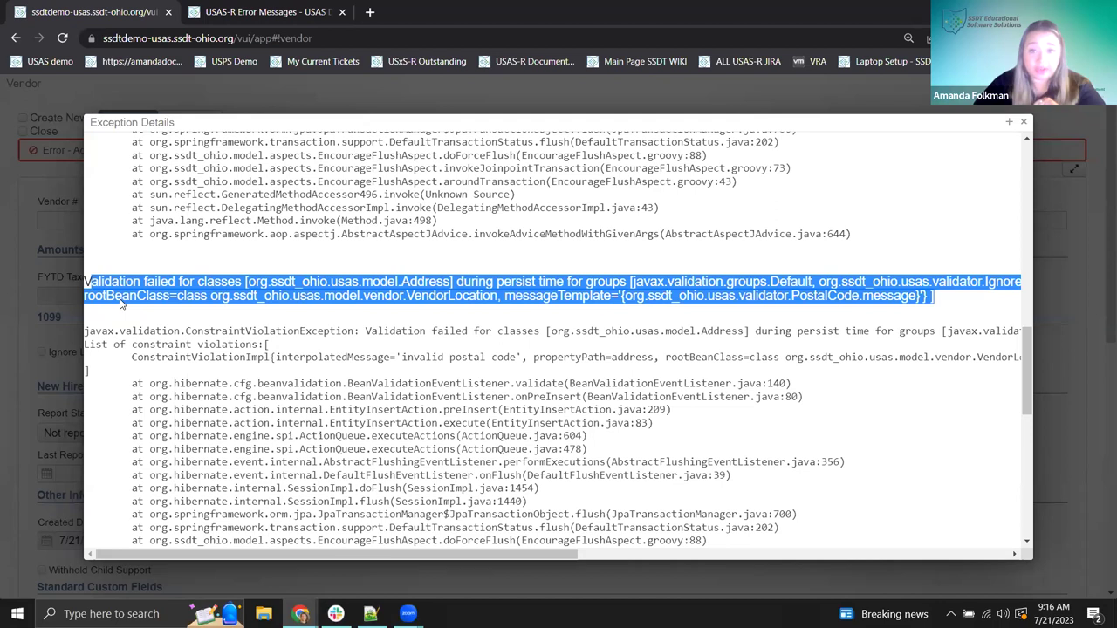
left_click(171, 305)
left_click_drag(799, 297, 851, 299)
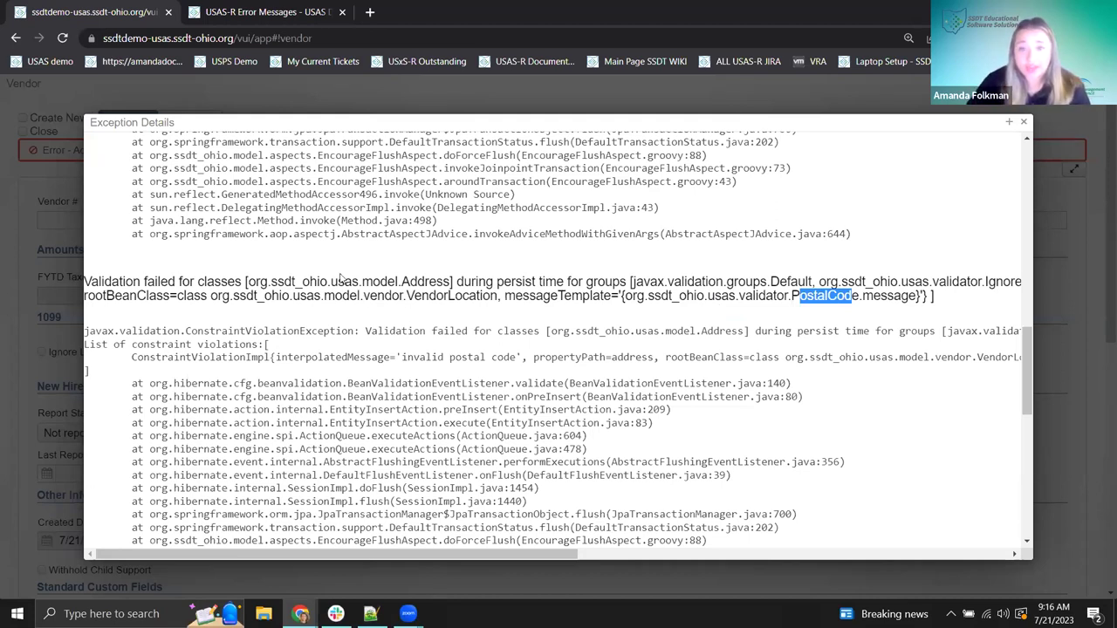
scroll(345, 278, "up", 2)
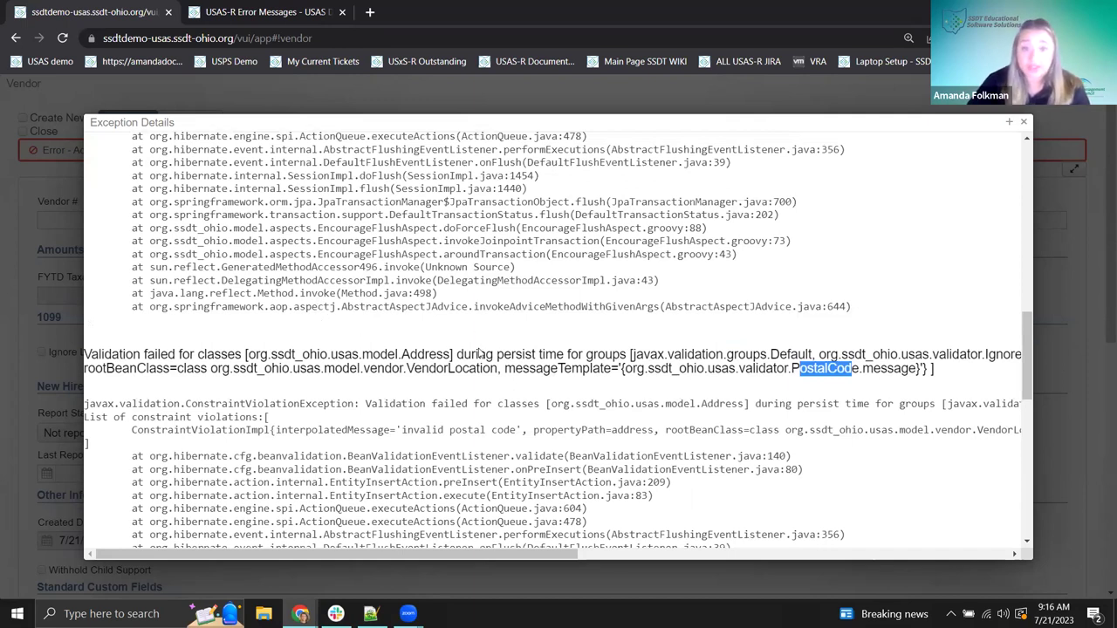
scroll(479, 353, "up", 2)
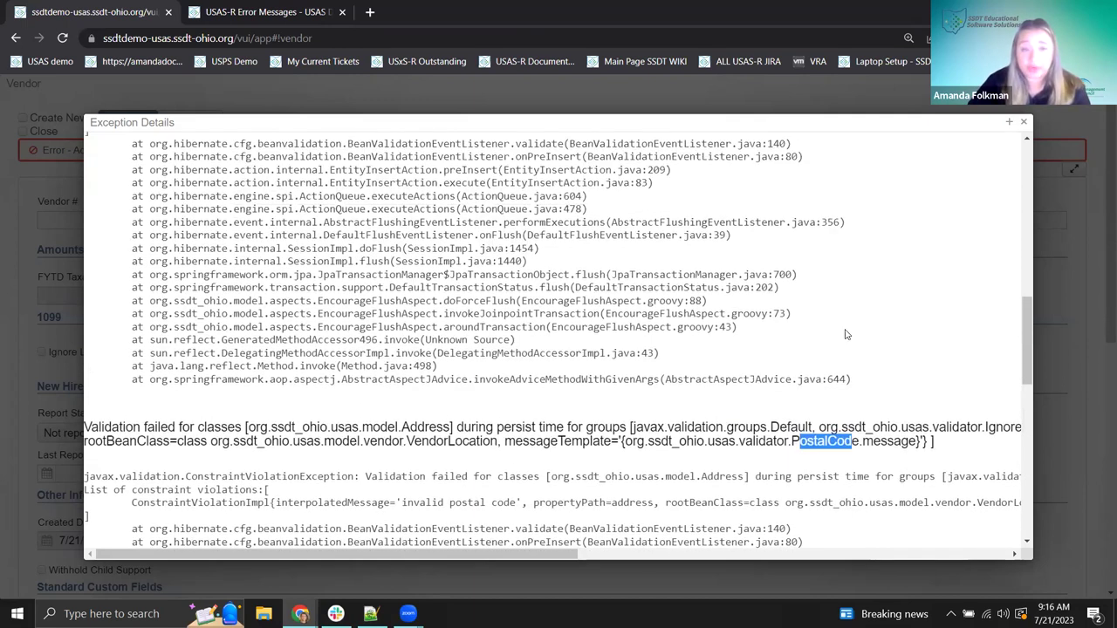
left_click(1025, 124)
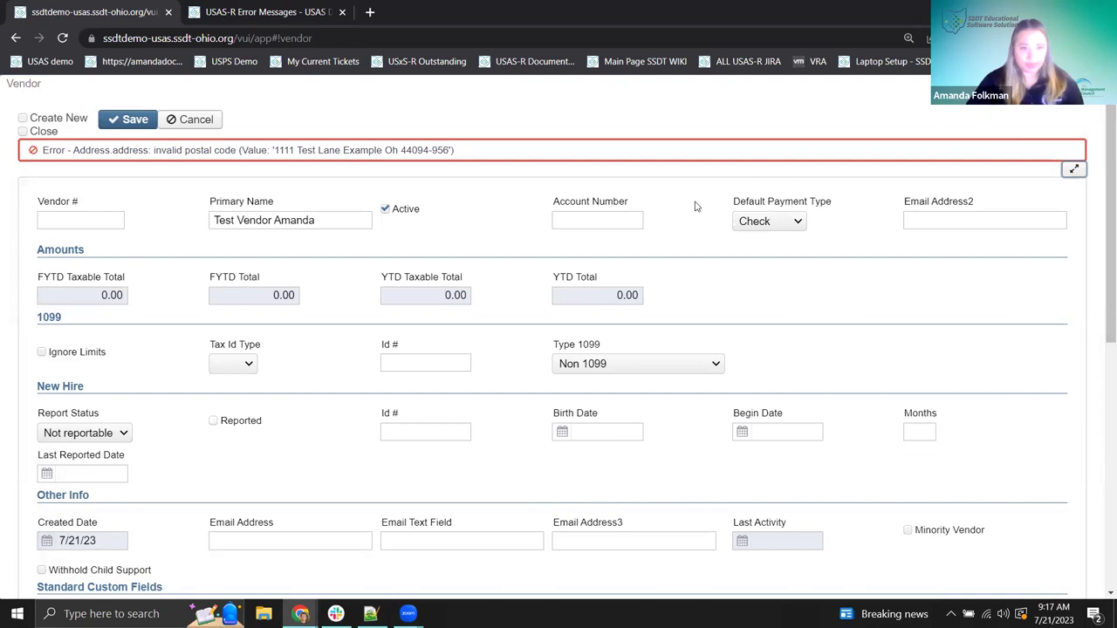
left_click(1074, 170)
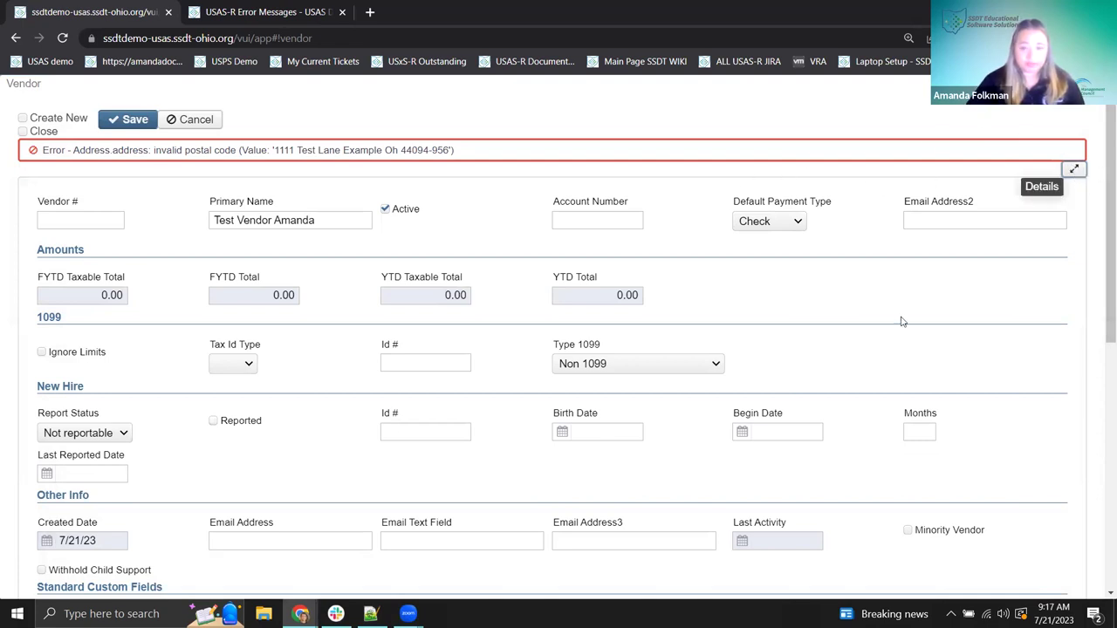
left_click(1078, 178)
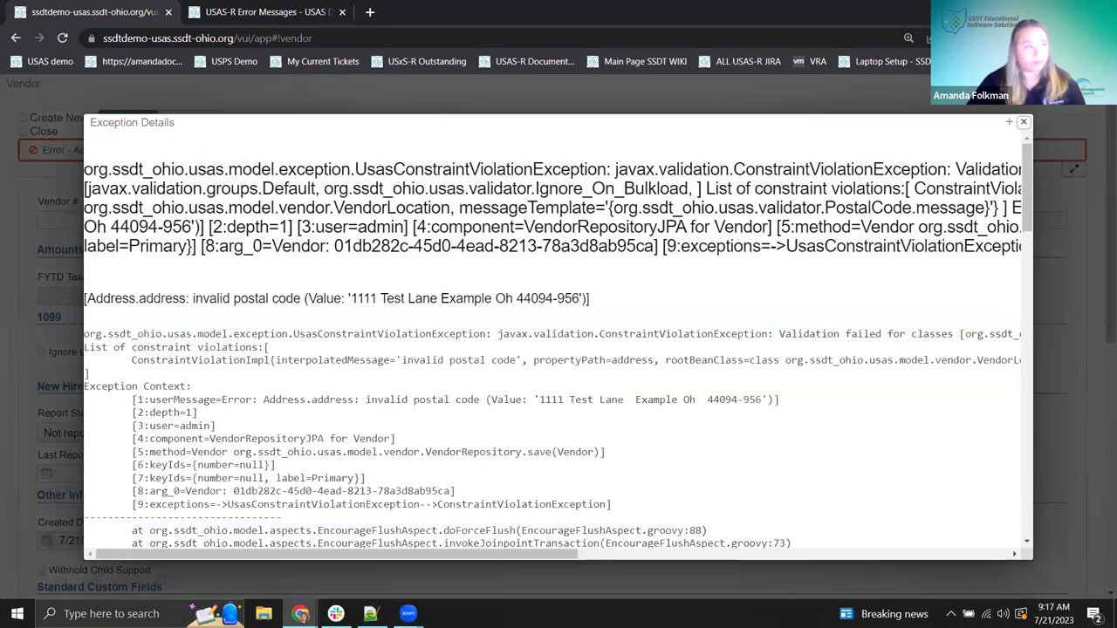
left_click(1023, 124)
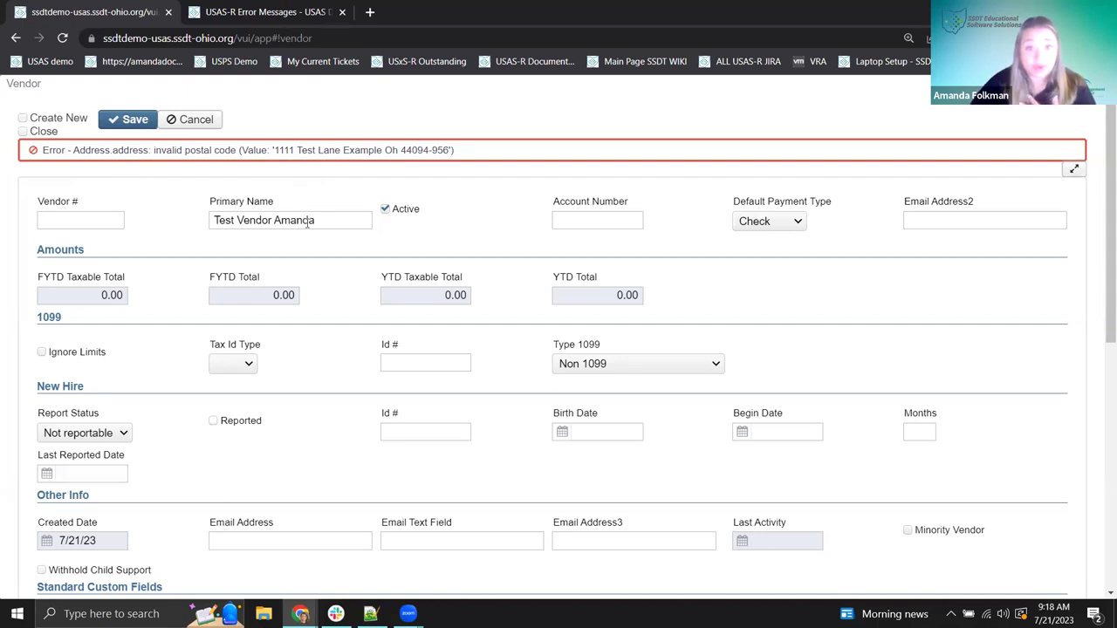
- Check the zip code in Locations and save the vendor, which becomes vendor 10607
scroll(310, 227, "down", 6)
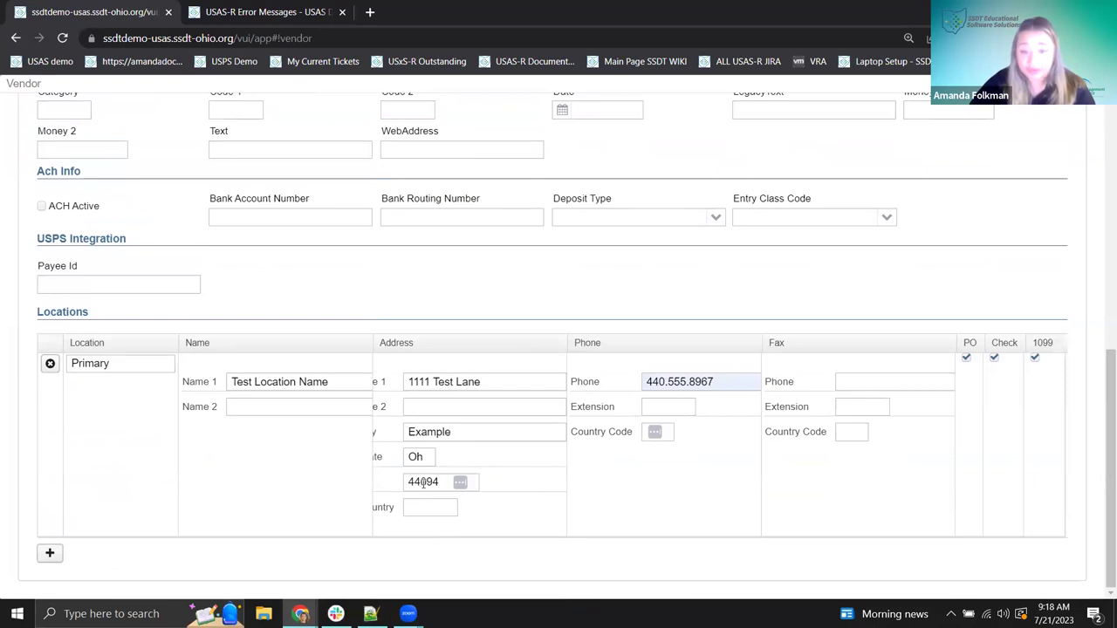
scroll(346, 312, "up", 10)
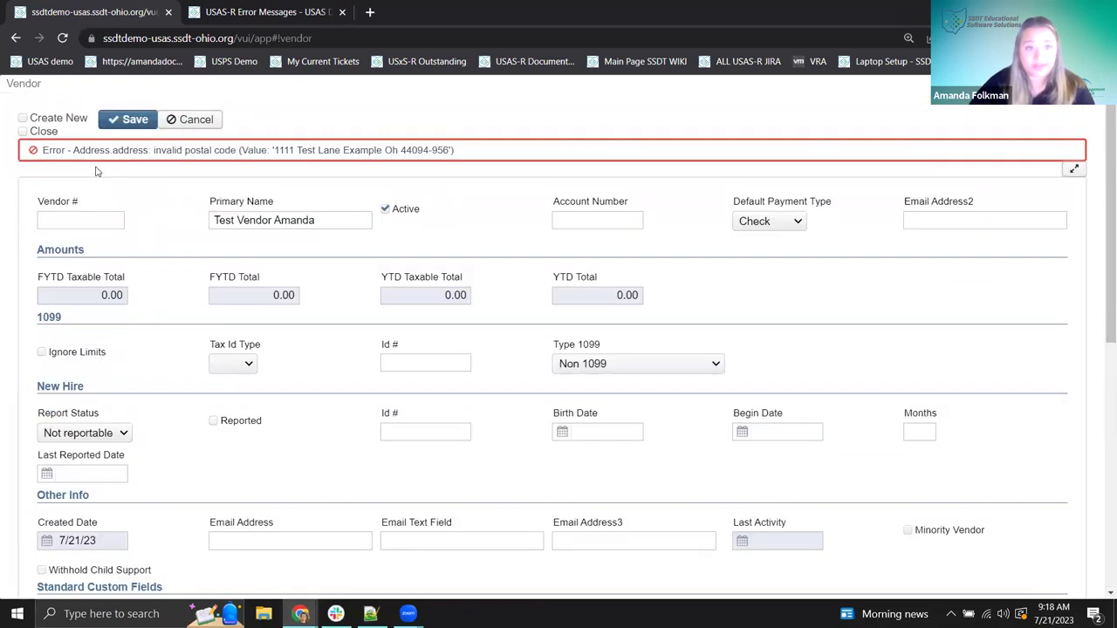
left_click(112, 120)
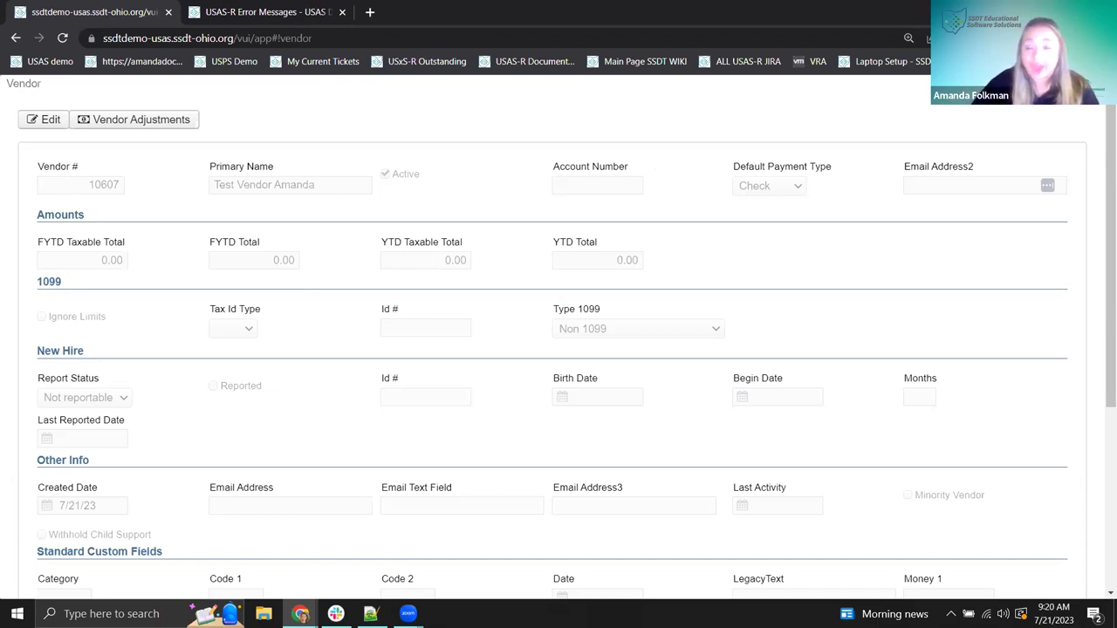
- Leave the saved vendor record for the Vendors list and open the Transaction menu
key("Escape")
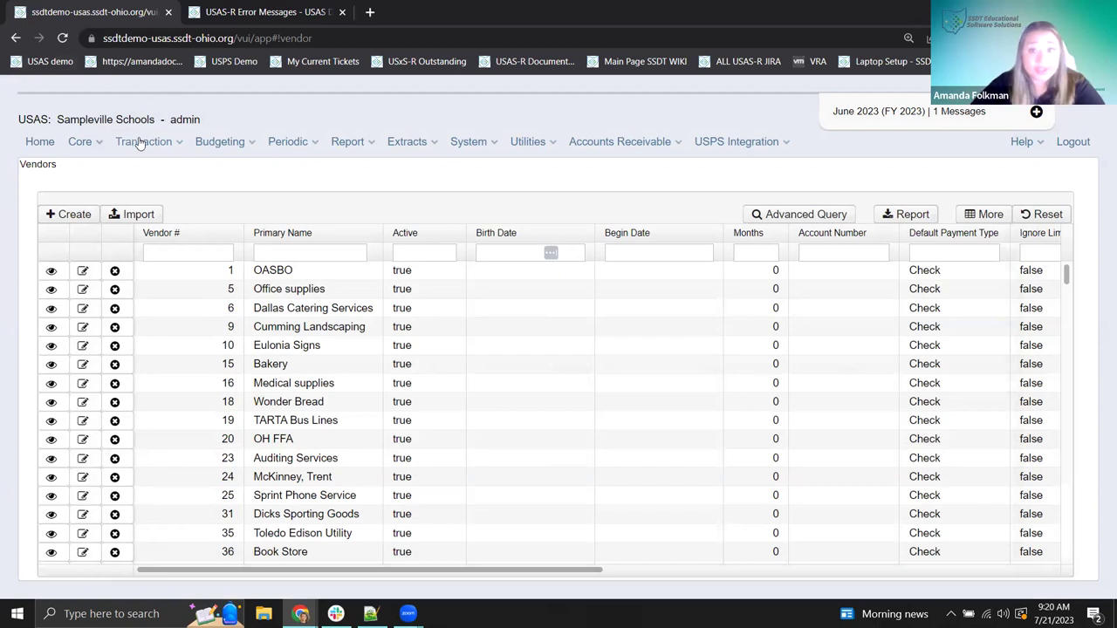
left_click(142, 144)
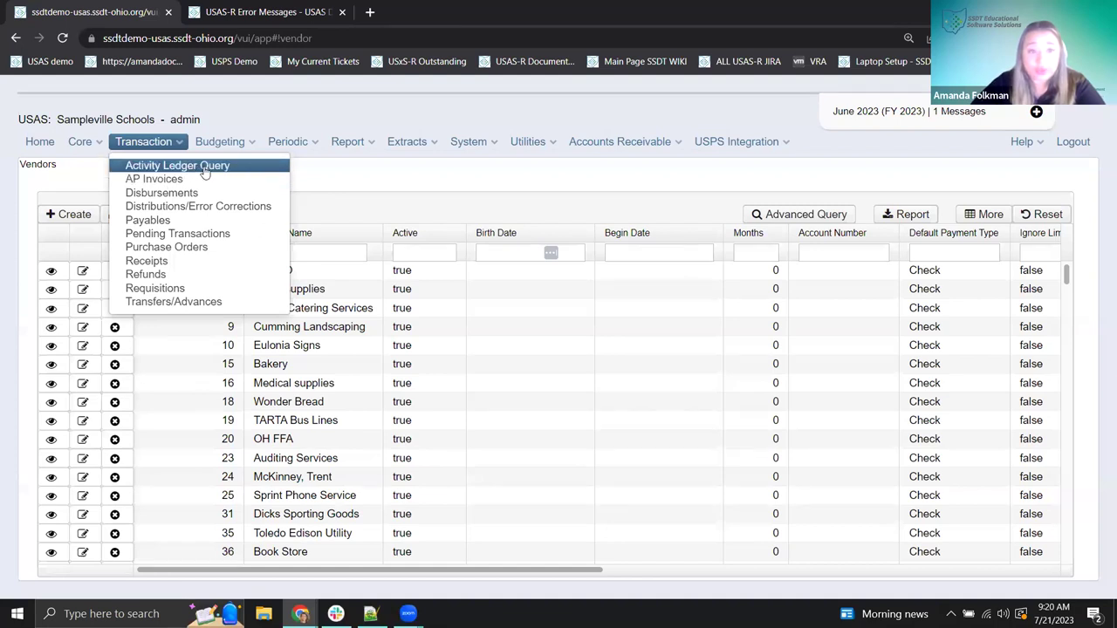
- Open Transaction > Activity Ledger Query, then switch to the USAS-R Error Messages wiki page
left_click(201, 167)
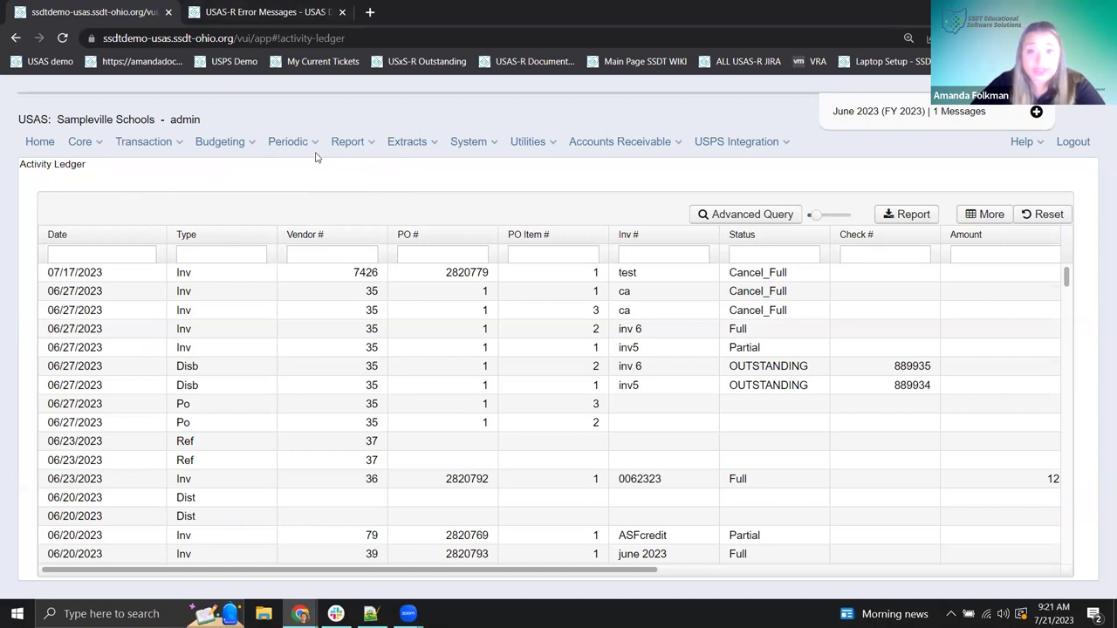
left_click(277, 12)
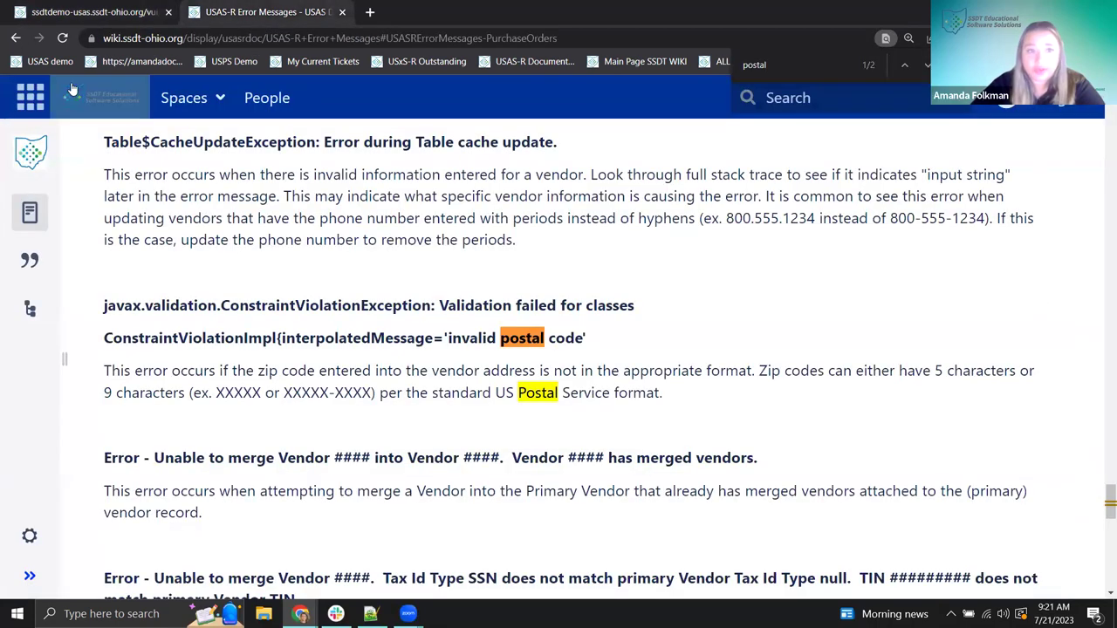
- On the wiki, jump to the General section and select the 'Excessive query cost detected' heading
left_click_drag(1106, 499, 1107, 135)
scroll(358, 197, "up", 5)
left_click(188, 371)
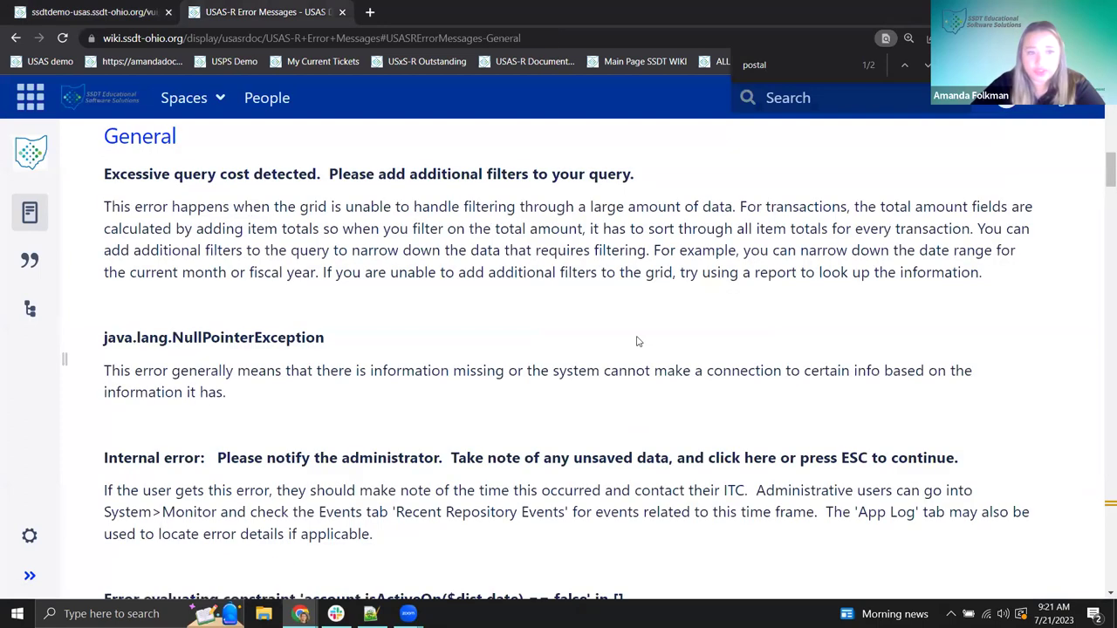
left_click_drag(96, 177, 646, 178)
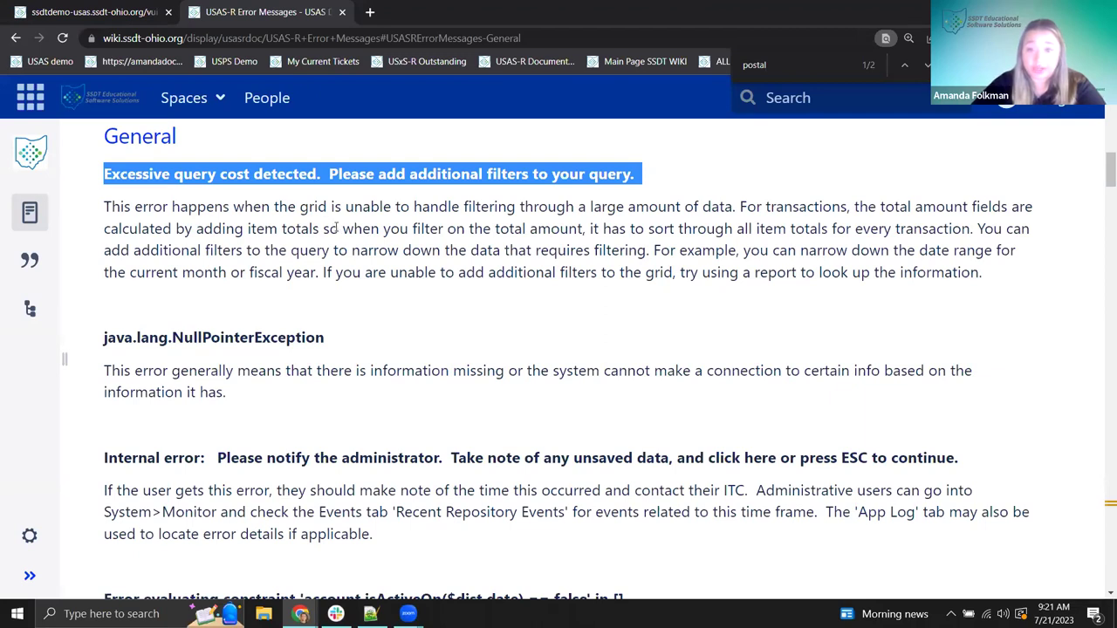
- Return to the Activity Ledger tab and open its Column Selection list via More
left_click(87, 13)
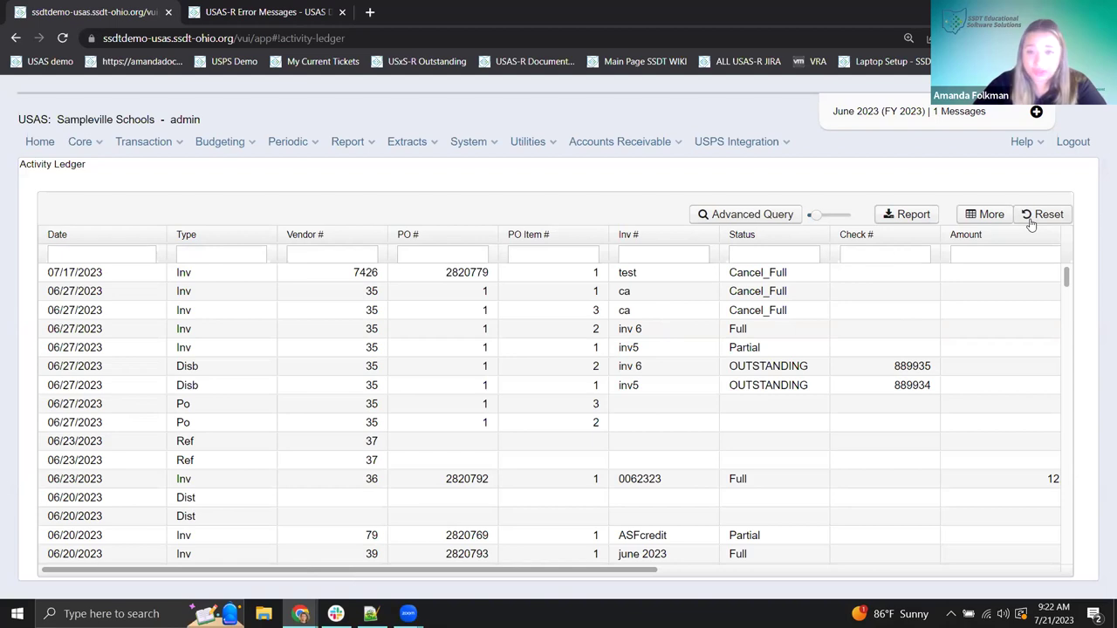
left_click(996, 220)
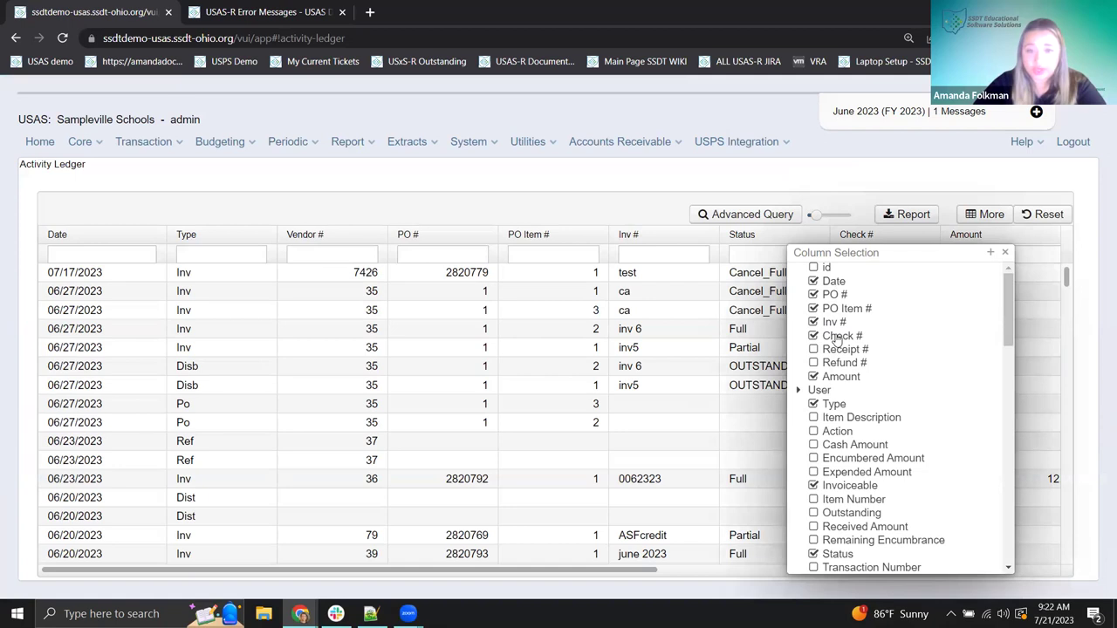
- Scroll the Column Selection list down to Account > Code, keep Fund checked, and close it
scroll(836, 340, "down", 2)
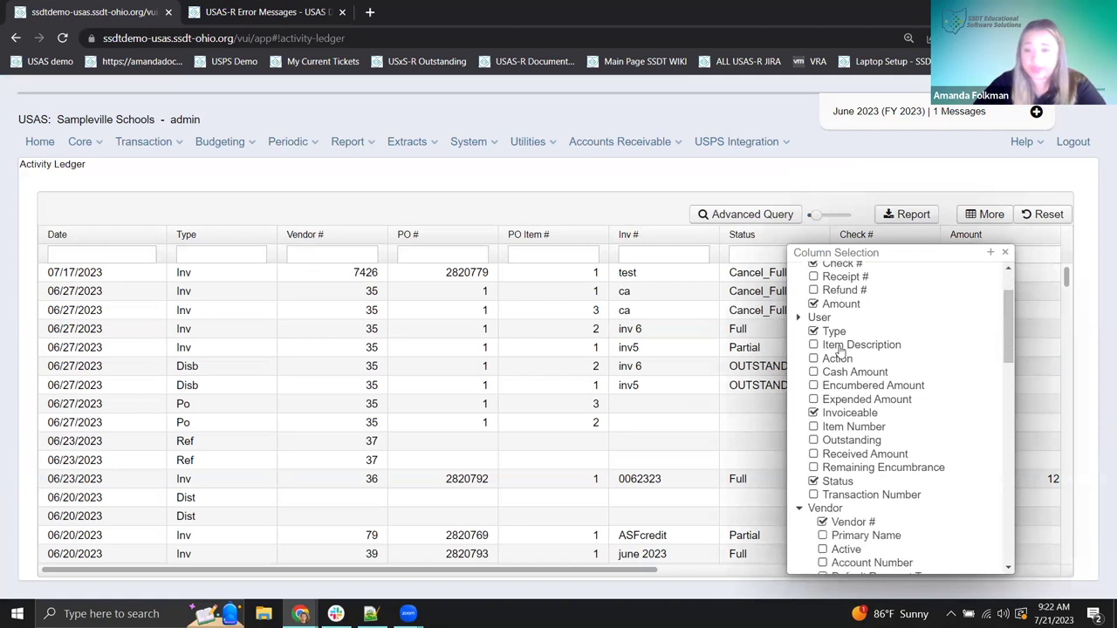
scroll(837, 351, "down", 2)
scroll(843, 366, "down", 4)
scroll(843, 368, "down", 3)
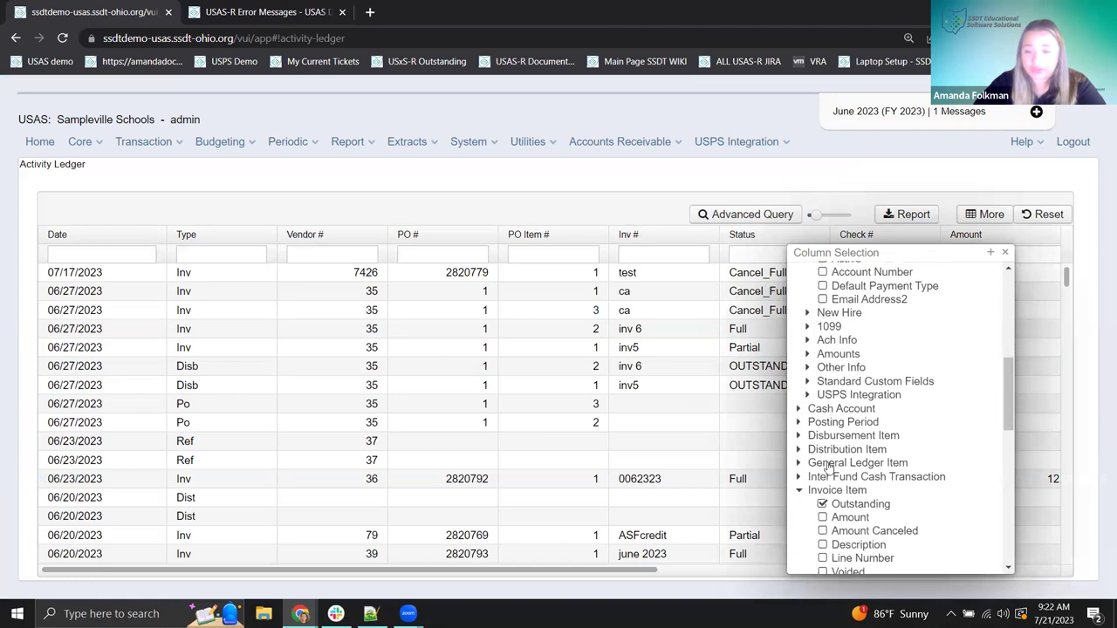
scroll(832, 451, "down", 9)
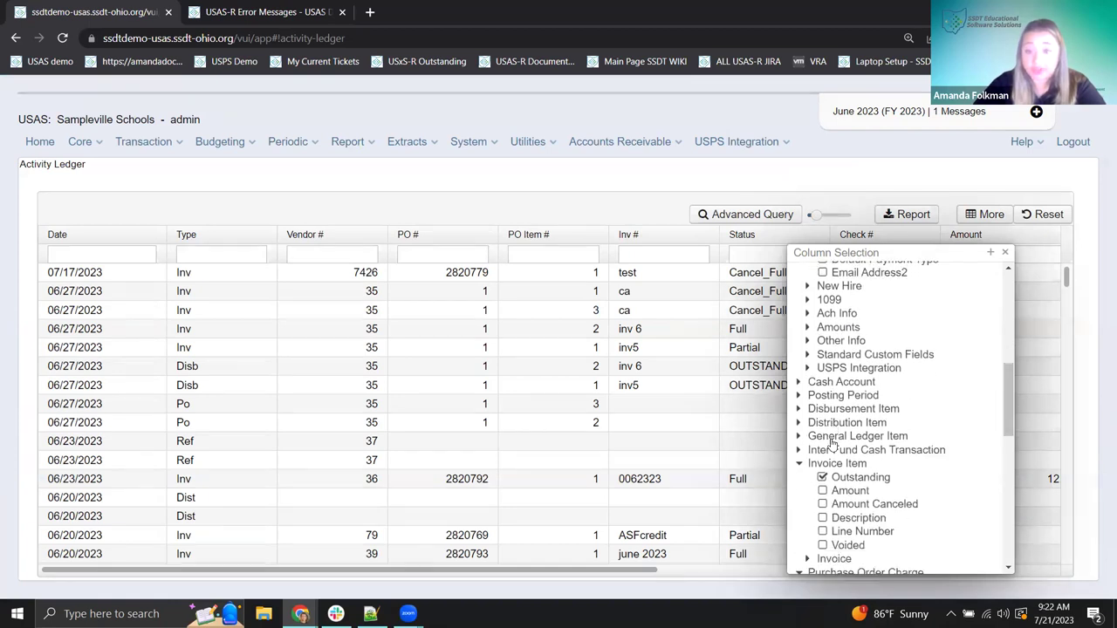
scroll(832, 442, "down", 9)
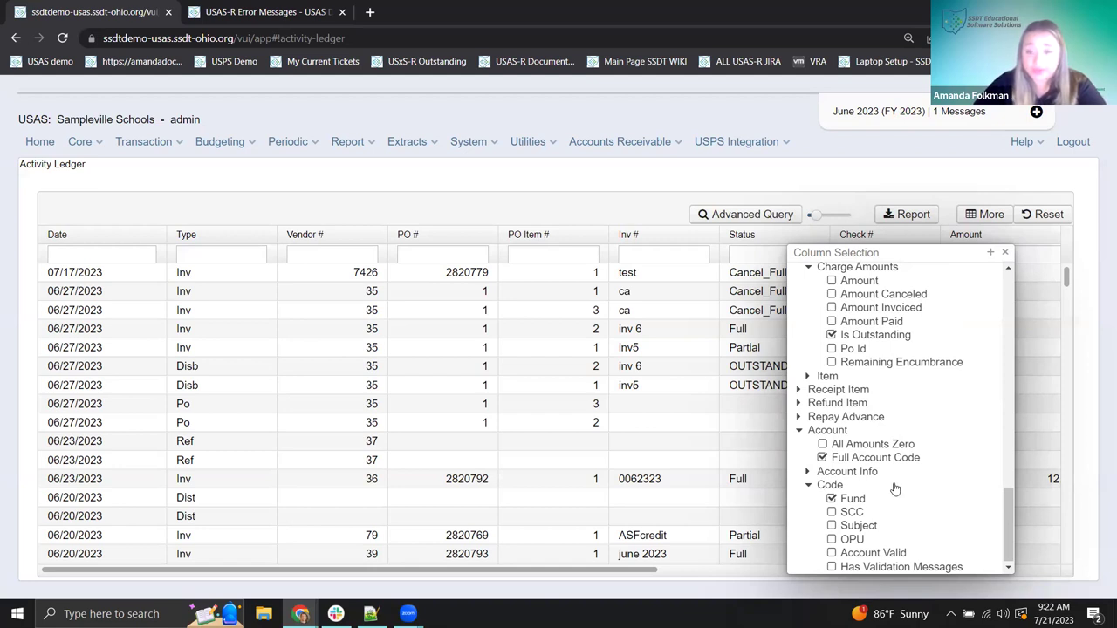
left_click(1004, 252)
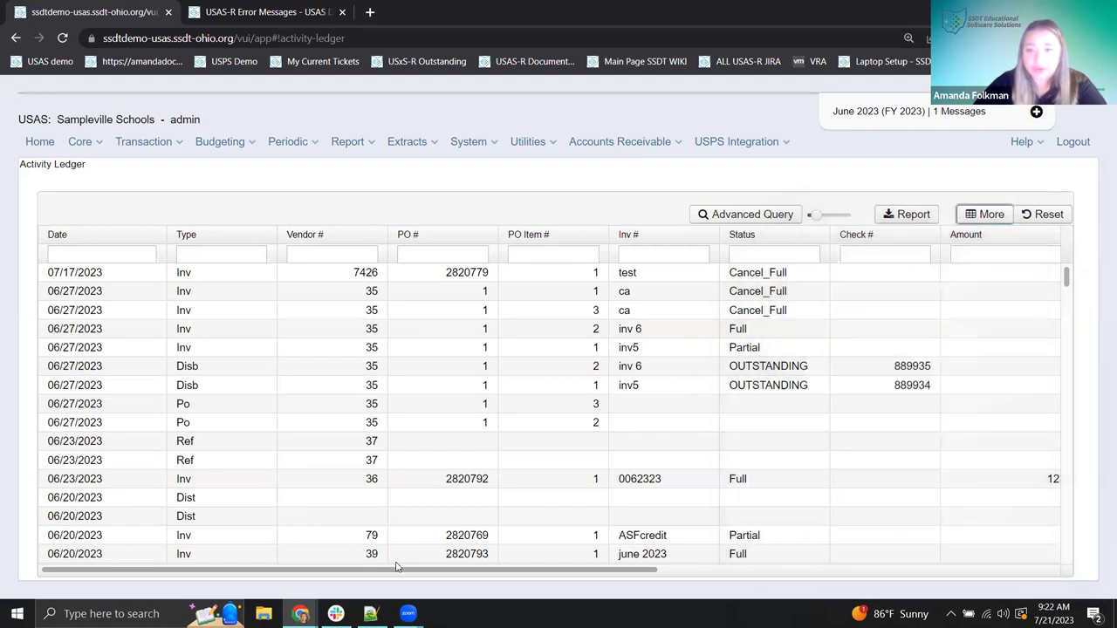
- Move the Fund column between Type and Vendor #, then filter it to fund 599
scroll(395, 567, "right", 5)
scroll(549, 401, "right", 1)
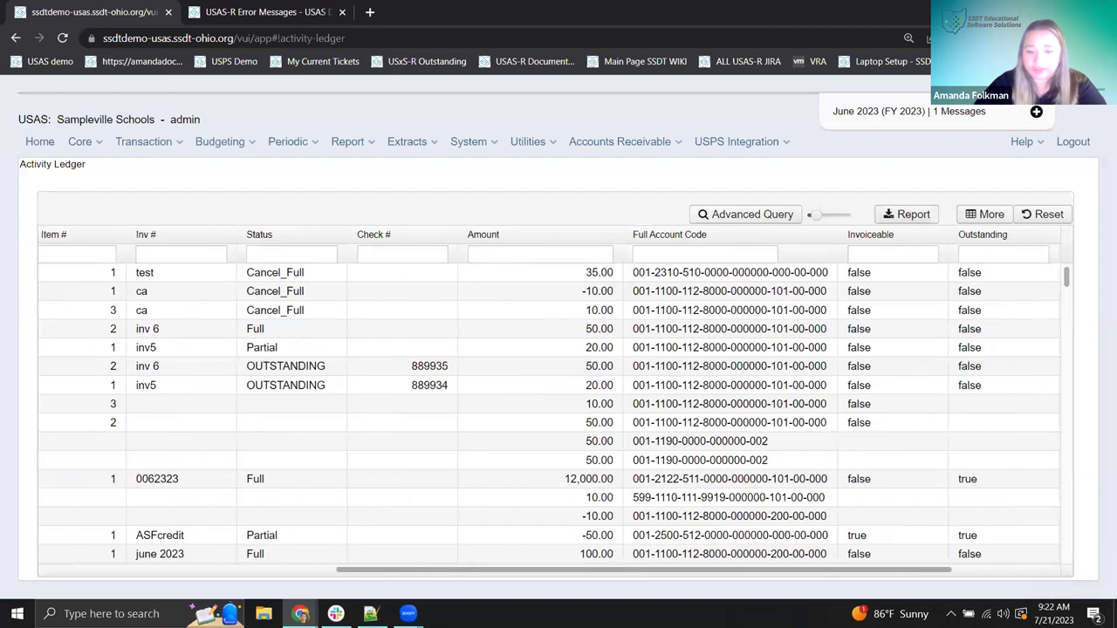
scroll(948, 349, "right", 2)
left_click_drag(1021, 236, 179, 214)
left_click_drag(789, 573, 541, 579)
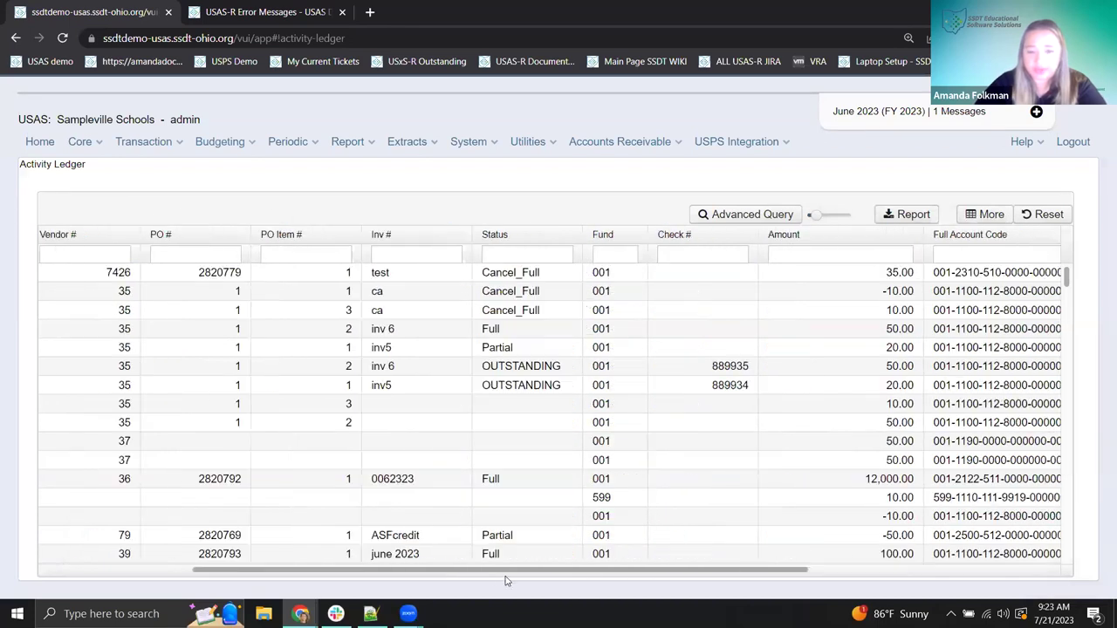
left_click_drag(442, 575, 292, 575)
left_click_drag(877, 236, 300, 262)
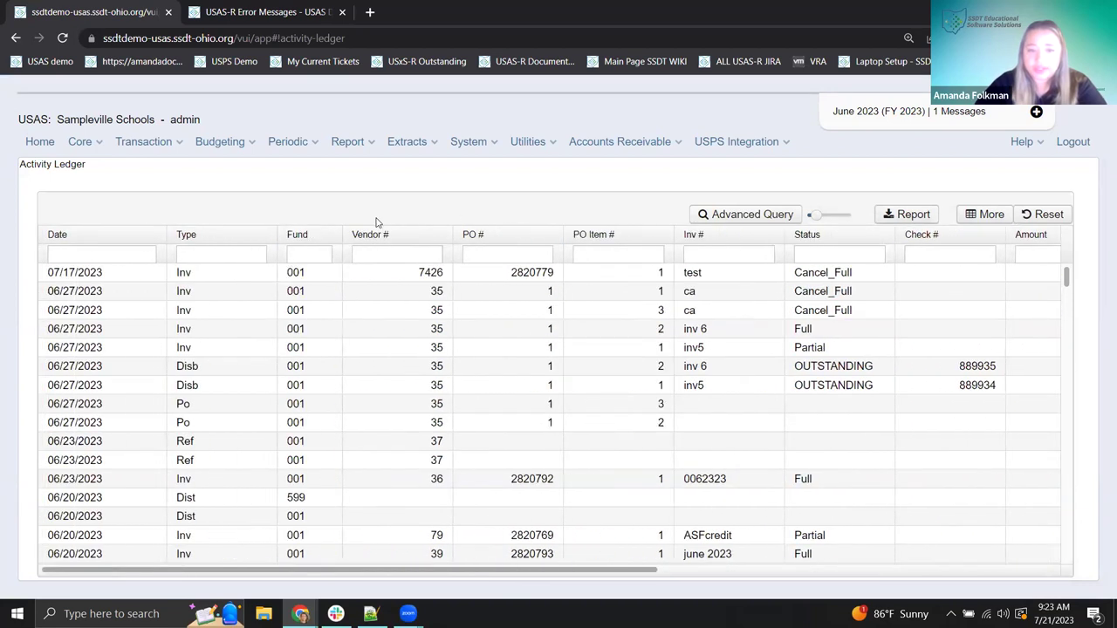
left_click(301, 253)
type("599")
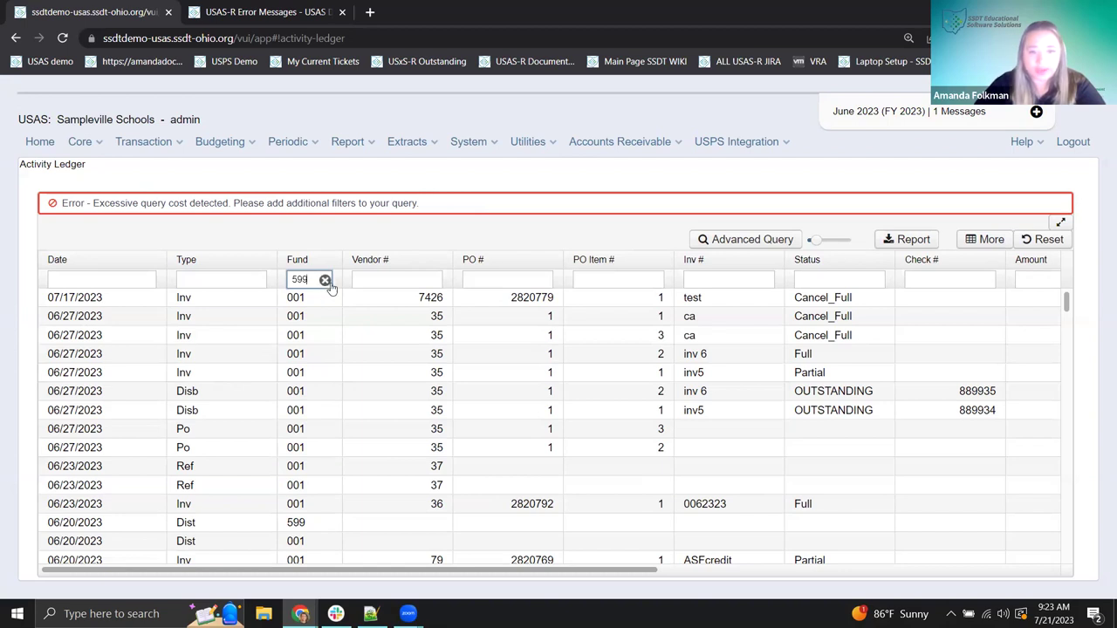
- Clear the fund 599 filter and set the Date filter to 7/1/22
left_click(325, 279)
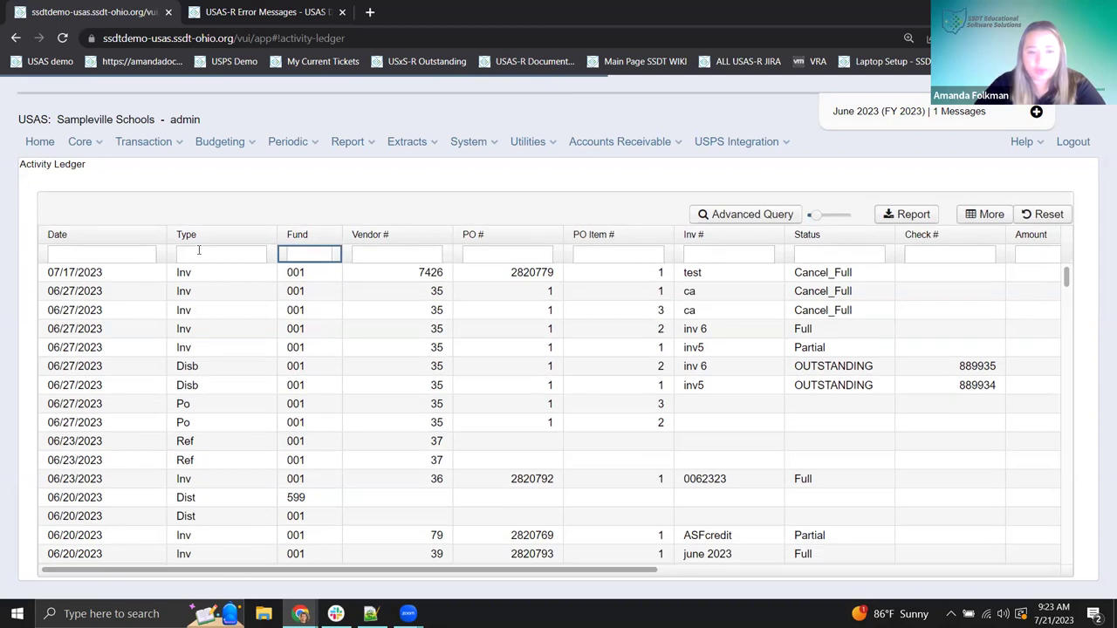
left_click(199, 251)
left_click(104, 254)
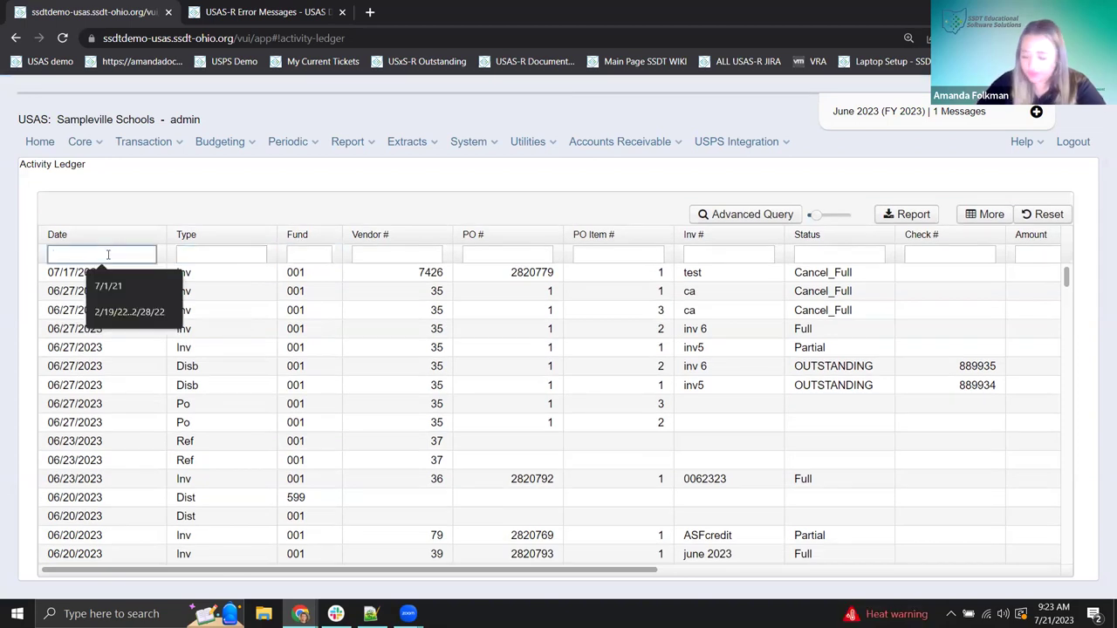
type("7/1/2")
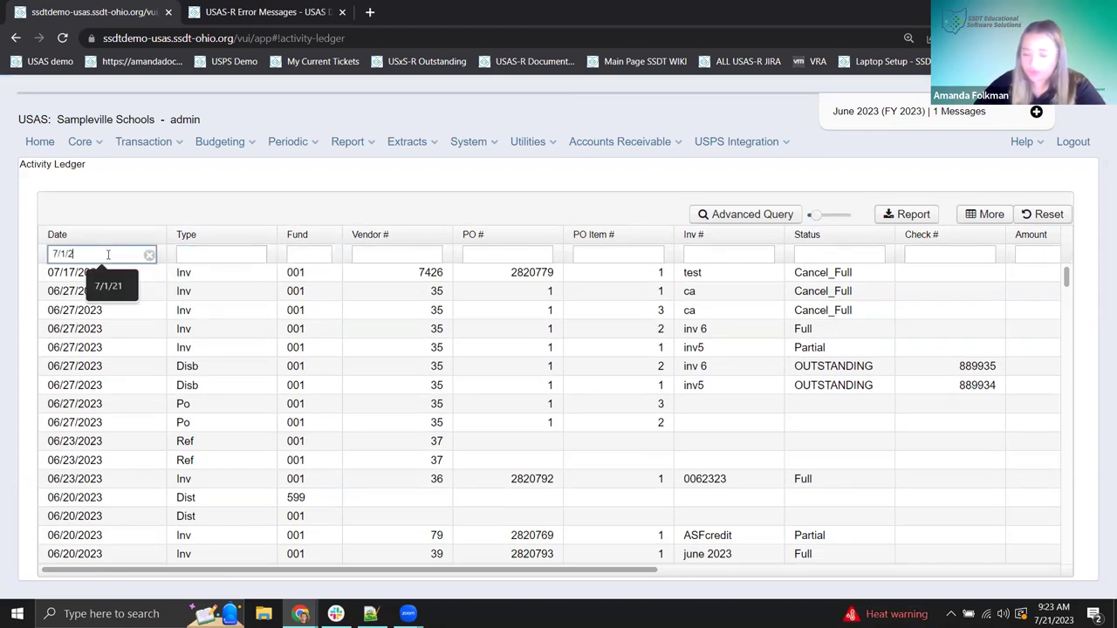
type("3")
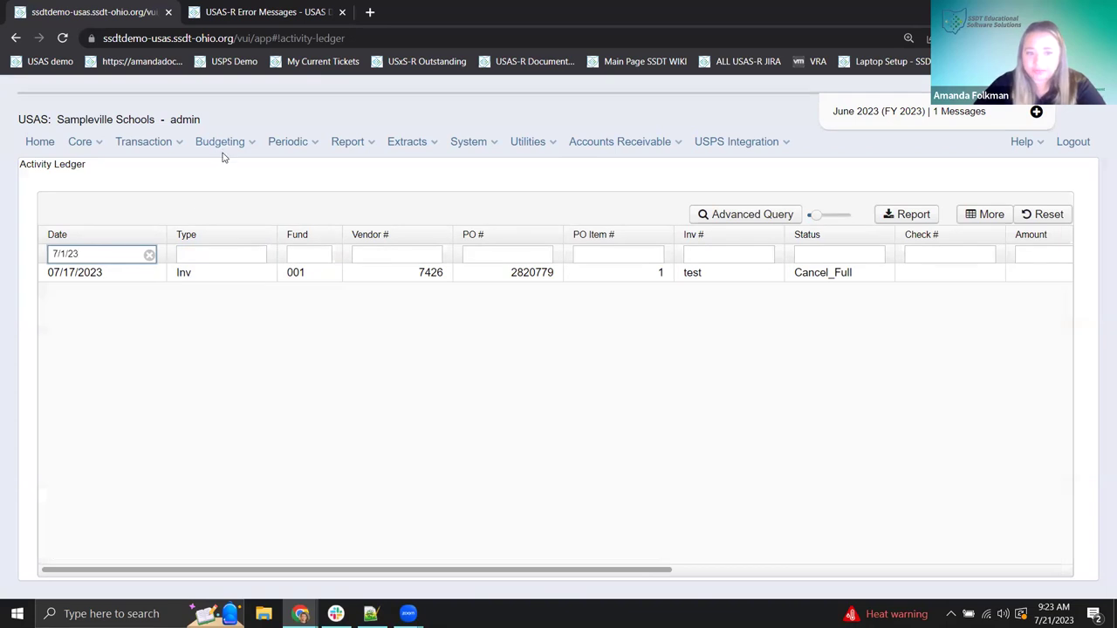
key("BackSpace")
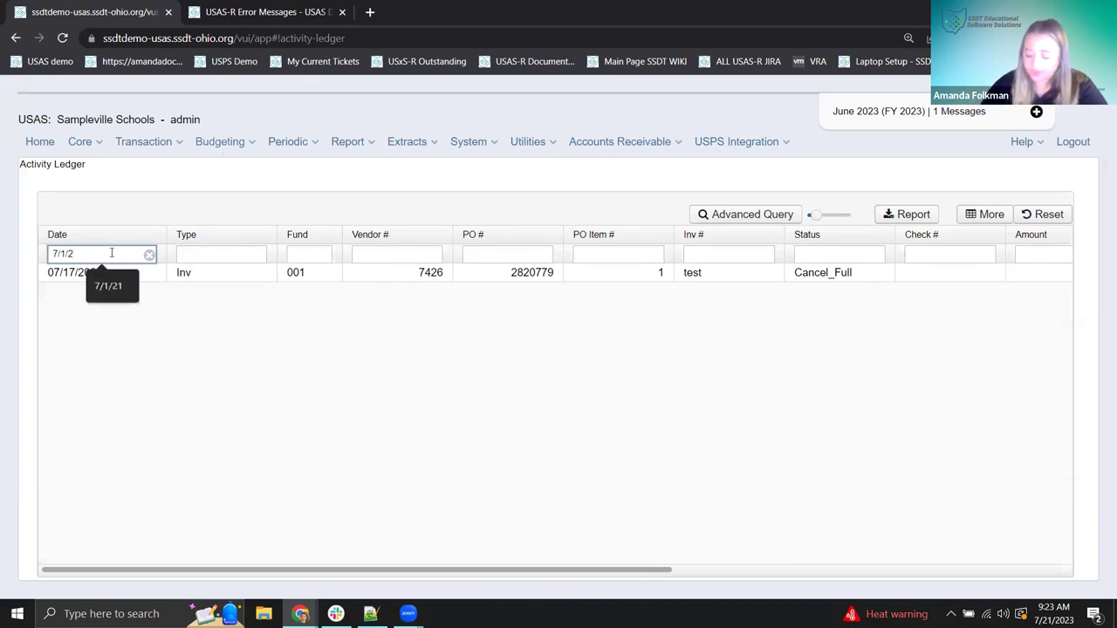
type("2")
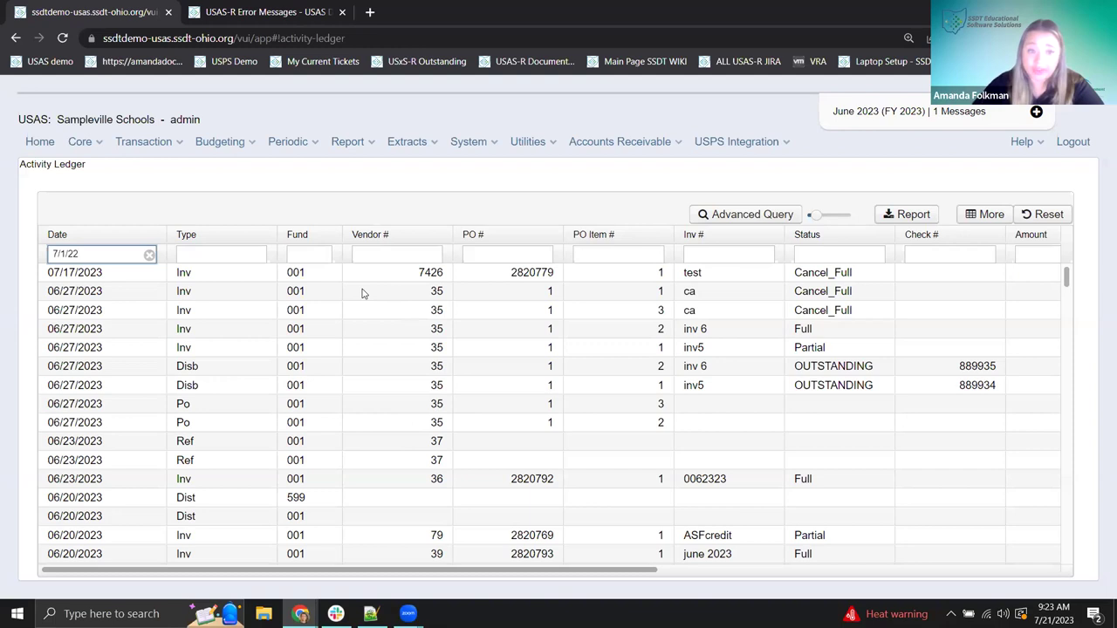
- Filter the ledger by fund 599 again and review, then clear both Fund and Date filters
left_click(301, 254)
type("59")
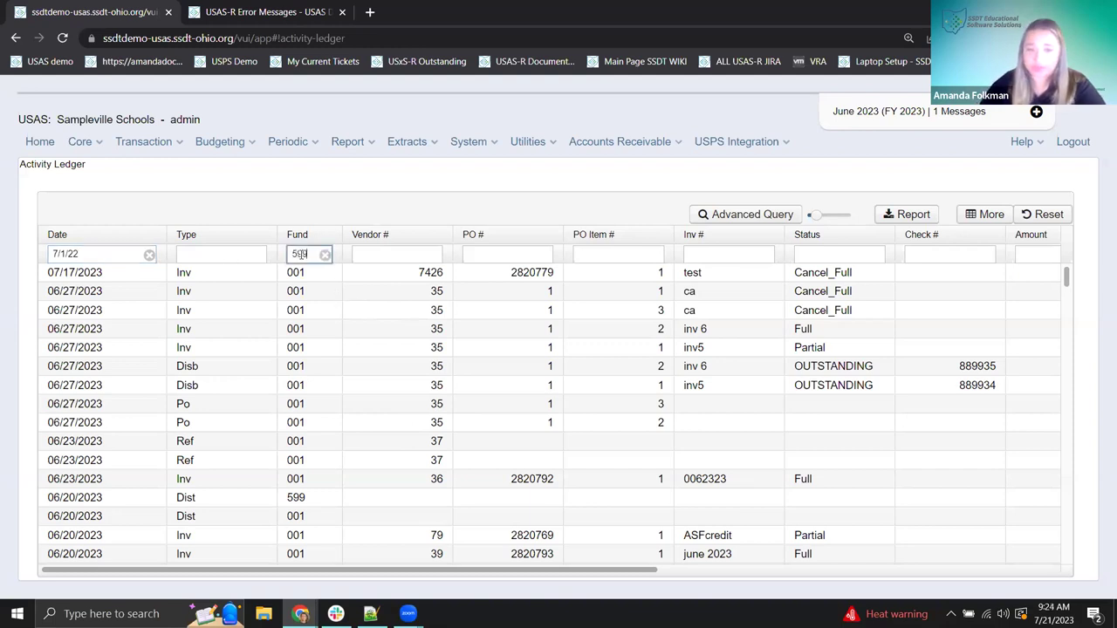
type("9")
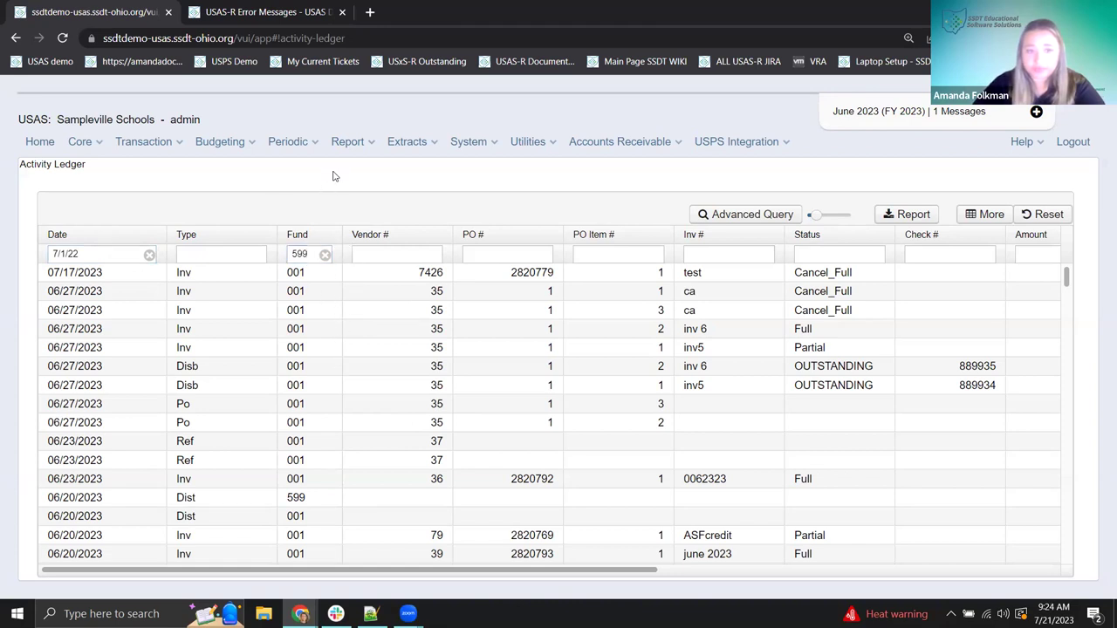
scroll(367, 417, "down", 2)
scroll(367, 418, "up", 2)
left_click(325, 254)
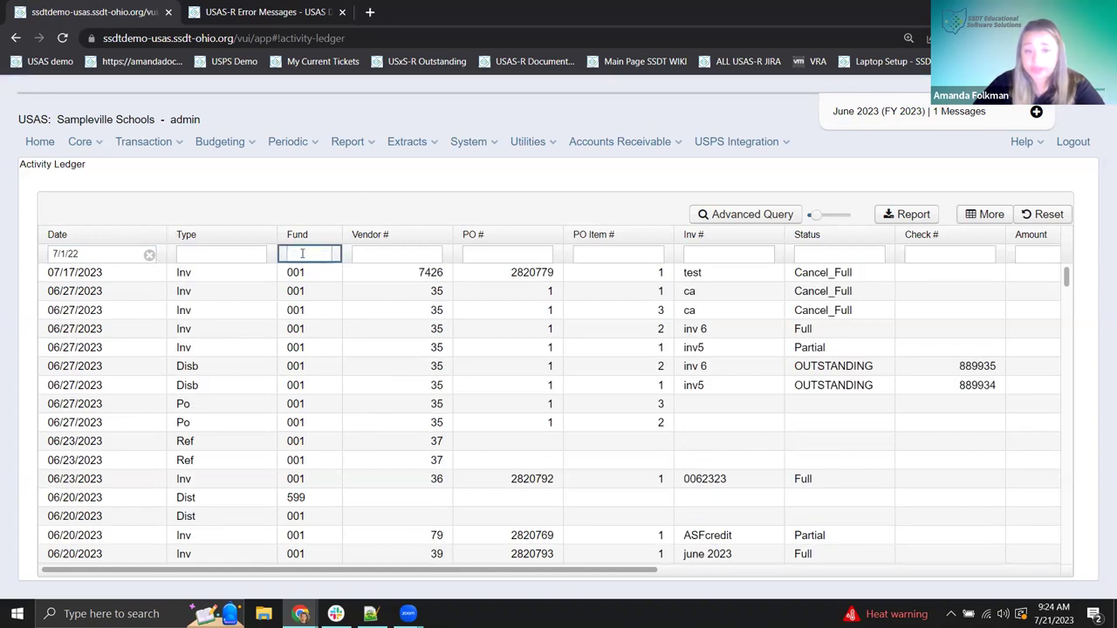
type("59")
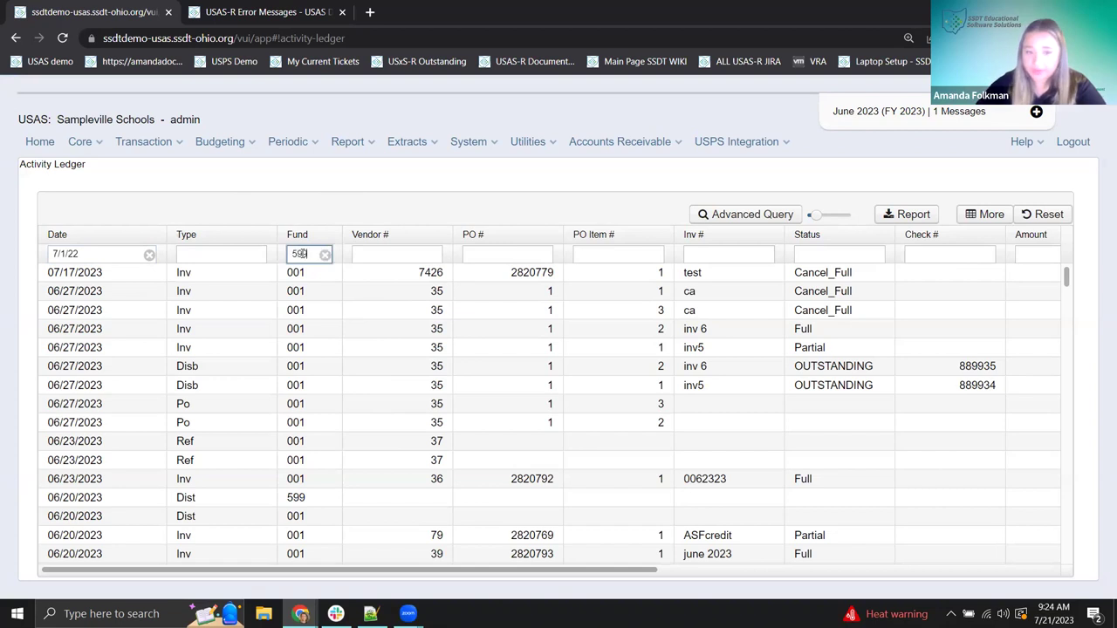
type("9")
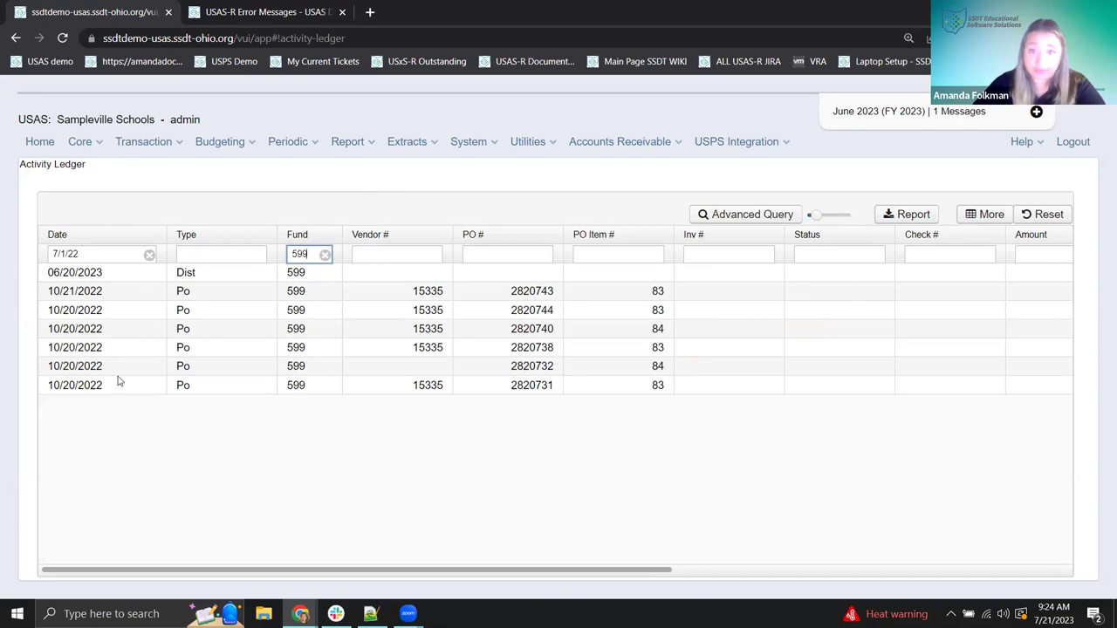
left_click(324, 254)
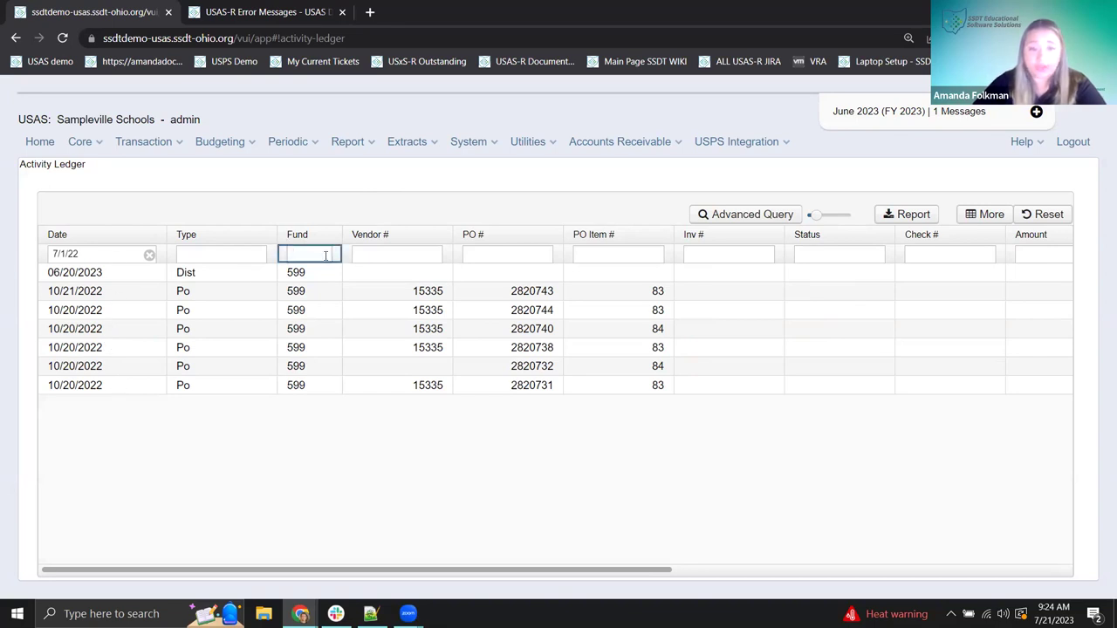
left_click(149, 254)
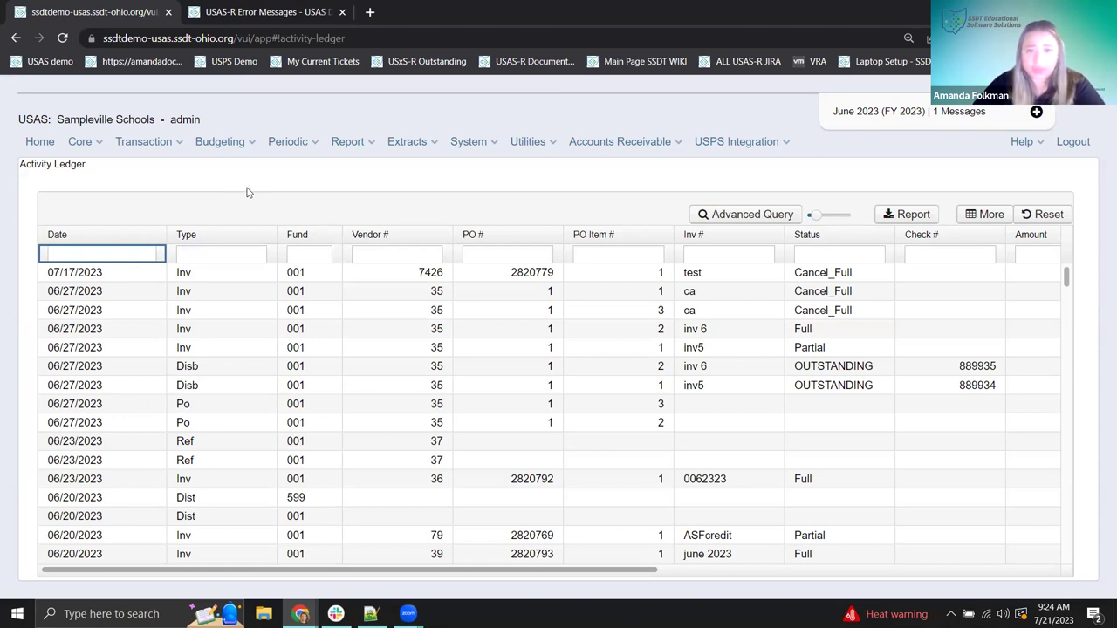
- Reopen the Column Selection list, move it higher, and browse the column checkboxes including the User group
left_click(997, 218)
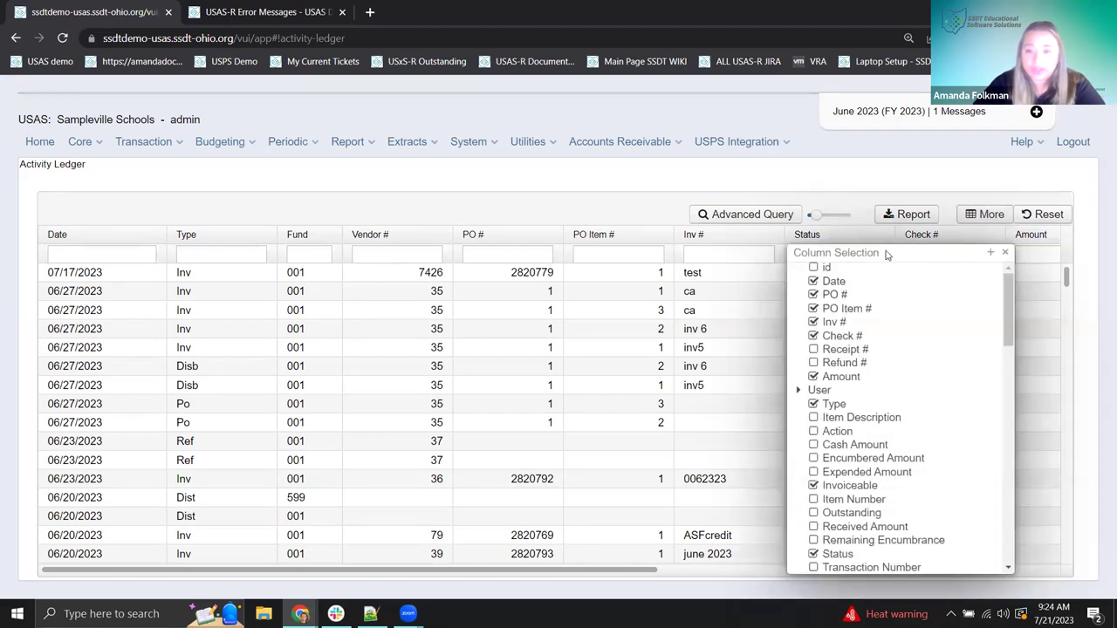
left_click_drag(889, 253, 845, 137)
scroll(947, 419, "down", 10)
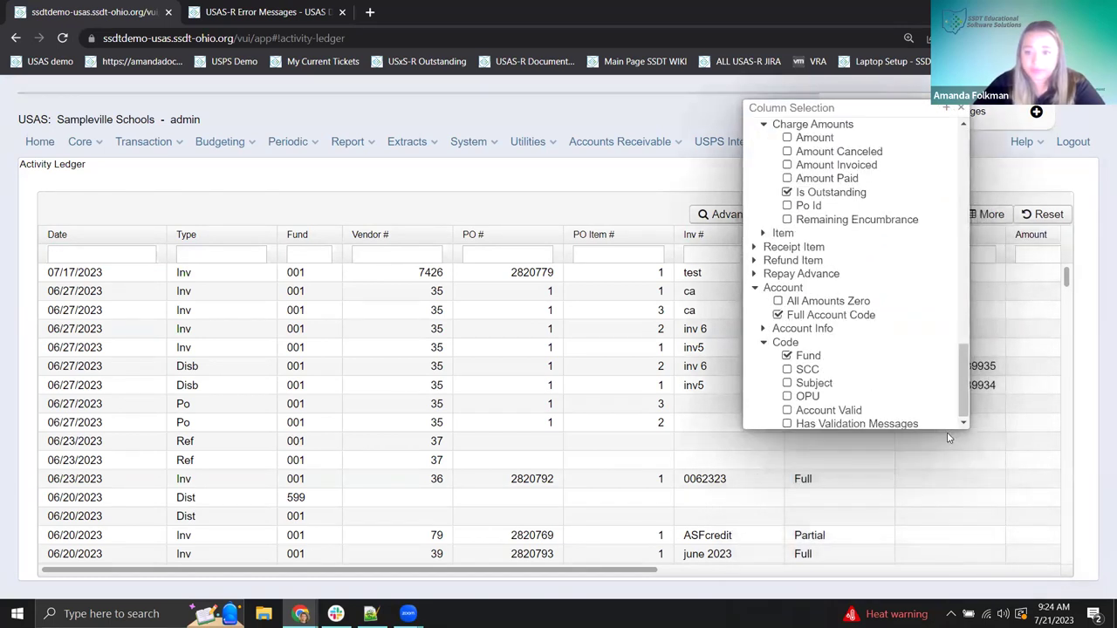
scroll(882, 300, "up", 15)
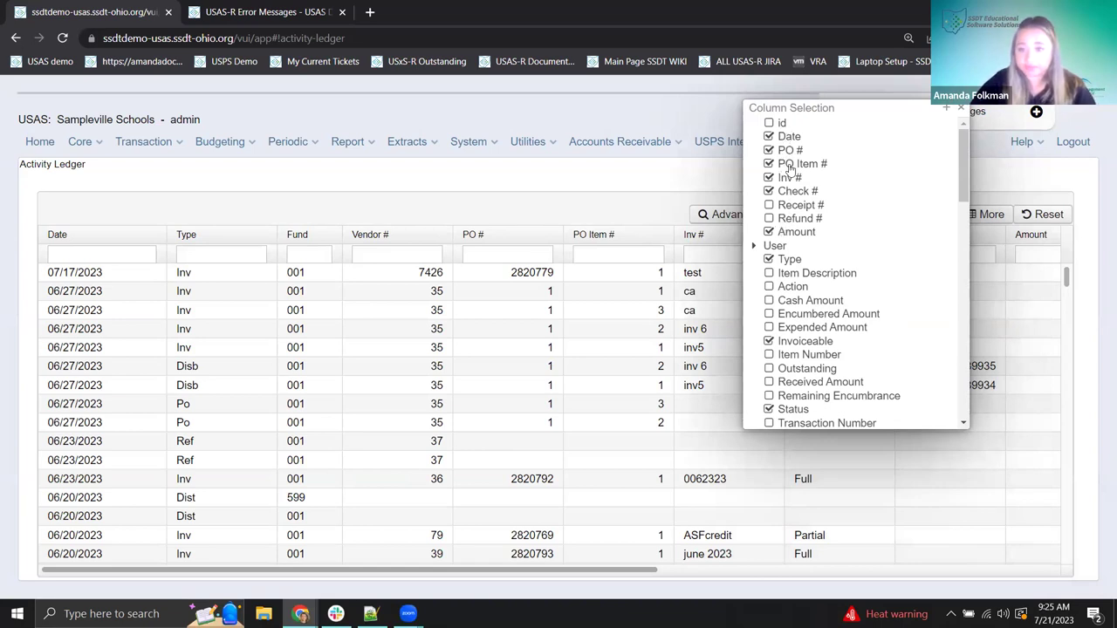
scroll(790, 177, "down", 1)
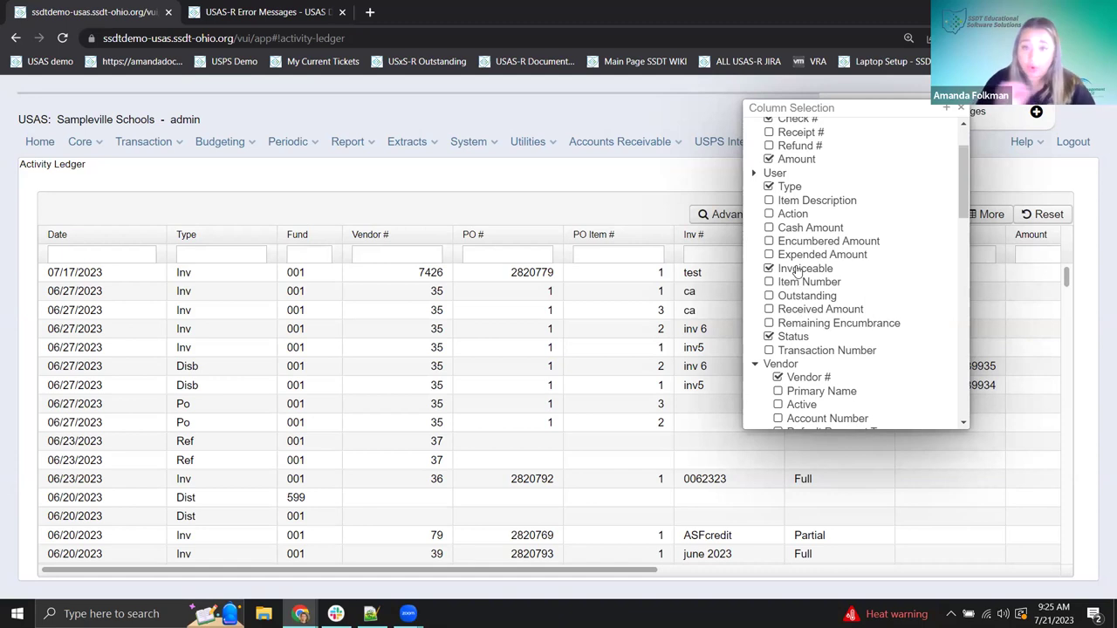
left_click(754, 174)
left_click(754, 175)
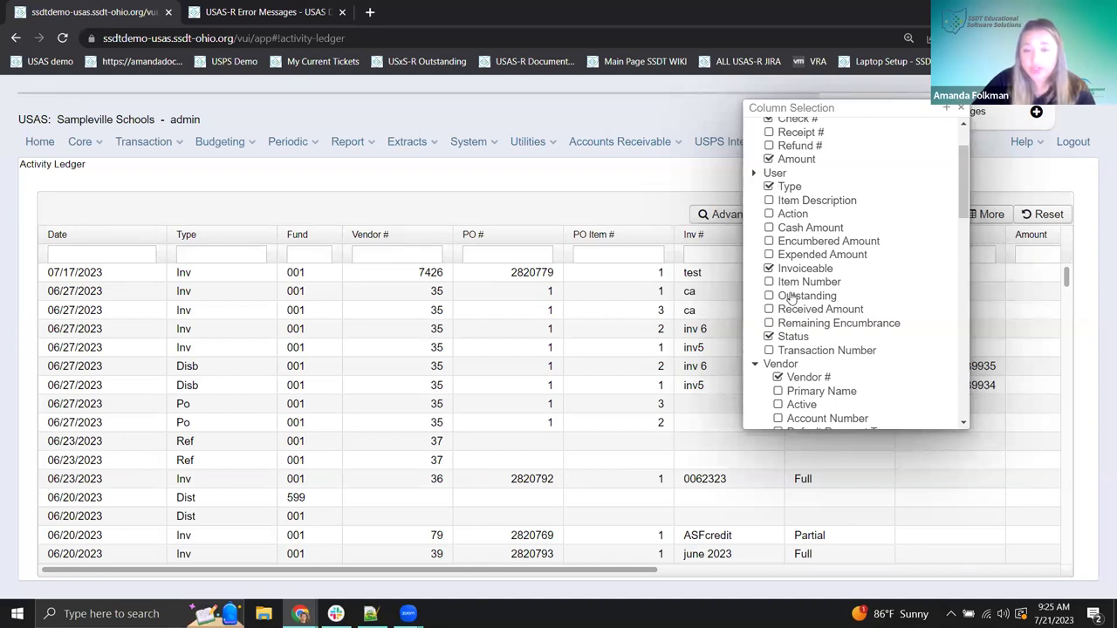
scroll(791, 298, "down", 15)
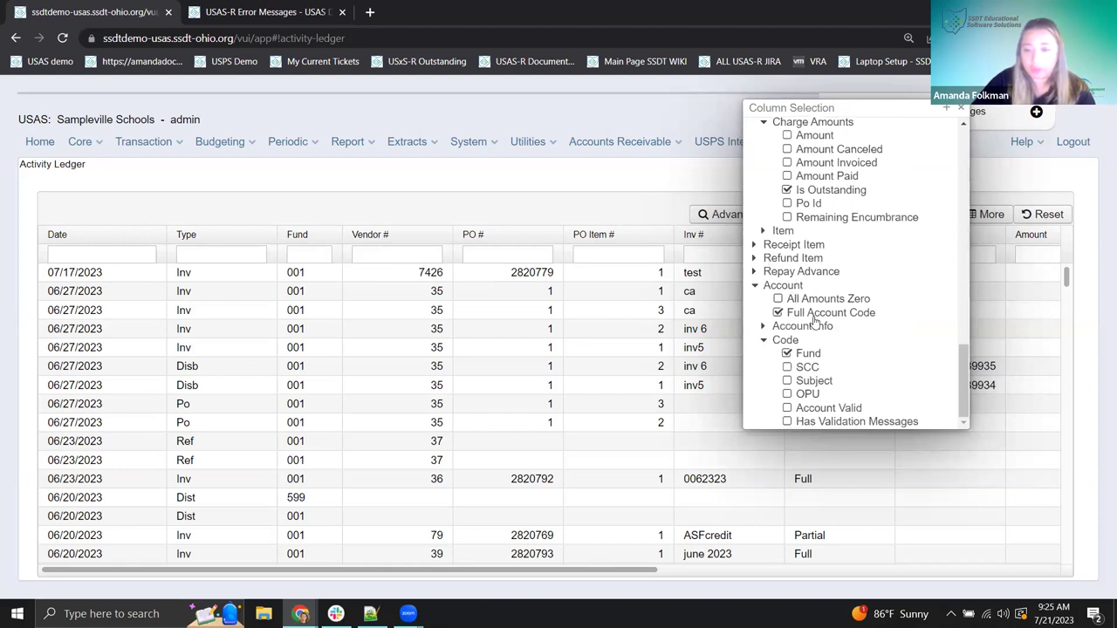
left_click(755, 286)
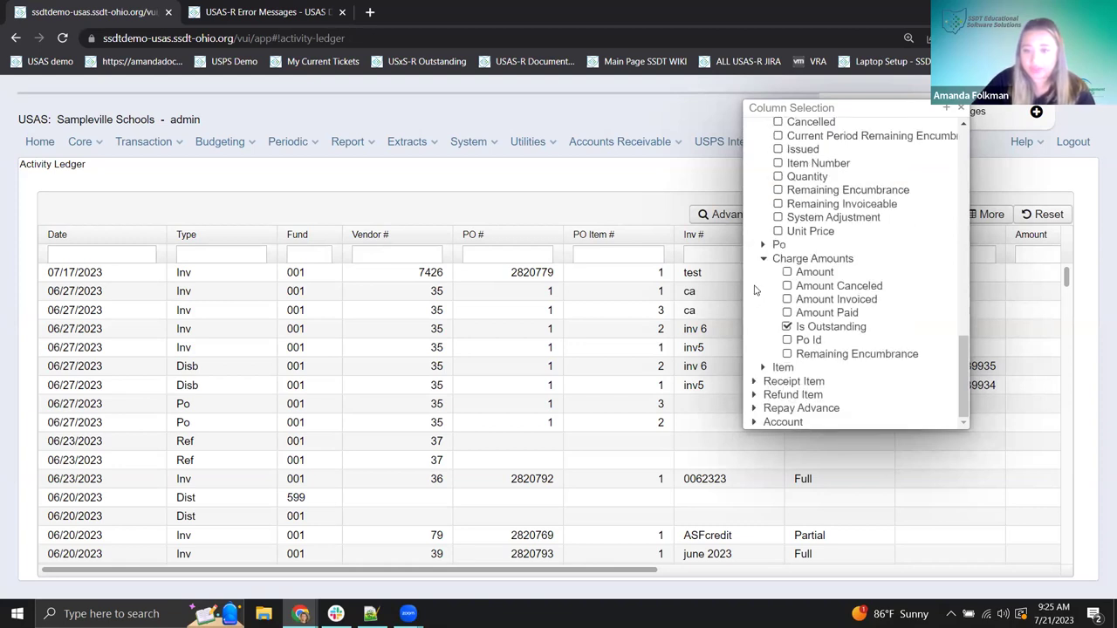
left_click(752, 423)
scroll(766, 349, "down", 3)
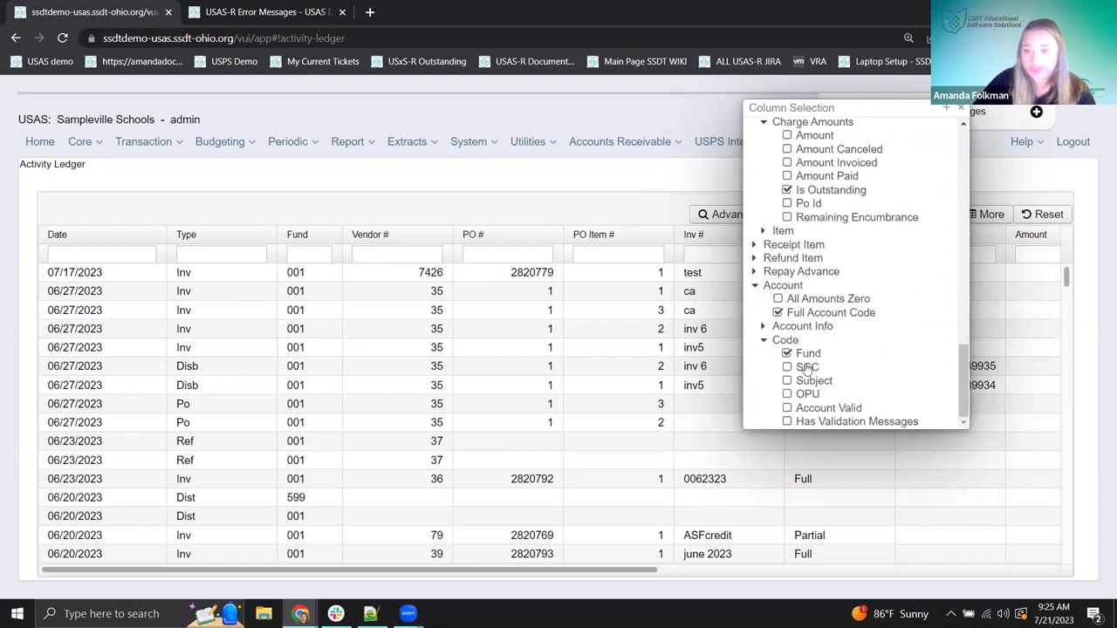
left_click(765, 342)
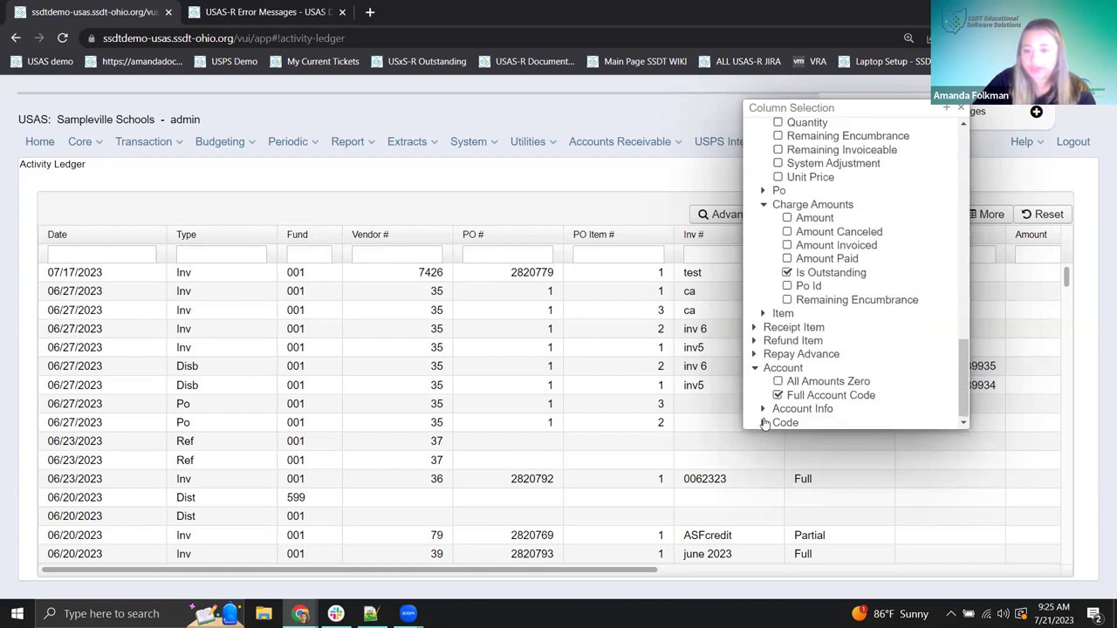
left_click(765, 423)
scroll(786, 384, "down", 1)
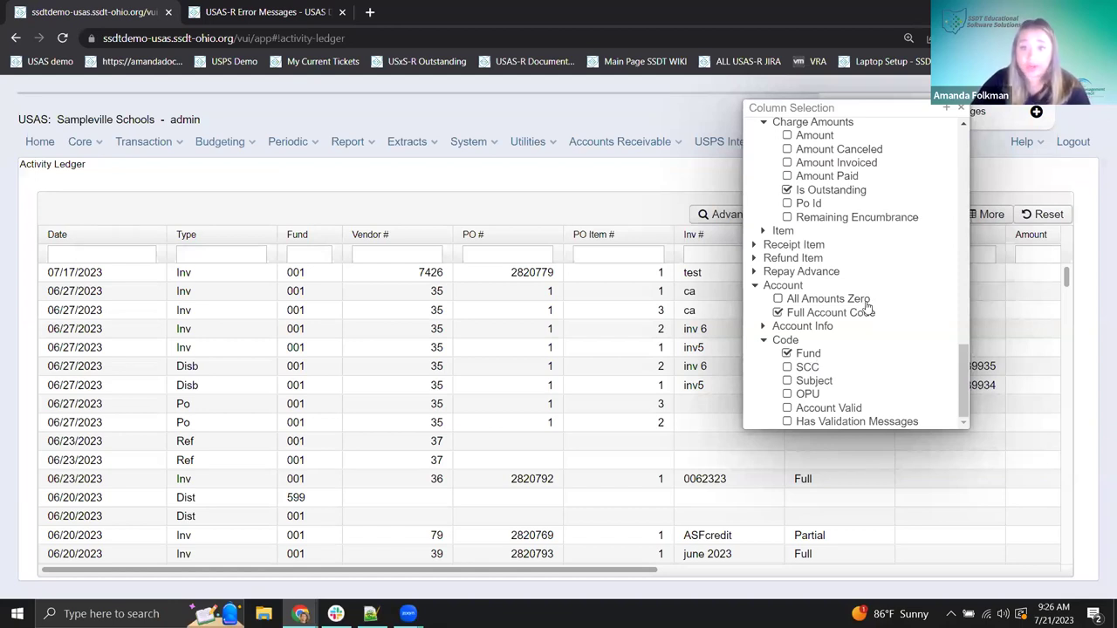
scroll(868, 305, "up", 15)
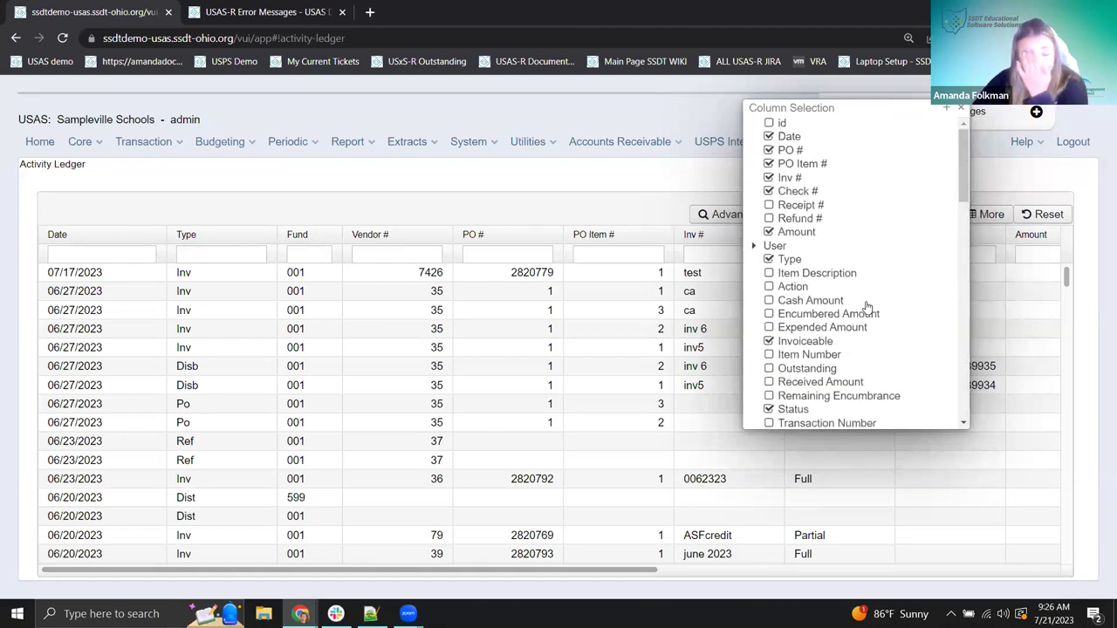
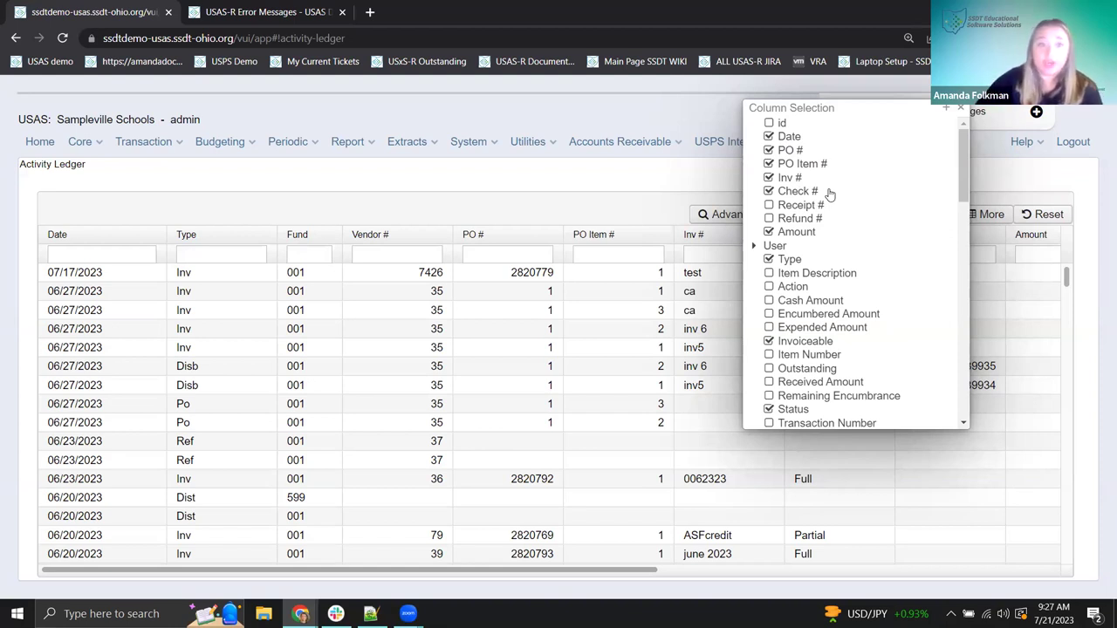
- Filter the Activity Ledger's Type column to 'inv'
left_click(200, 253)
type("inv")
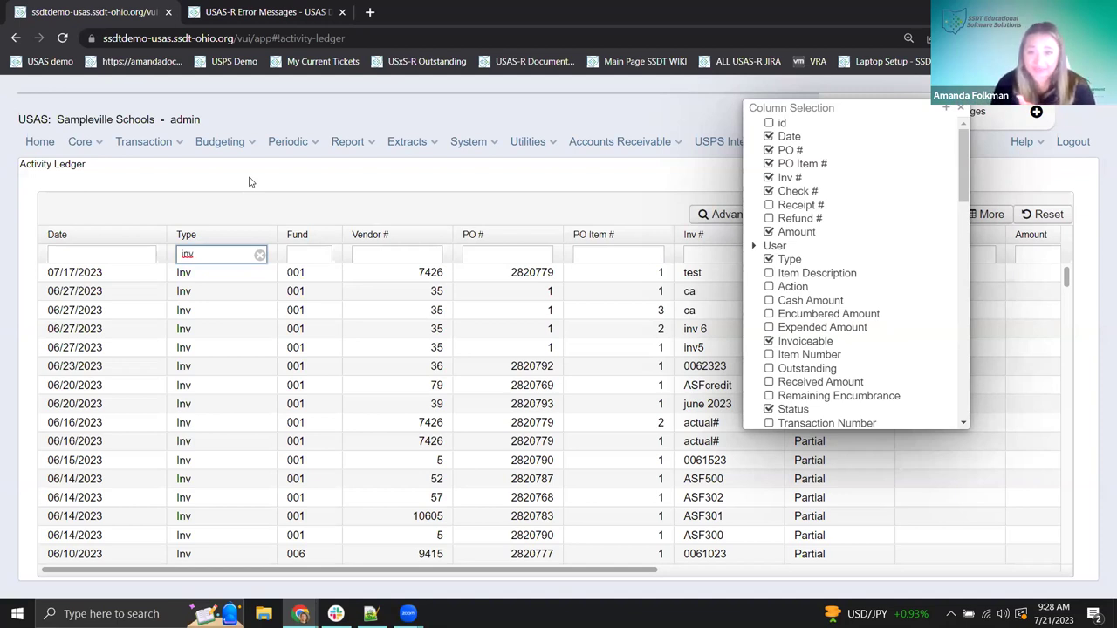
- Tick Account > Full Account Code in Column Selection to add it to the ledger
scroll(891, 209, "down", 5)
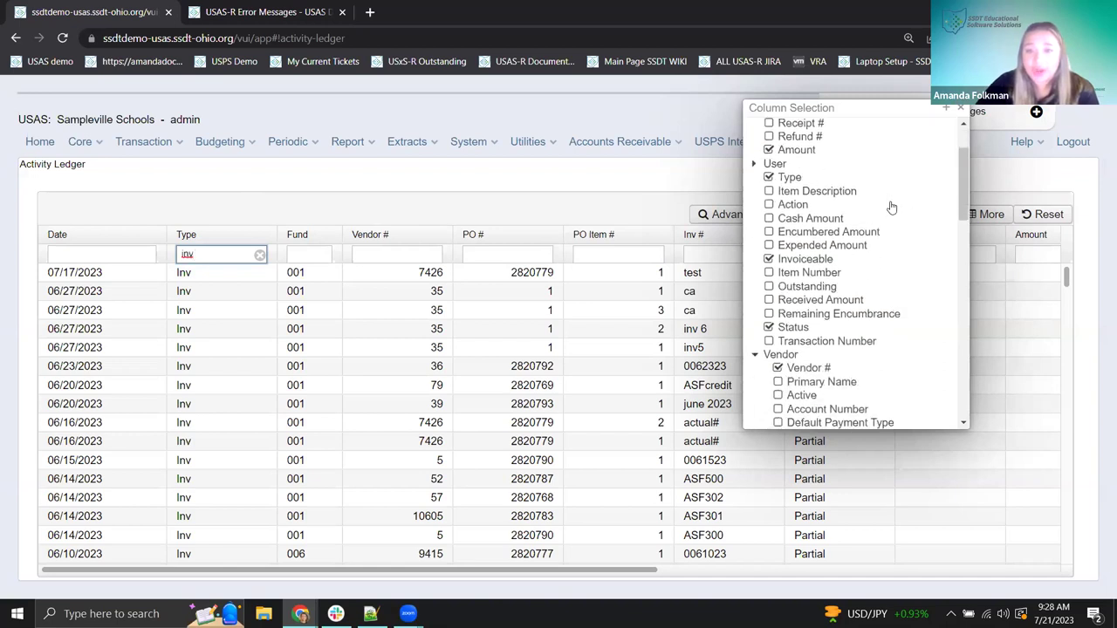
scroll(890, 207, "down", 10)
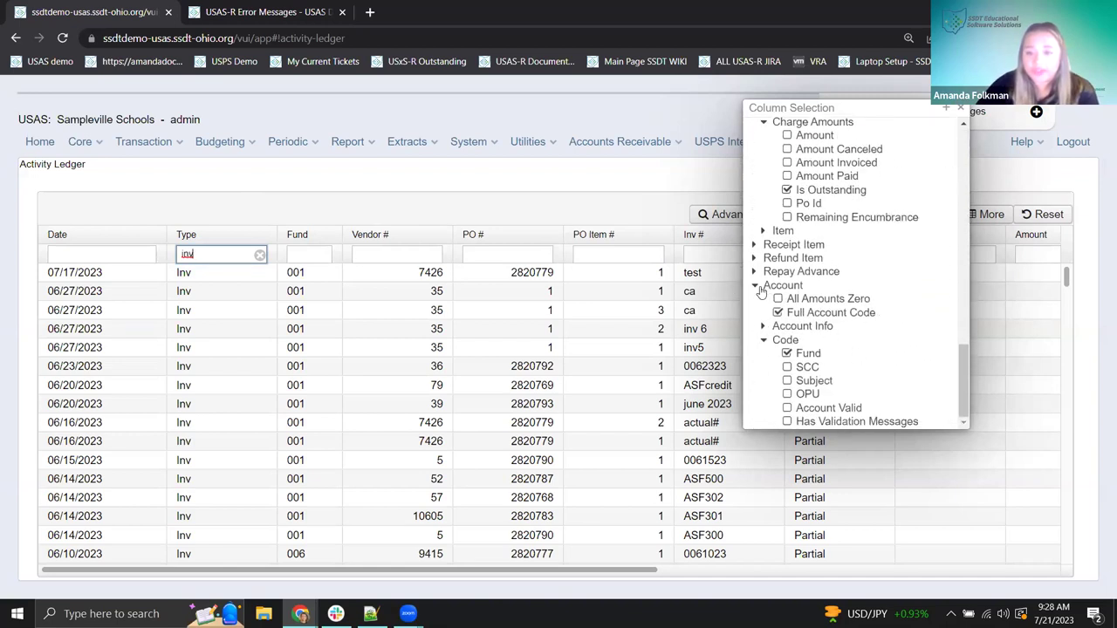
left_click(764, 340)
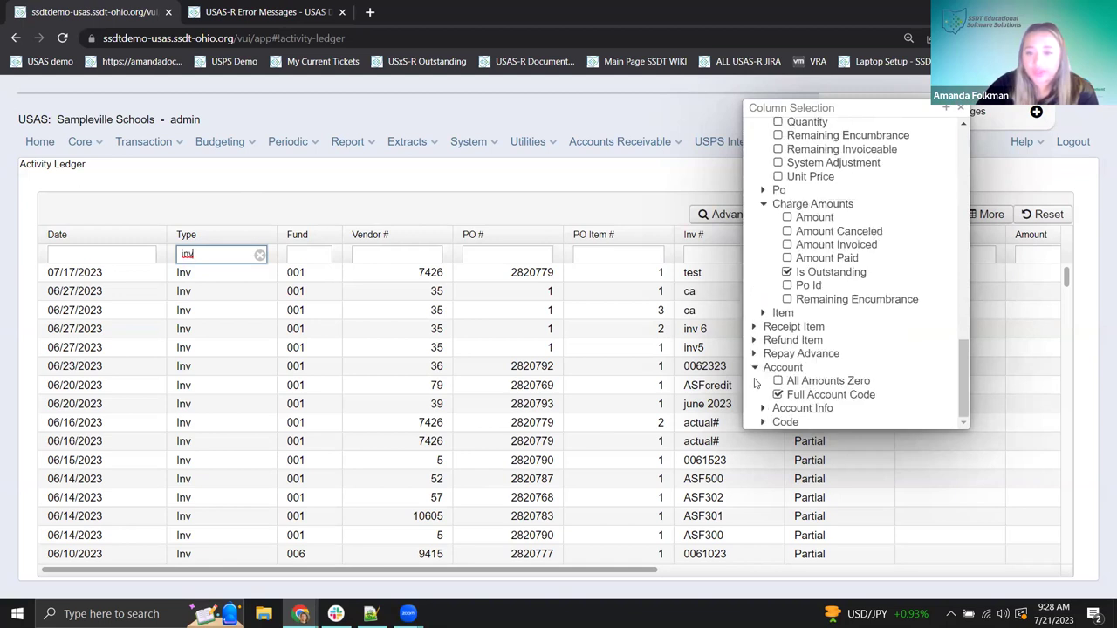
left_click(777, 396)
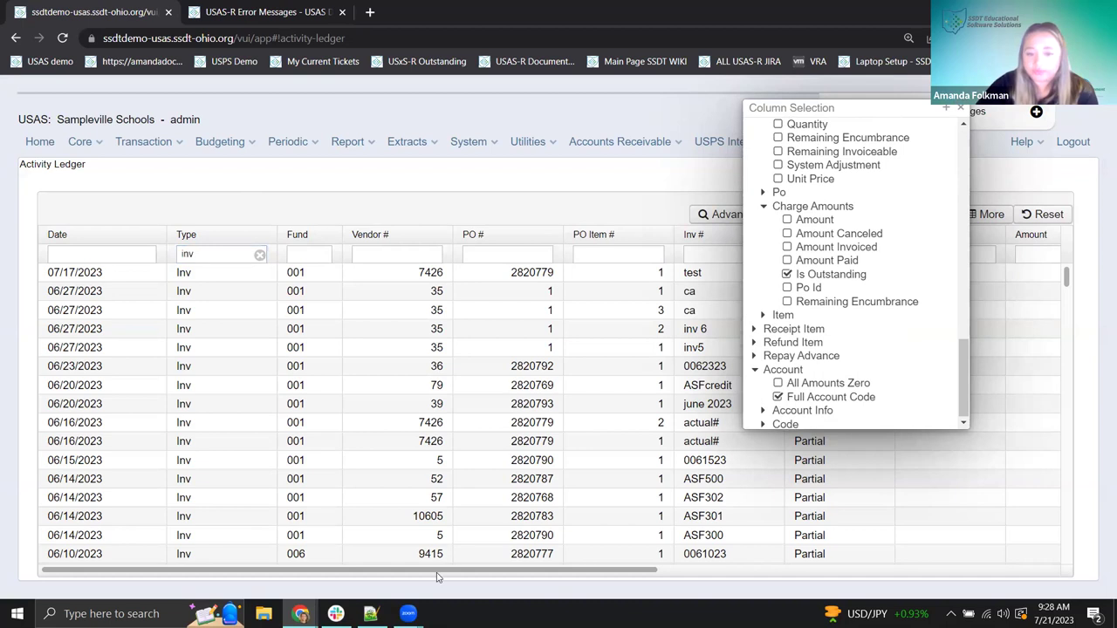
- Drag the Full Account Code column to sit just before Fund
scroll(438, 571, "right", 3)
left_click_drag(1011, 236, 140, 248)
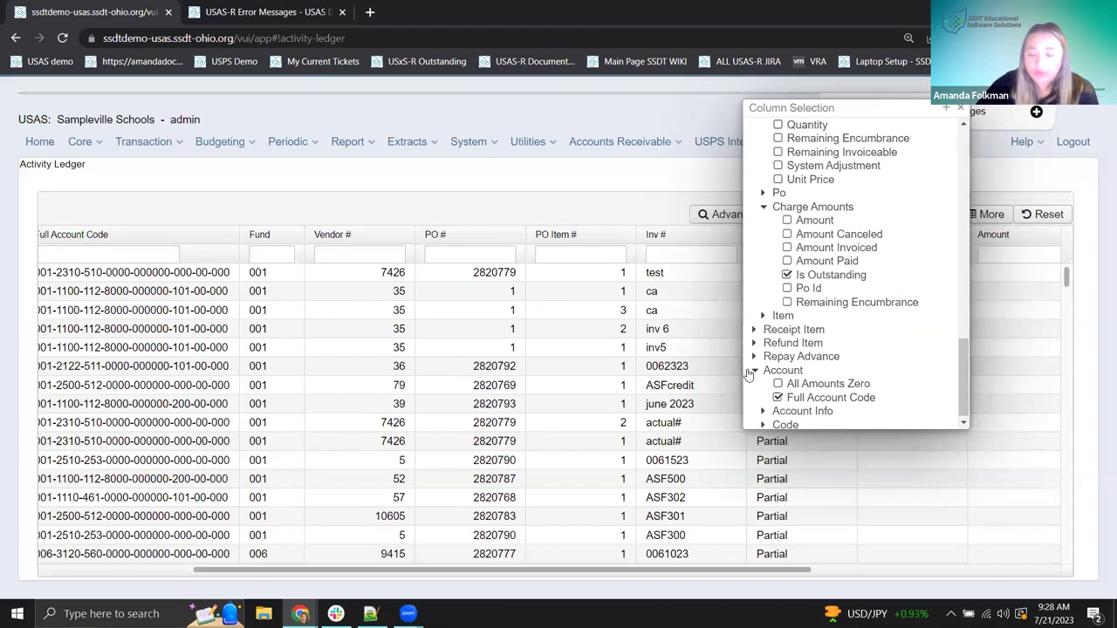
left_click(754, 371)
left_click(755, 422)
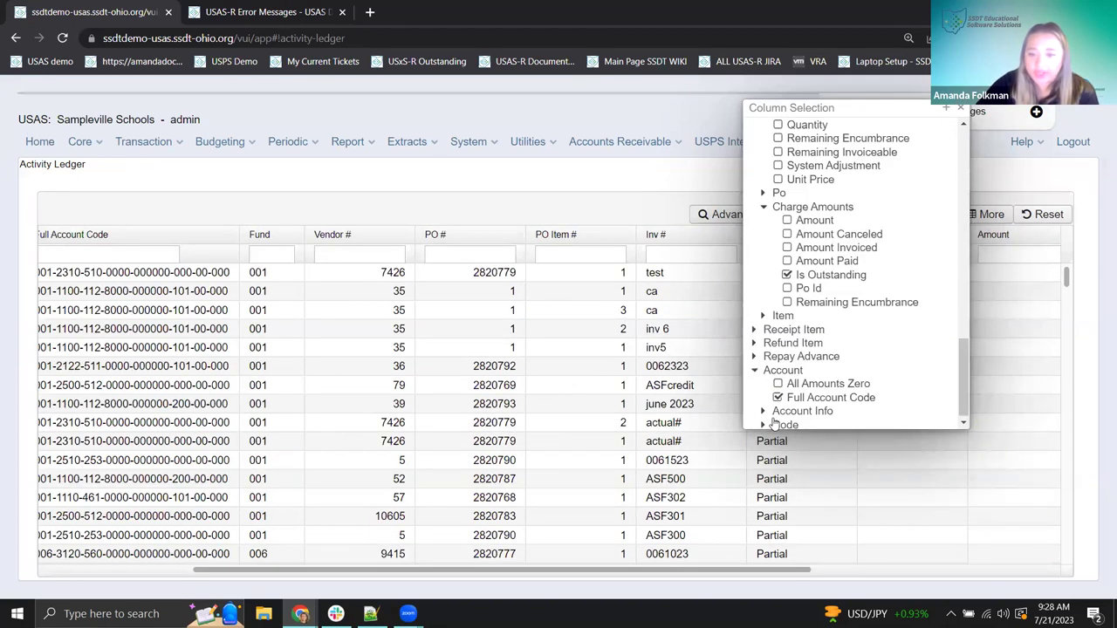
left_click(755, 422)
- Re-expand the Account column options to show the already-chosen Fund column
left_click(755, 422)
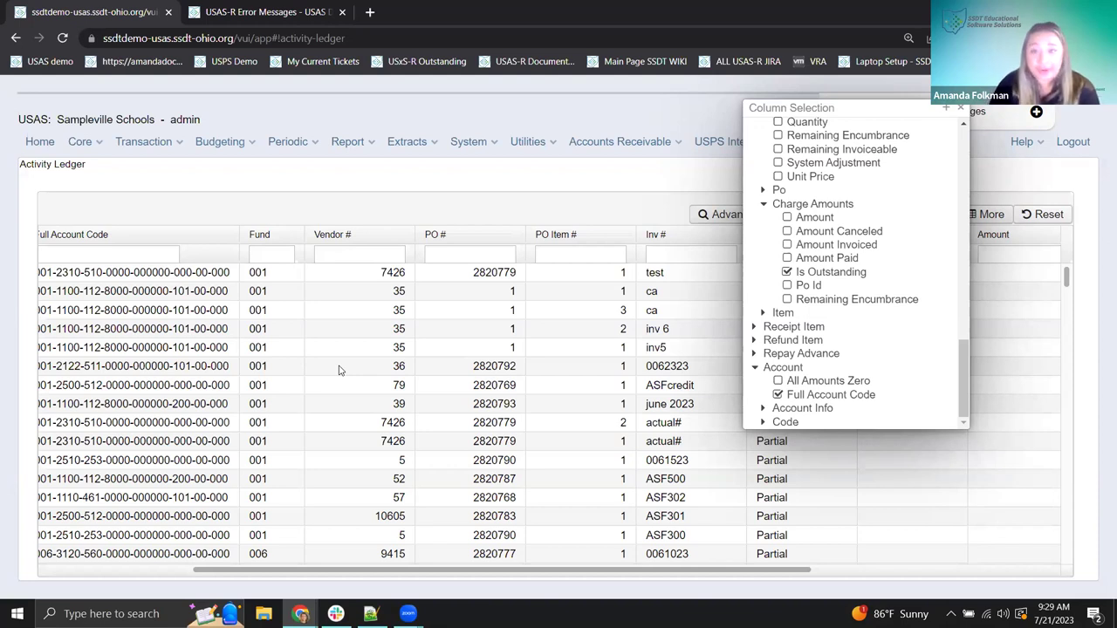
left_click(767, 421)
left_click(796, 401)
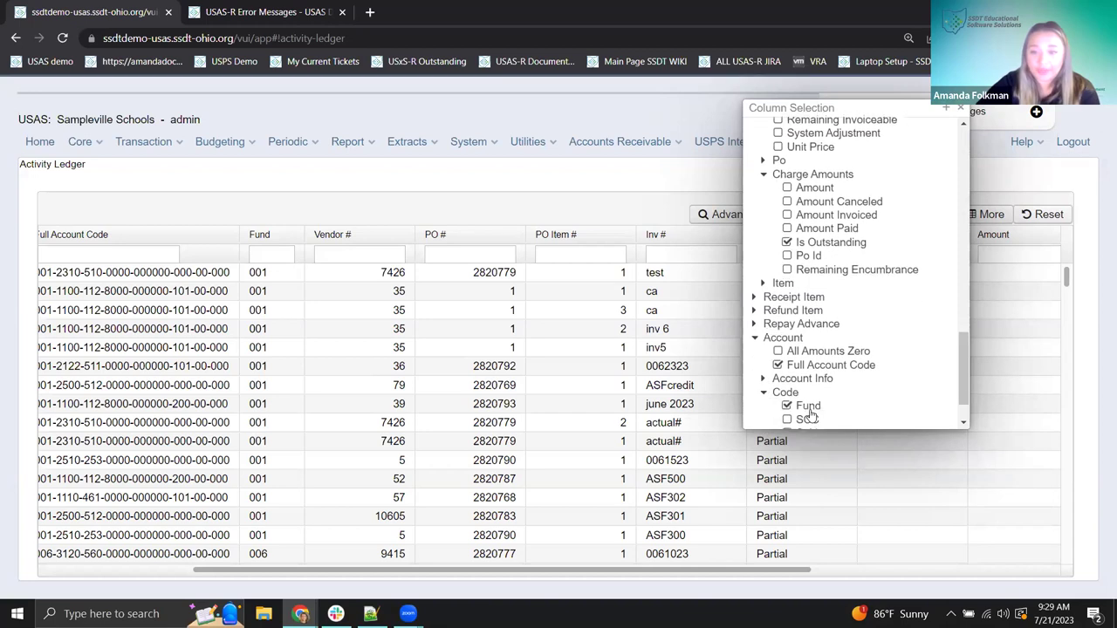
scroll(807, 384, "down", 1)
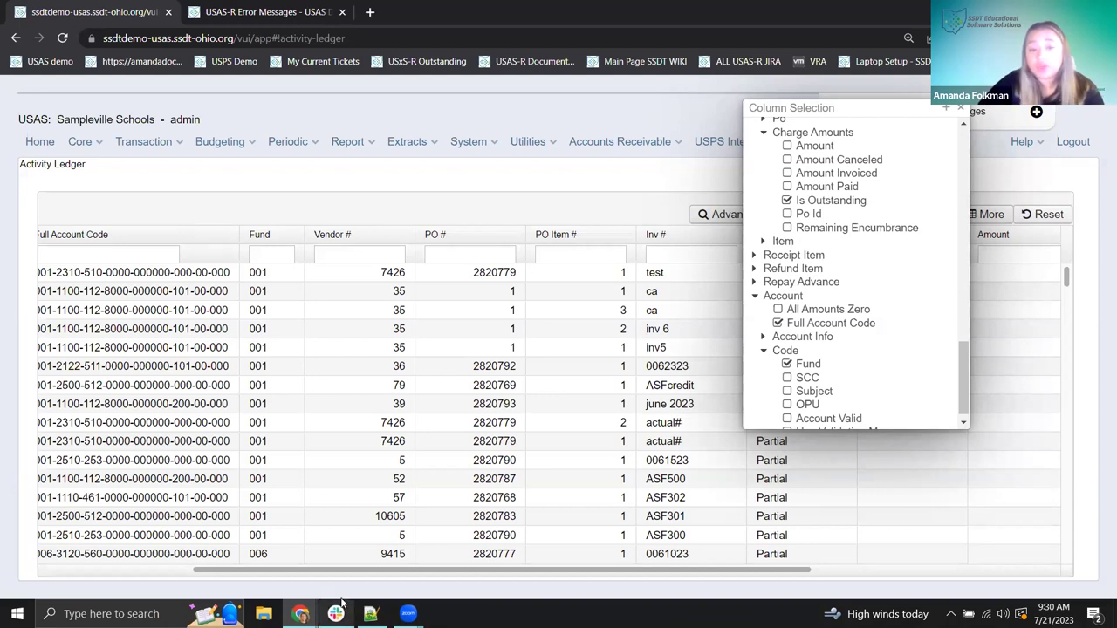
scroll(183, 557, "left", 2)
scroll(183, 557, "left", 6)
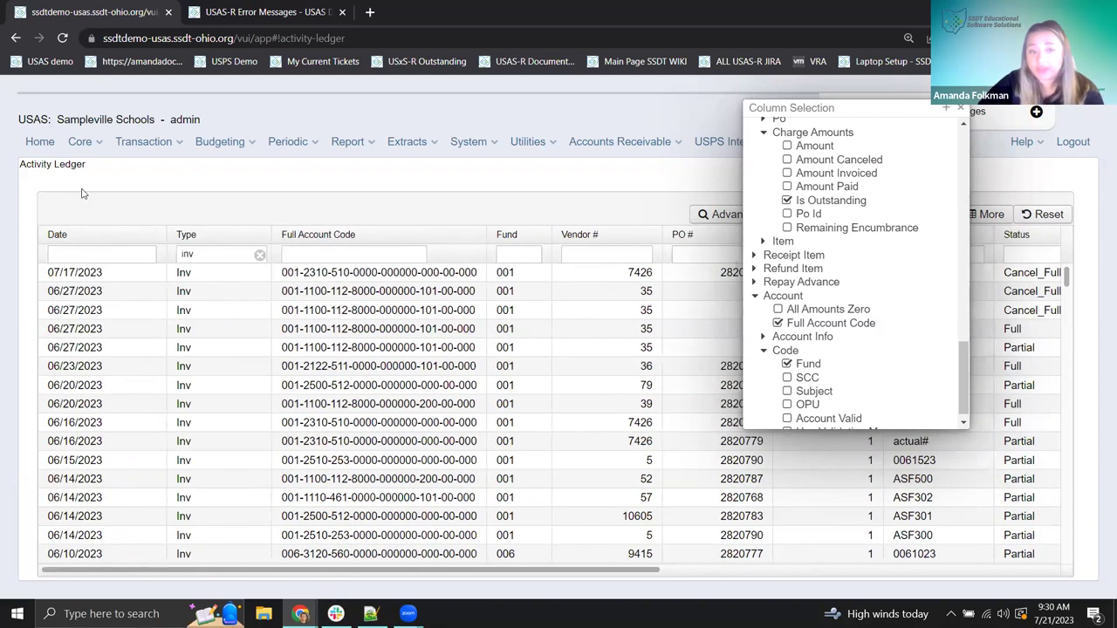
- Clear the Inv type filter so all transaction types are listed
left_click(260, 255)
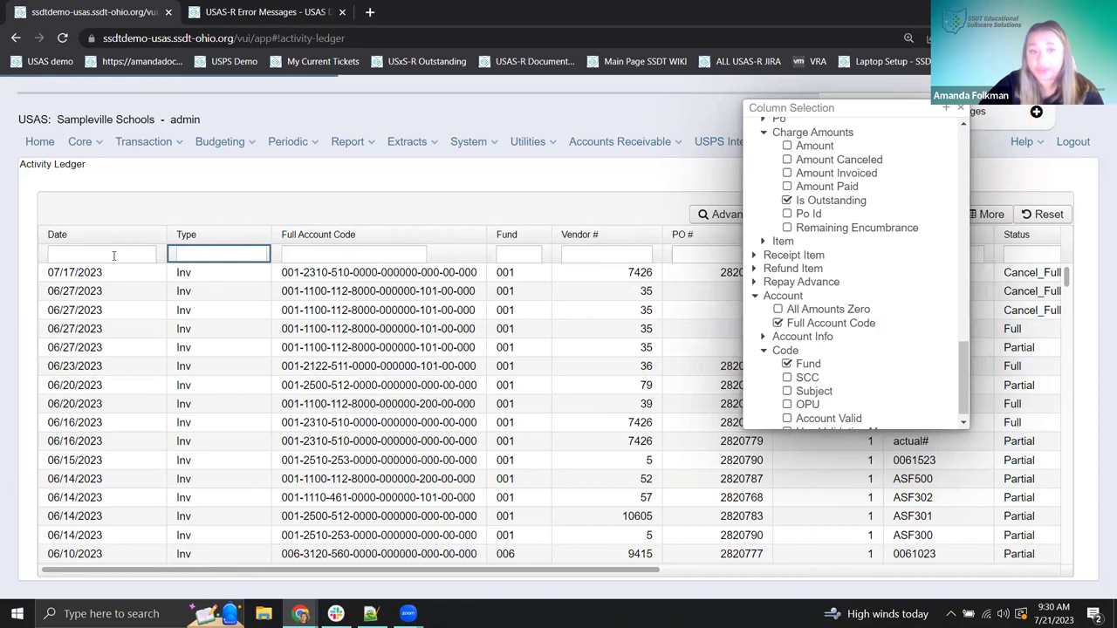
scroll(808, 178, "up", 5)
scroll(809, 178, "down", 4)
- Filter the ledger's Date column to 7/1/22
scroll(809, 178, "up", 4)
scroll(809, 178, "up", 10)
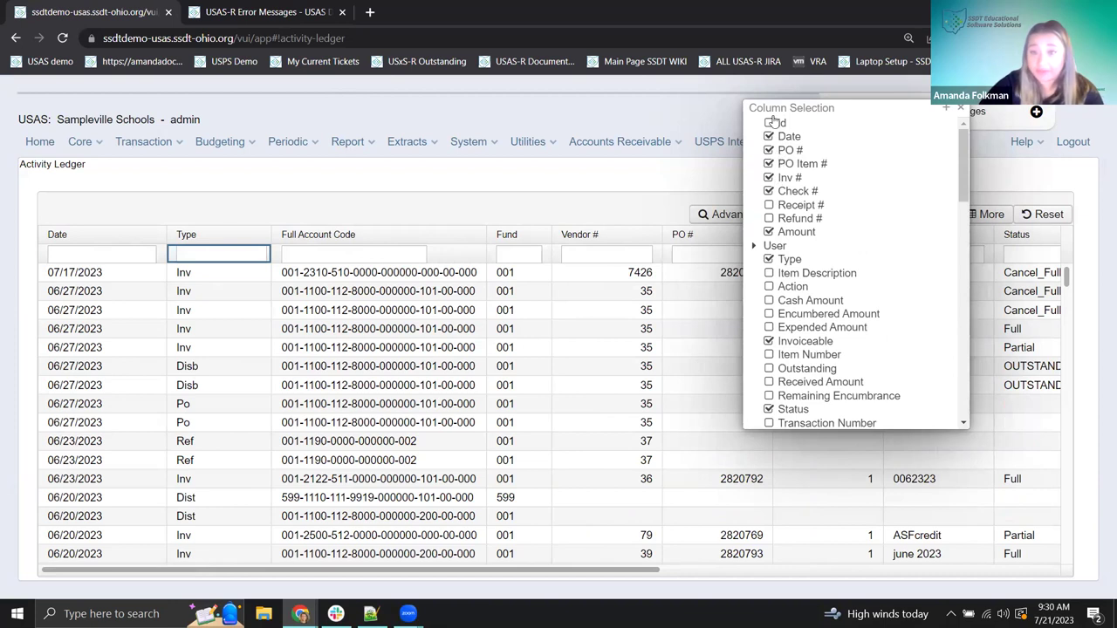
left_click(130, 252)
type("7/1/22")
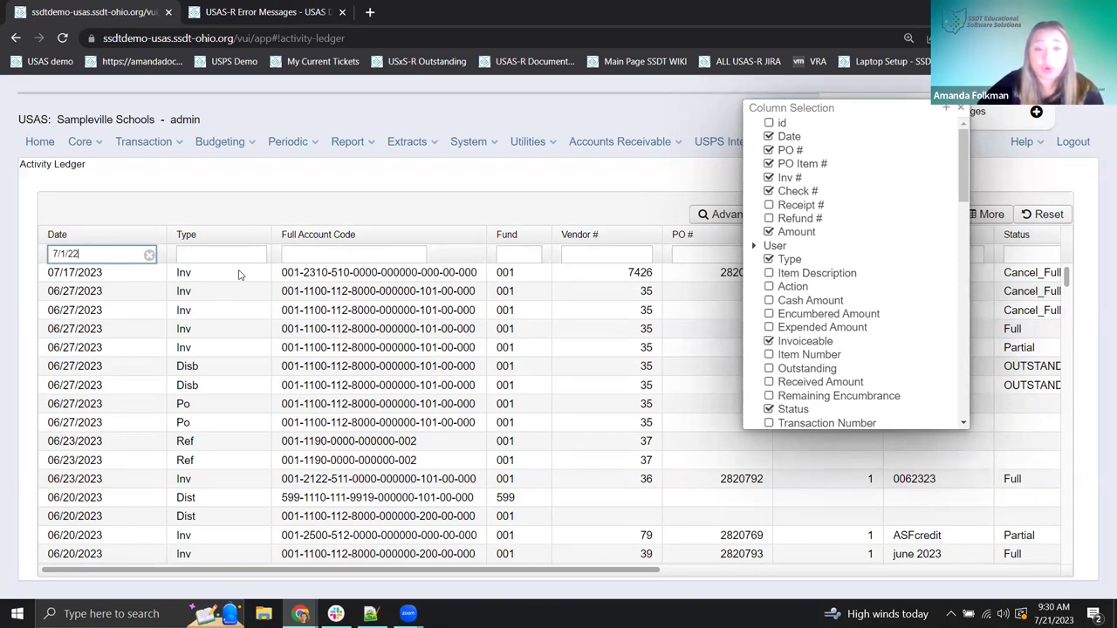
left_click(507, 254)
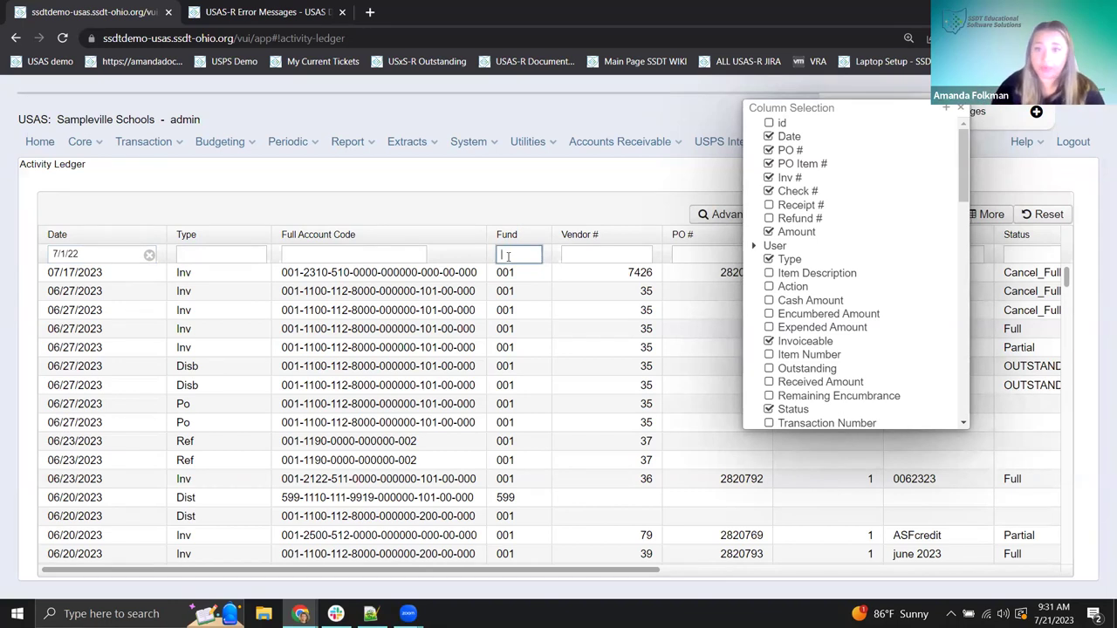
scroll(878, 323, "down", 6)
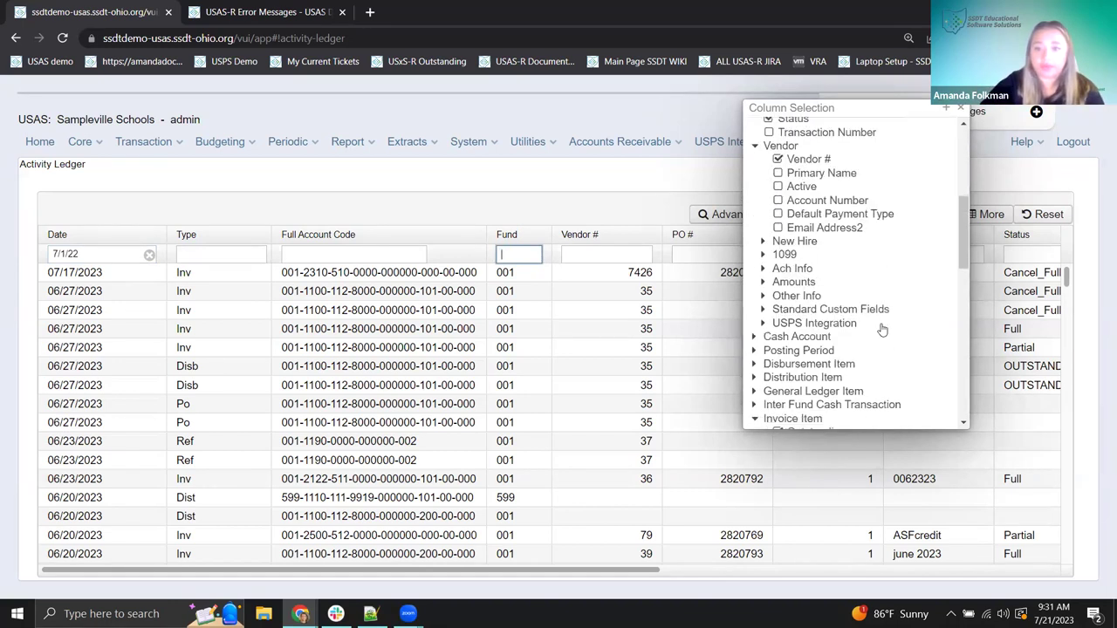
scroll(783, 341, "down", 5)
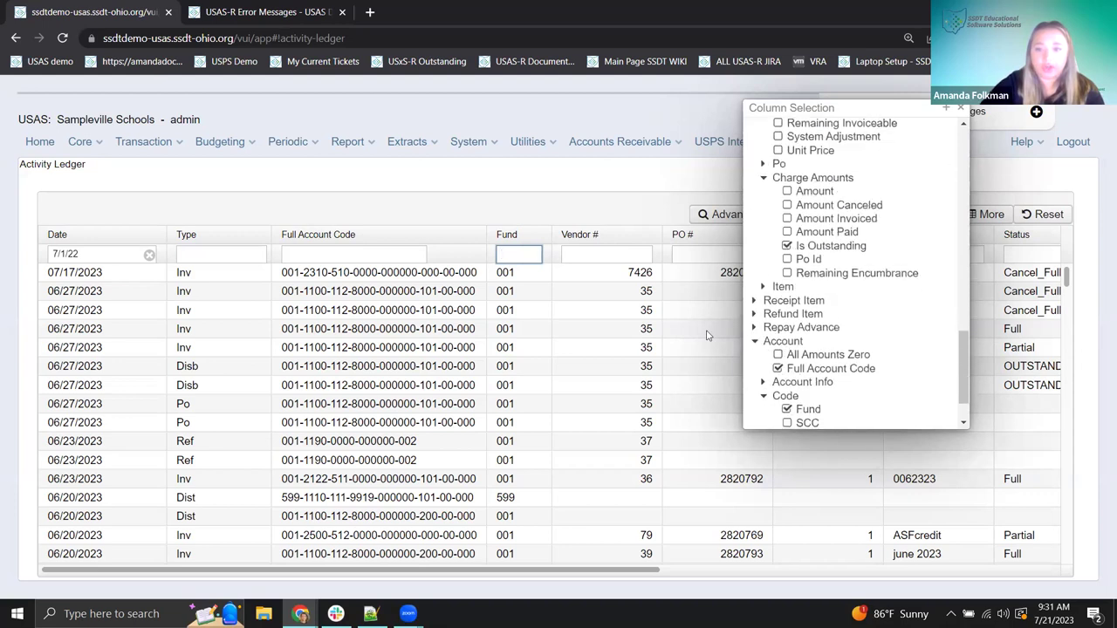
scroll(821, 349, "down", 2)
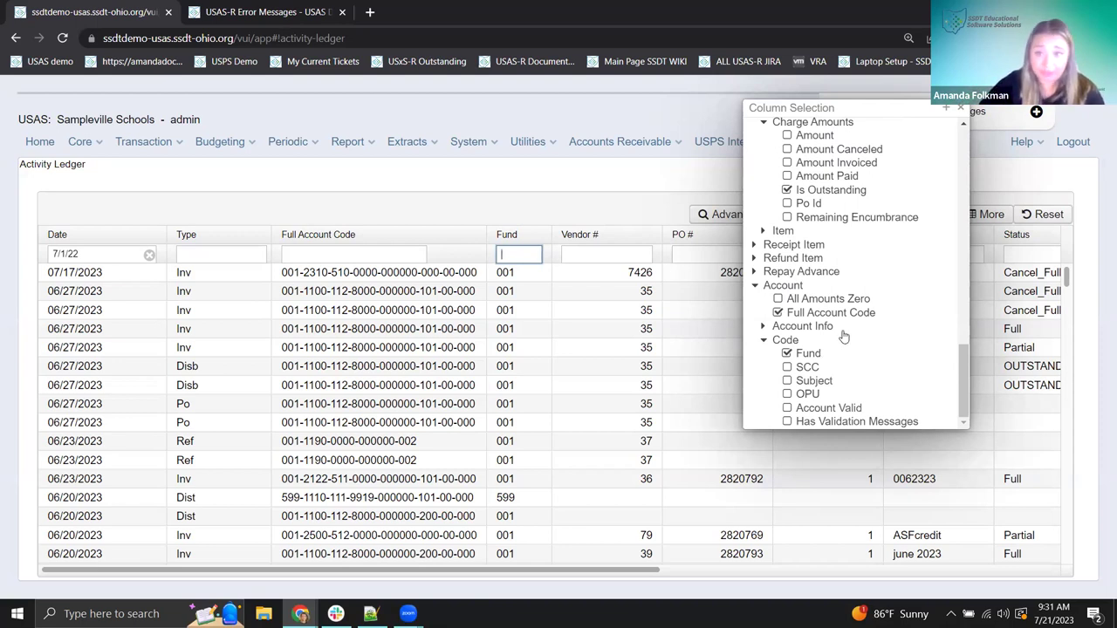
left_click(776, 312)
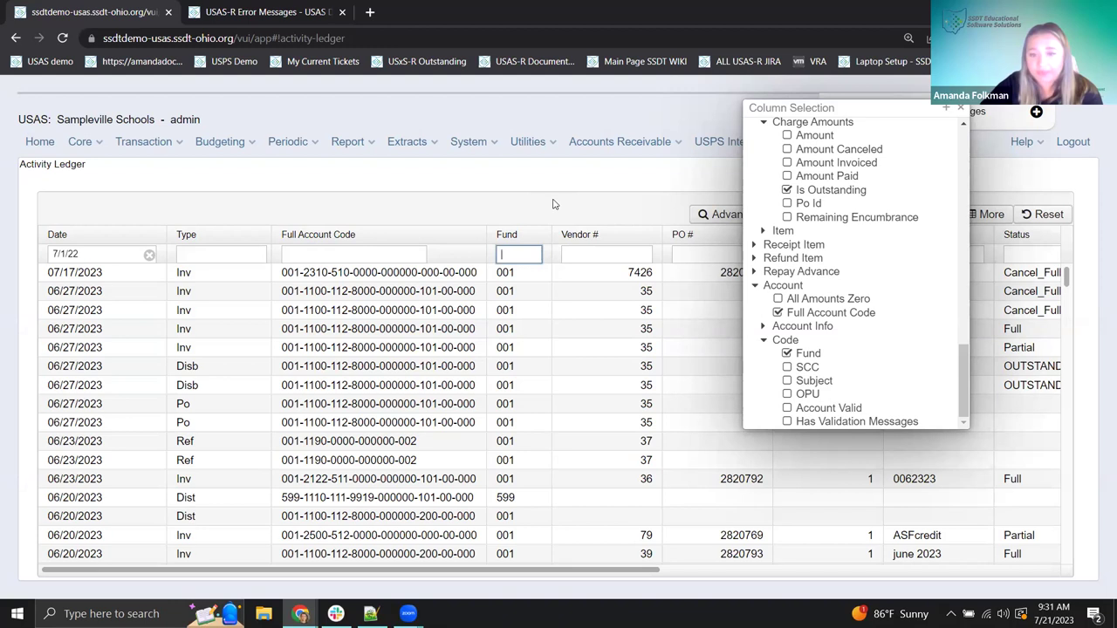
left_click(241, 18)
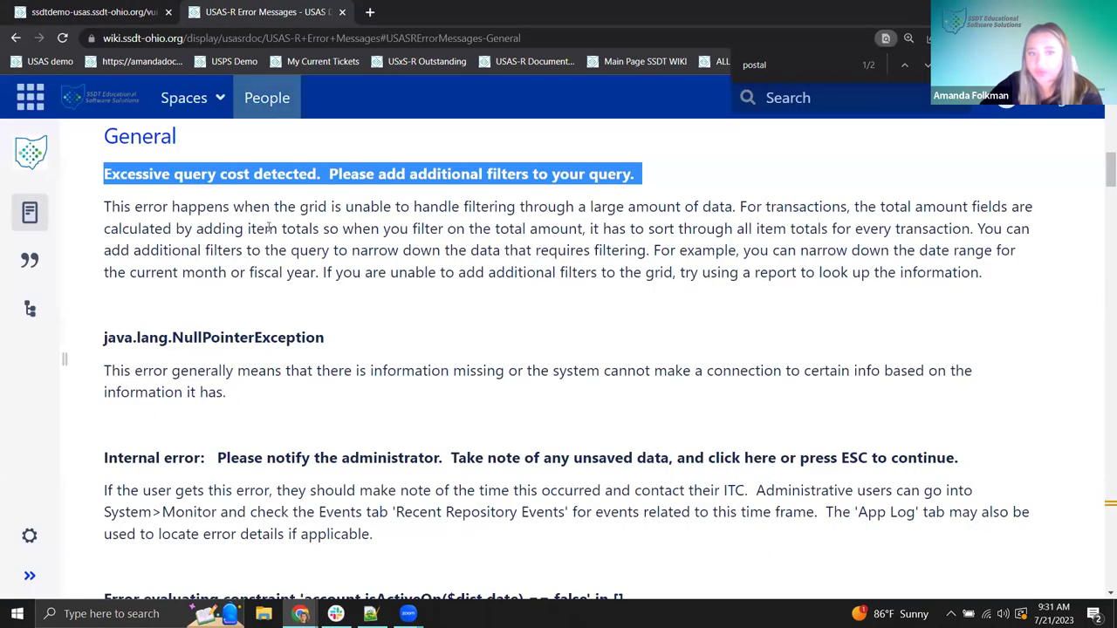
left_click_drag(344, 174, 646, 175)
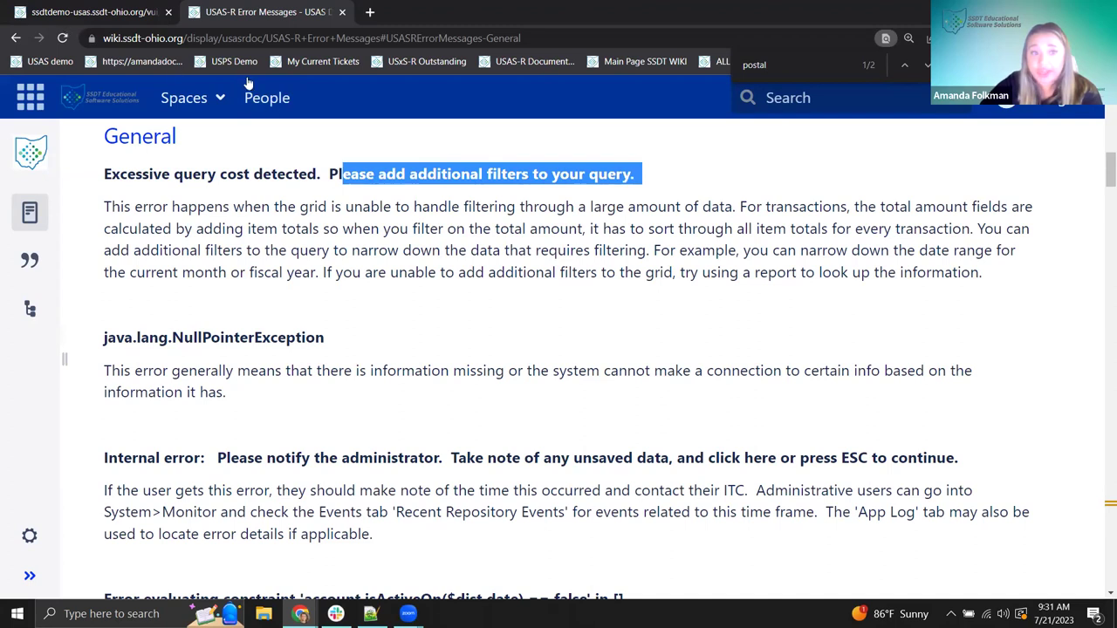
left_click(68, 13)
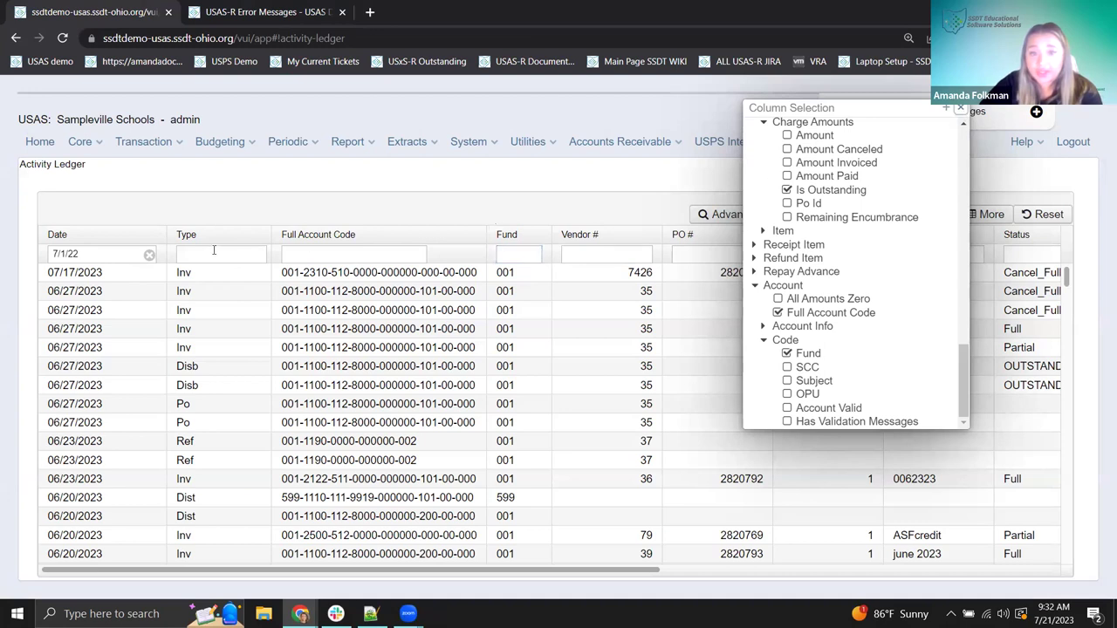
- Close Column Selection, filter Fund to 599, and remove the 7/1/22 date filter
left_click(961, 112)
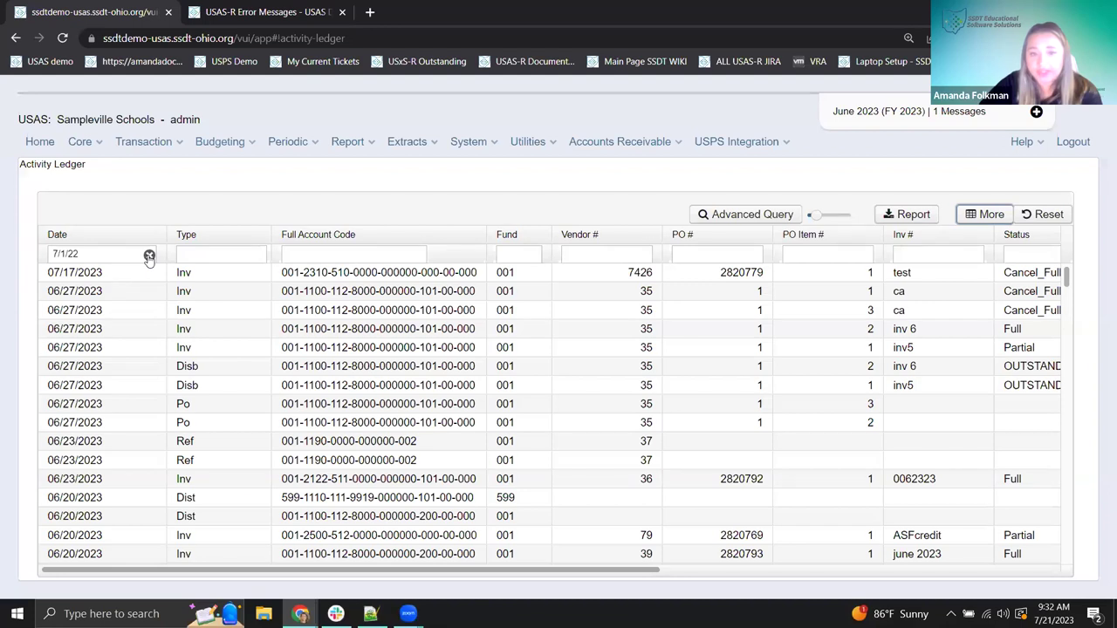
left_click(514, 251)
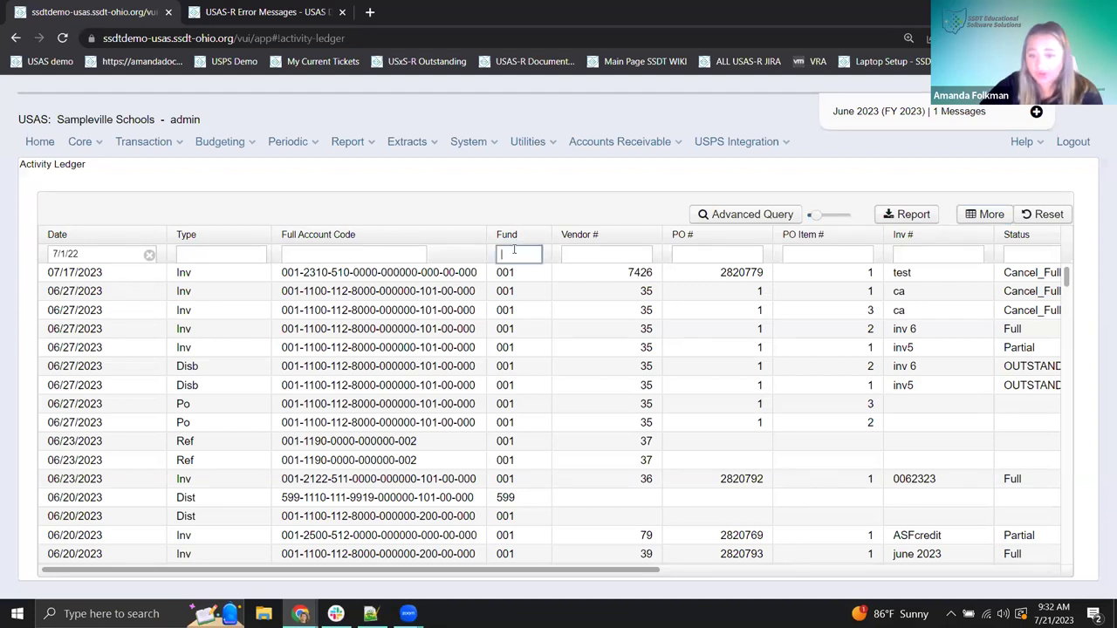
type("599")
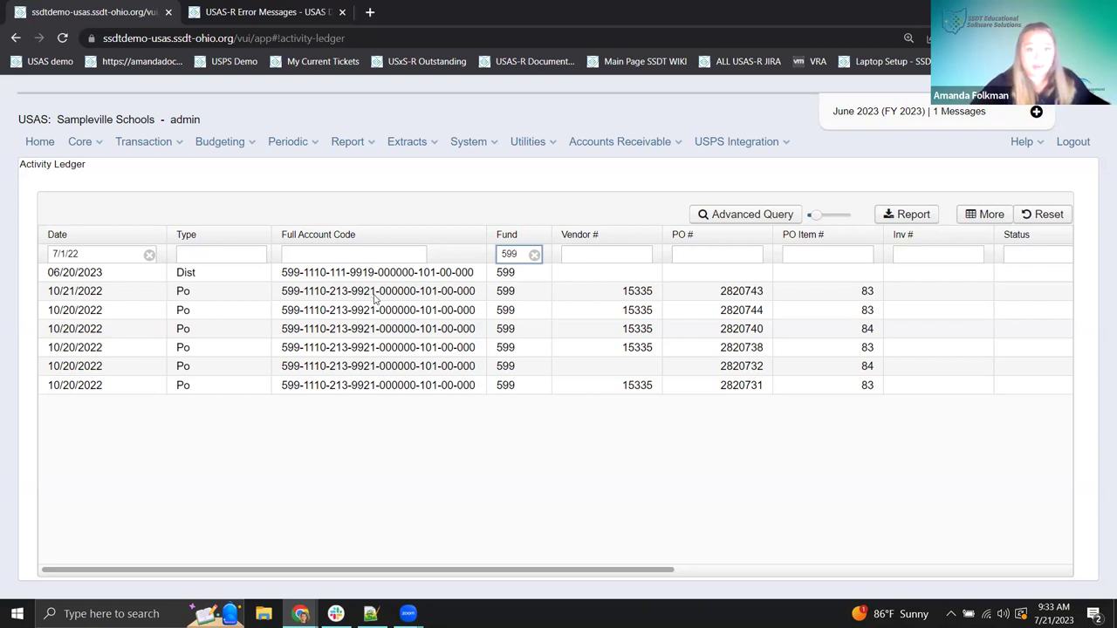
left_click(150, 257)
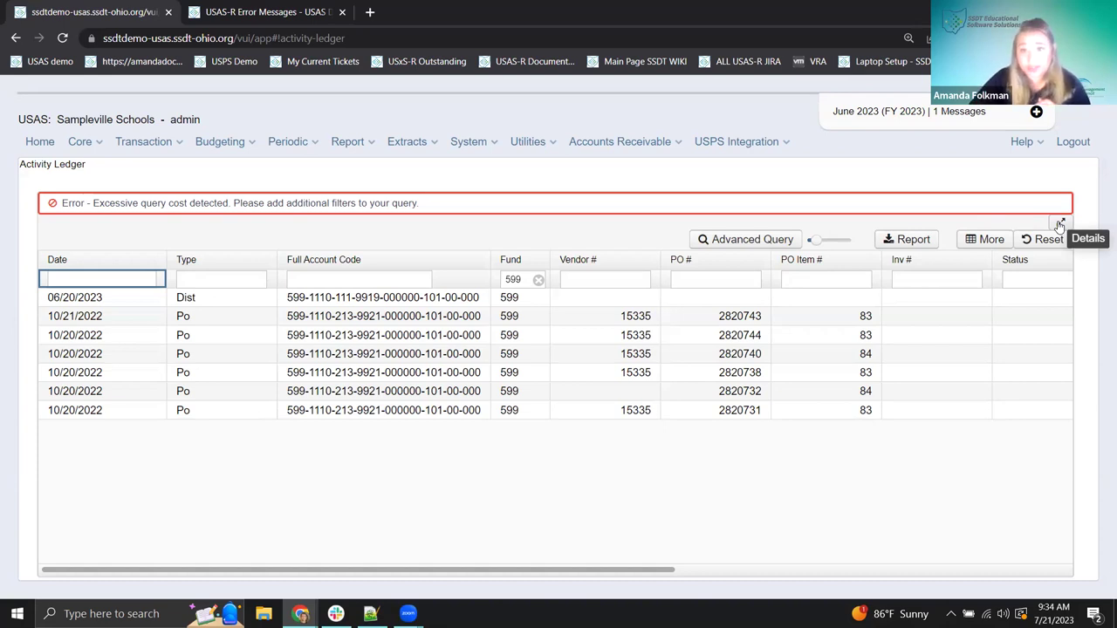
- Open the Exception Details of the excessive query cost error
left_click(1060, 224)
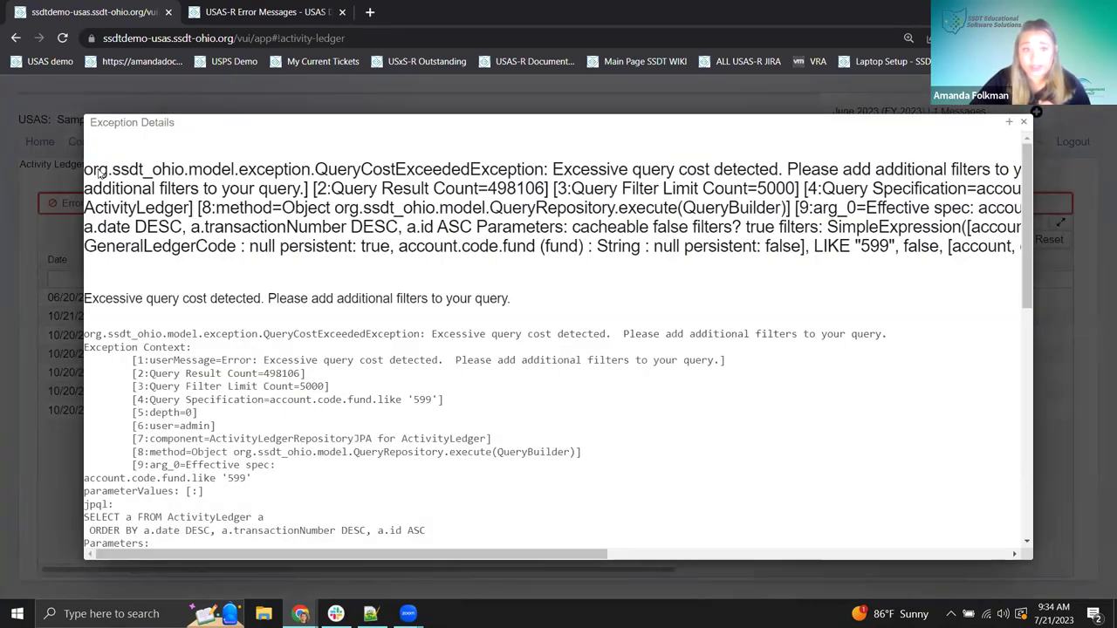
scroll(466, 323, "down", 3)
scroll(471, 329, "up", 3)
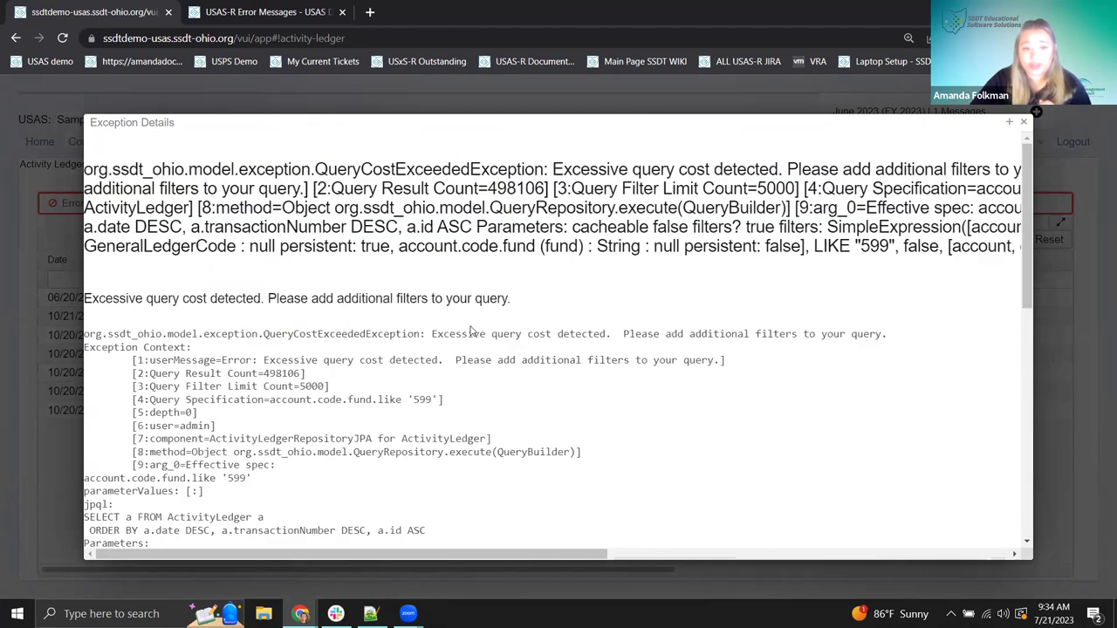
scroll(253, 375, "down", 1)
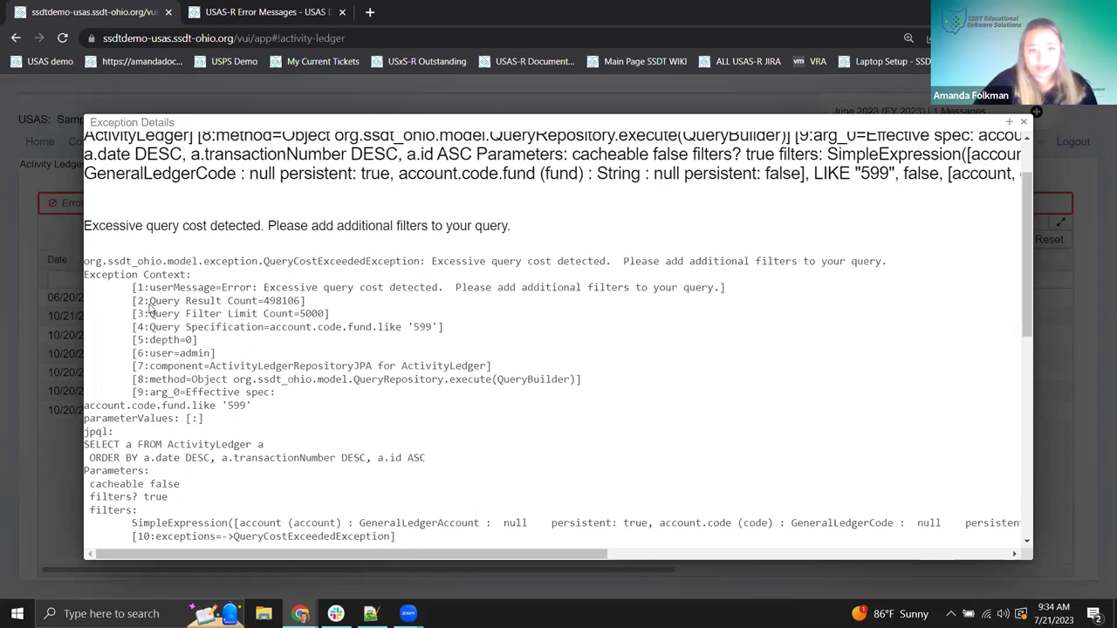
- Highlight the 498106 query result count and the 5000 filter limit lines
left_click_drag(150, 305, 301, 312)
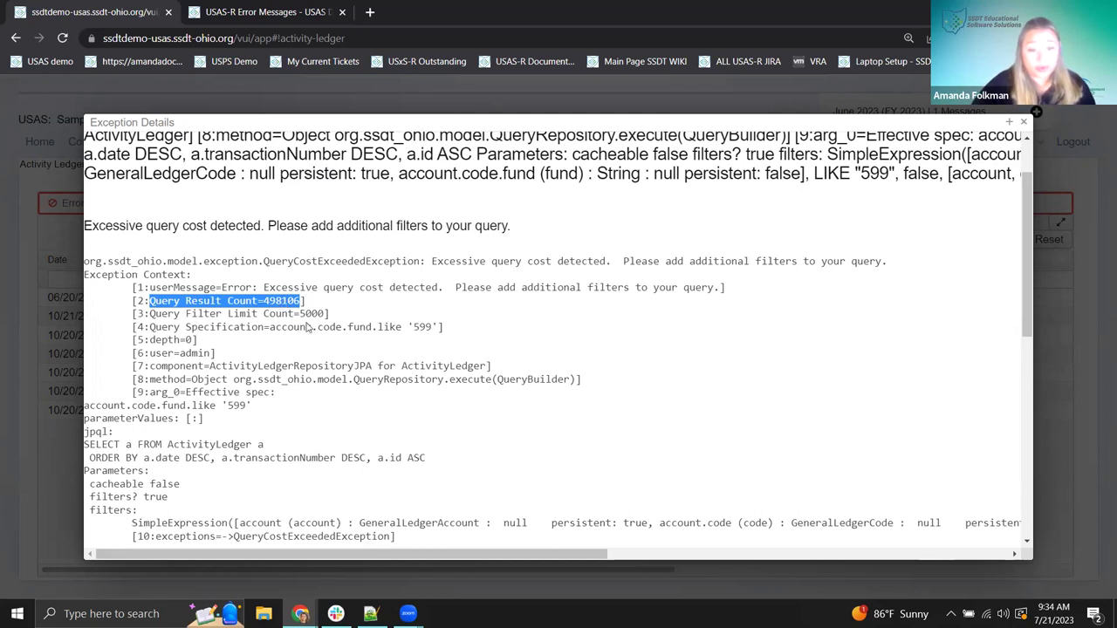
left_click(161, 306)
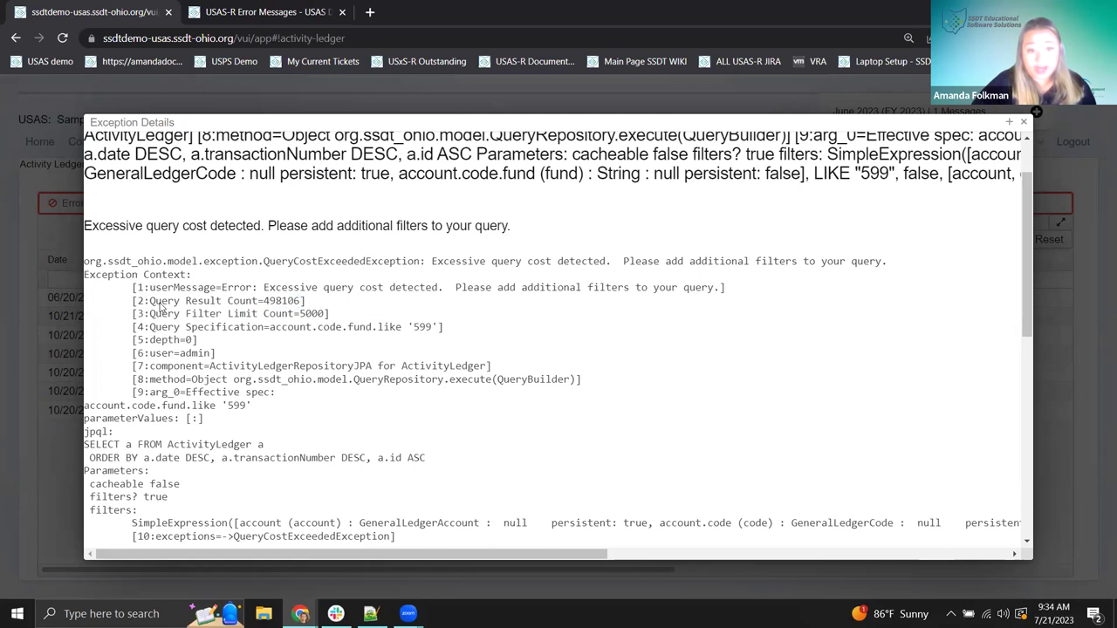
left_click_drag(265, 301, 597, 301)
left_click(475, 313)
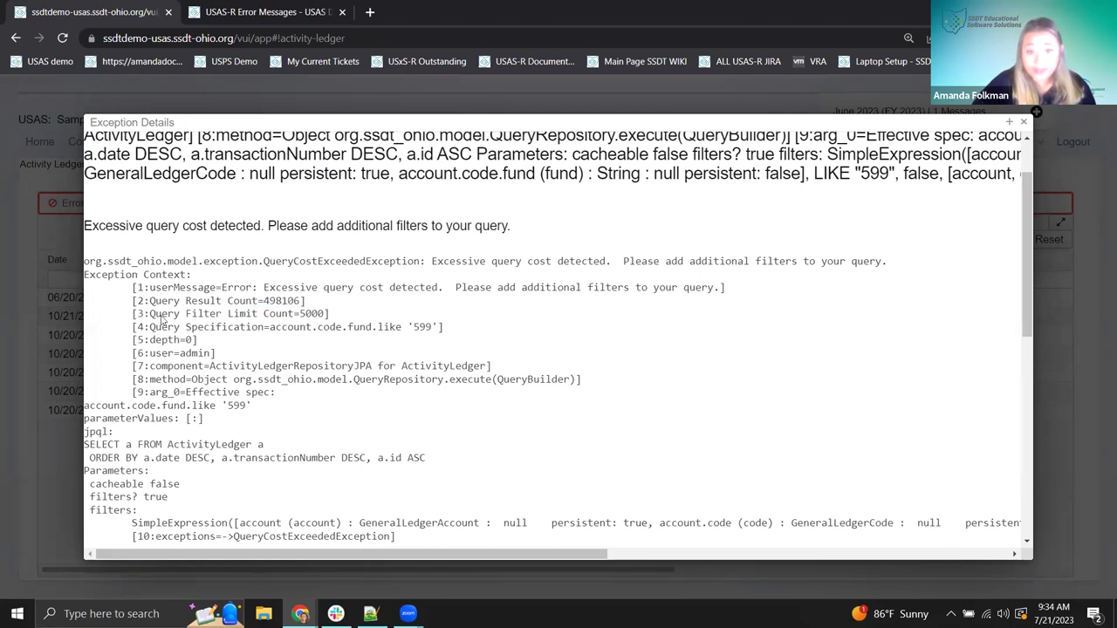
left_click_drag(299, 321, 326, 319)
left_click(304, 319)
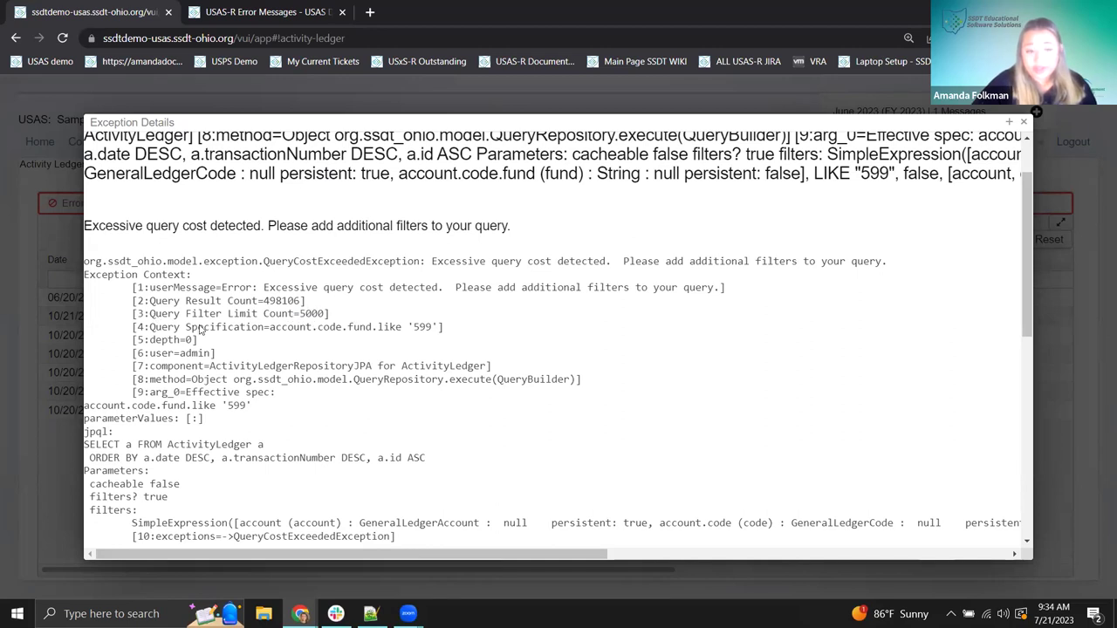
left_click_drag(174, 302, 349, 319)
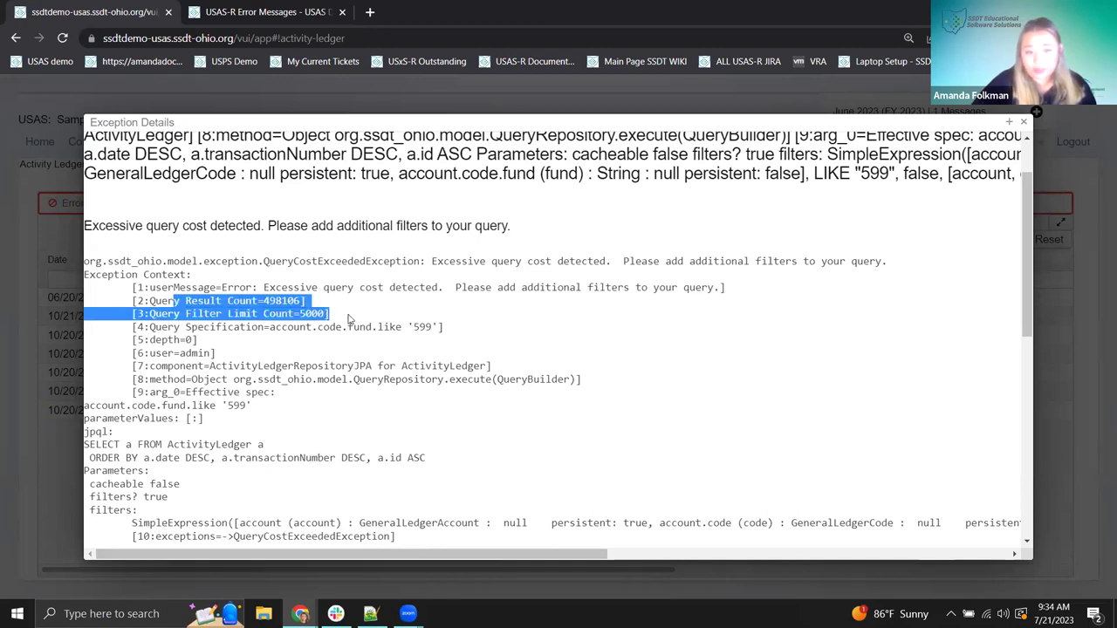
left_click(349, 319)
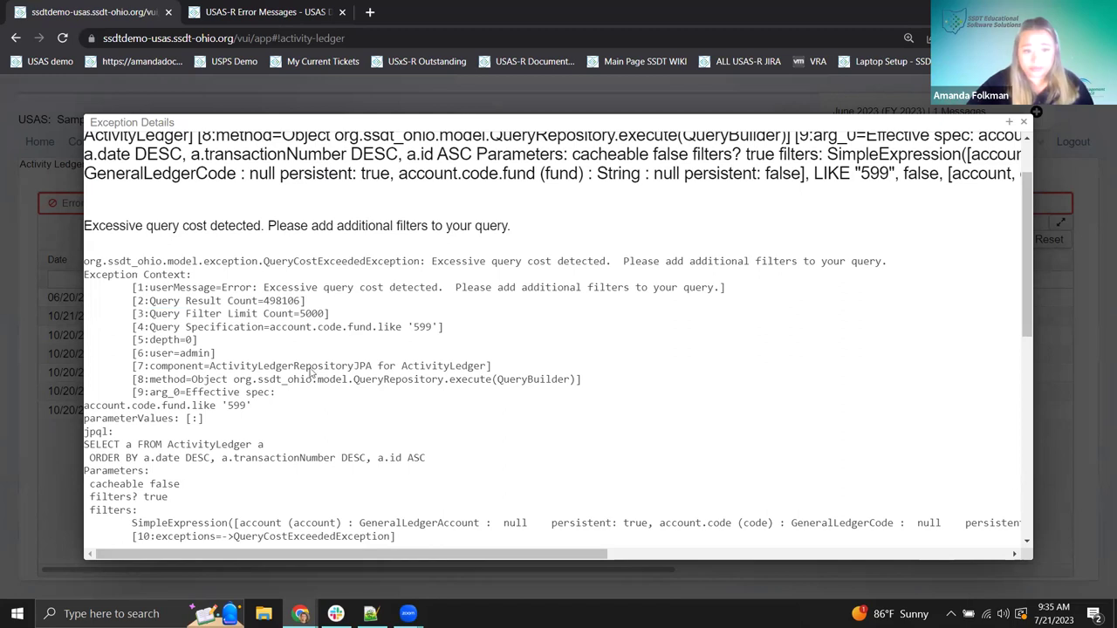
- Highlight fund value 599 in the query, then close Exception Details
scroll(439, 370, "down", 1)
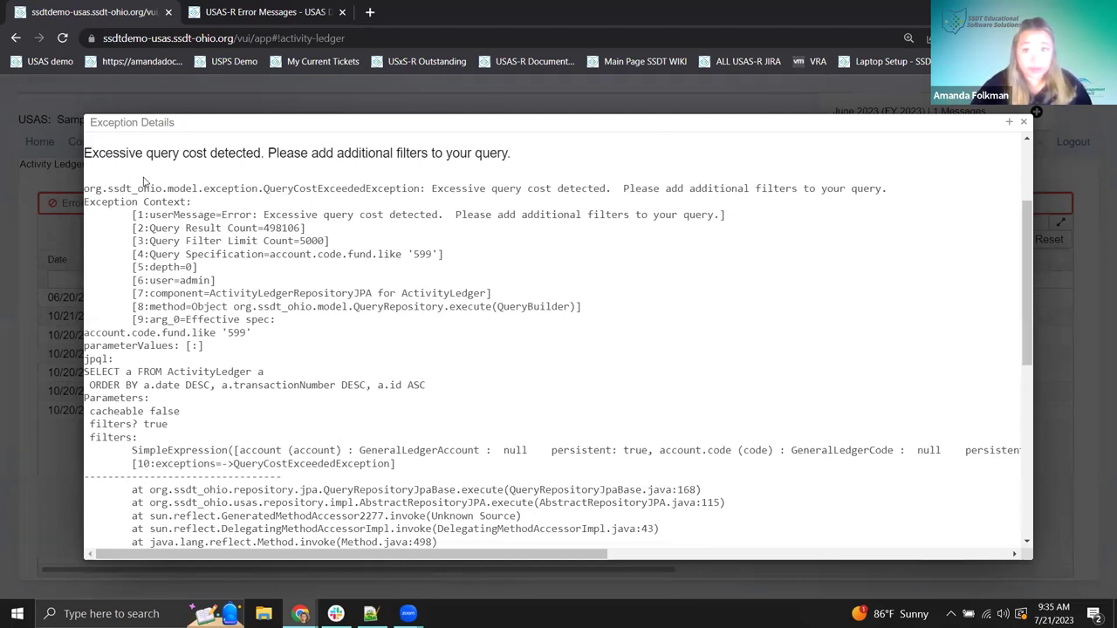
left_click_drag(413, 254, 432, 253)
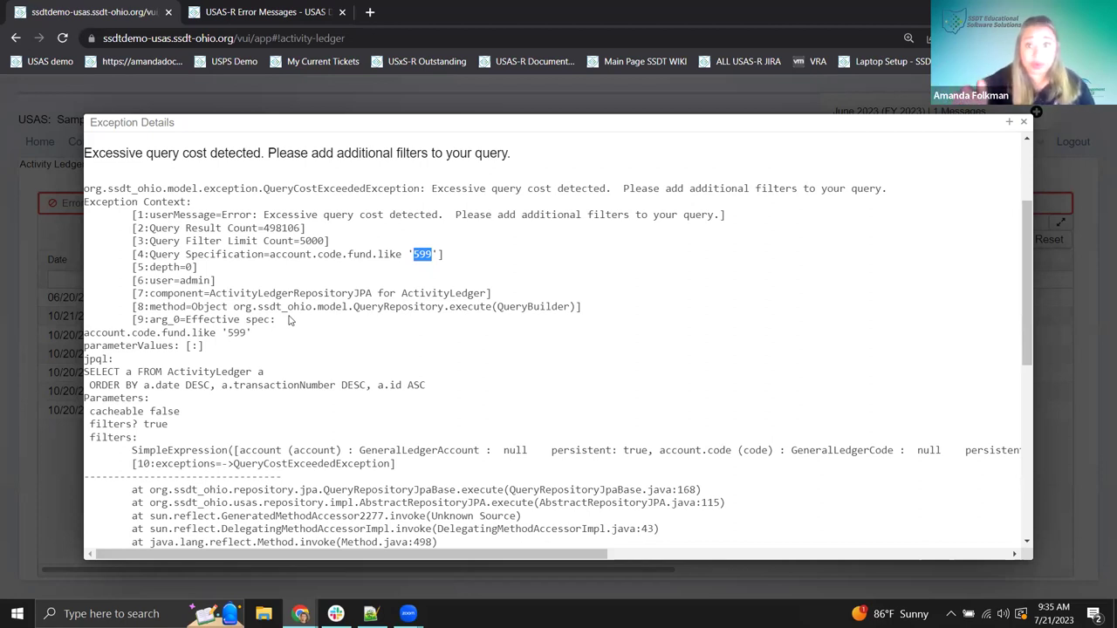
scroll(479, 334, "down", 1)
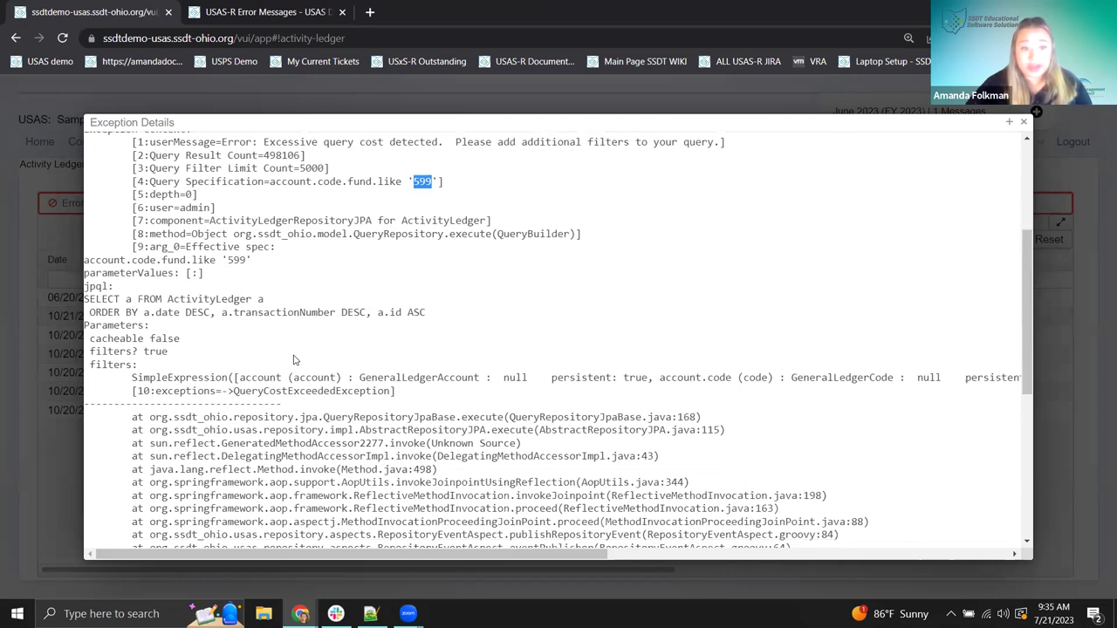
scroll(348, 355, "down", 5)
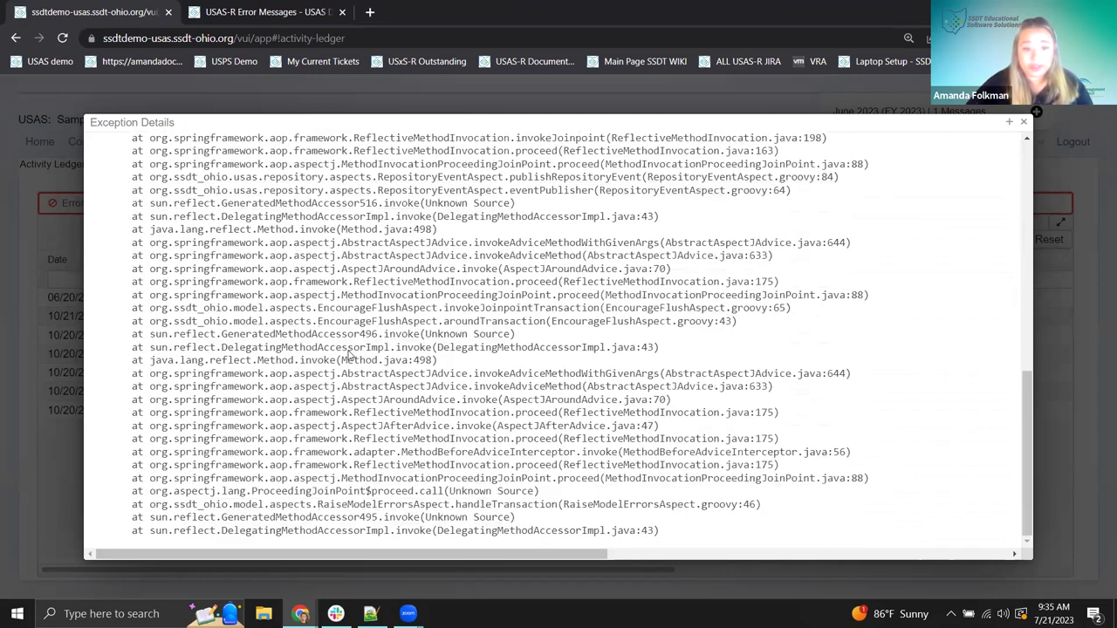
scroll(348, 355, "up", 1)
scroll(428, 426, "up", 4)
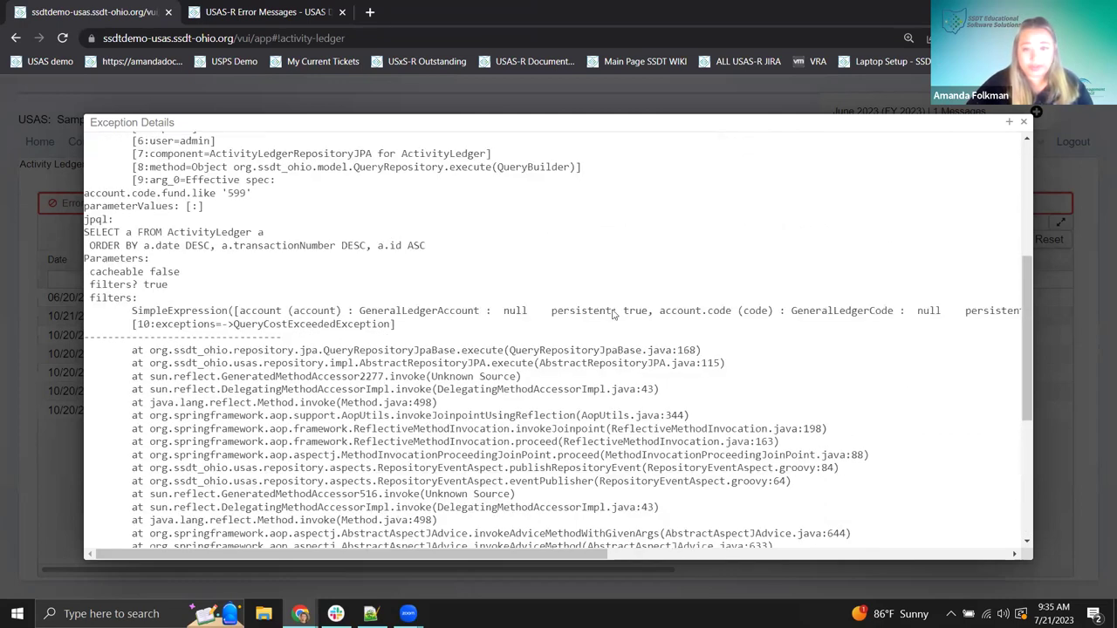
scroll(611, 312, "up", 4)
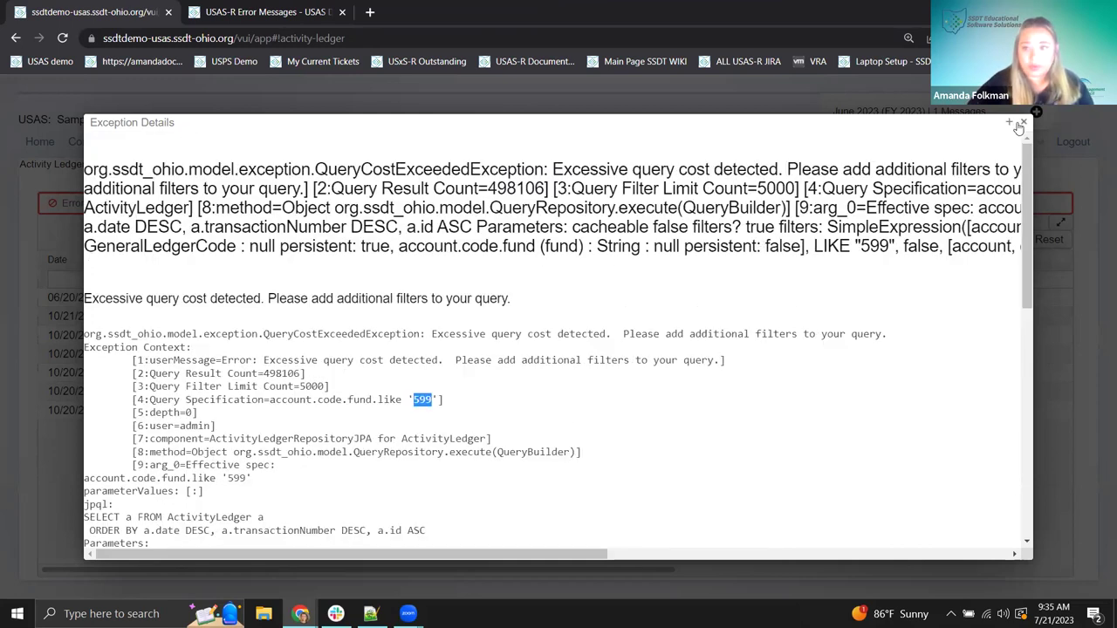
left_click(1024, 125)
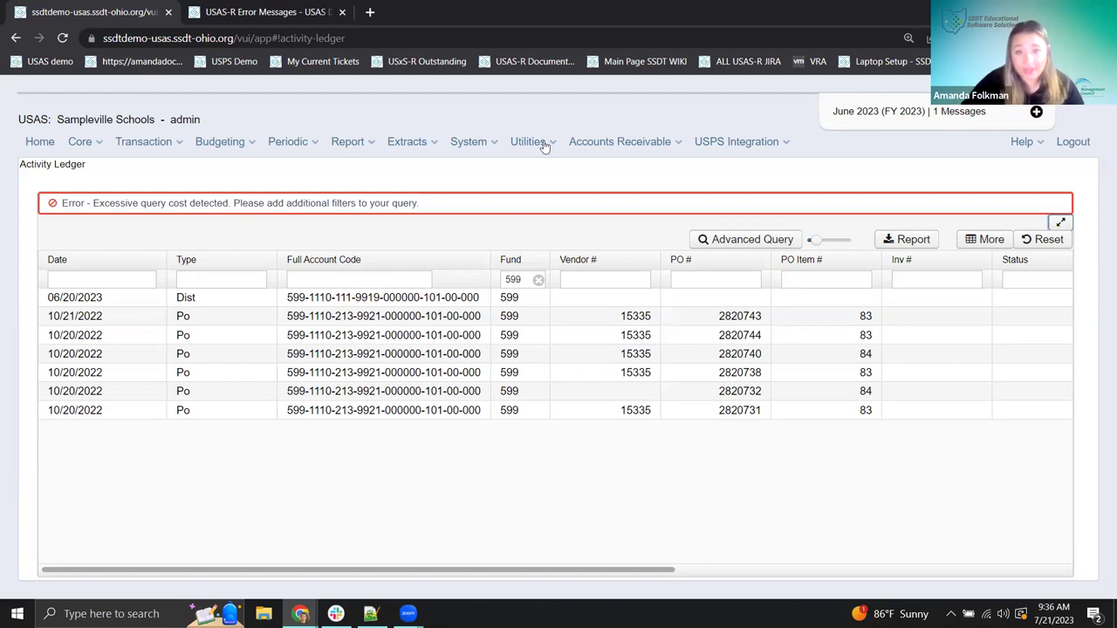
- Point out the logged-in admin user and open the Core menu
left_click_drag(173, 120, 197, 123)
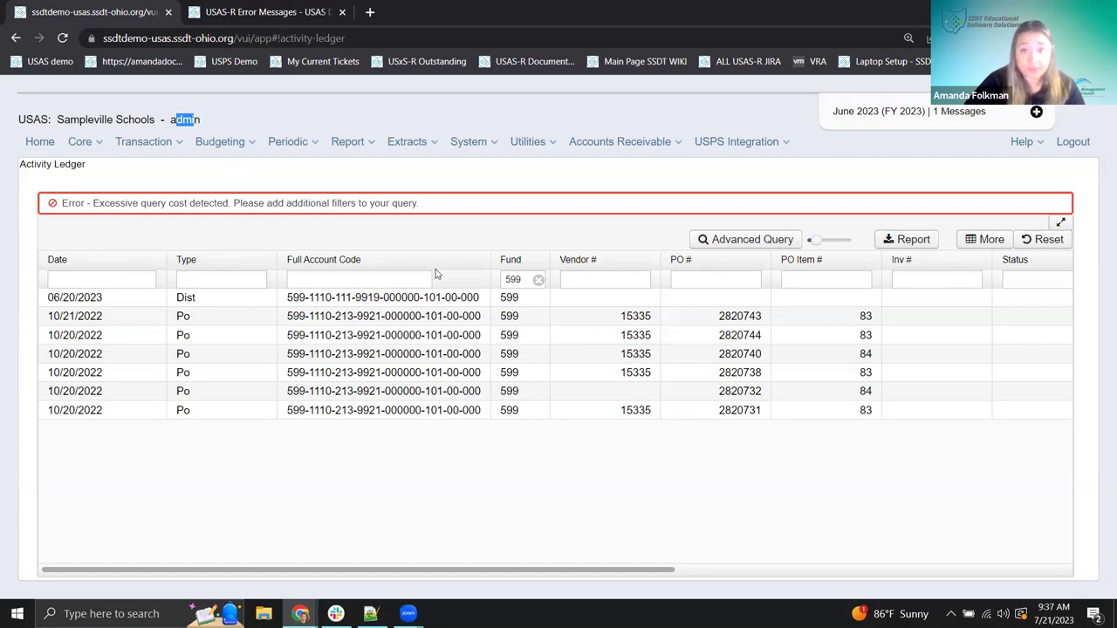
left_click(82, 145)
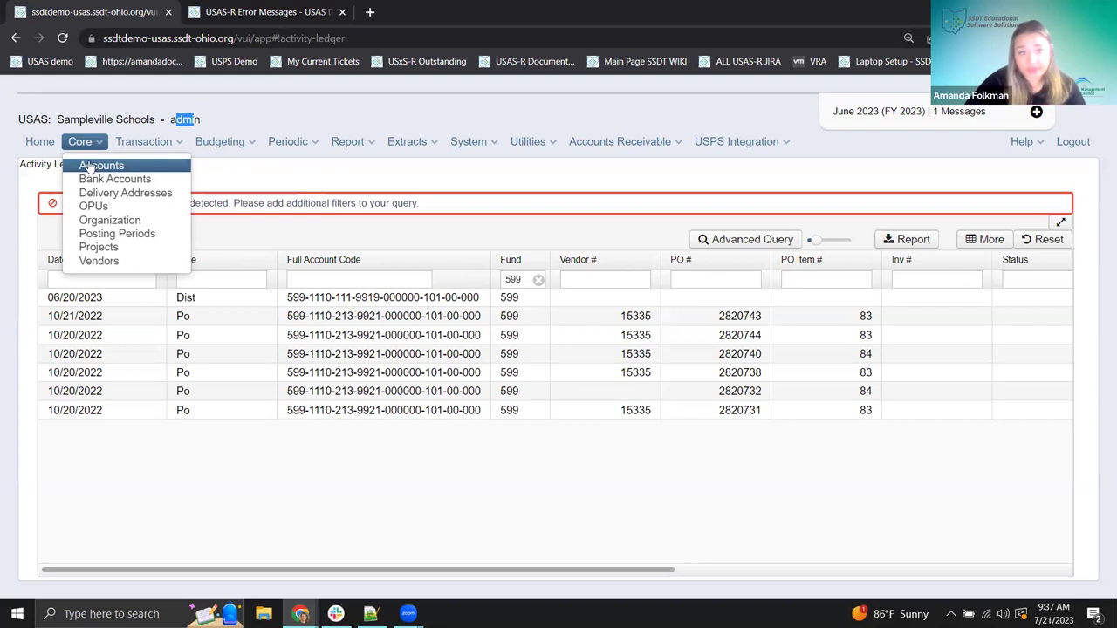
- Go to Core > Accounts on the Expenditure tab, then open the System menu
left_click(94, 166)
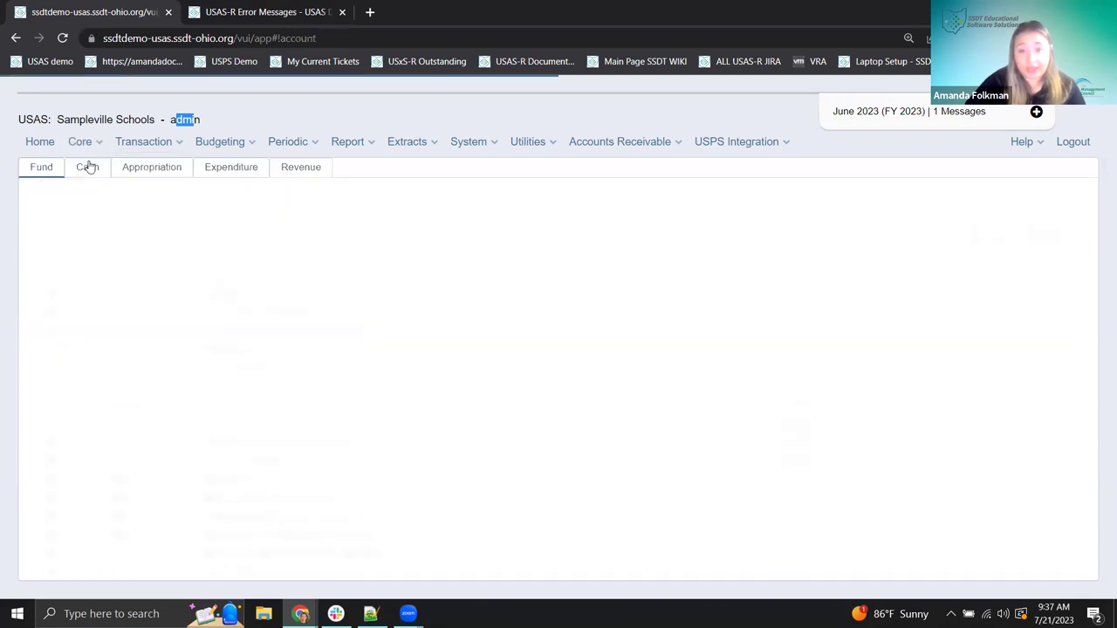
left_click(221, 169)
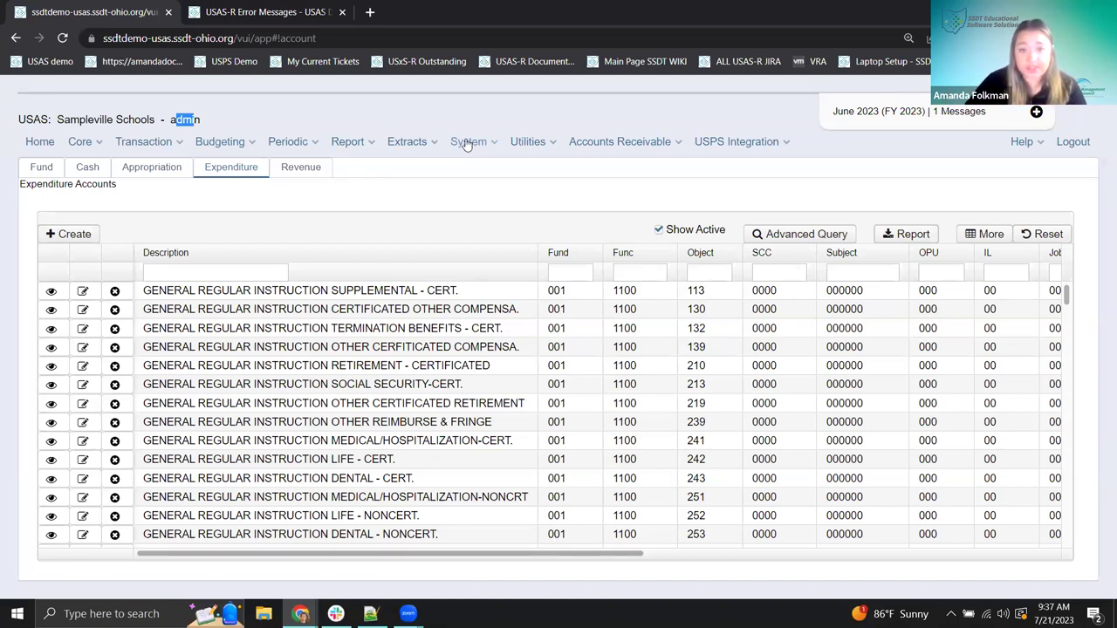
left_click(468, 142)
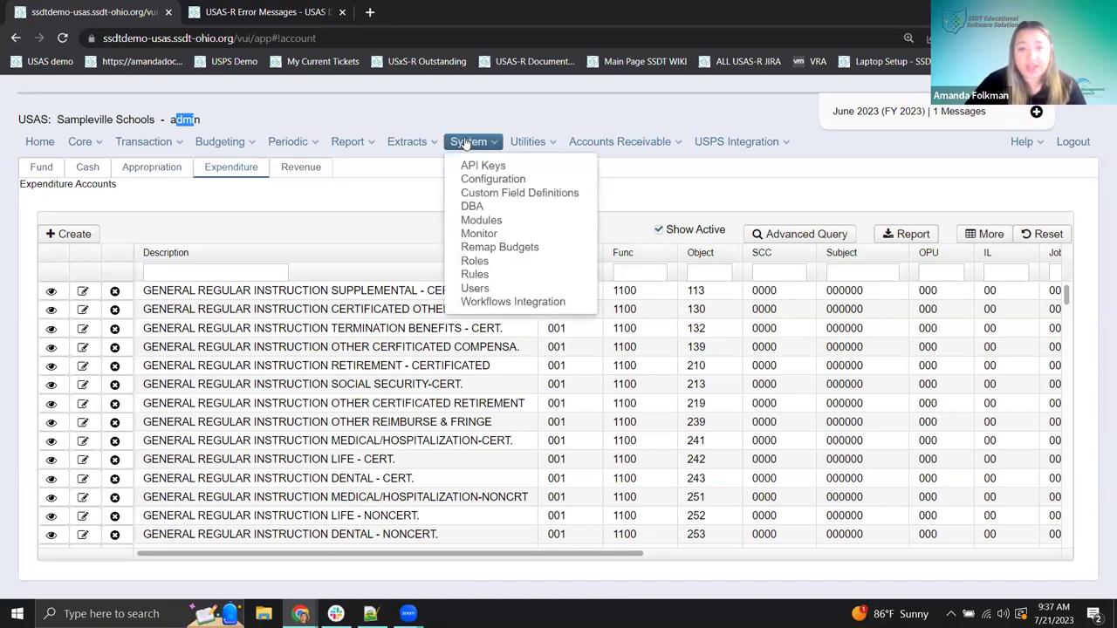
- Open System > Users, then log out of USAS-R
left_click(475, 289)
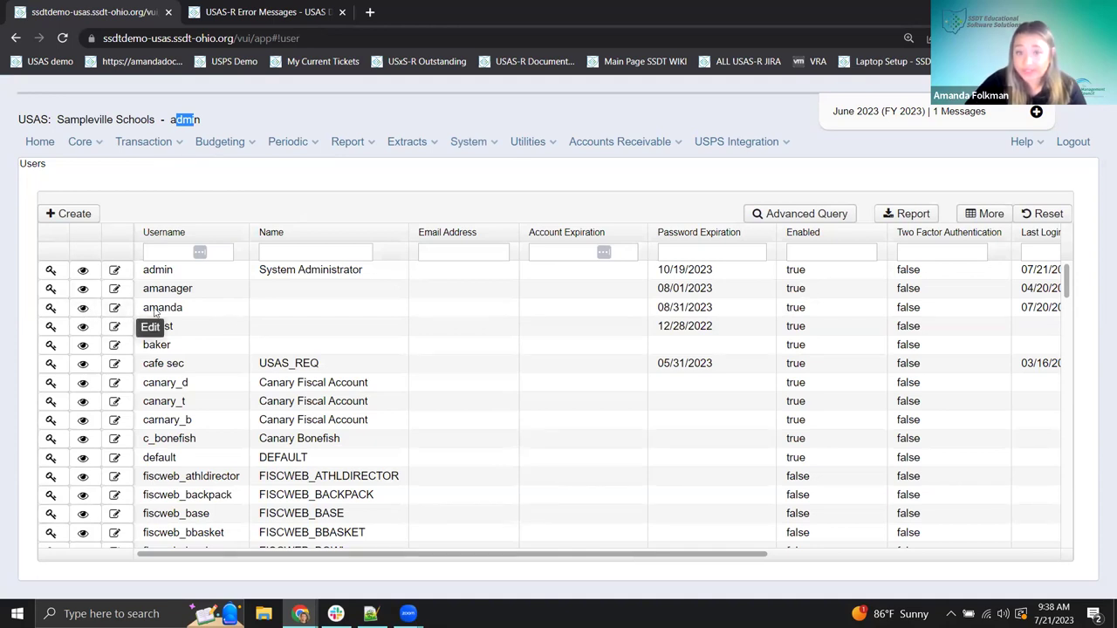
left_click(1073, 144)
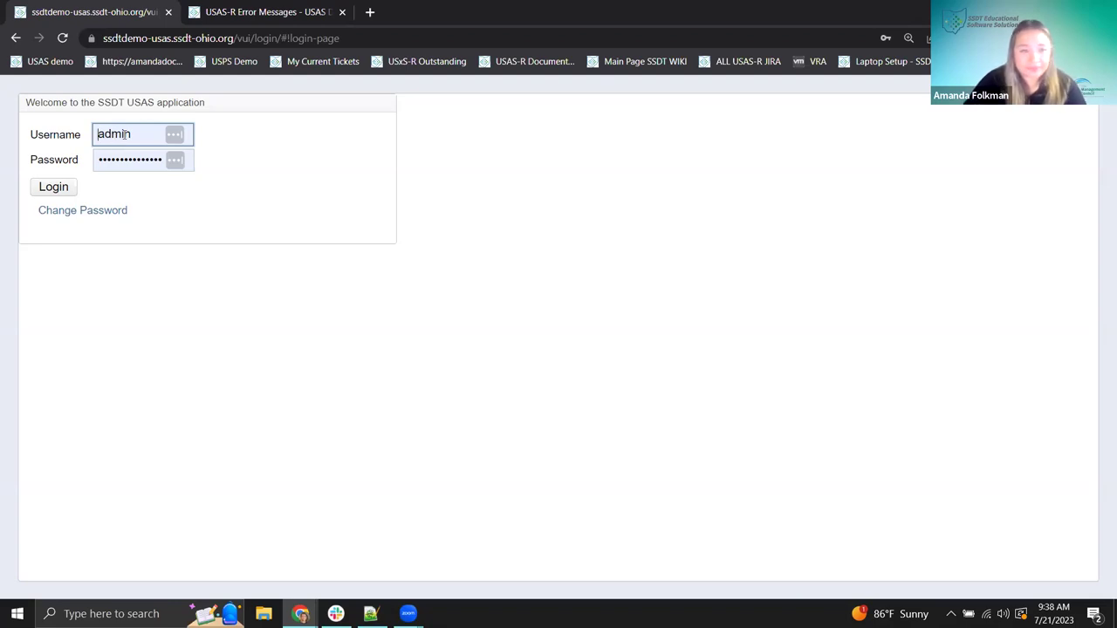
- Log in with a different user's username and password, dismissing the breached-password warning
double_click(106, 137)
type("a")
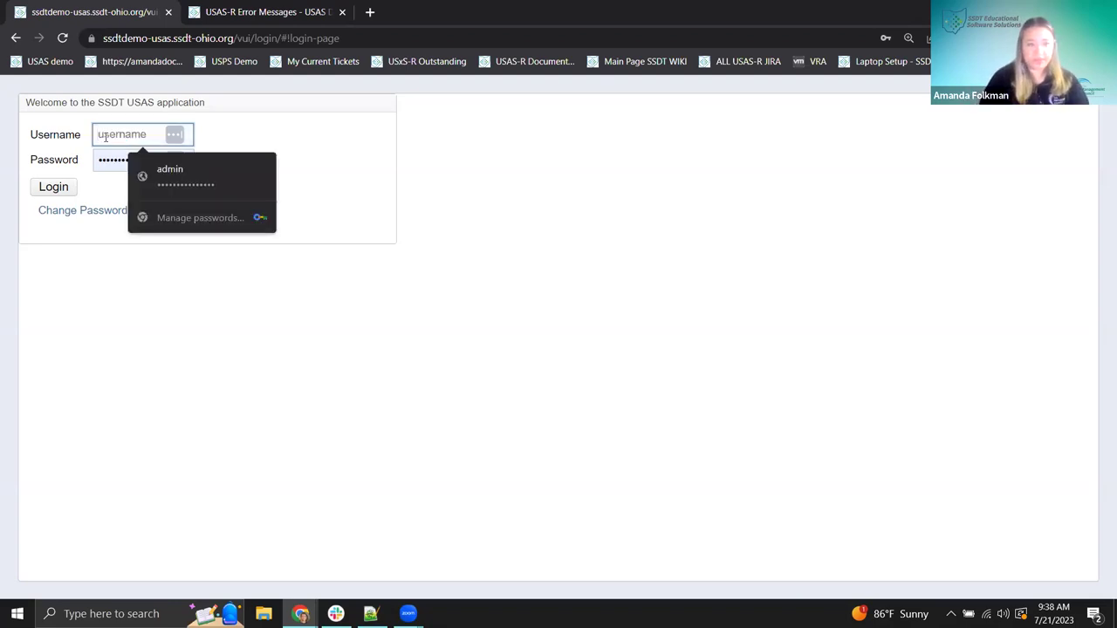
type("amanda")
key("Tab")
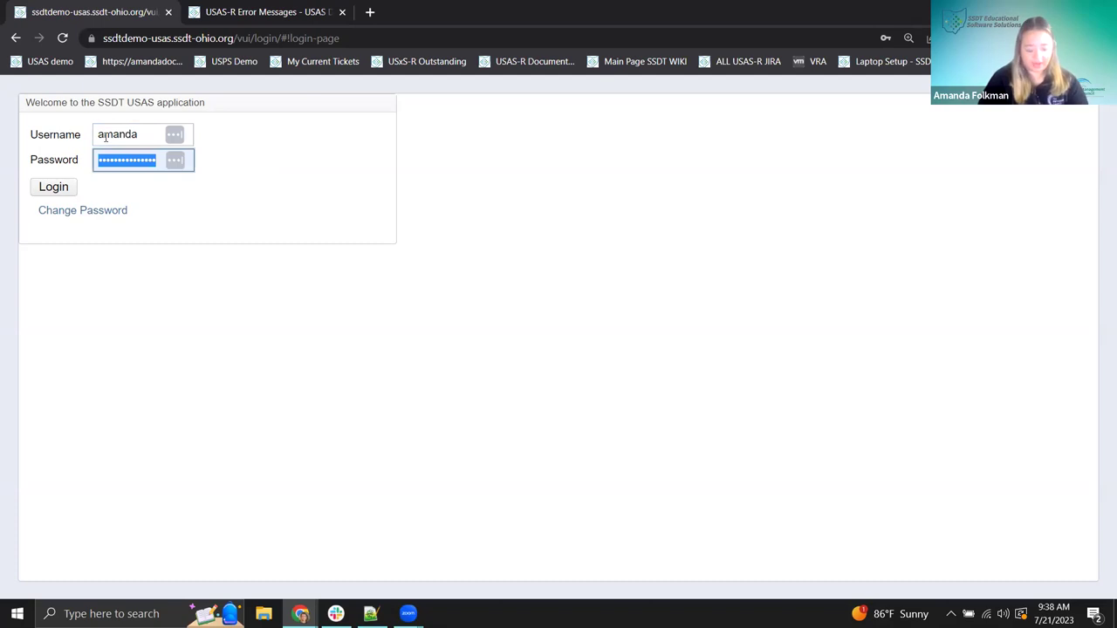
type("••••")
key("Return")
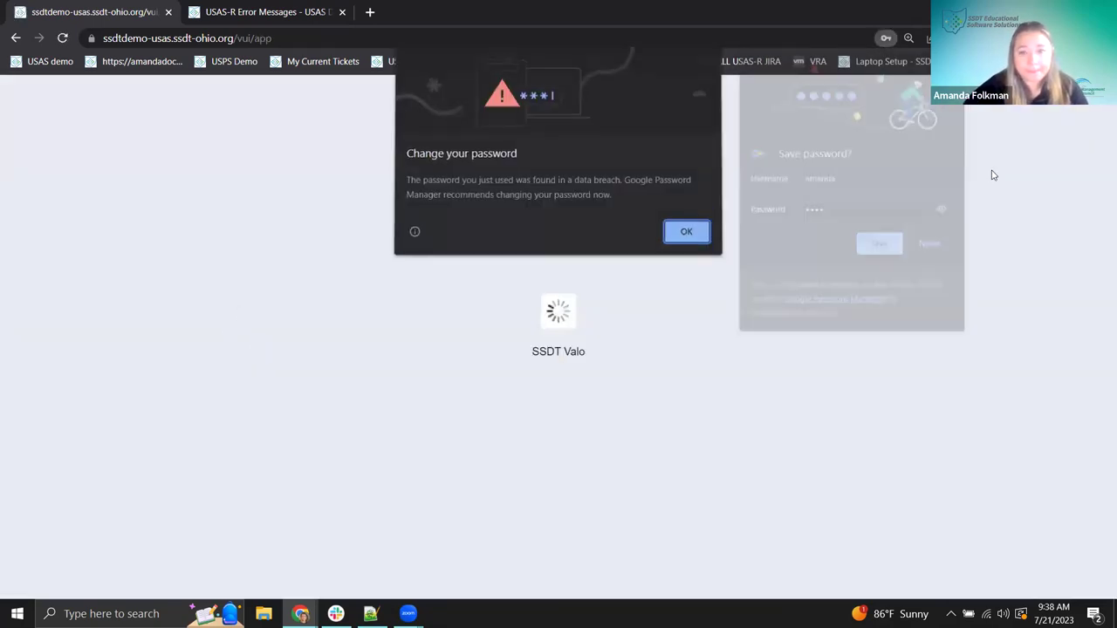
left_click(690, 235)
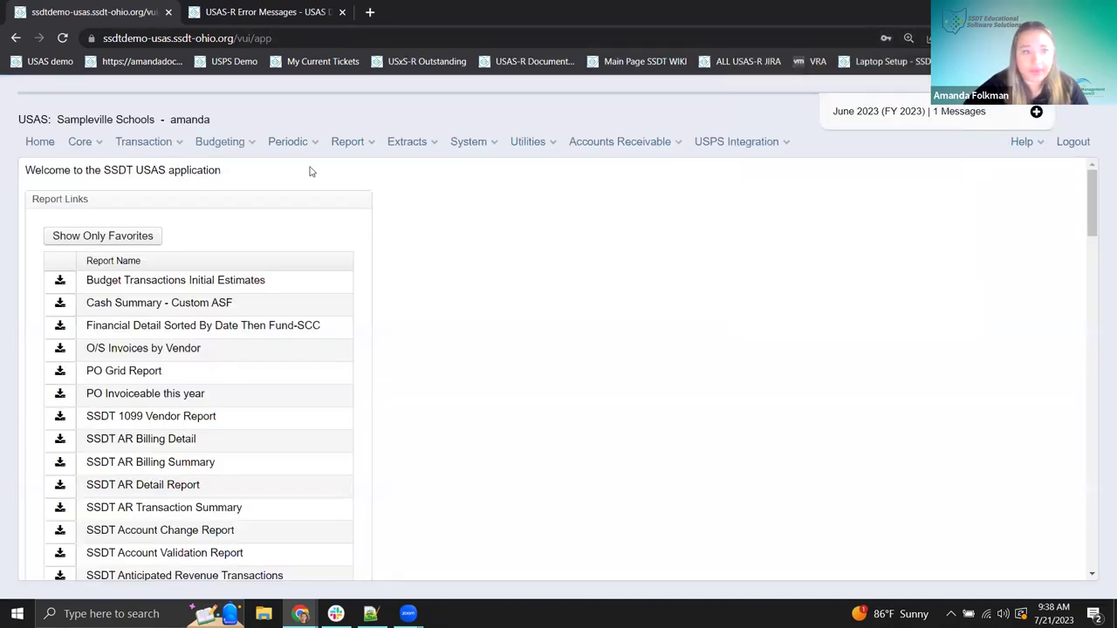
- Open Core > Accounts on the Expenditure tab and scroll right to Description and Fund Balance
left_click(83, 143)
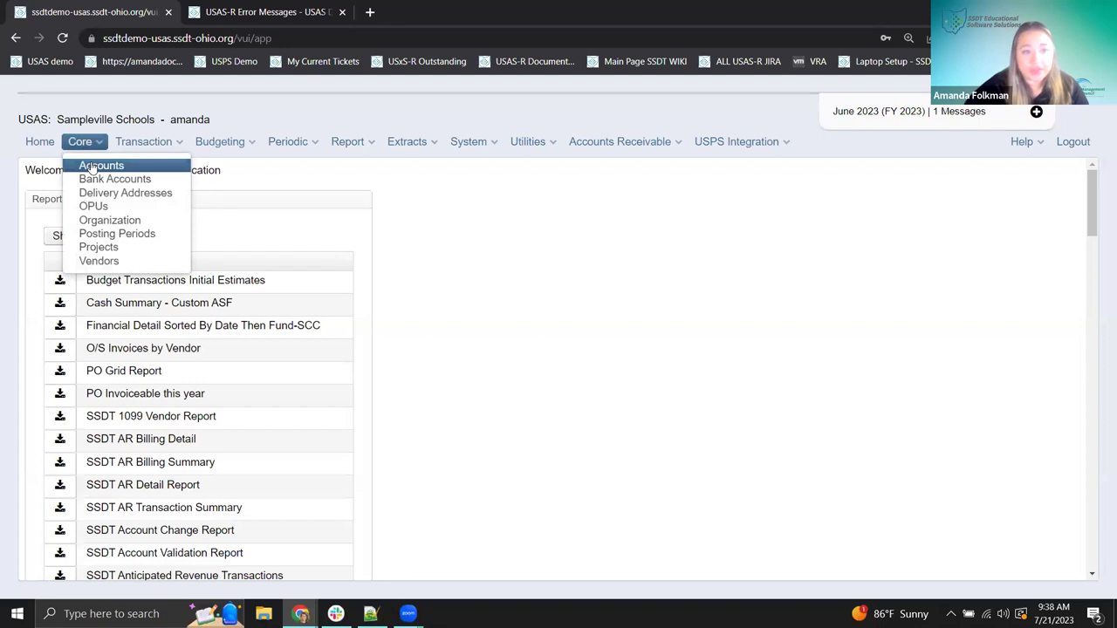
left_click(93, 167)
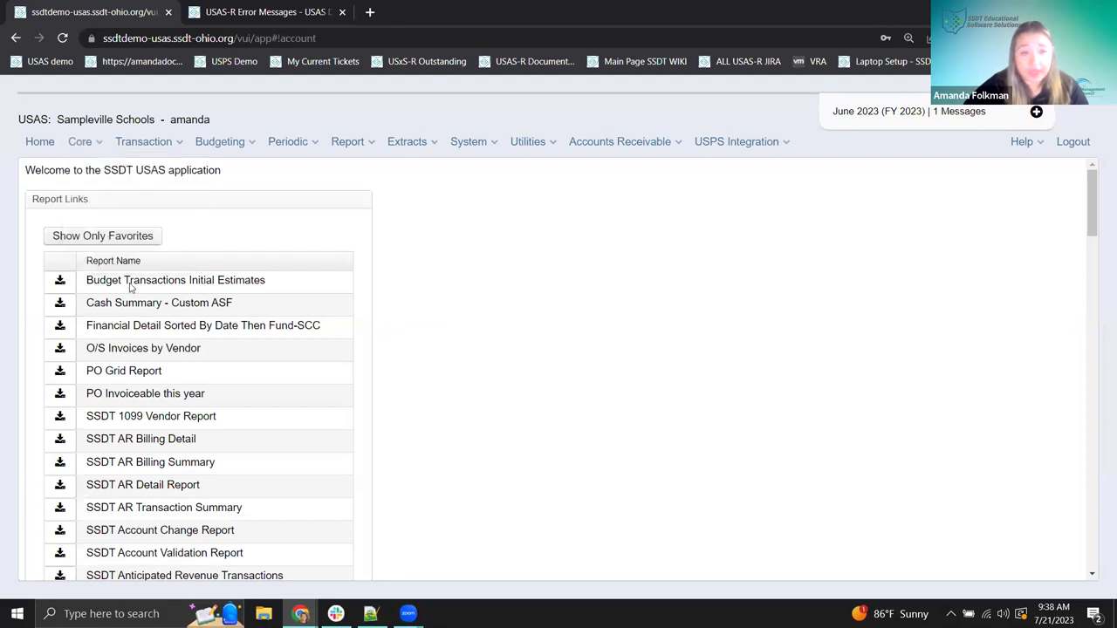
left_click(223, 168)
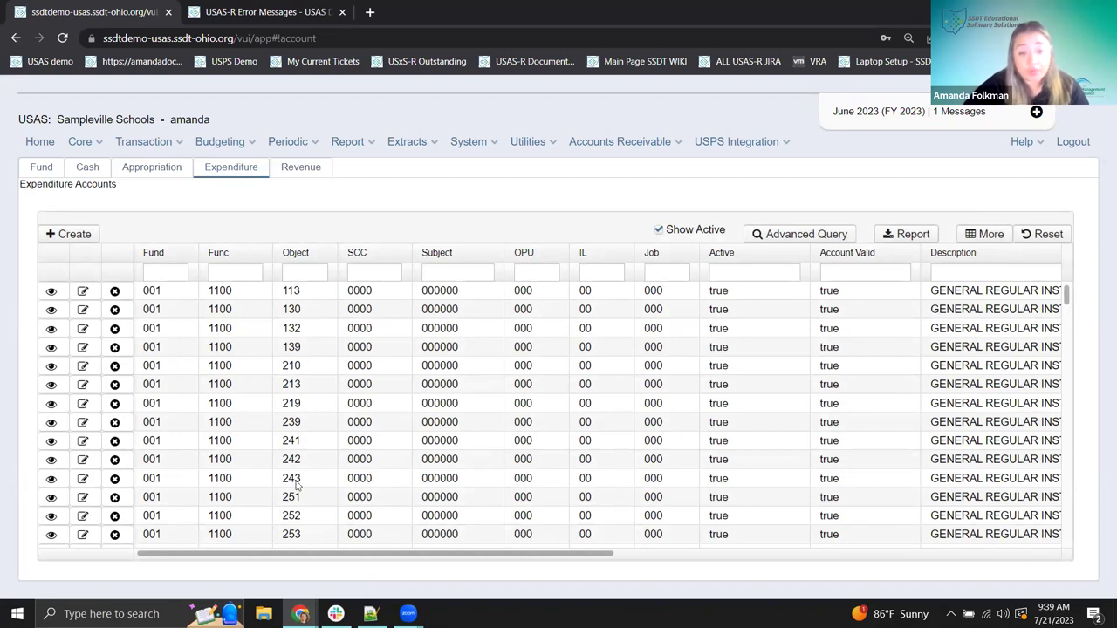
left_click_drag(242, 555, 699, 552)
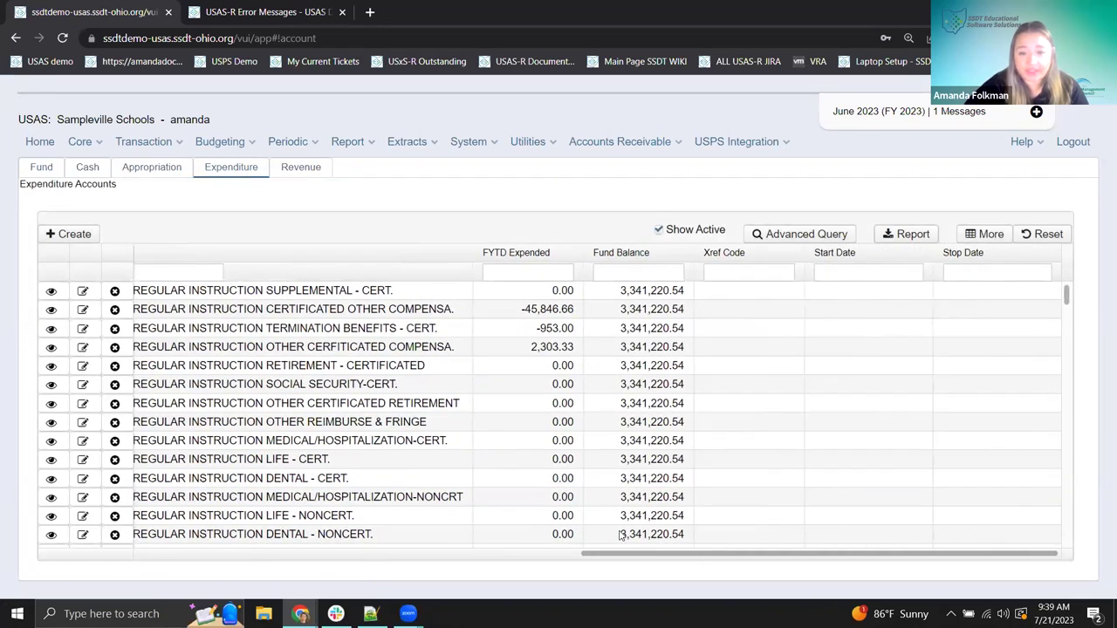
scroll(660, 494, "left", 4)
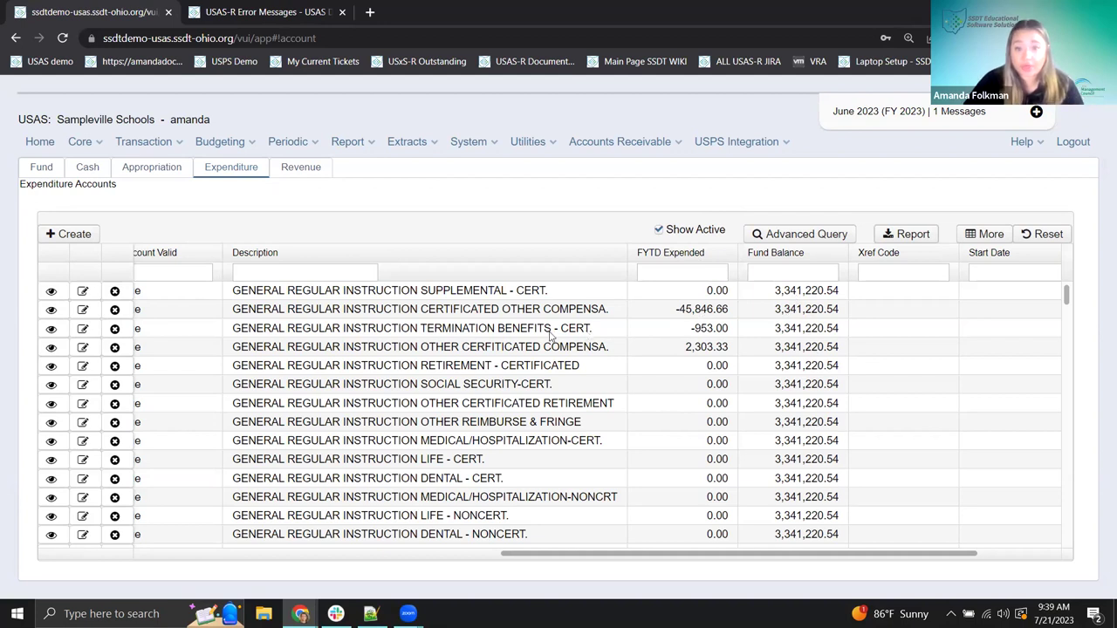
- Move the Fund Balance column before Description, scroll the grid back left, and bring up Column Selection
mouse_move(803, 253)
left_mouse_down()
mouse_move(233, 254)
mouse_move(453, 530)
left_mouse_up()
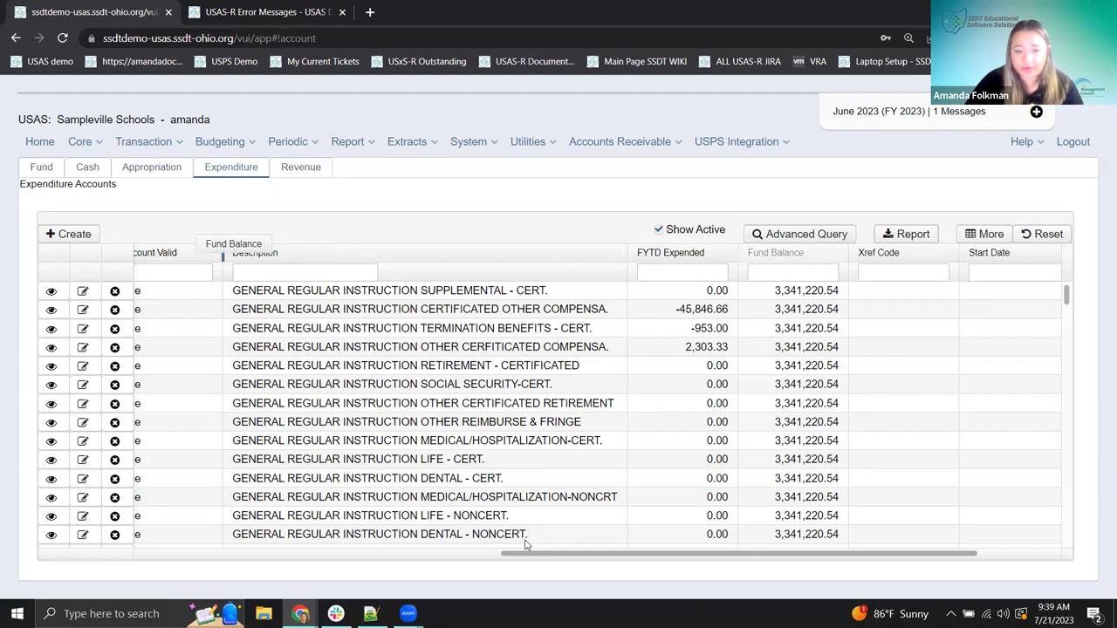
left_click_drag(527, 545, 523, 543)
scroll(419, 536, "left", 5)
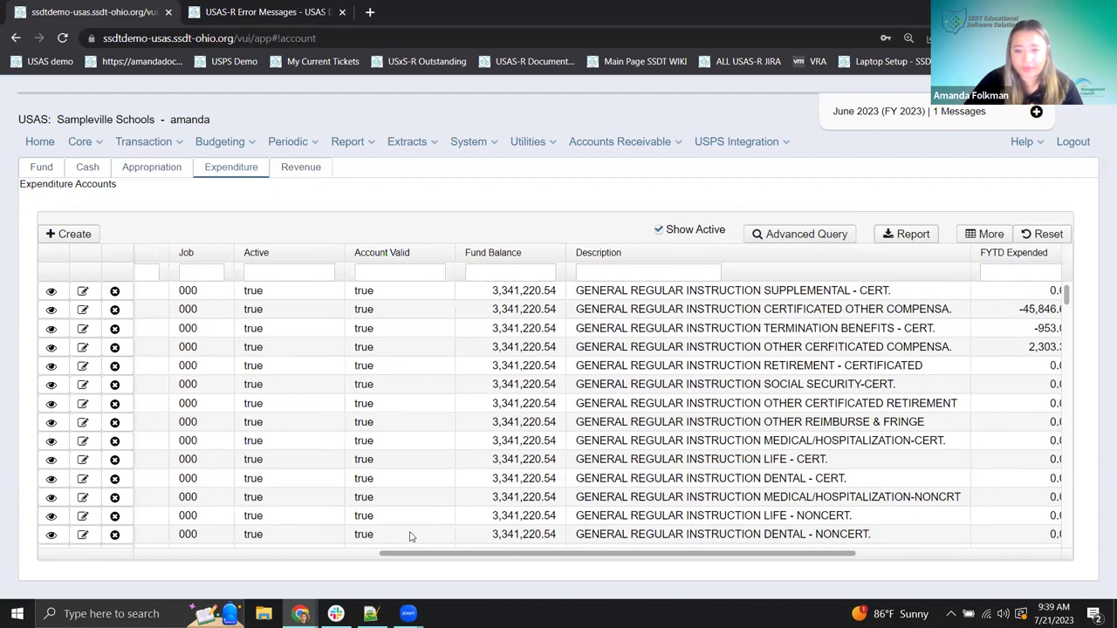
scroll(410, 536, "left", 10)
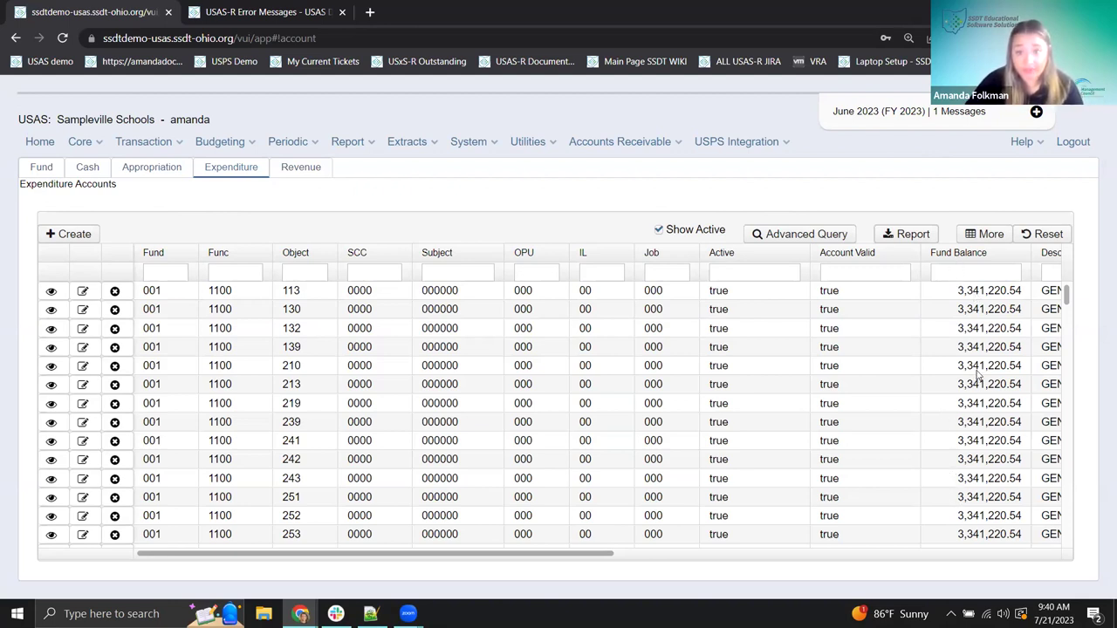
left_click(986, 245)
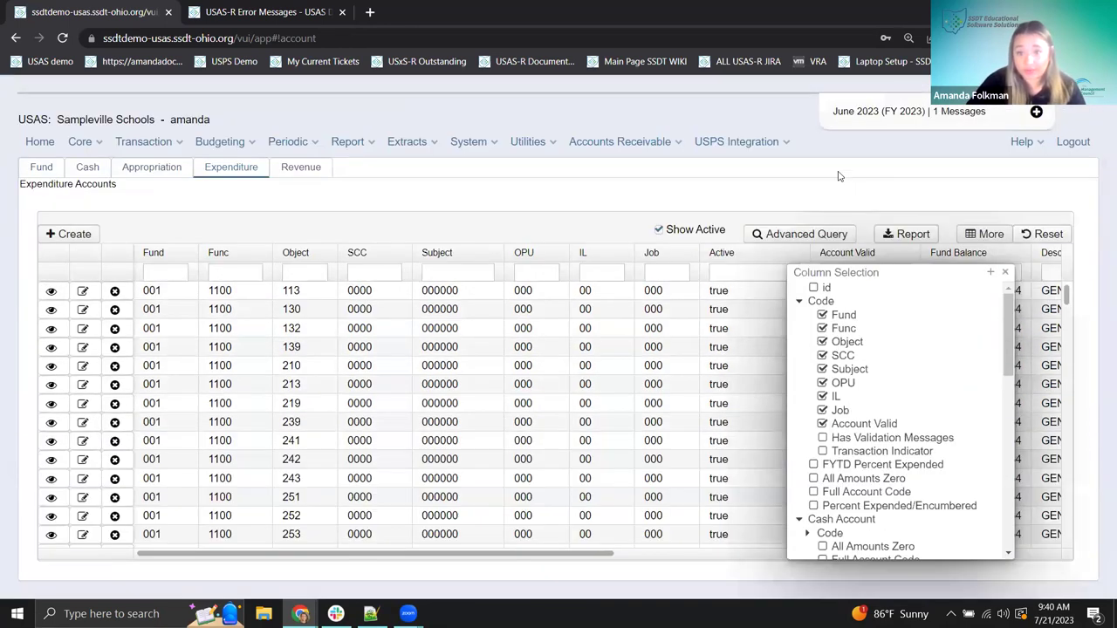
- Collapse the Cash Account and Amounts column groups in Column Selection
scroll(912, 406, "down", 4)
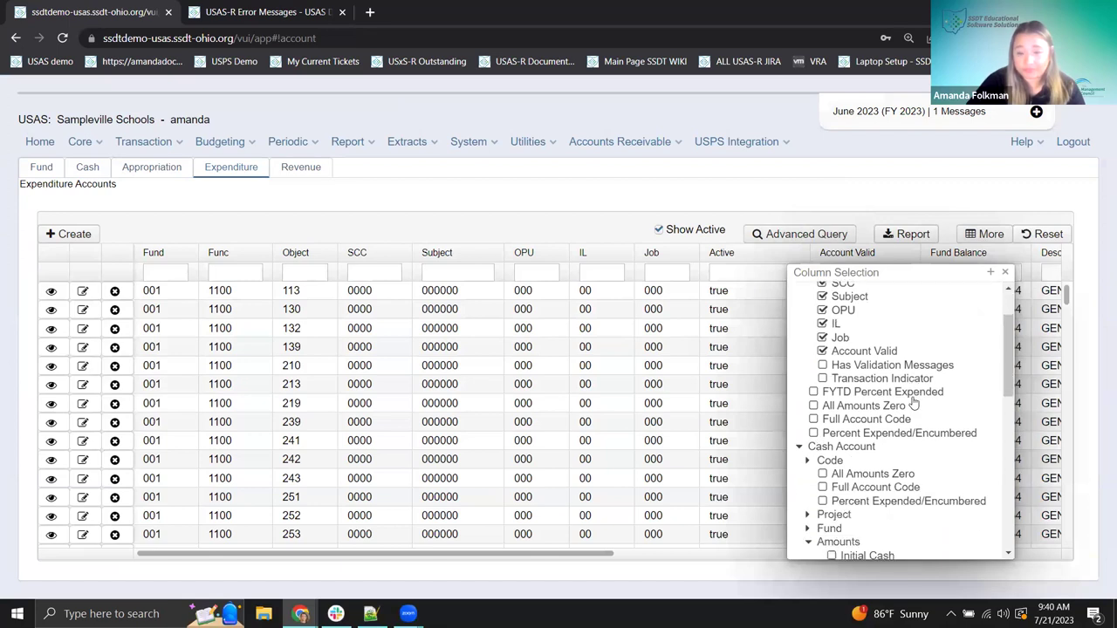
scroll(906, 387, "down", 2)
scroll(907, 381, "up", 3)
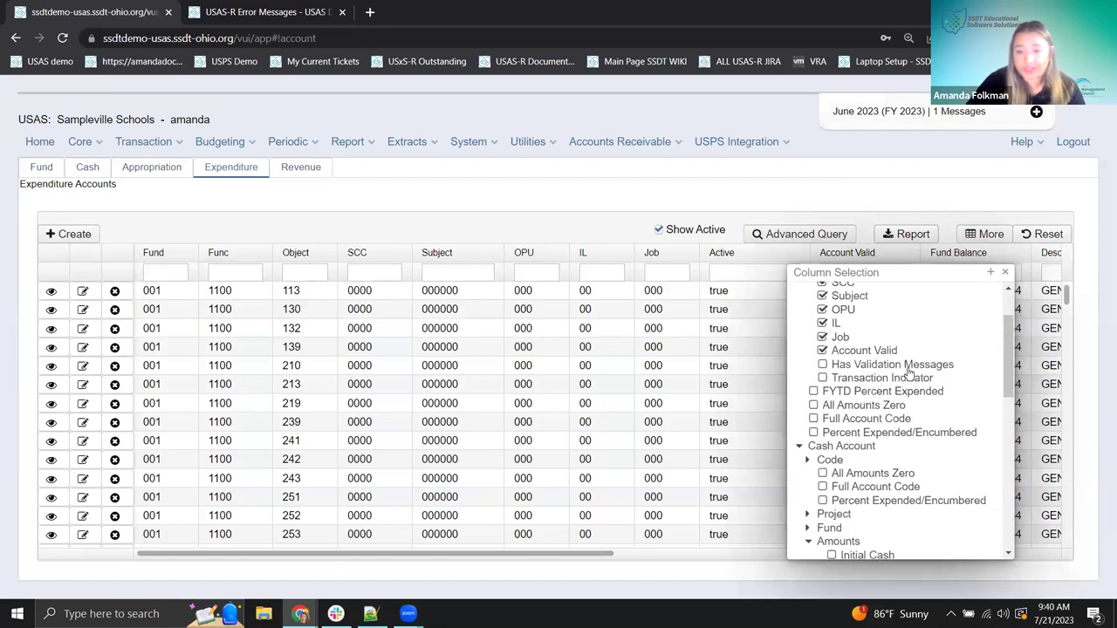
scroll(910, 375, "down", 5)
scroll(909, 375, "up", 10)
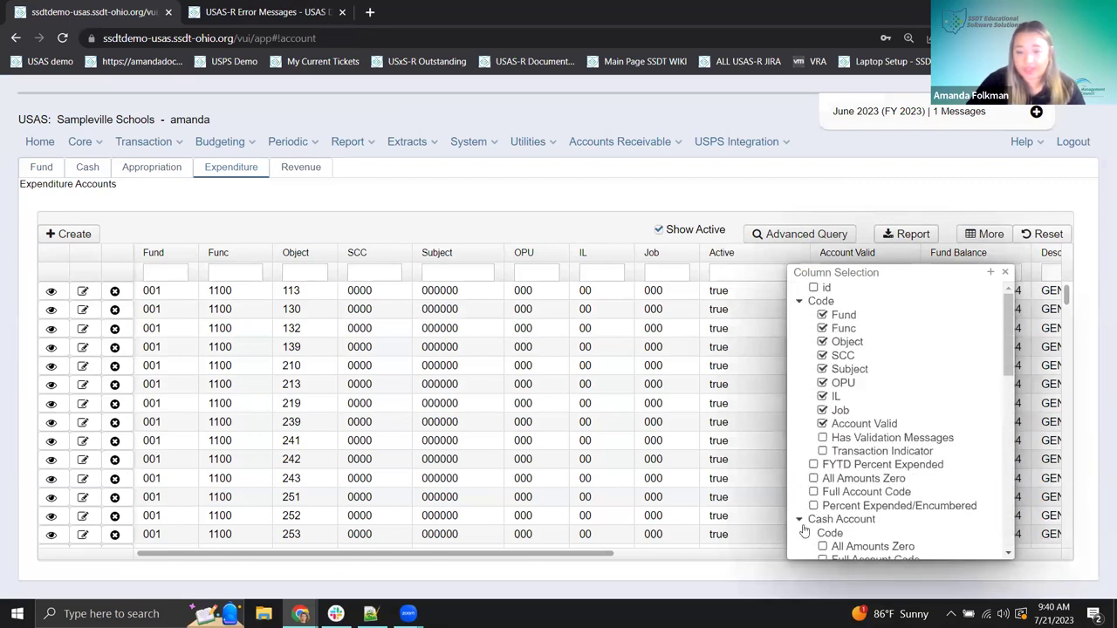
left_click(802, 520)
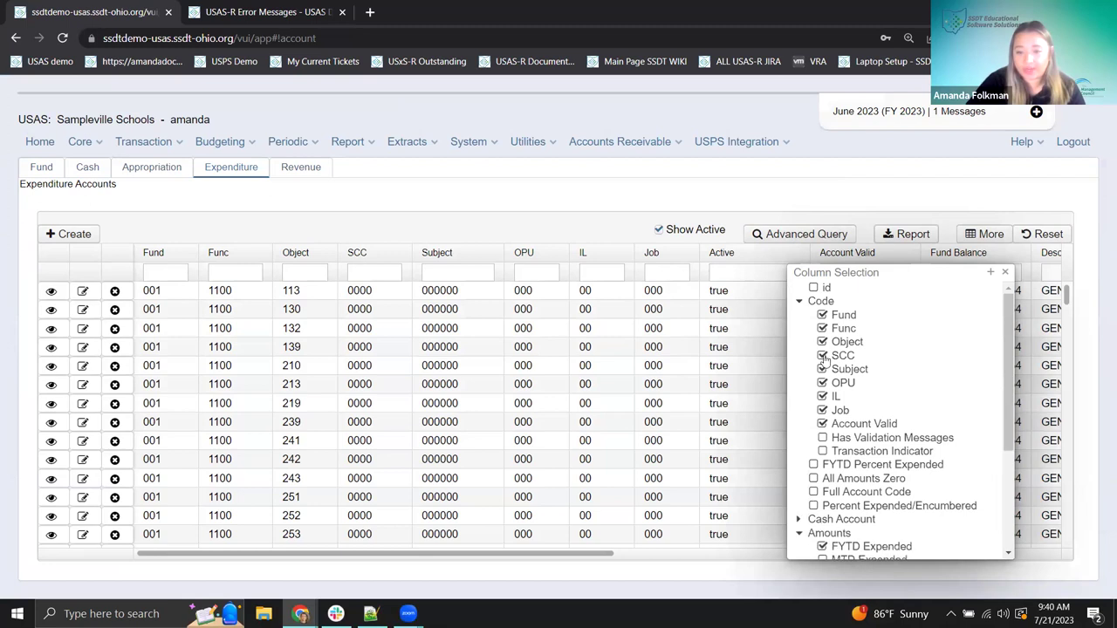
left_click(800, 536)
- Re-expand the Cash Account group to show Fund Balance ticked under Amounts
scroll(810, 467, "down", 2)
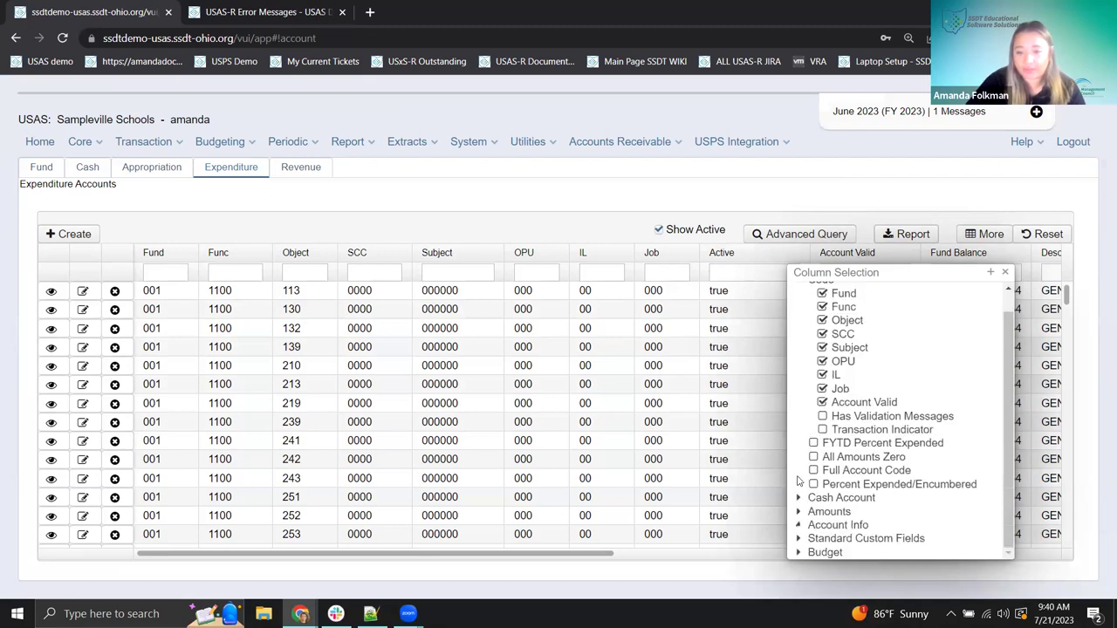
scroll(867, 449, "up", 2)
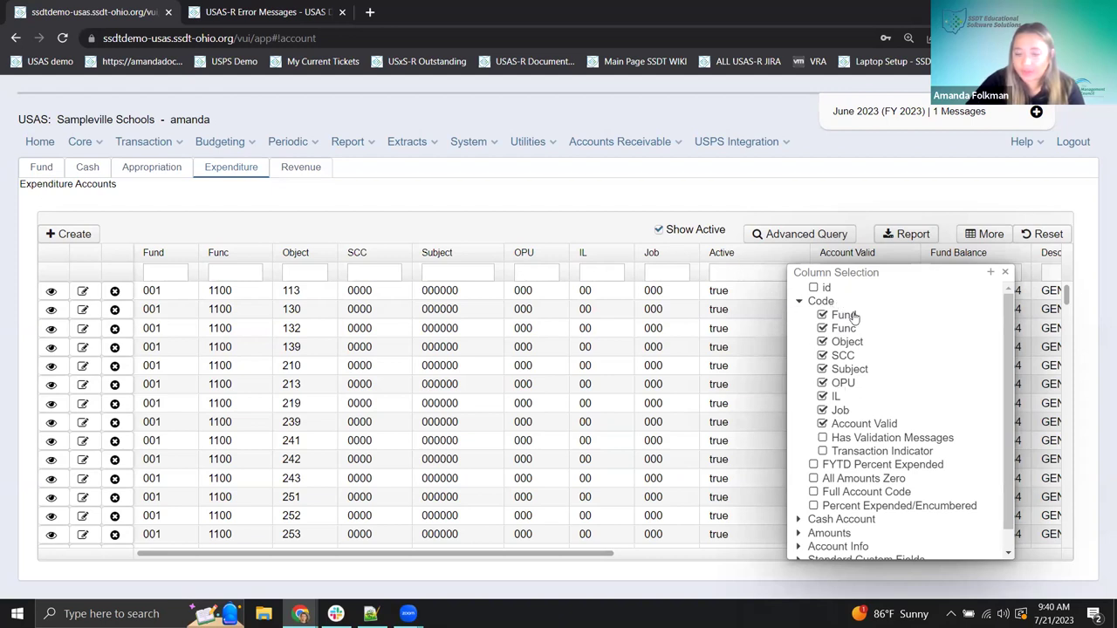
scroll(820, 402, "down", 1)
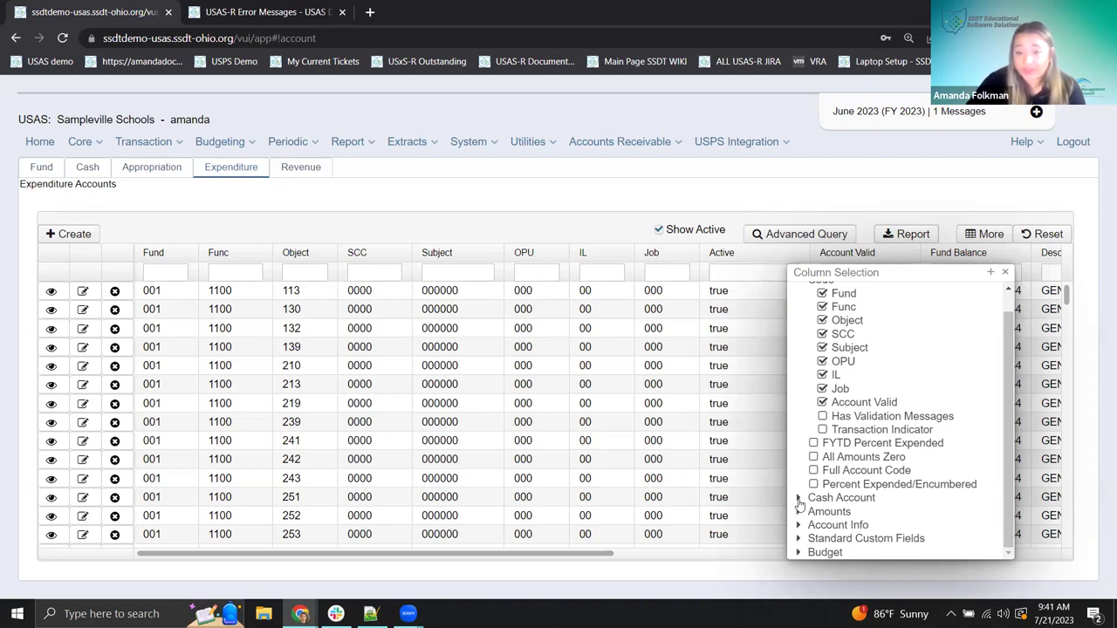
left_click(799, 496)
scroll(820, 436, "down", 3)
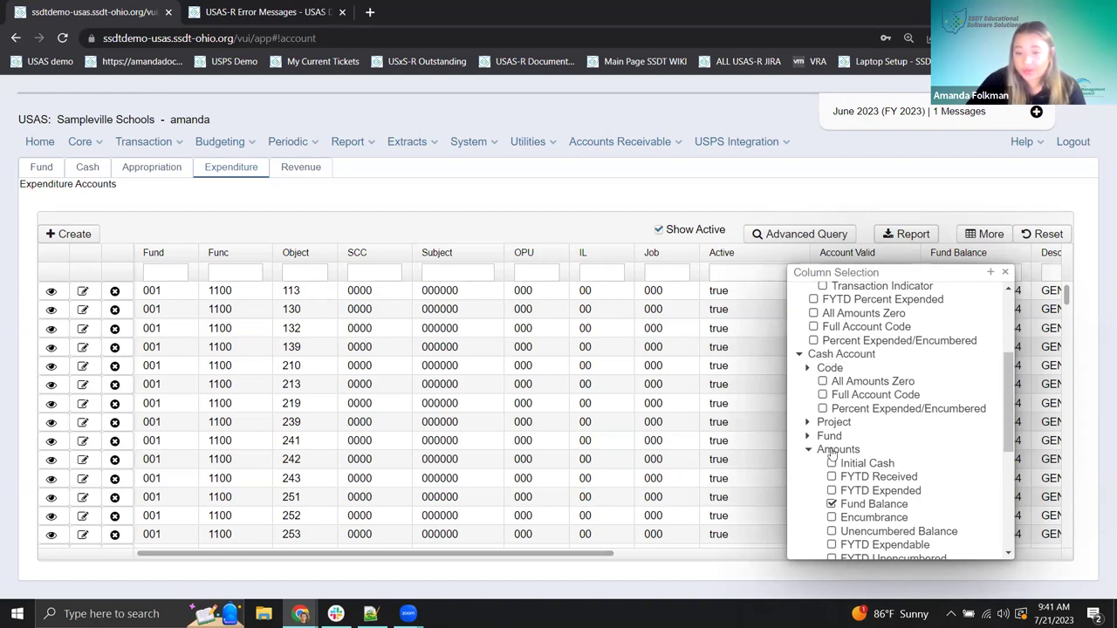
scroll(851, 456, "down", 2)
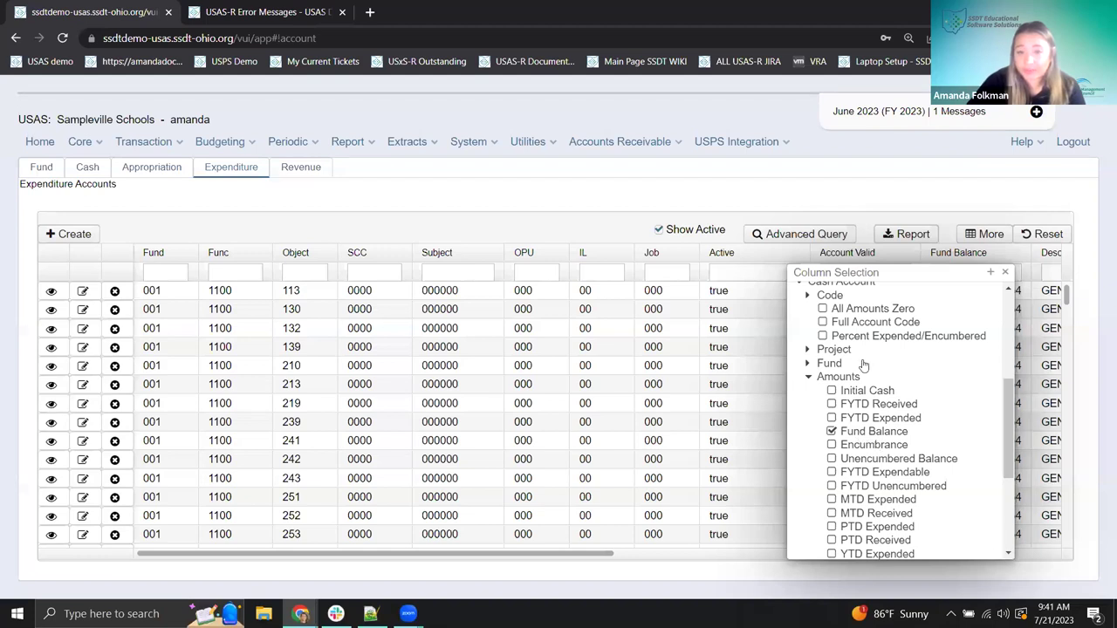
- Shift the Column Selection panel left and tick Encumbrance in place of Fund Balance
left_click_drag(890, 281, 739, 270)
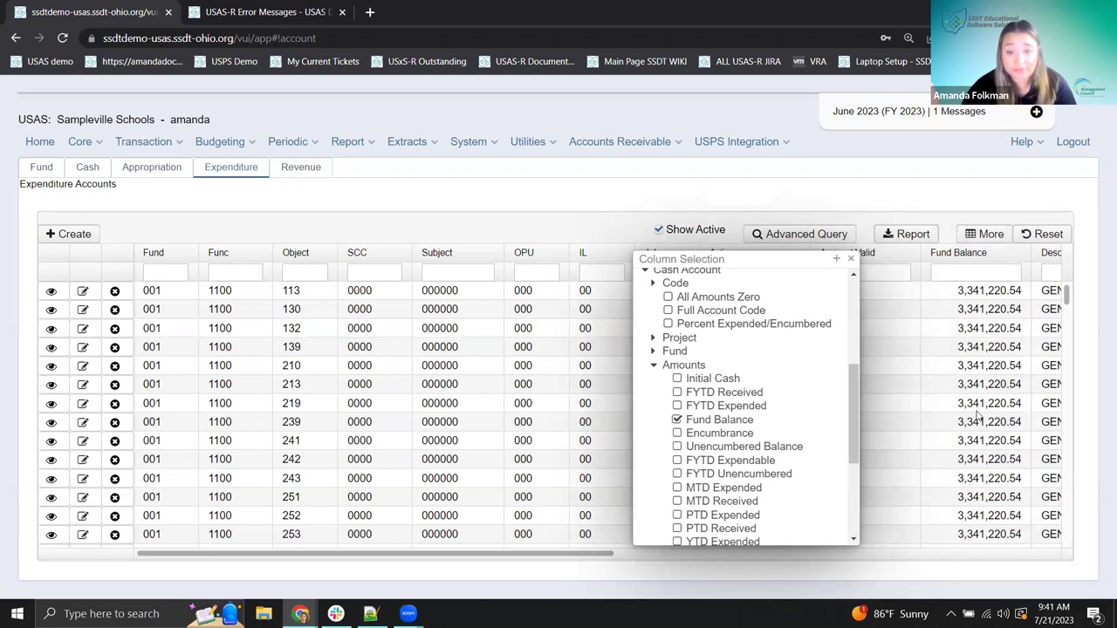
left_click(678, 434)
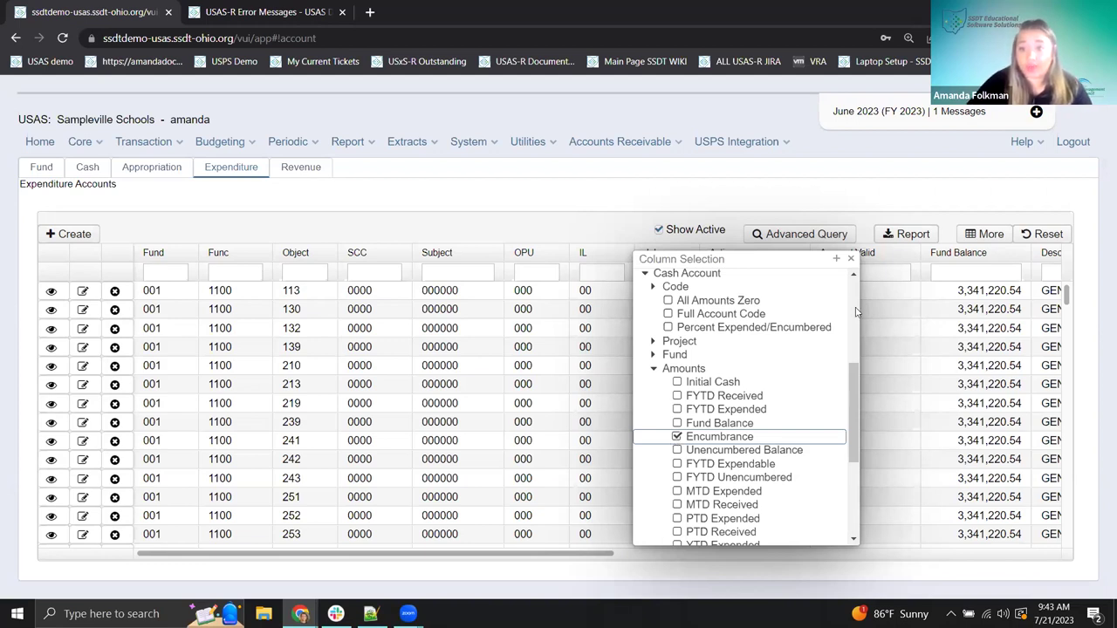
- Swap Encumbrance back to Fund Balance and reload the Expenditure Accounts grid
left_click(677, 437)
left_click(679, 424)
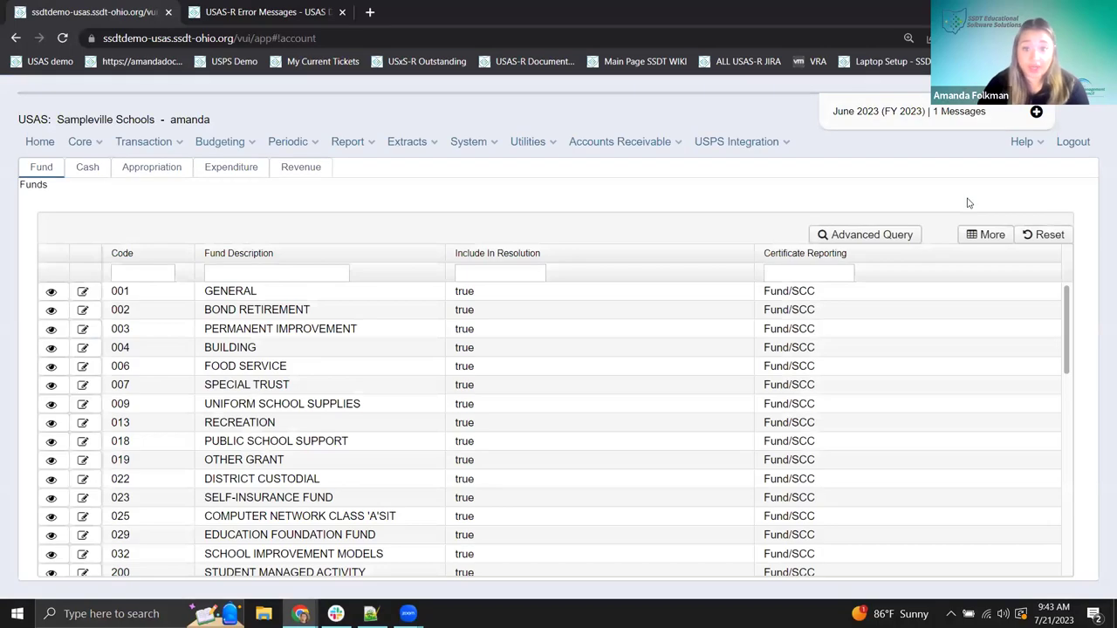
left_click(233, 172)
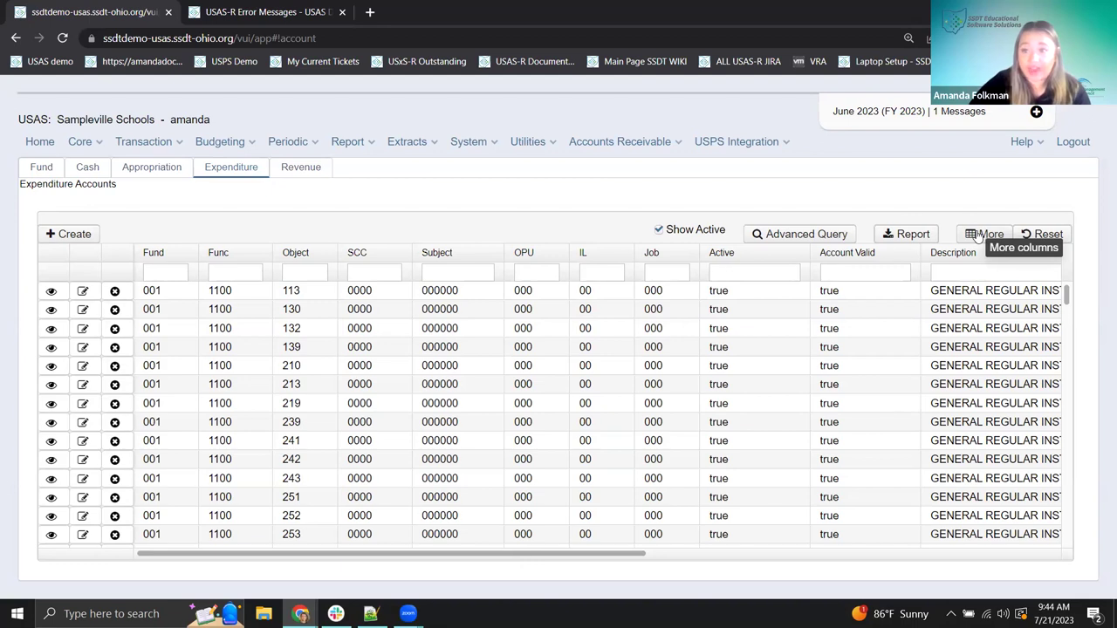
- Reset the grid to its default columns and return to the Expenditure Accounts list
left_click(1043, 237)
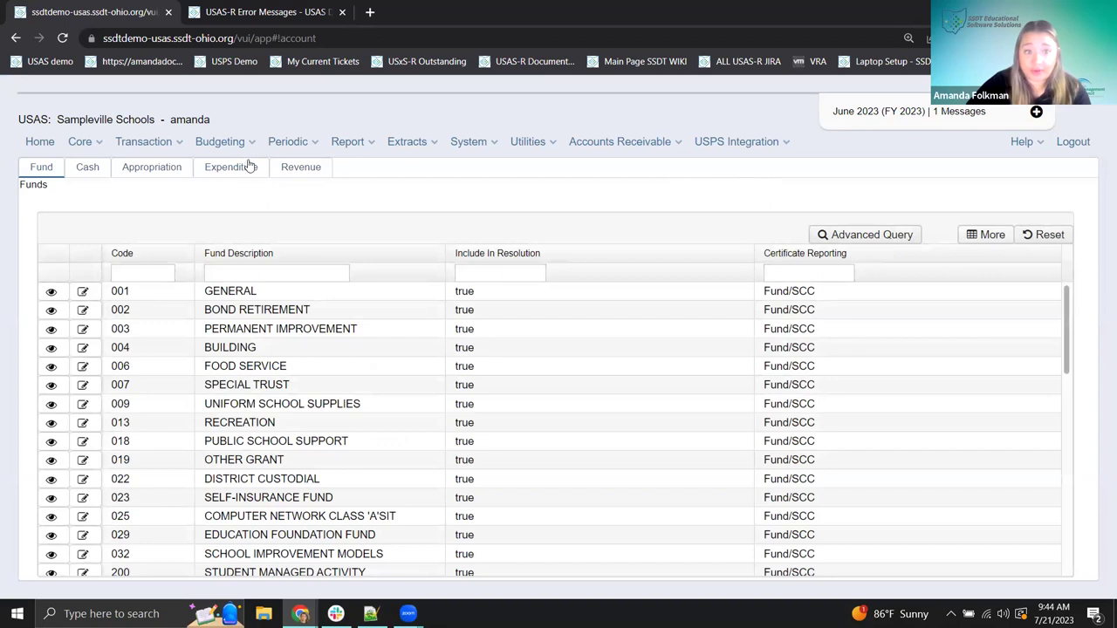
left_click(237, 171)
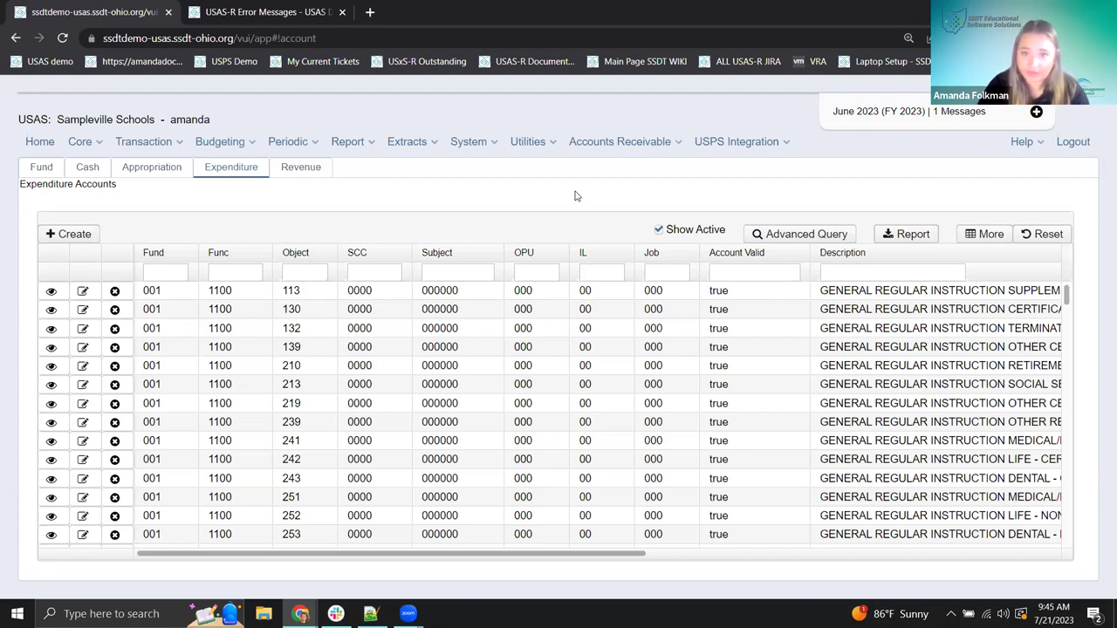
- Log out, sign back in to Sampleville Schools, and open the Transaction menu
left_click(1069, 144)
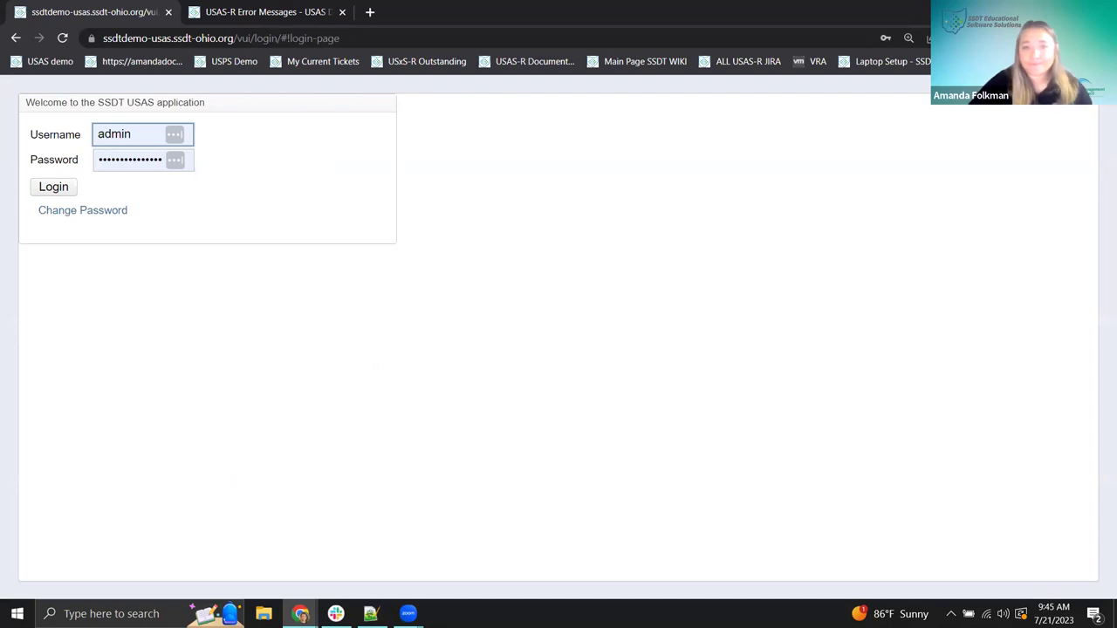
left_click(59, 192)
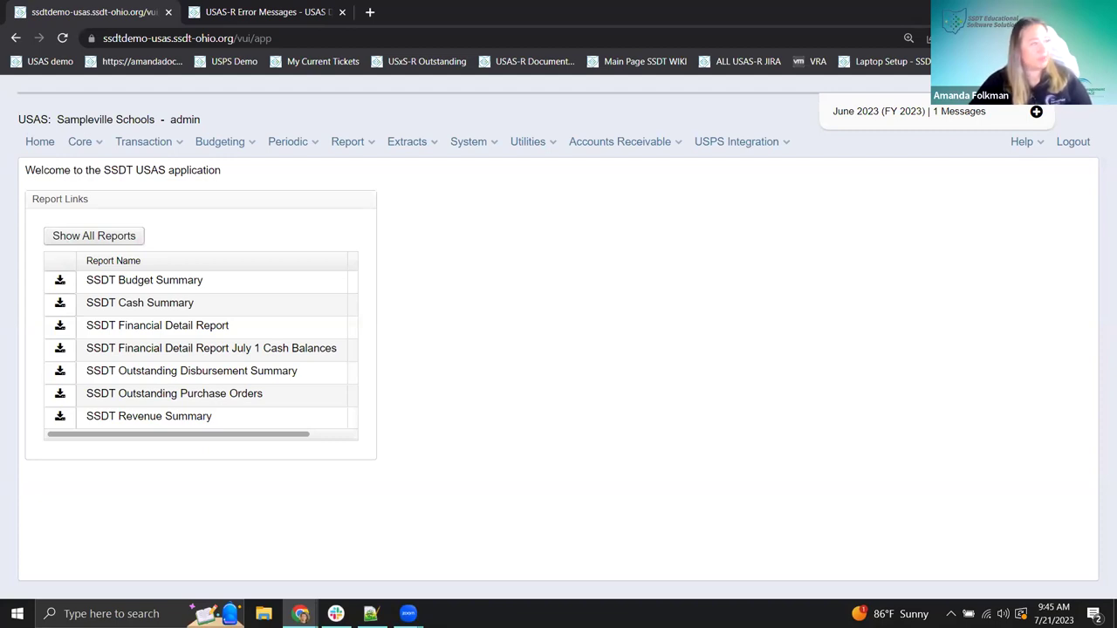
left_click(142, 142)
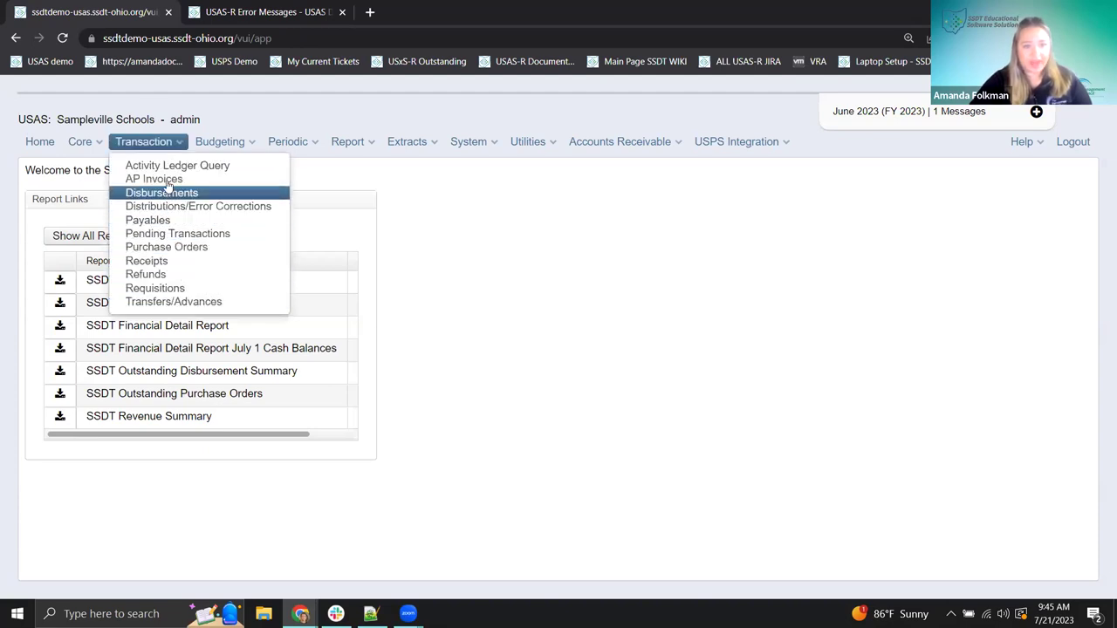
- Go to Purchase Orders and enter invoice number ASF on a new invoice
left_click(176, 249)
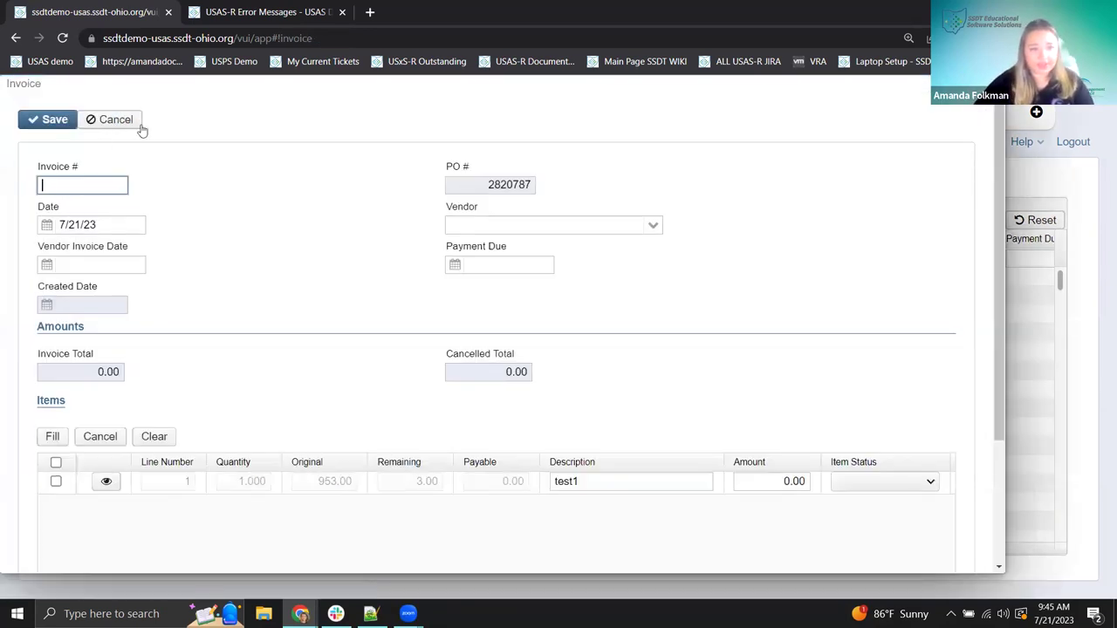
left_click(110, 185)
type("ASF")
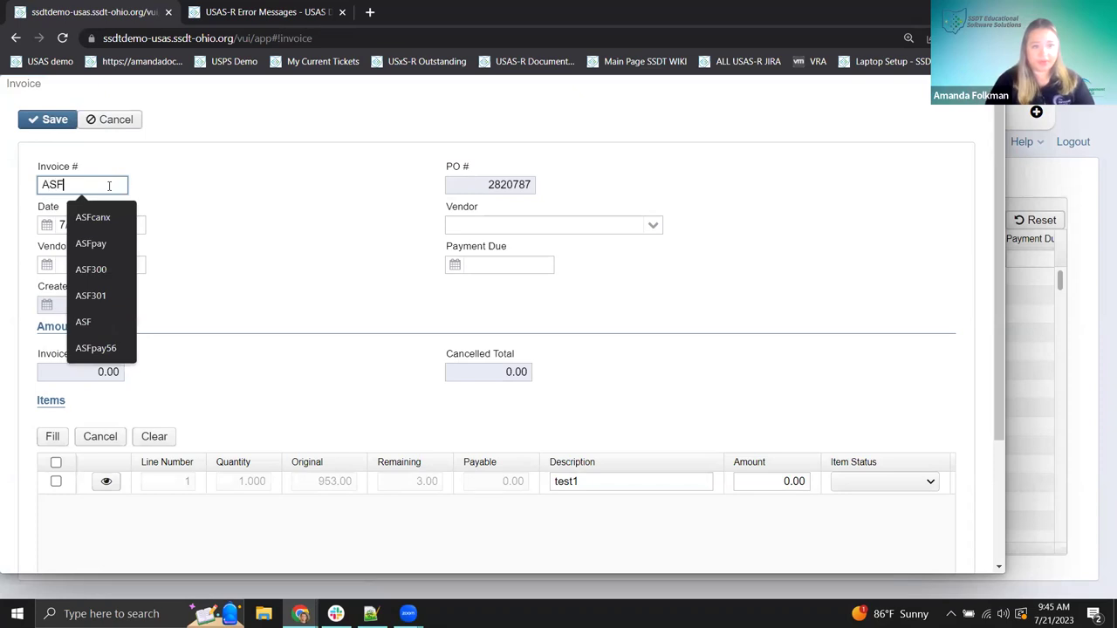
key("Tab")
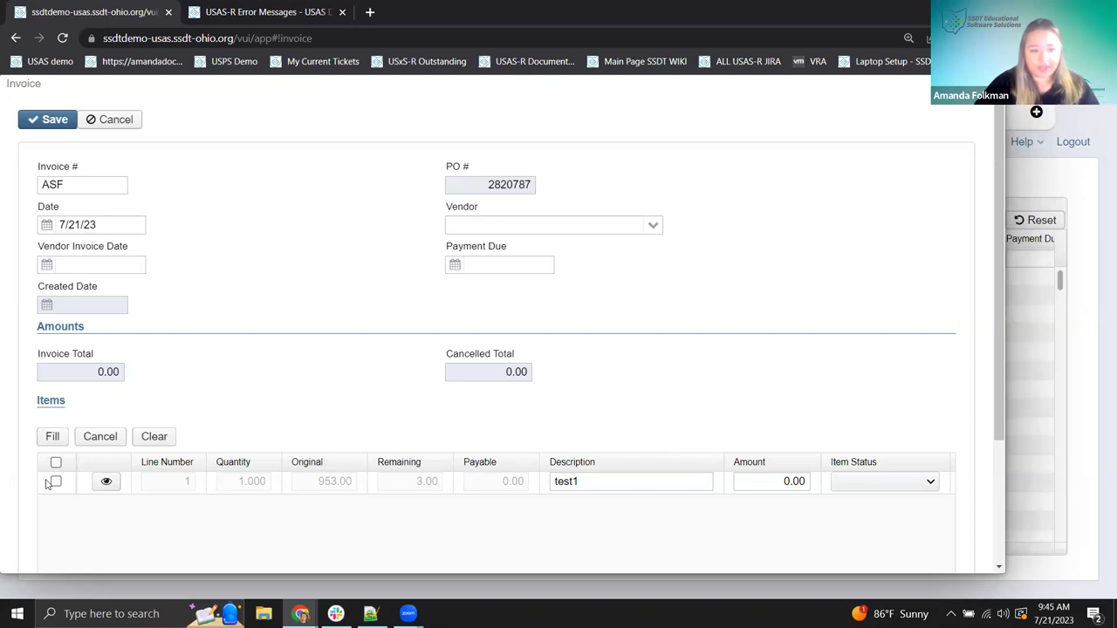
- Set the item amount to 50.00 and save the invoice, bringing up its errors
left_click(779, 481)
type("5")
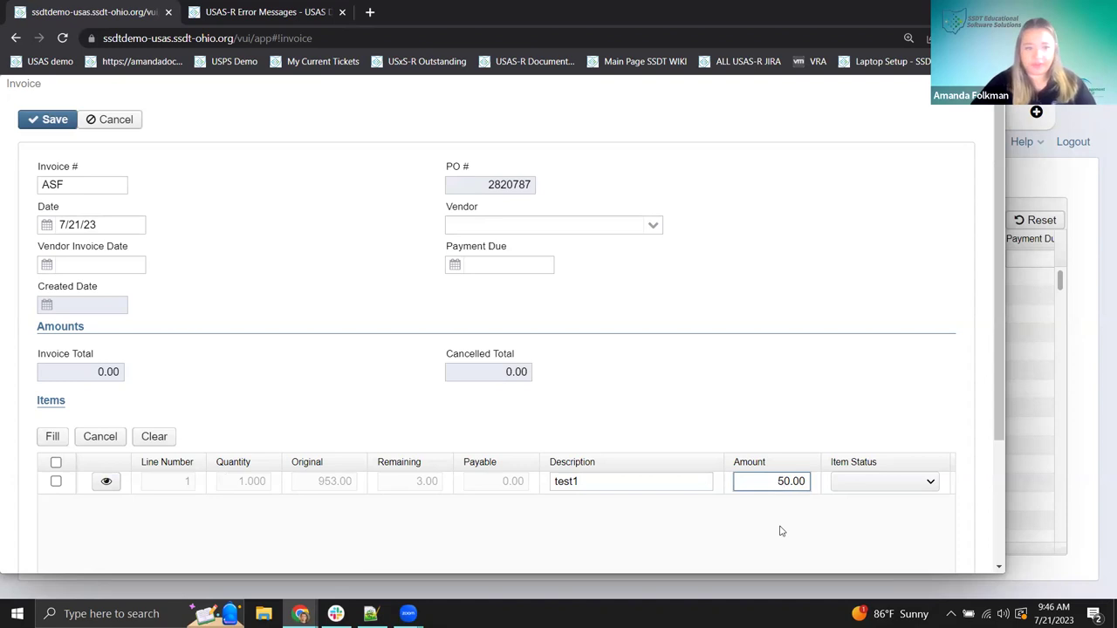
left_click(299, 315)
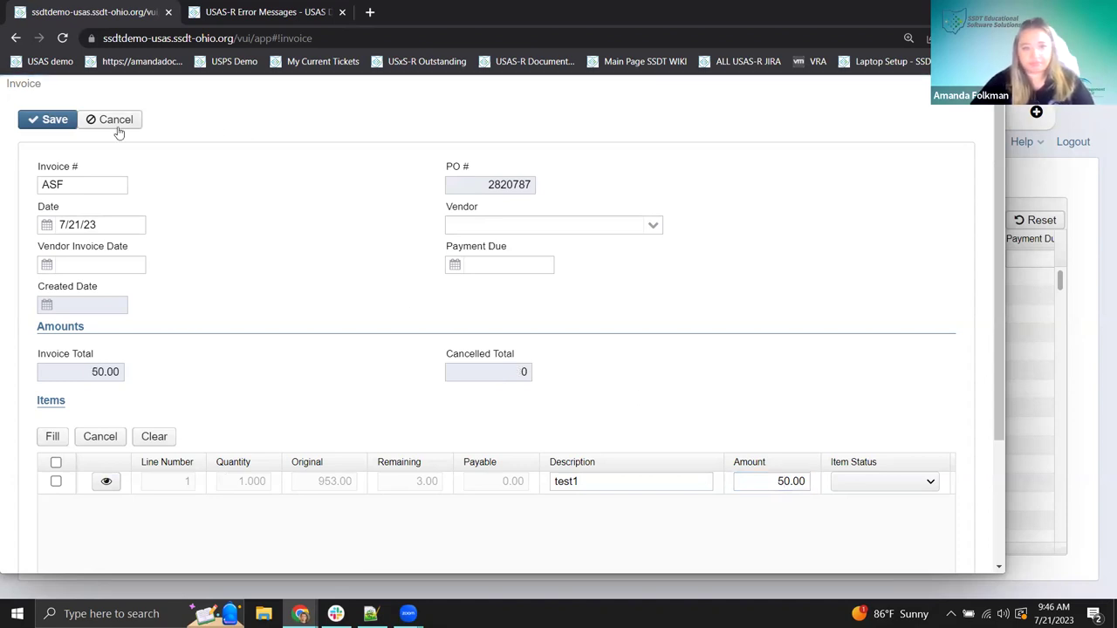
left_click(56, 119)
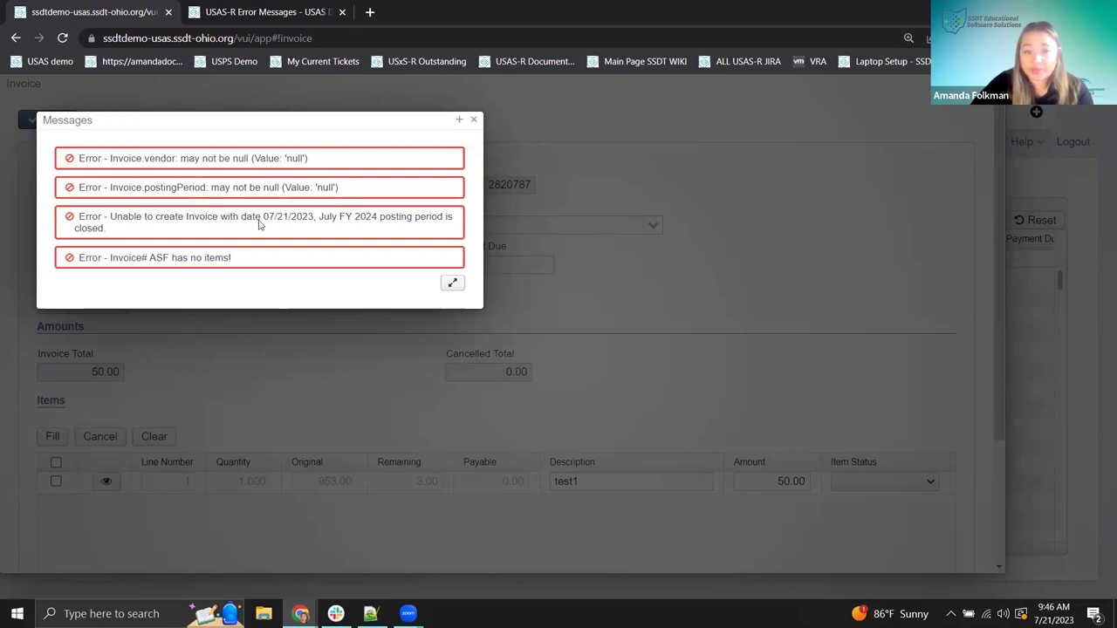
left_click_drag(320, 219, 441, 220)
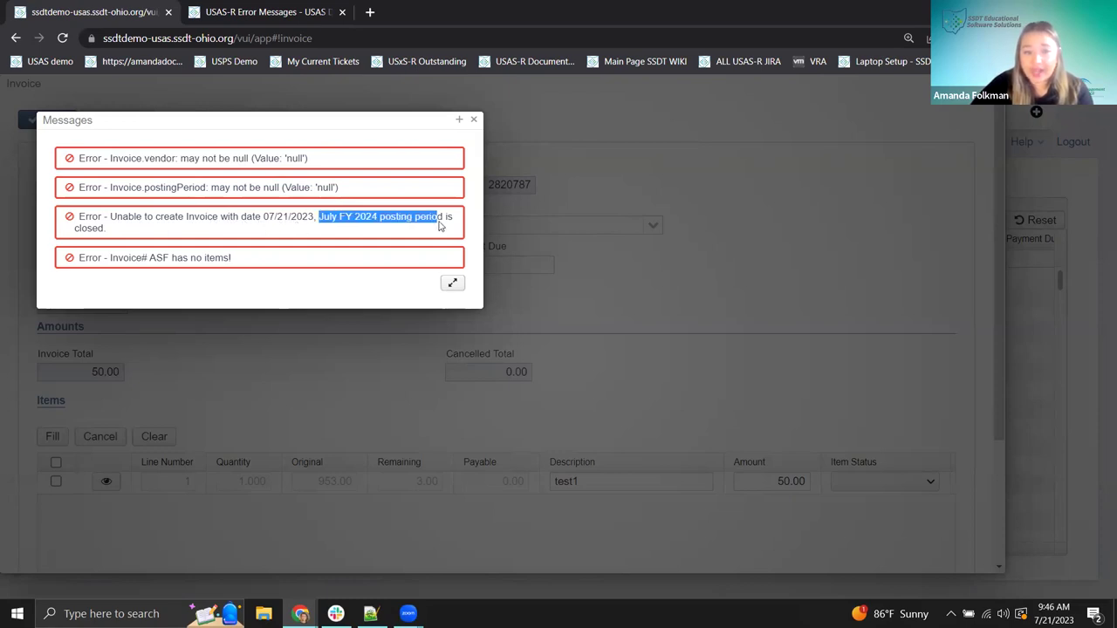
left_click(196, 232)
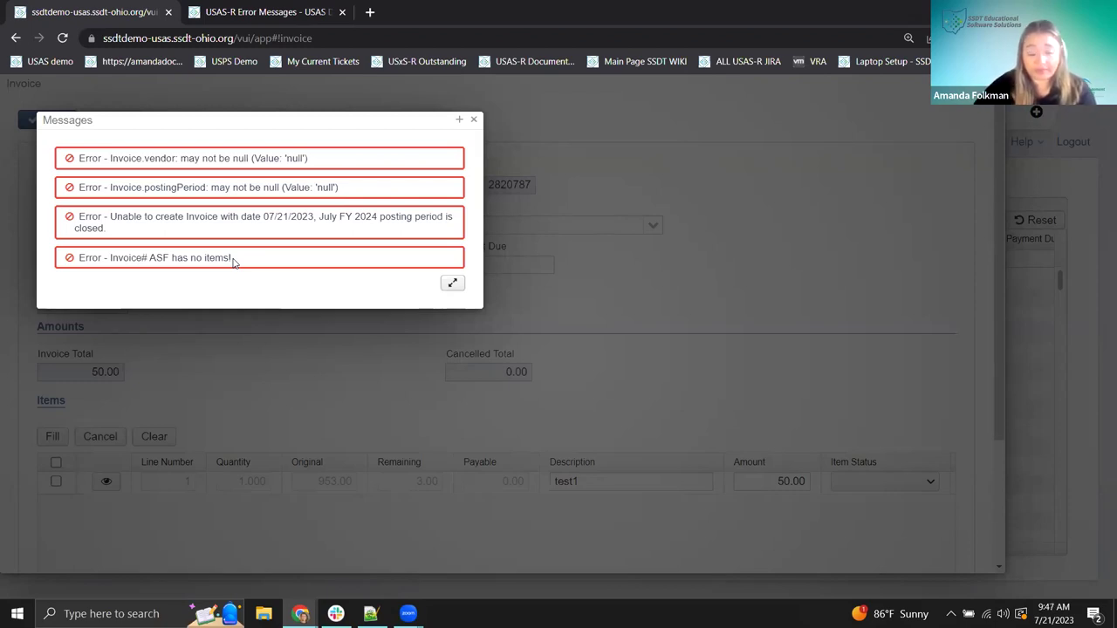
left_click_drag(137, 163, 314, 166)
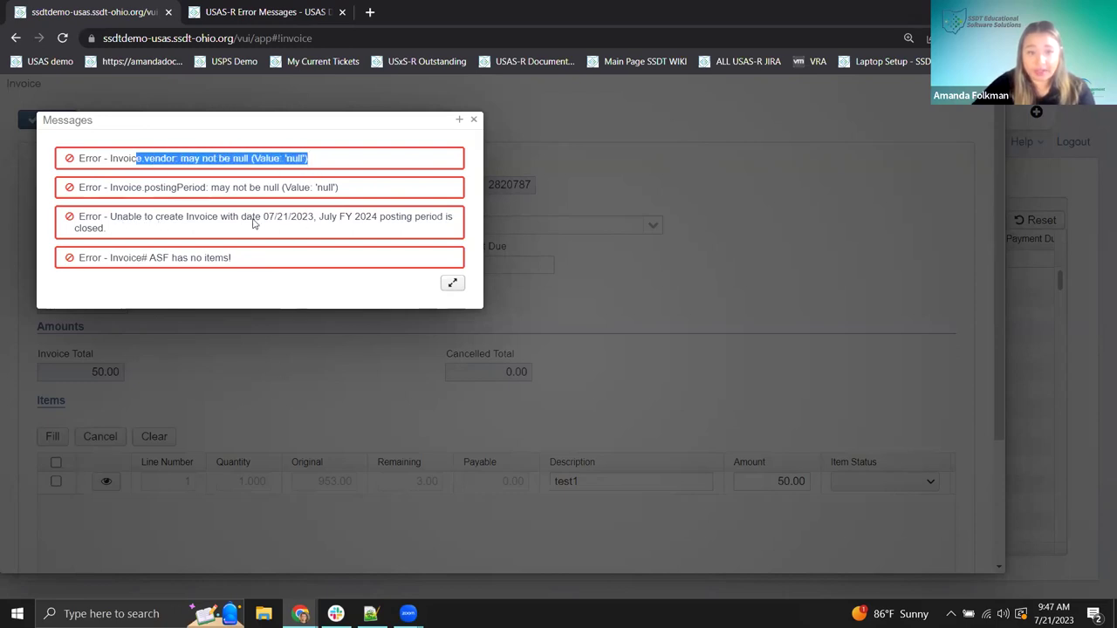
left_click_drag(263, 218, 447, 224)
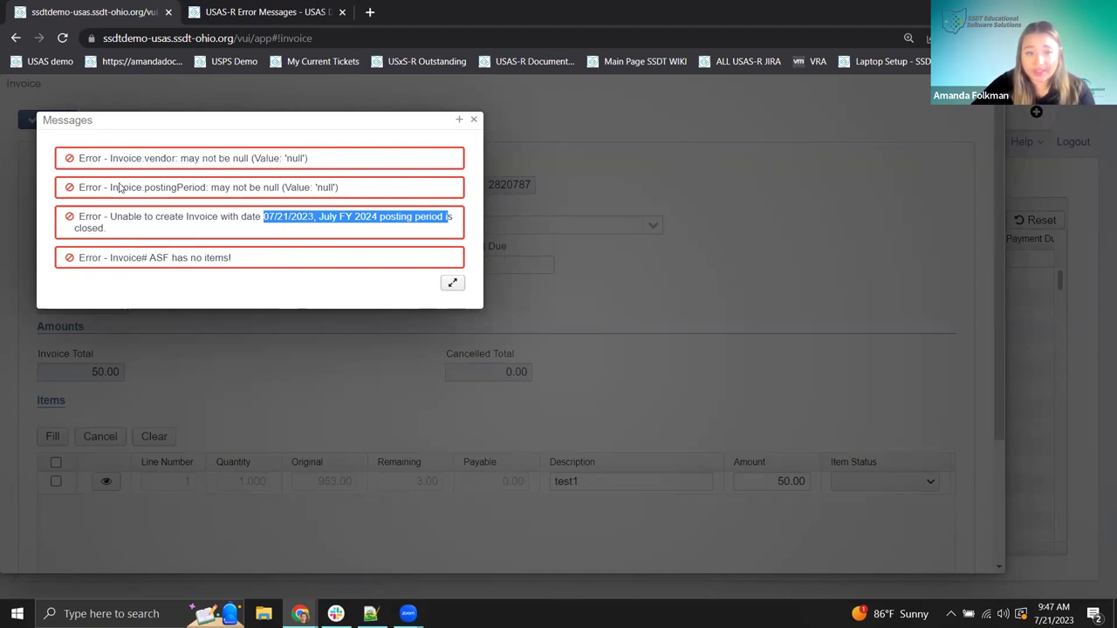
left_click_drag(131, 189, 338, 199)
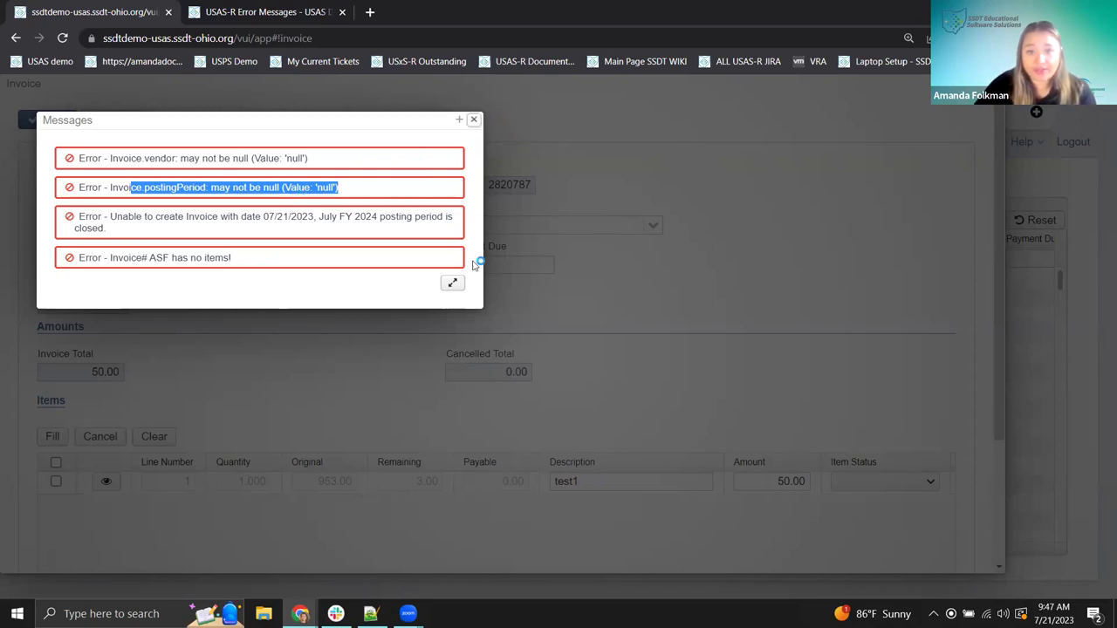
- Change the invoice date to 6/21/23, choose vendor 15-Bakery, and save again
key("Escape")
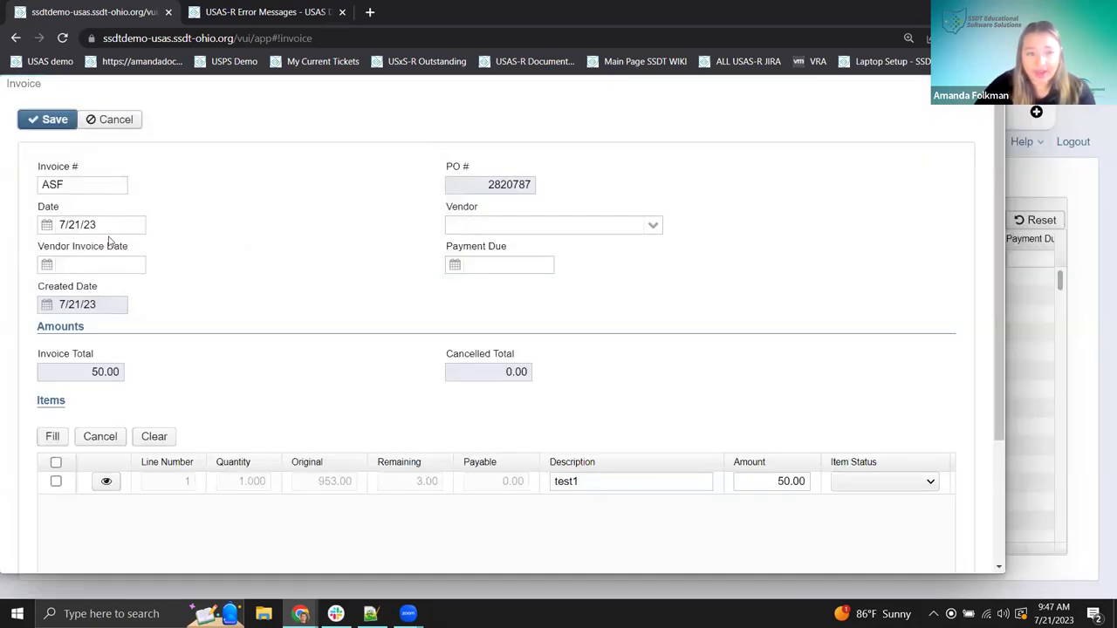
left_click(64, 224)
key("BackSpace")
type("6")
left_click(653, 224)
left_click(509, 317)
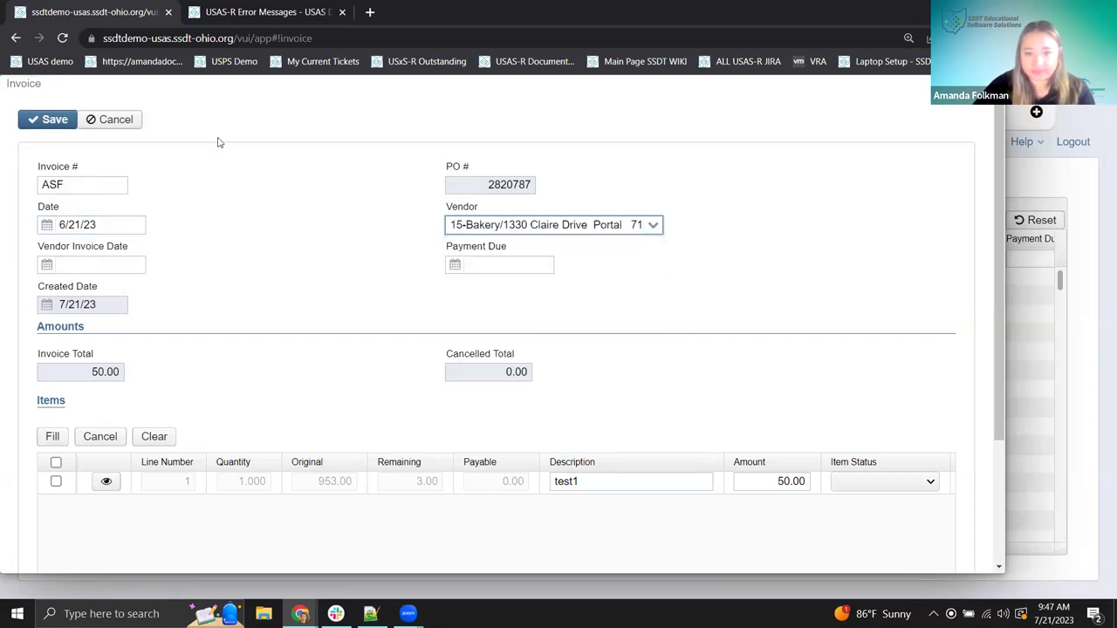
left_click(50, 124)
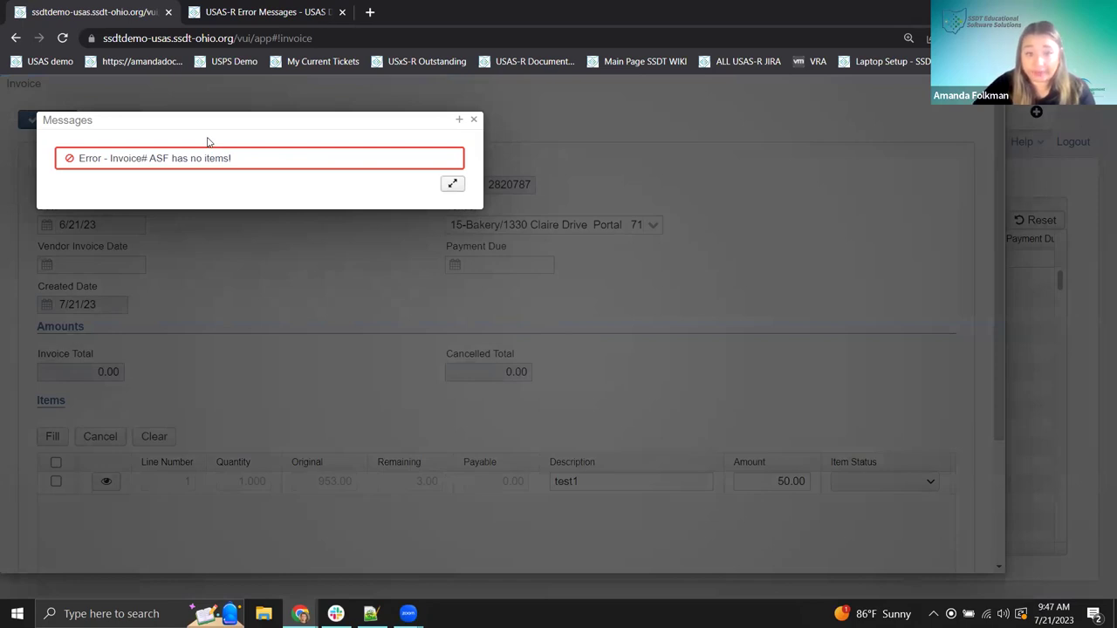
left_click_drag(200, 125, 201, 259)
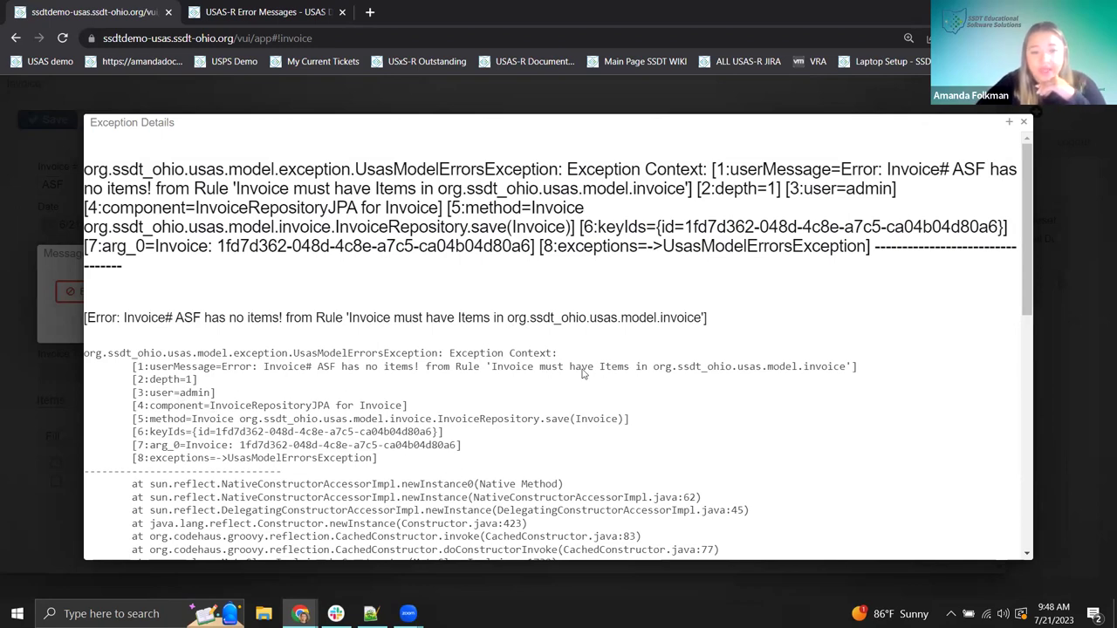
scroll(394, 395, "down", 6)
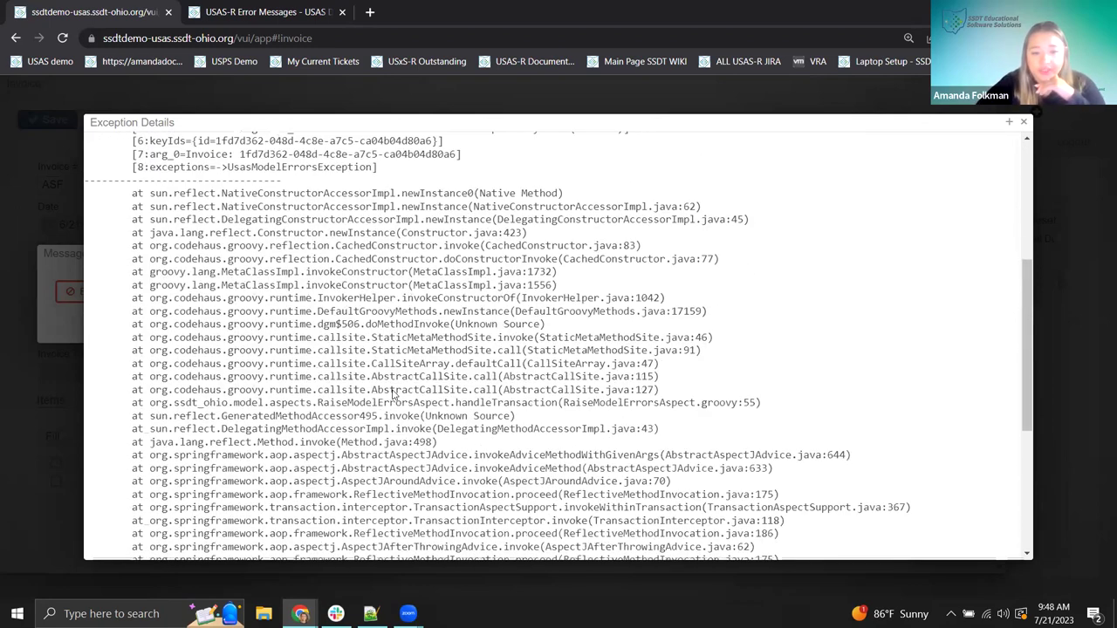
scroll(428, 462, "up", 10)
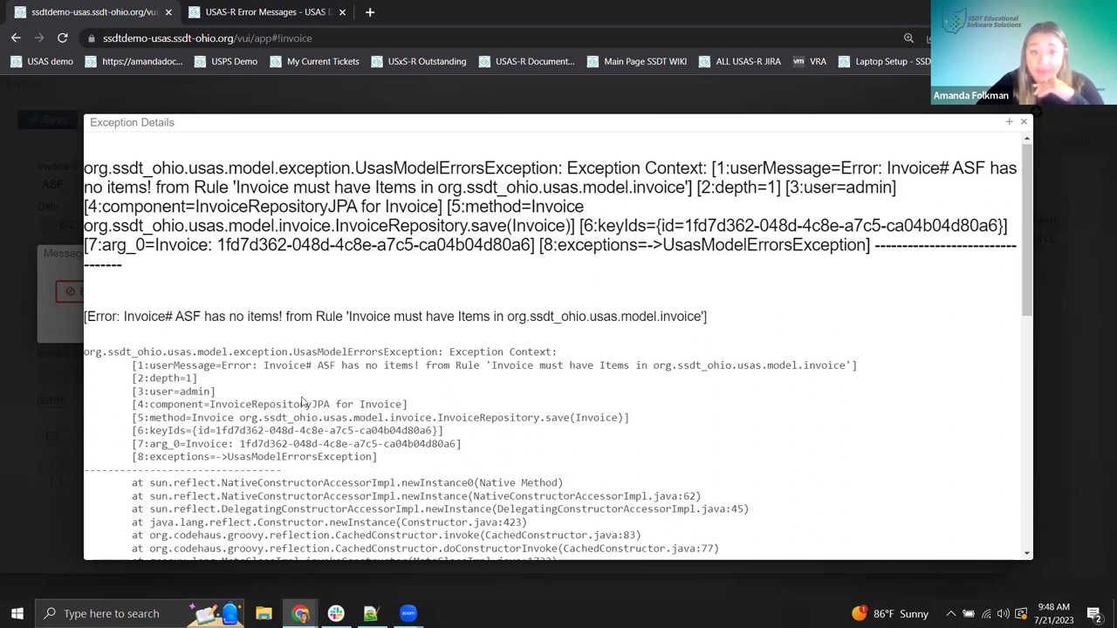
left_click_drag(507, 317, 704, 317)
right_click(680, 321)
left_click(703, 327)
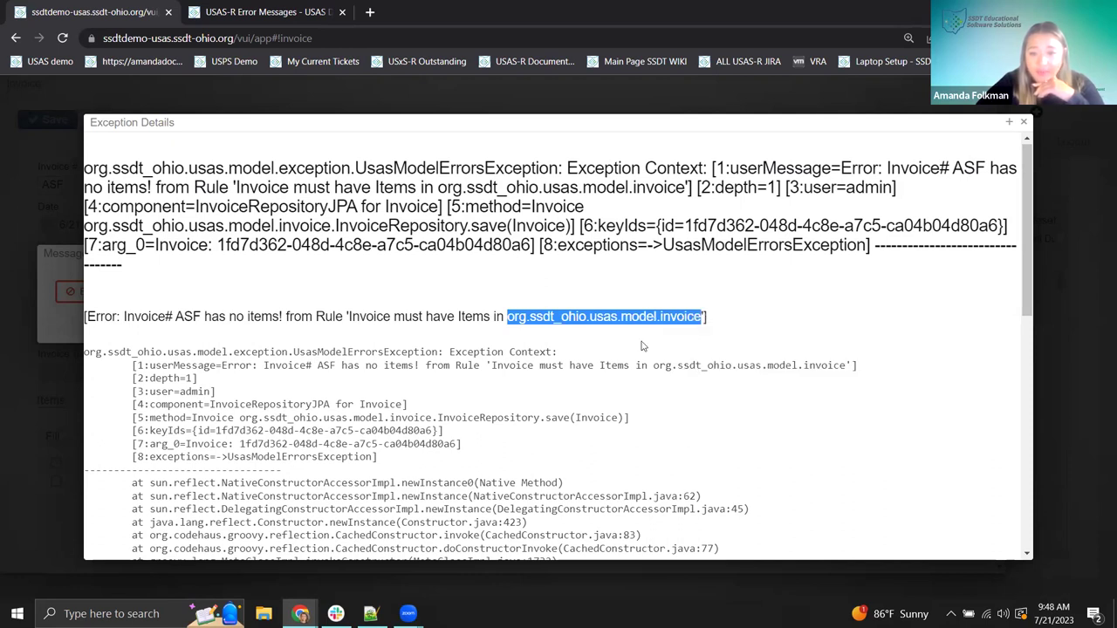
left_click(269, 314)
left_click_drag(247, 320, 281, 323)
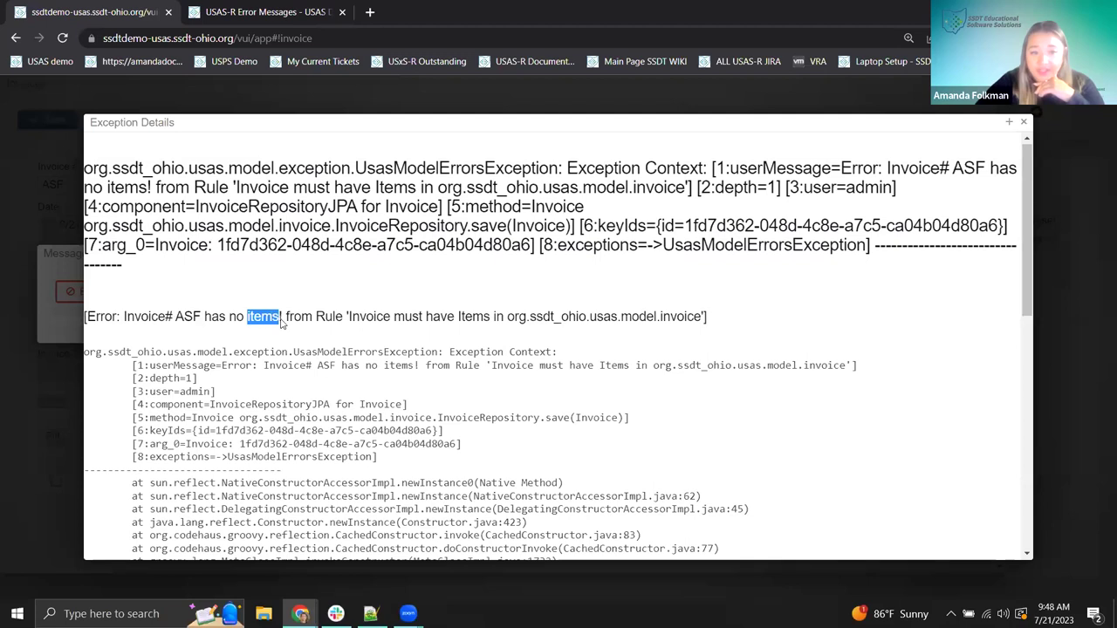
left_click(329, 326)
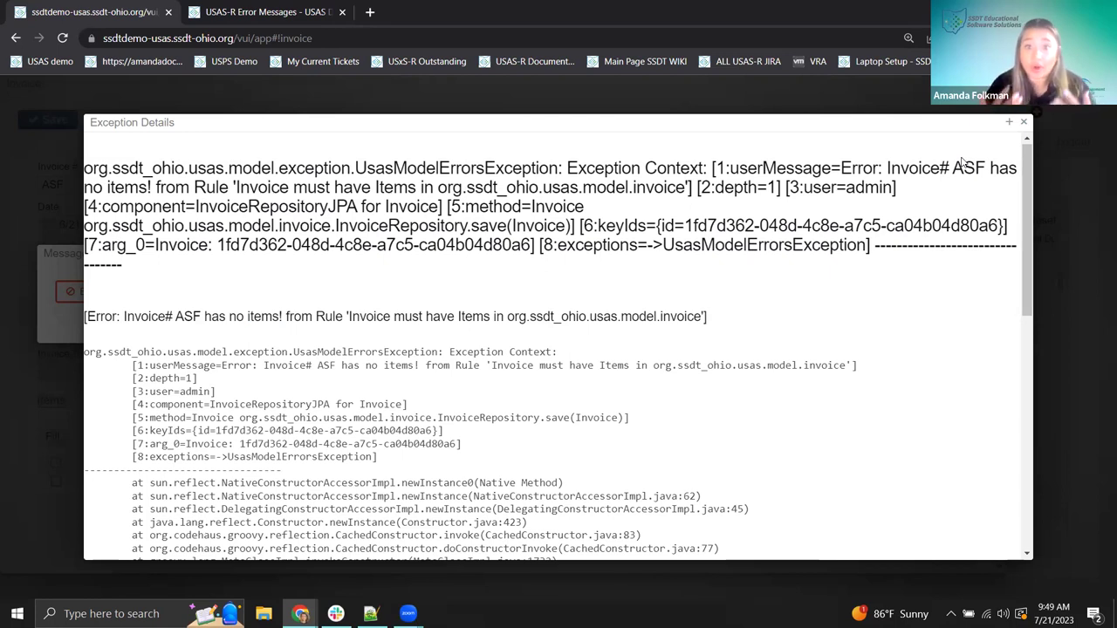
- Dismiss the error messages and set the item status to Partial
left_click(1025, 123)
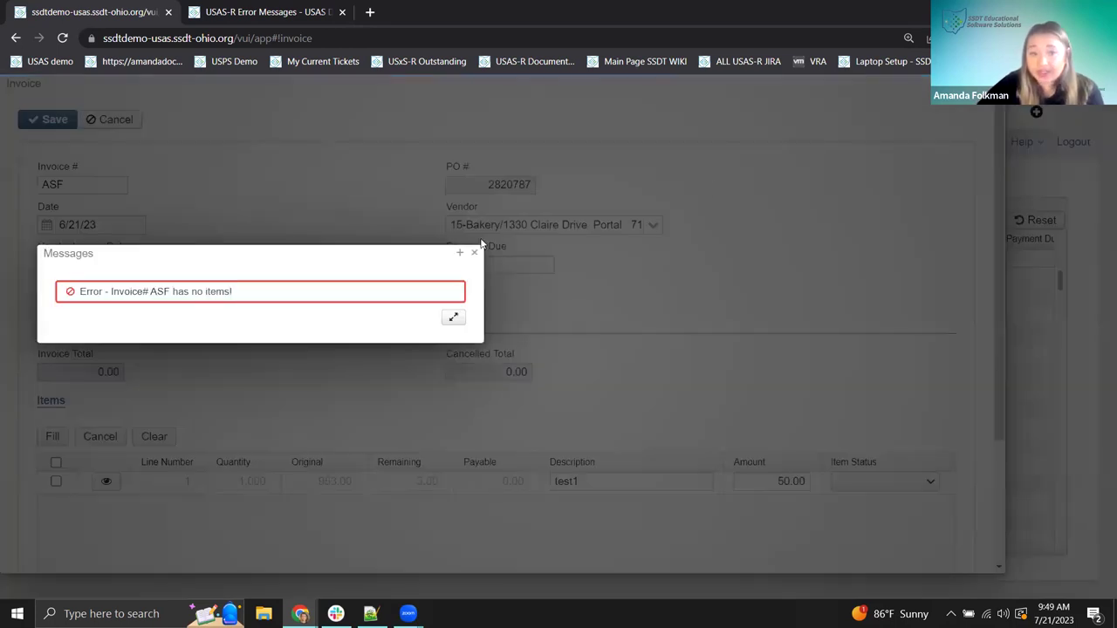
left_click(474, 253)
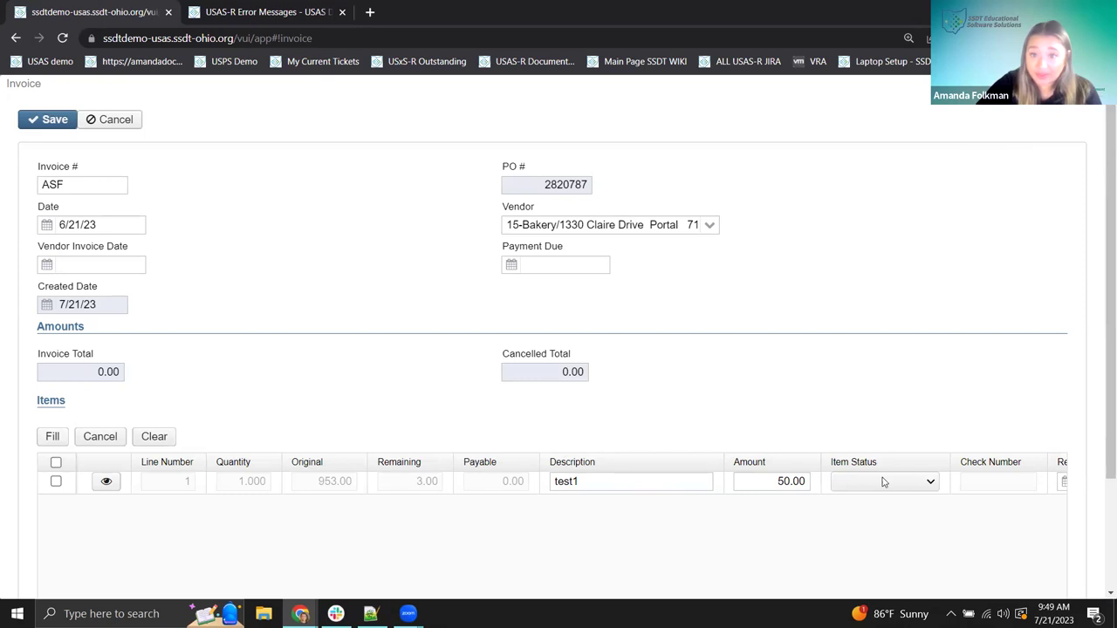
left_click(928, 483)
left_click(857, 511)
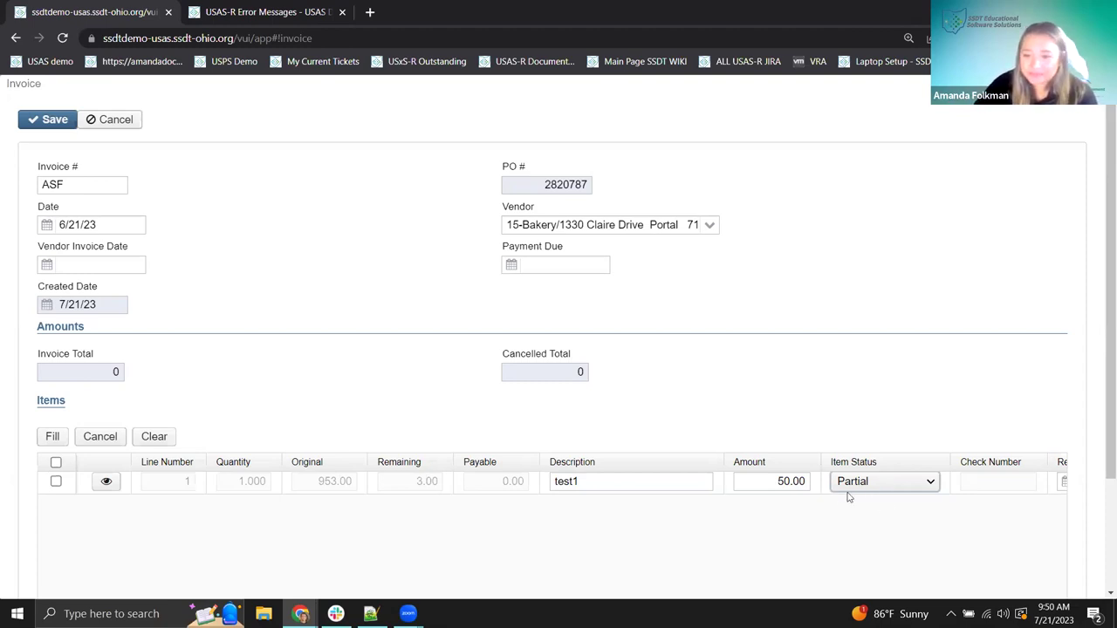
- Give the item description 'test1' with amount 50.00 and save invoice ASF
left_click(666, 481)
left_click(773, 481)
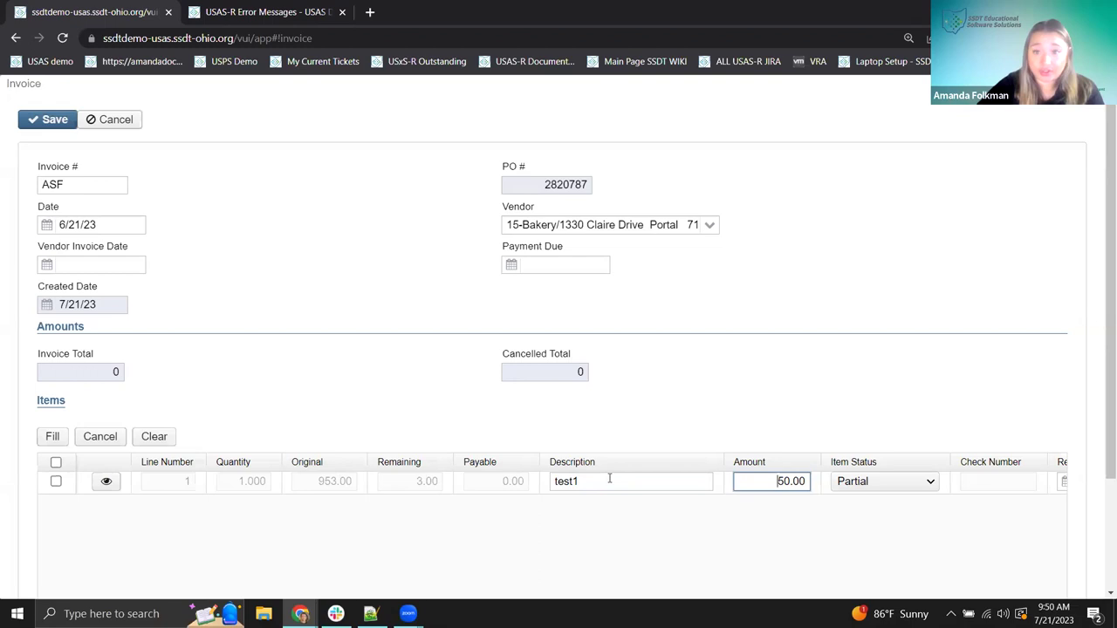
key("Tab")
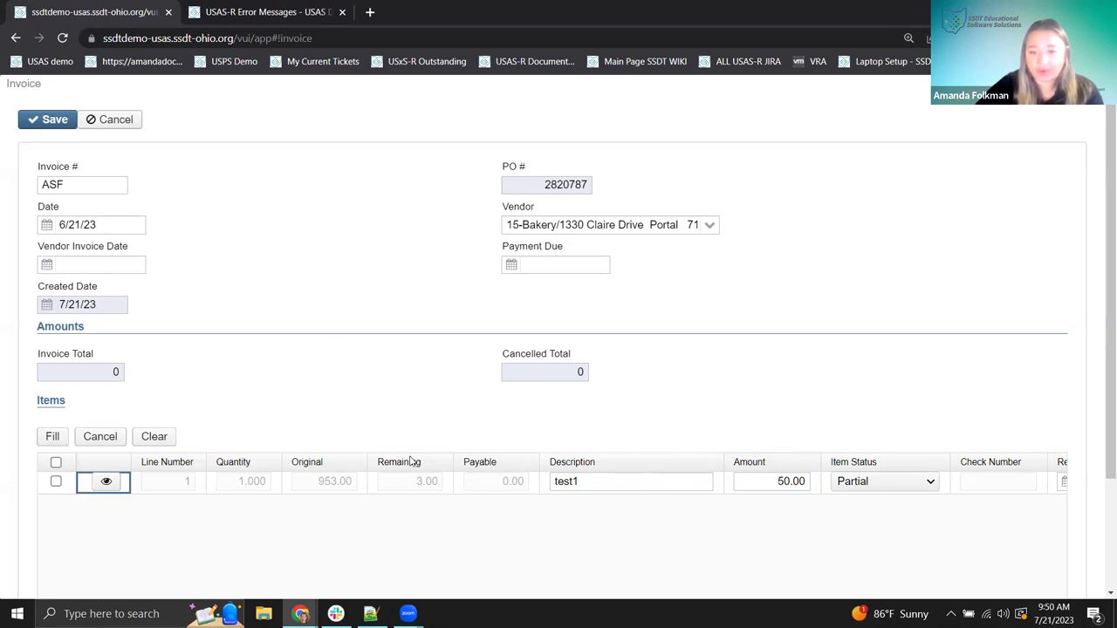
left_click(44, 120)
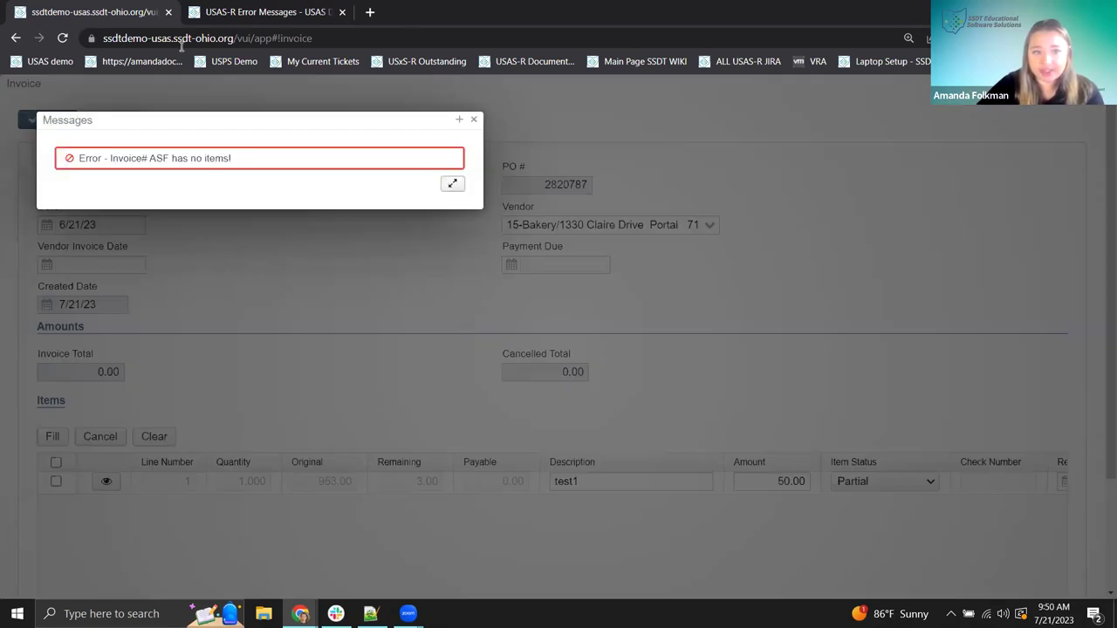
- Dismiss the error and cancel the unsaved ASF invoice, returning to the AP Invoices list
left_click(452, 182)
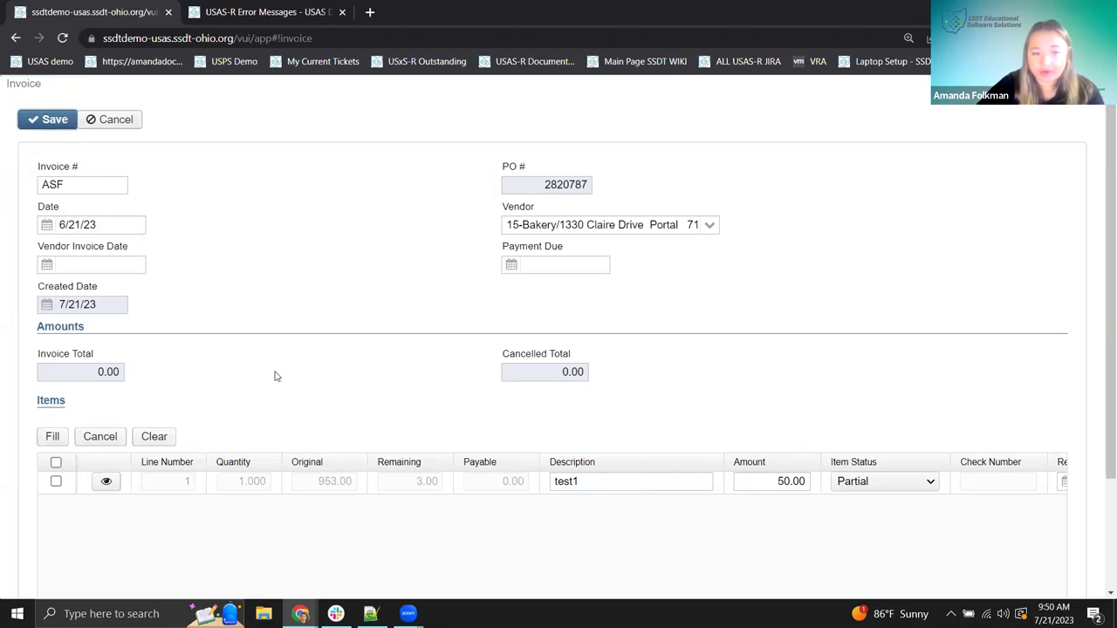
left_click(127, 125)
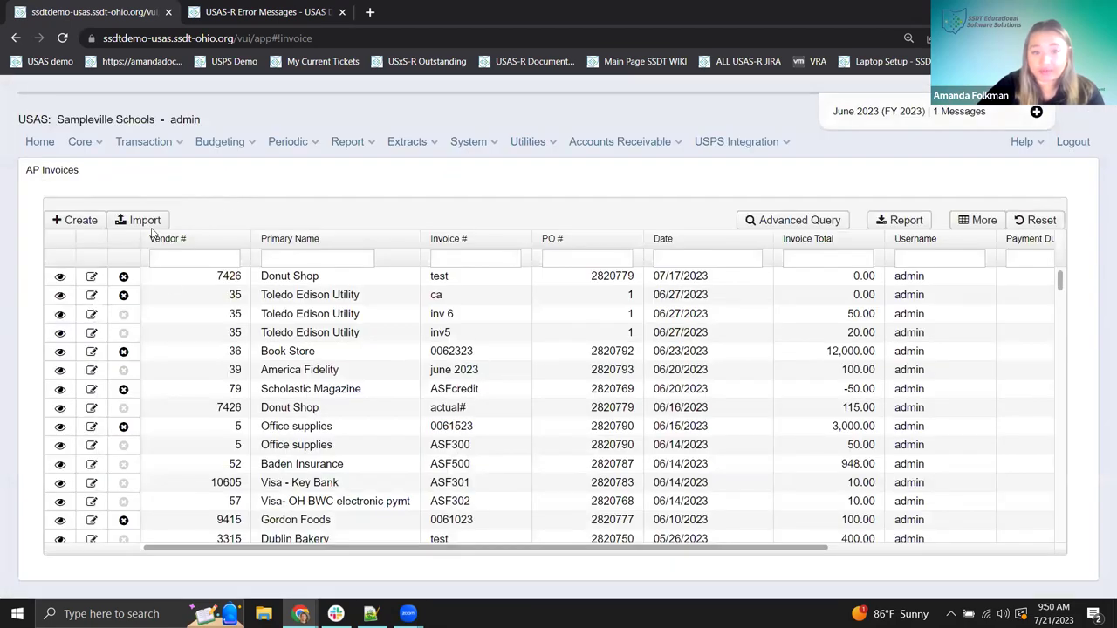
left_click(131, 145)
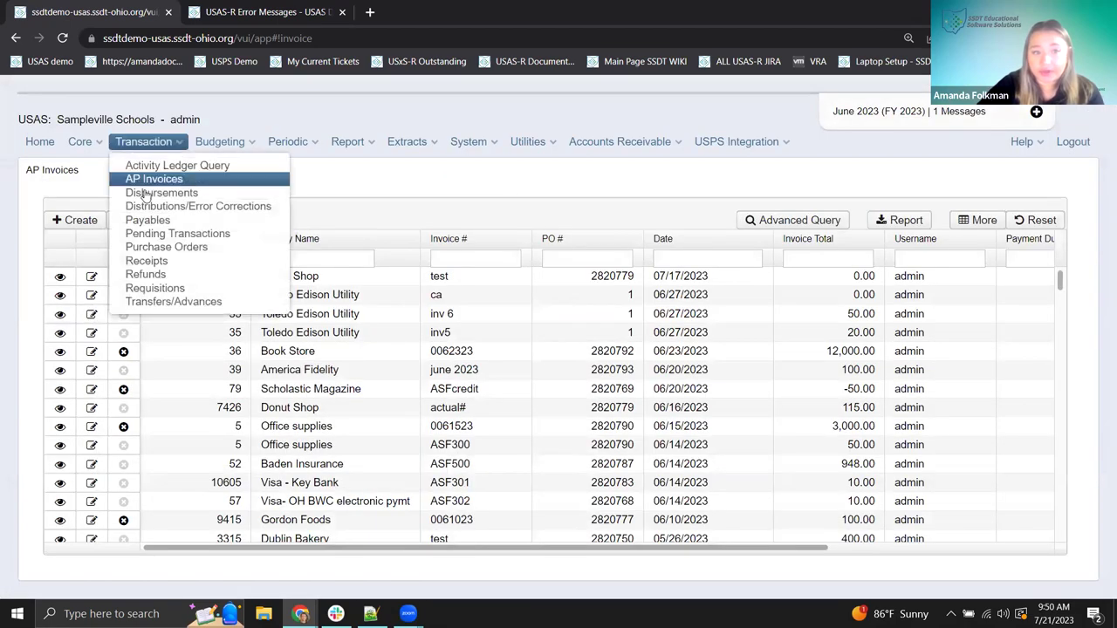
left_click(157, 249)
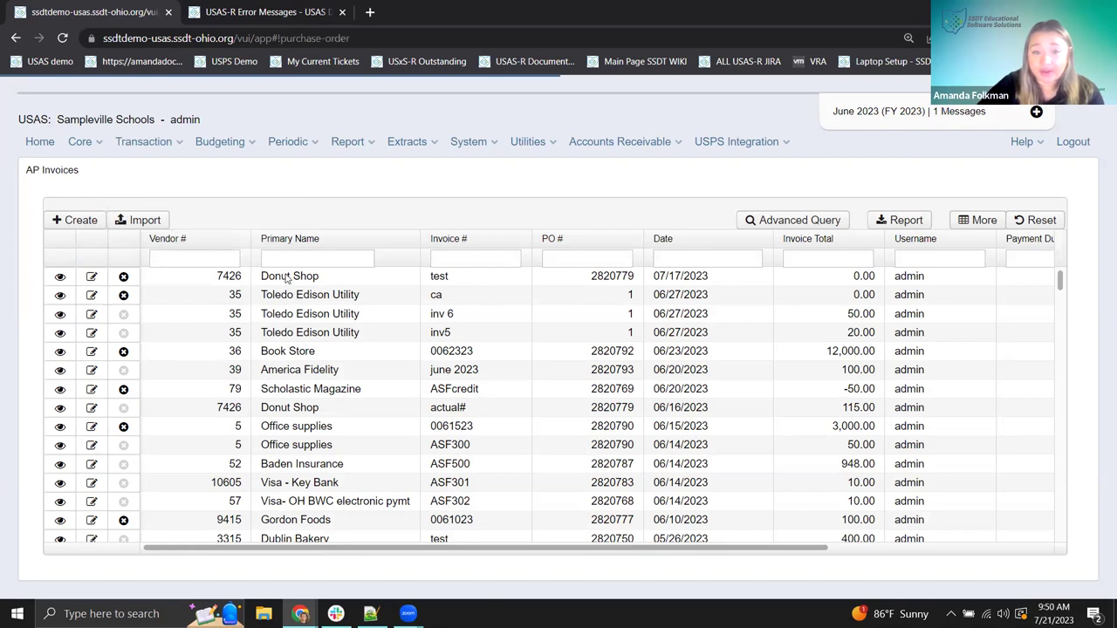
left_click(89, 289)
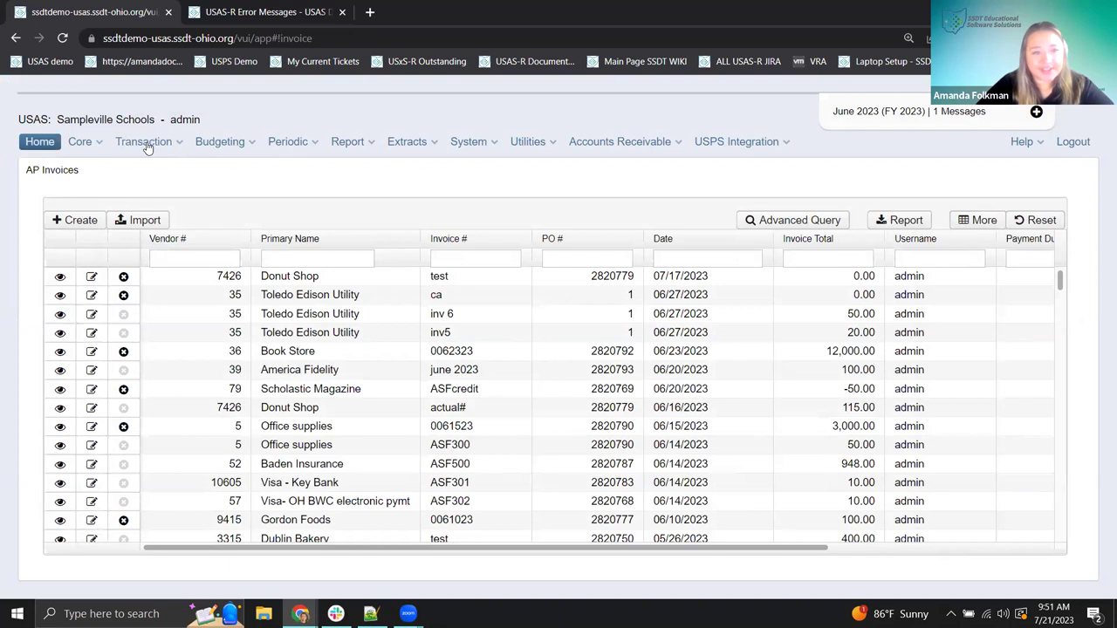
left_click(149, 144)
- Open purchase order 2820787 (953.00 total, item test1) and start a new invoice from it
left_click(166, 247)
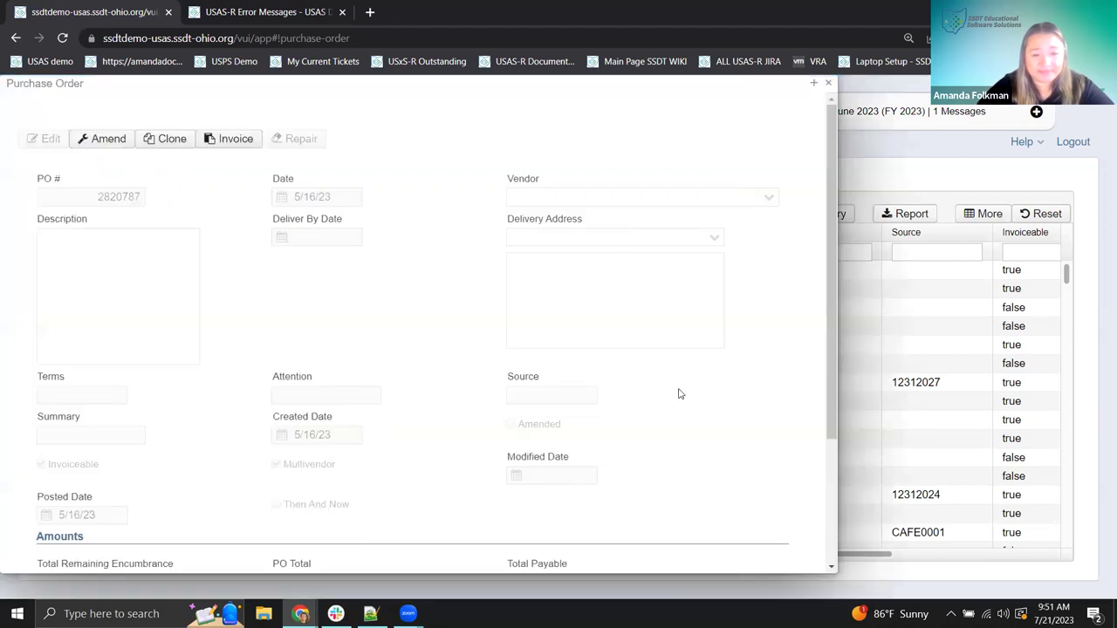
scroll(626, 369, "down", 3)
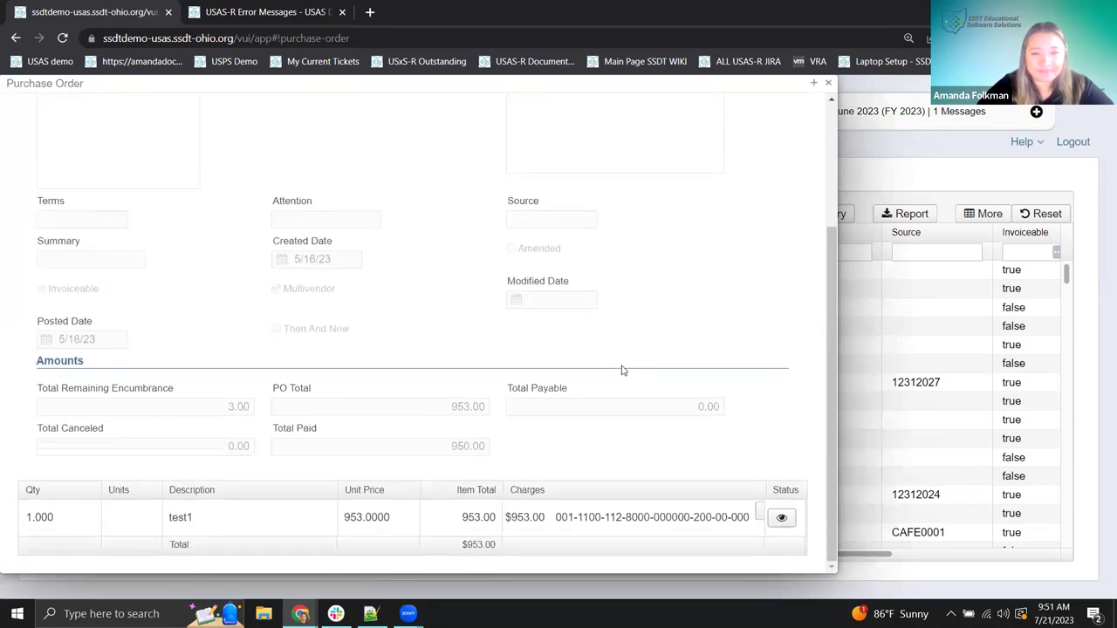
scroll(622, 370, "up", 3)
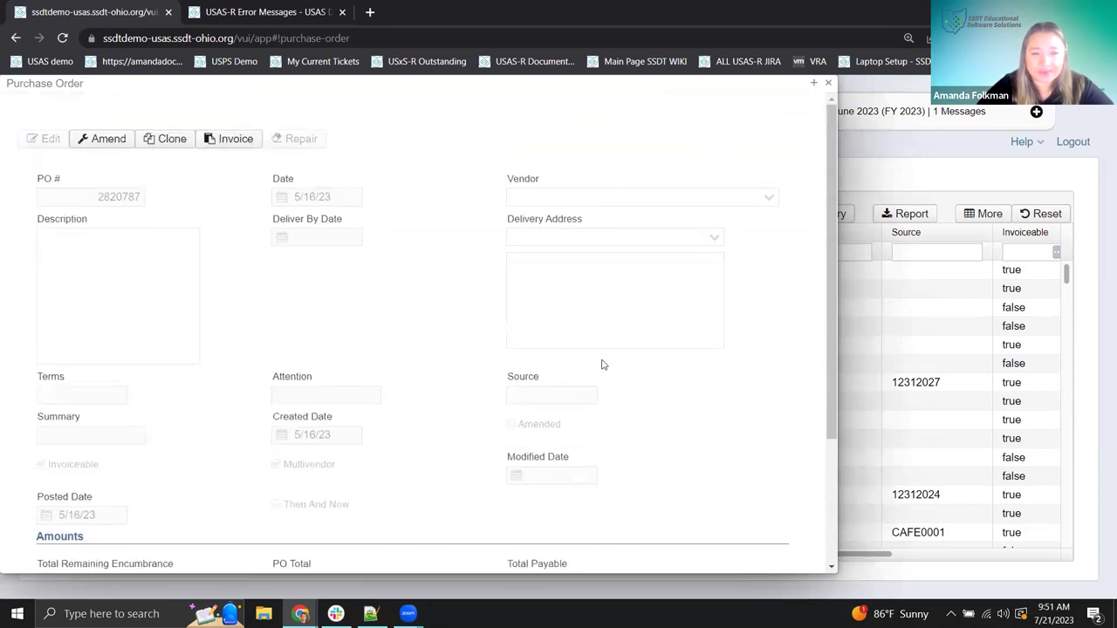
left_click(235, 141)
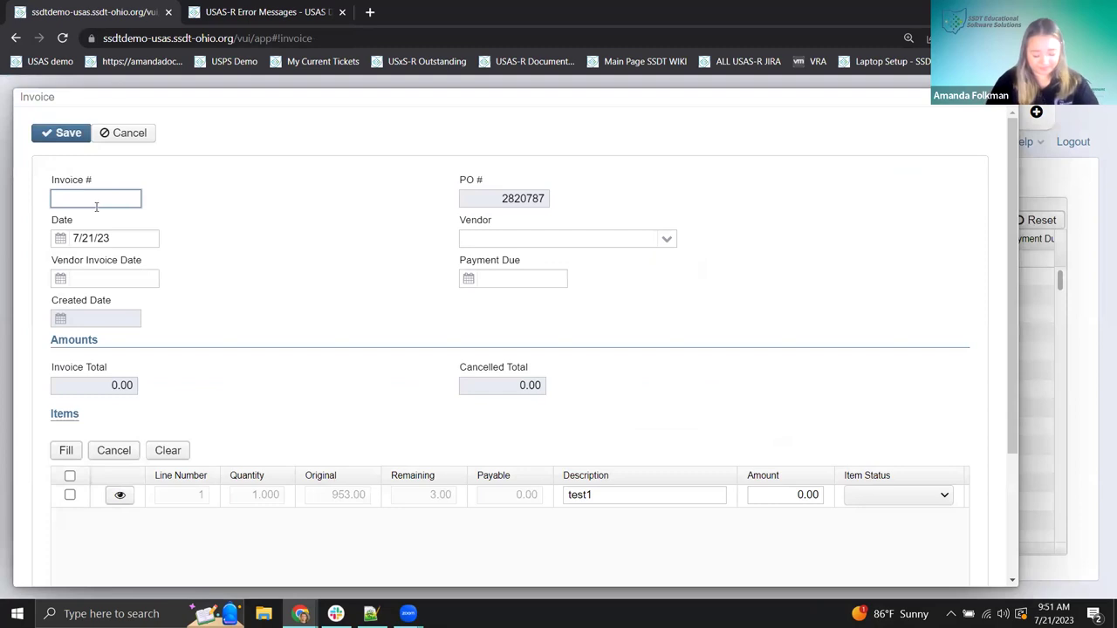
- Fill the invoice header with number ASF, date 6/21/23 and vendor Eulonia Signs
type("ASF")
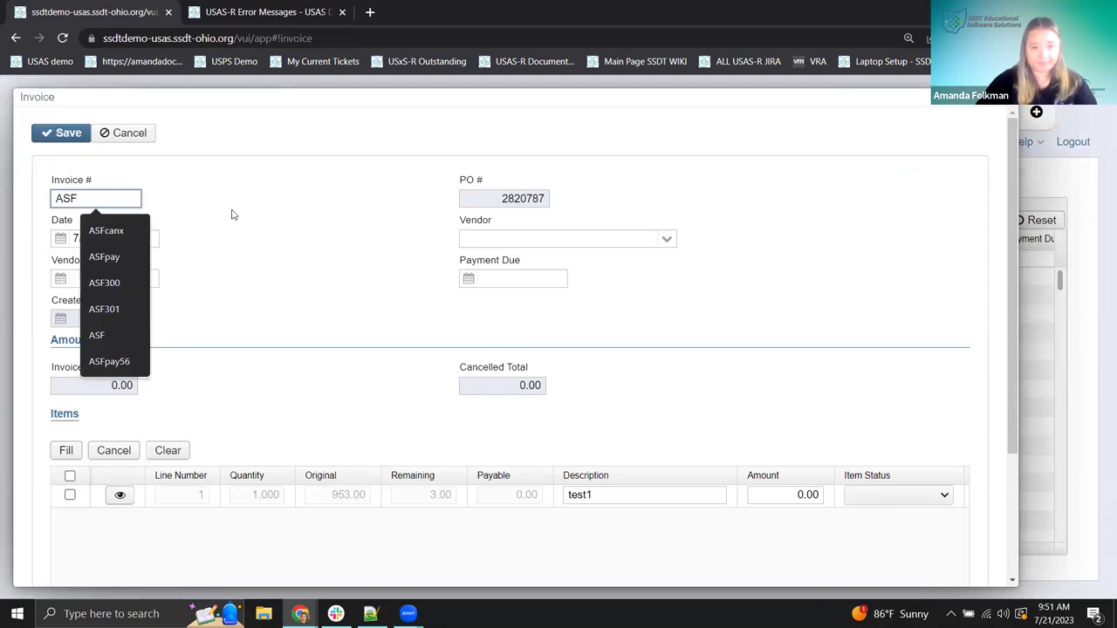
left_click(232, 215)
left_click(77, 237)
key("BackSpace")
type("6")
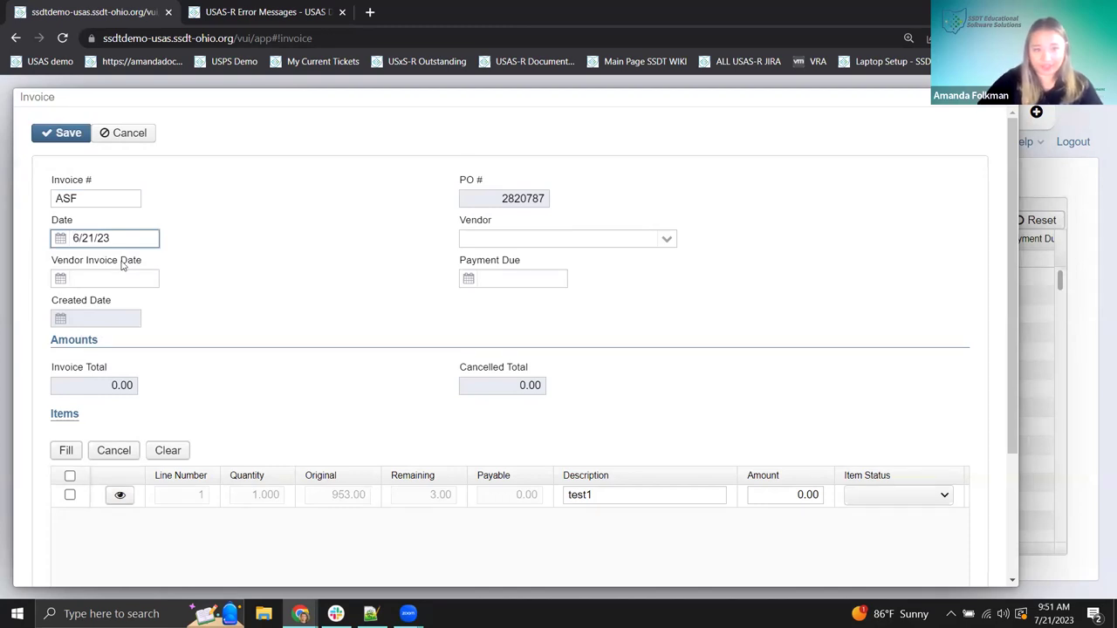
left_click(667, 239)
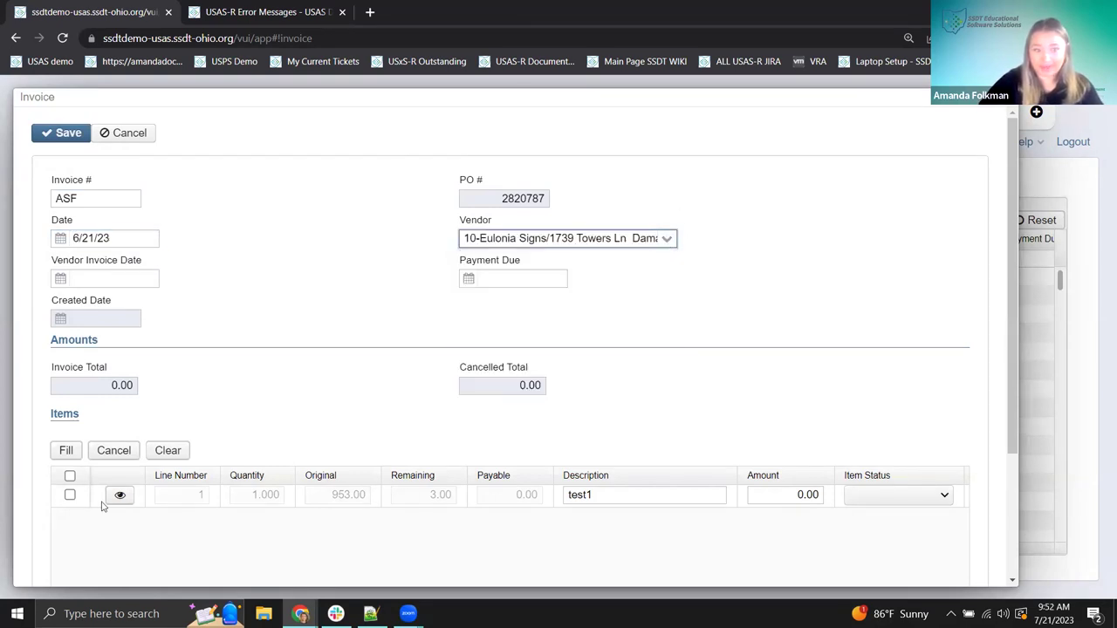
- Set the test1 line amount to 50.00 with status Partial, and save the invoice
left_click(777, 498)
type("5")
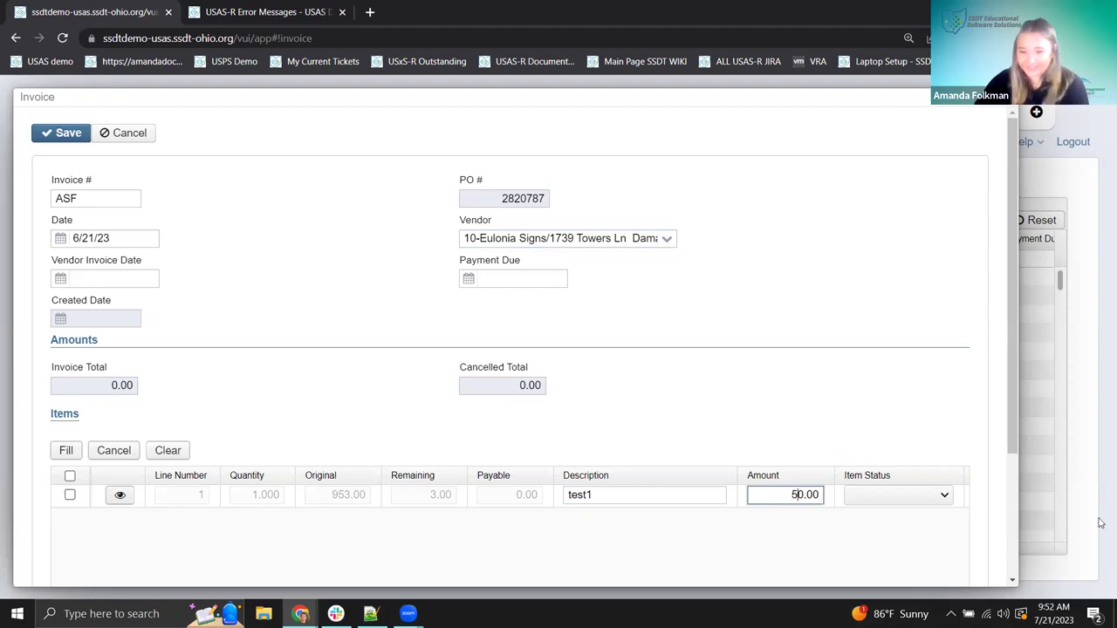
left_click(934, 497)
left_click(886, 512)
left_click(885, 499)
left_click(884, 522)
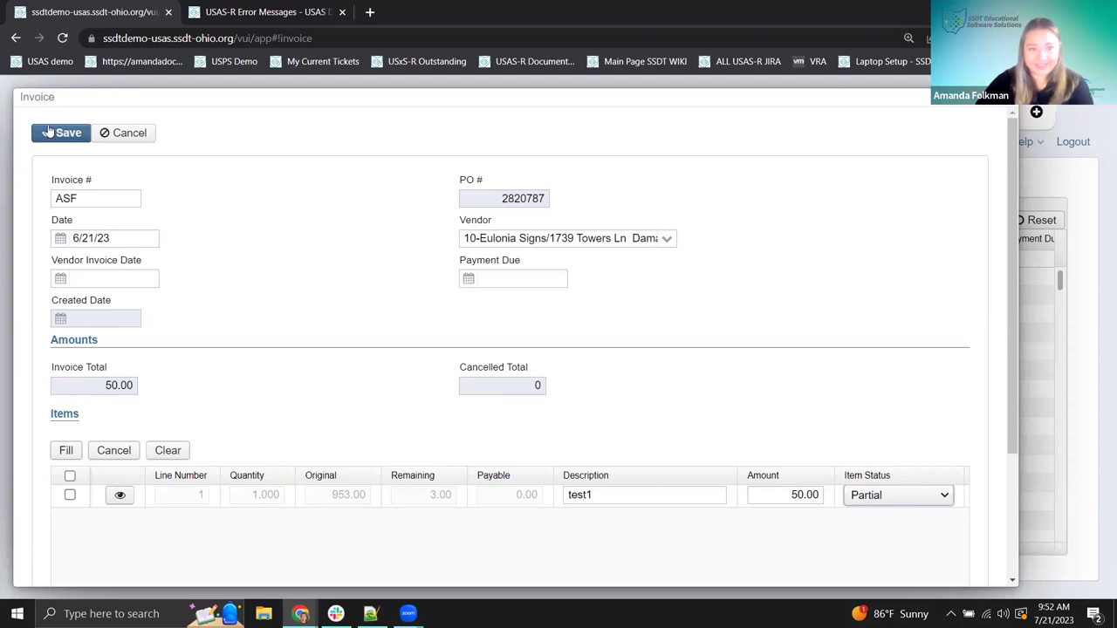
left_click(55, 137)
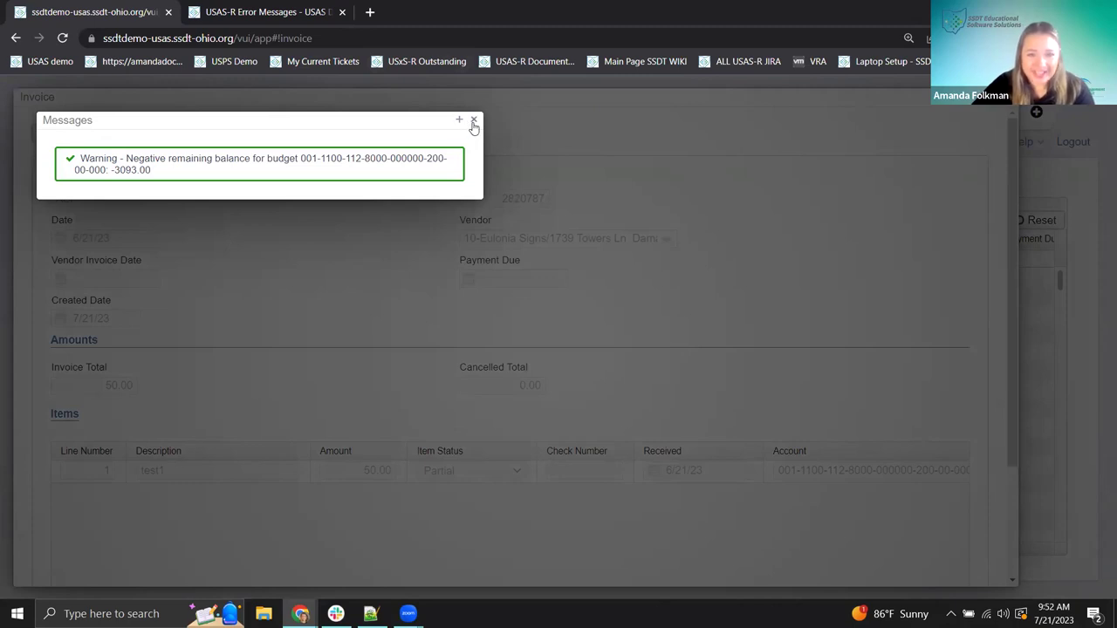
- Dismiss the -3093.00 negative budget warning and close invoice ASF, back to the AP Invoices list
left_click(504, 159)
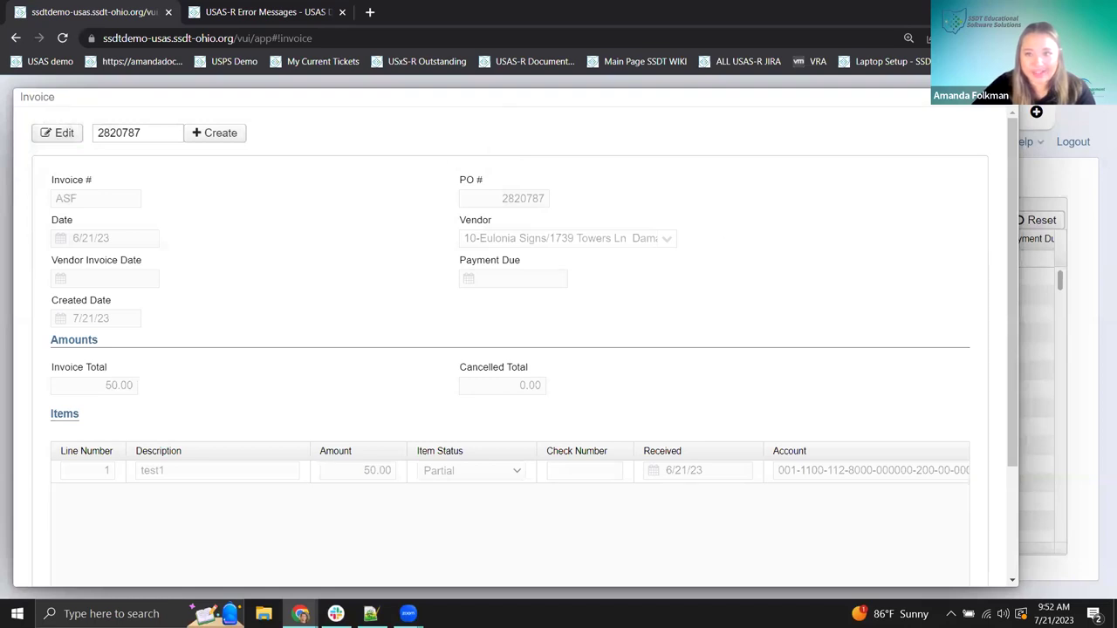
key("Escape")
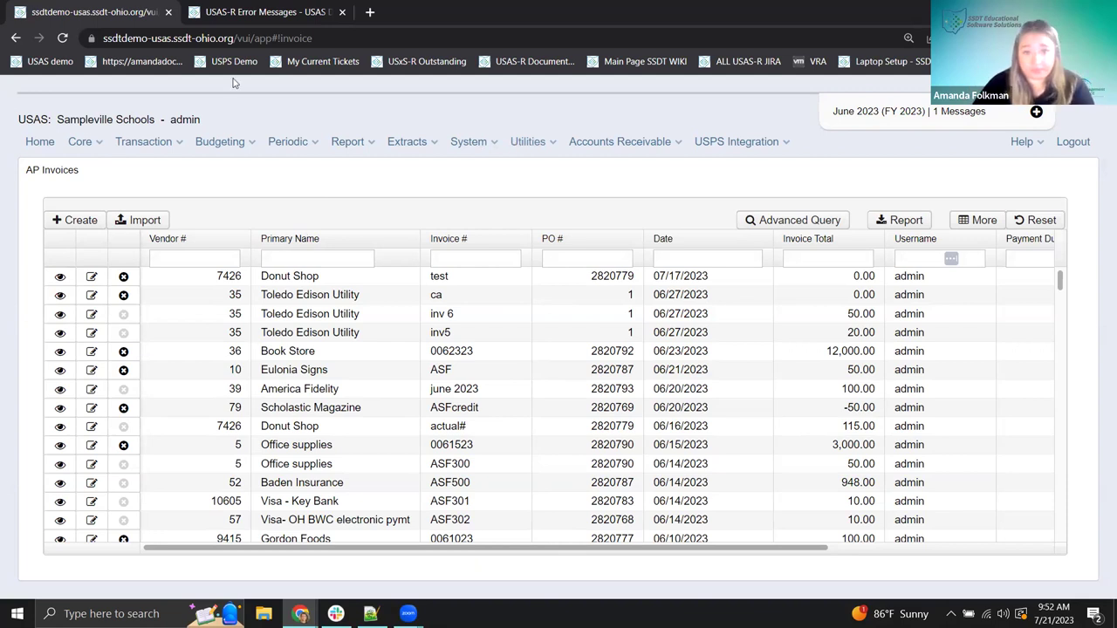
left_click(522, 143)
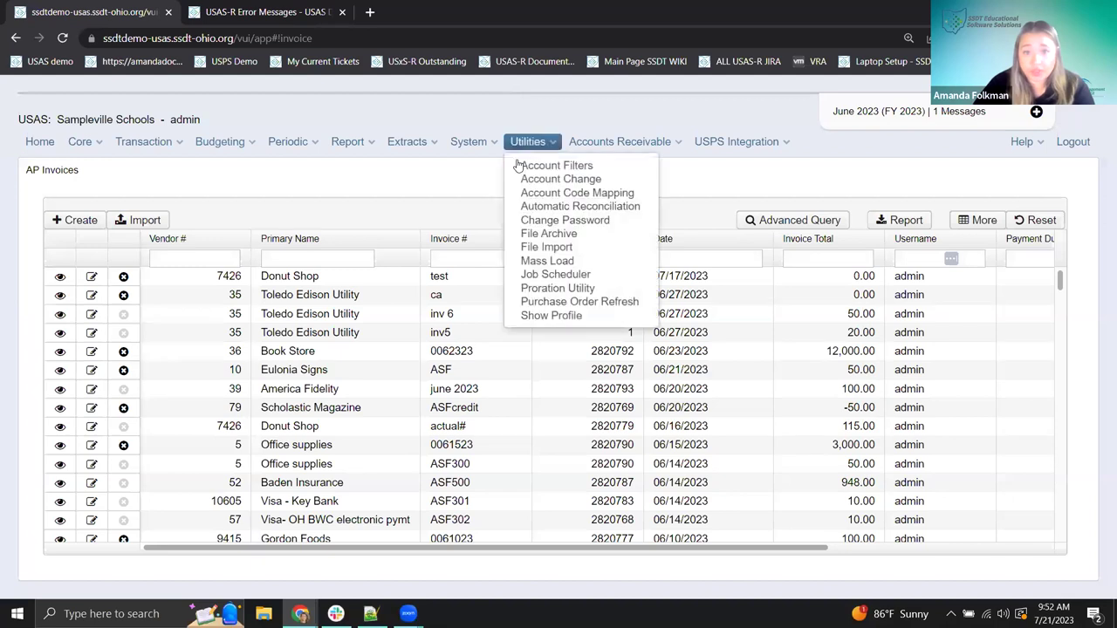
- Open System > Rules and paste org.ssdt_ohio.usas.model.invoice into the Name filter
left_click(473, 144)
left_click(475, 275)
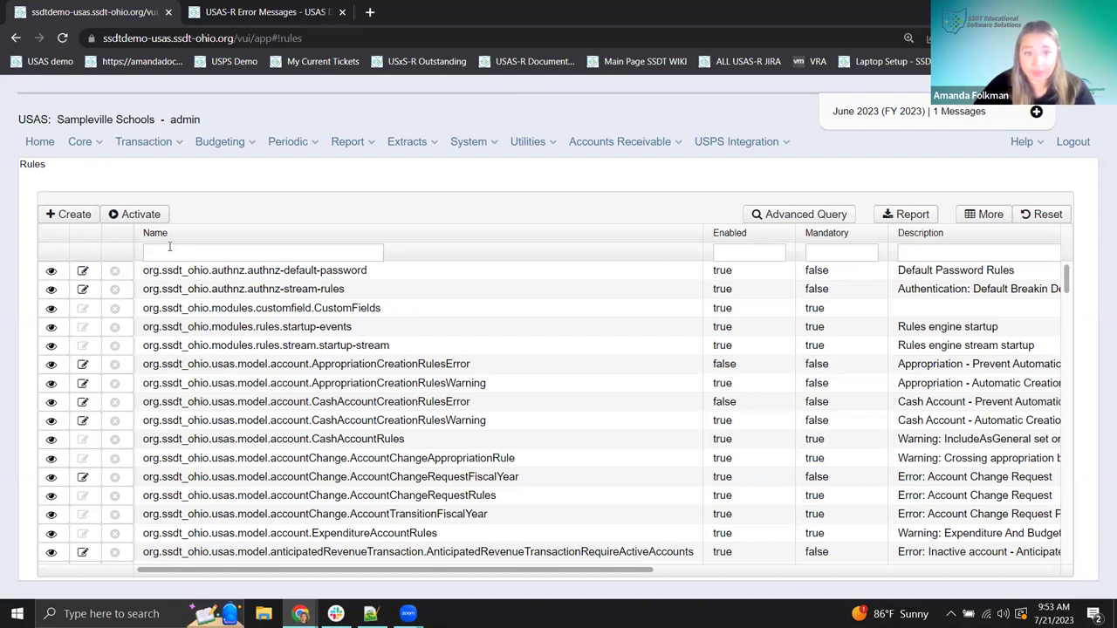
left_click(169, 251)
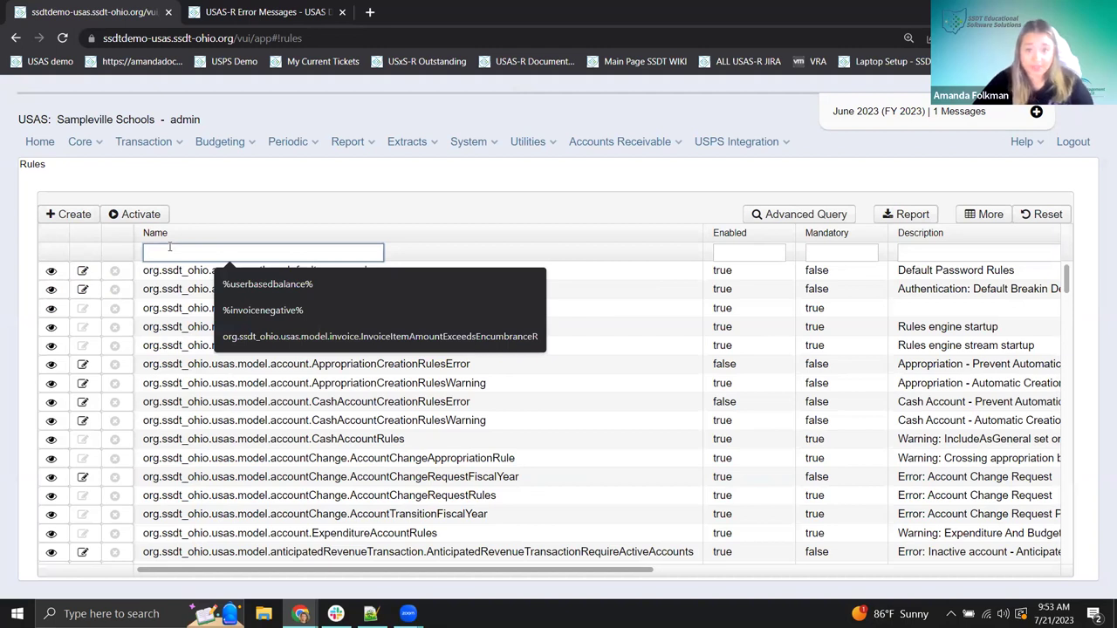
key("ctrl+v")
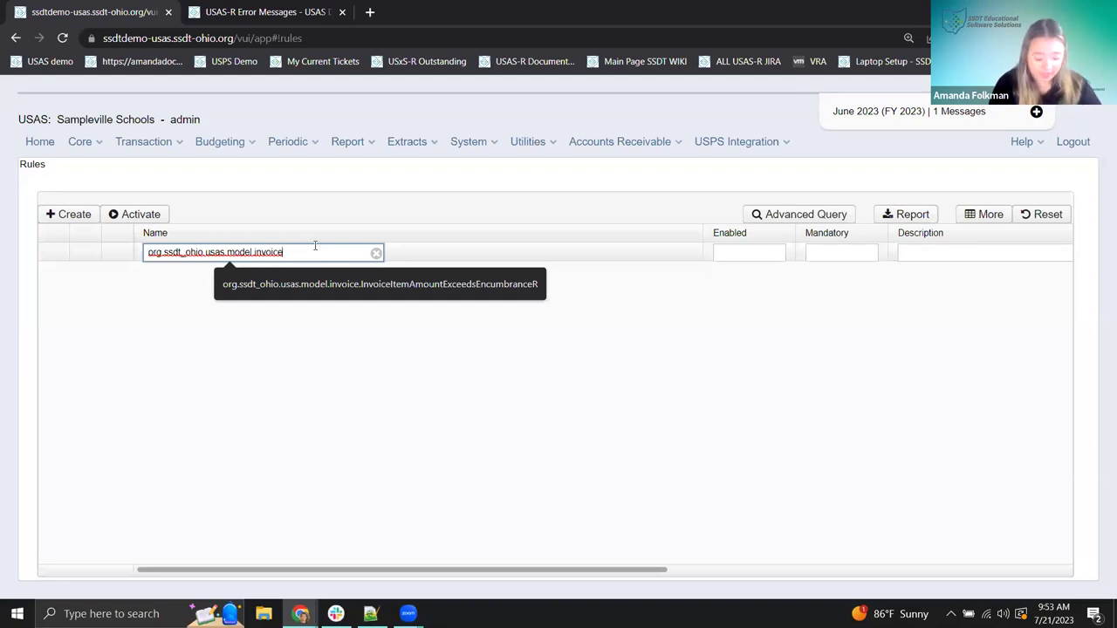
- Add a % wildcard to the name filter and scroll right to the Enabled, Mandatory and Description columns
type("%")
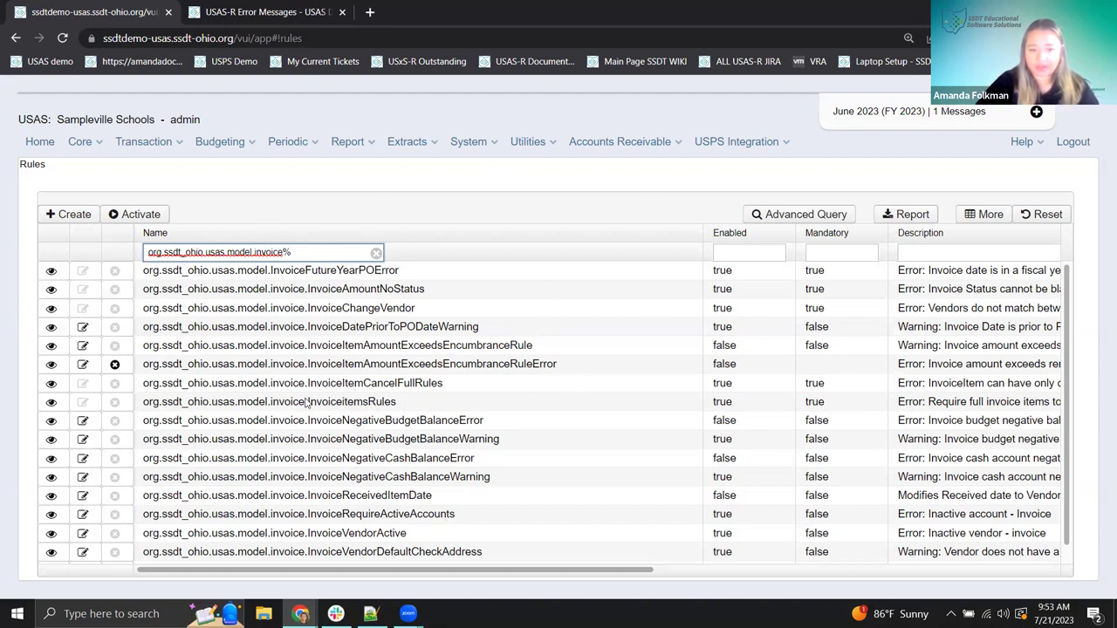
scroll(796, 425, "right", 3)
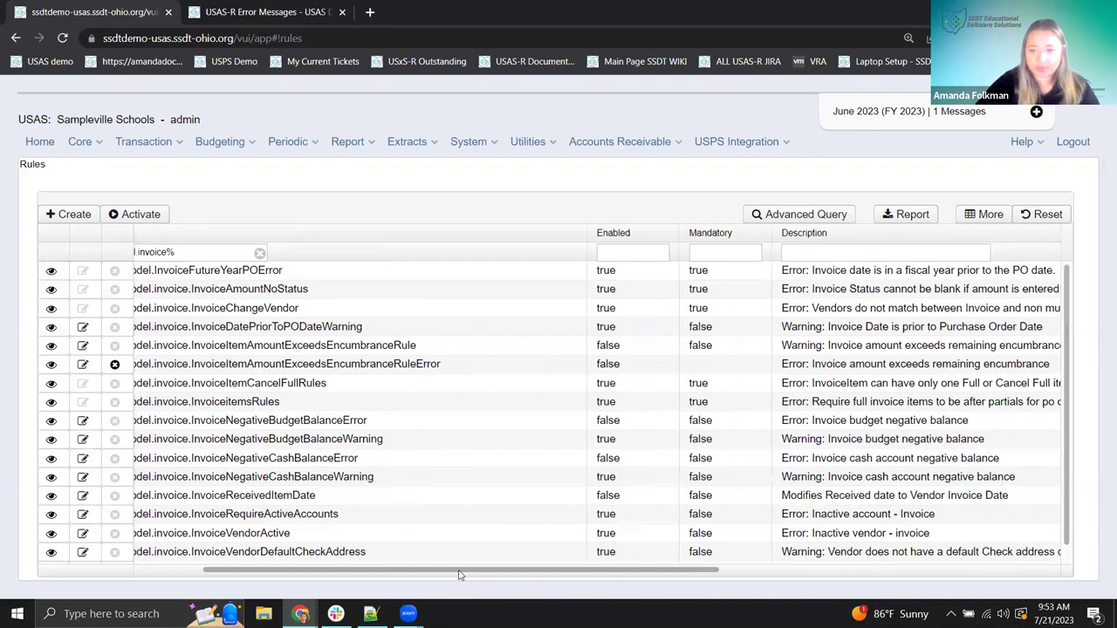
left_click_drag(612, 573, 828, 563)
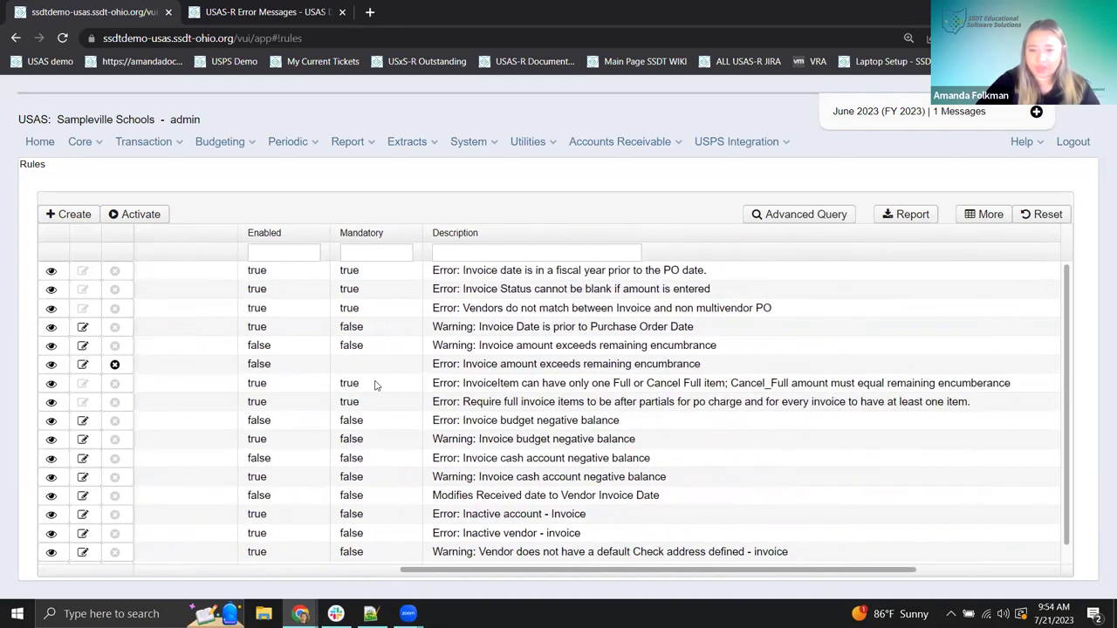
left_click(479, 412)
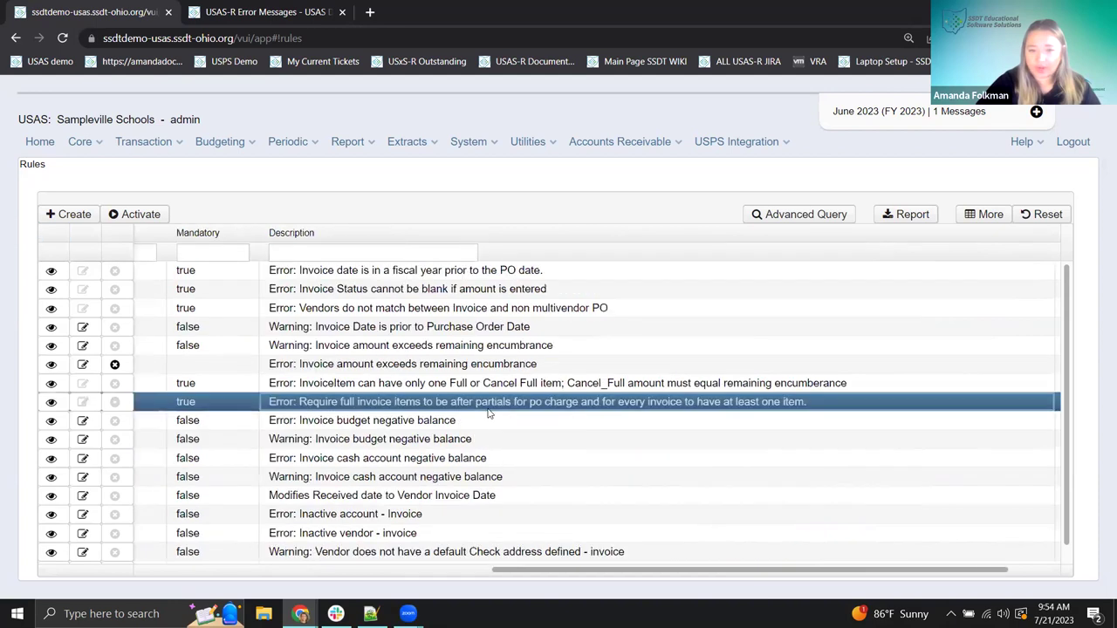
left_click_drag(617, 291, 938, 300)
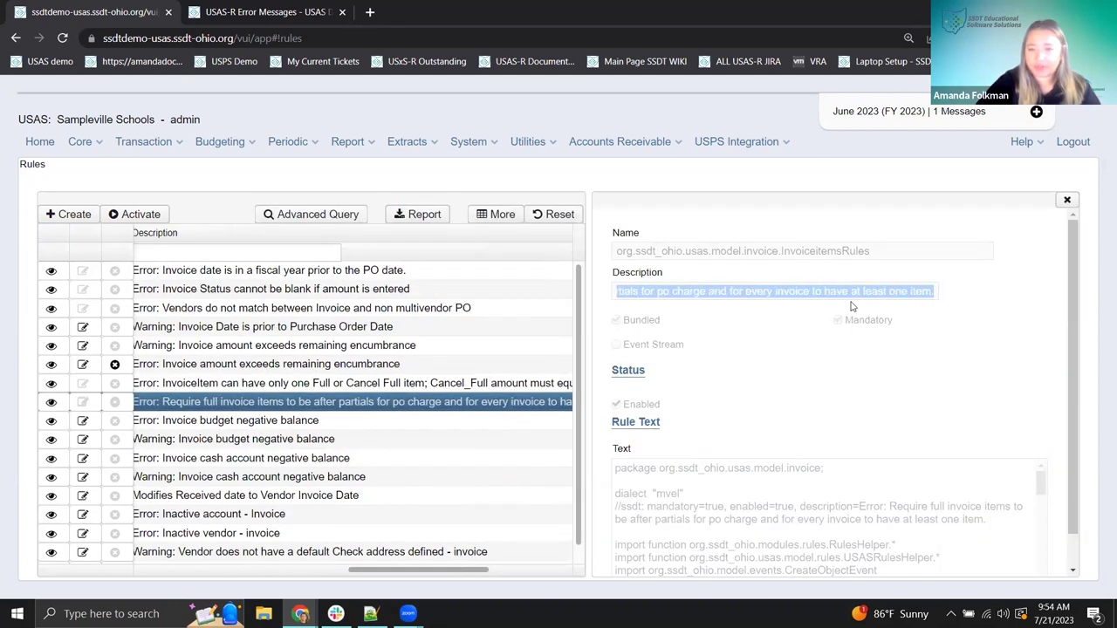
left_click(775, 297)
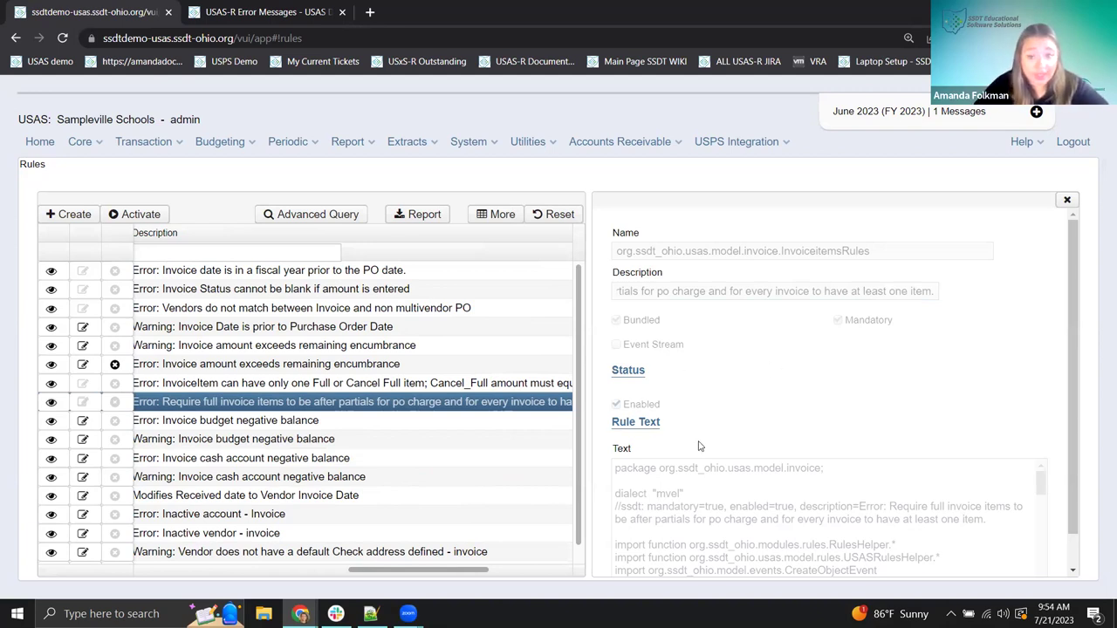
scroll(756, 444, "down", 5)
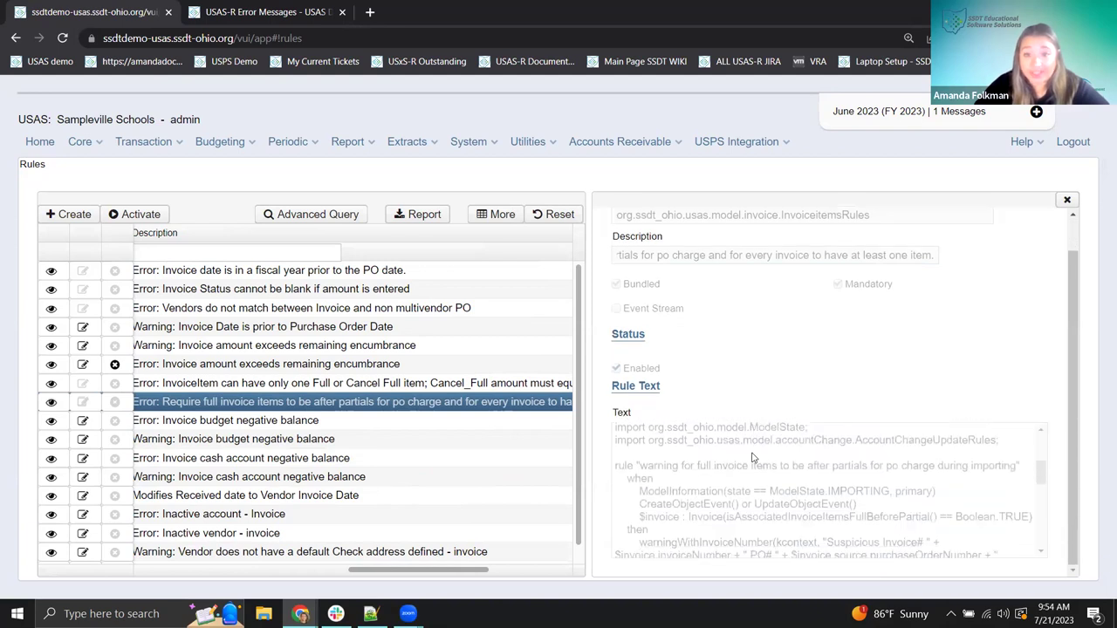
scroll(761, 486, "down", 2)
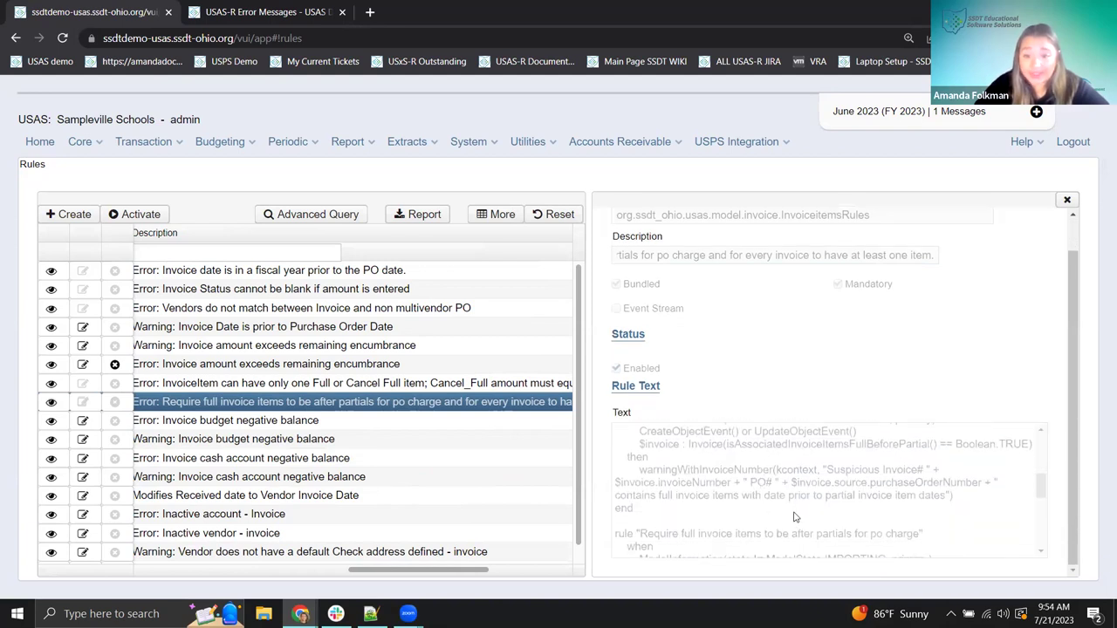
scroll(796, 481, "down", 2)
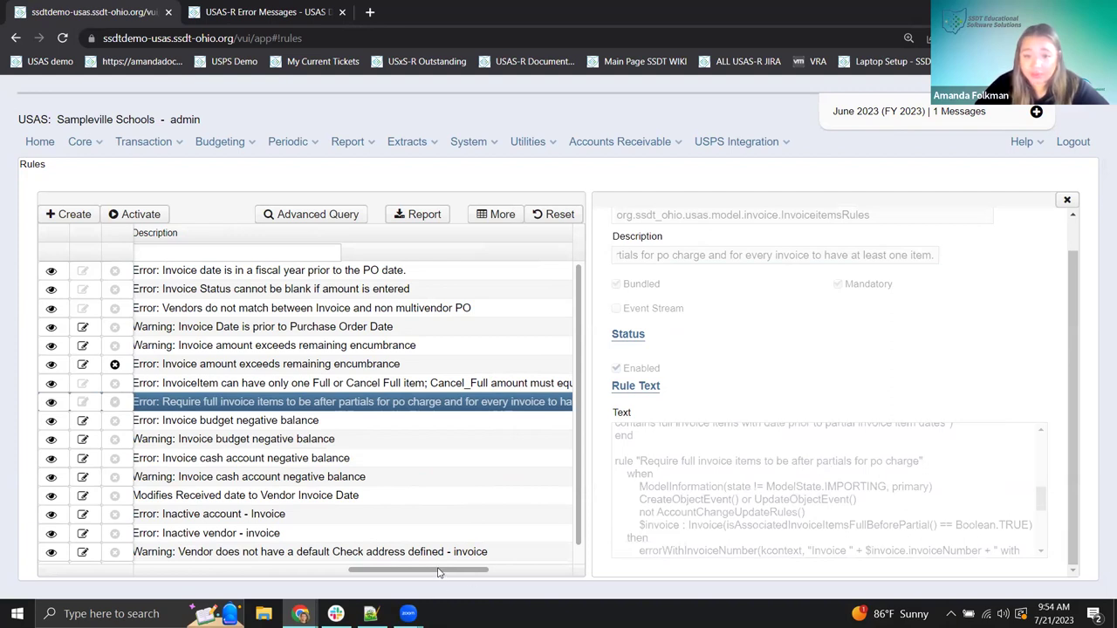
left_click_drag(420, 572, 253, 567)
scroll(273, 551, "right", 3)
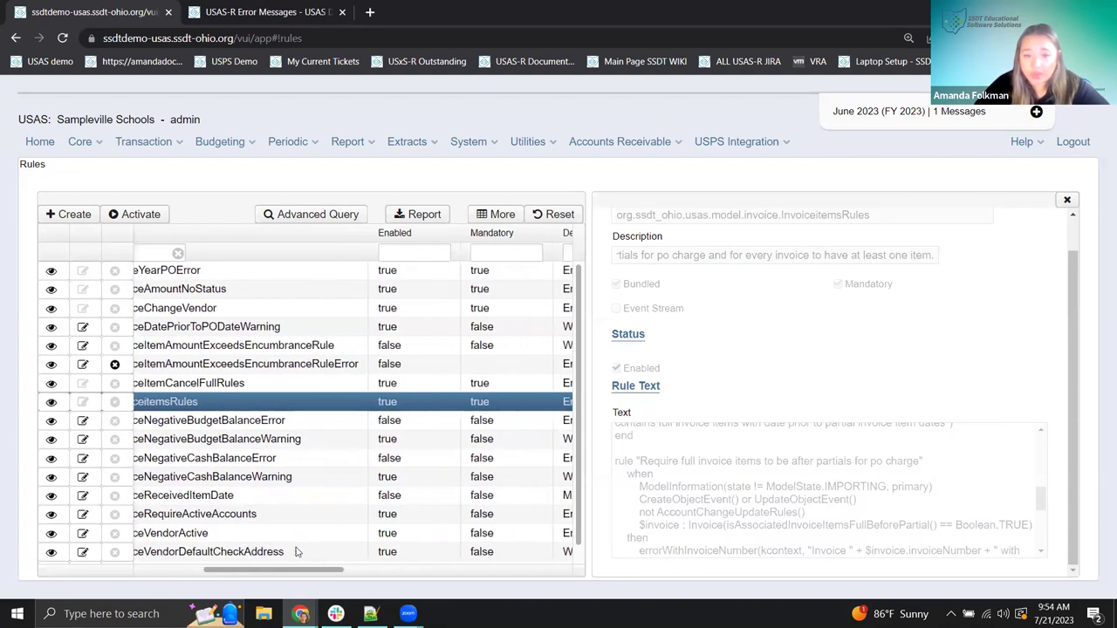
left_click(1066, 200)
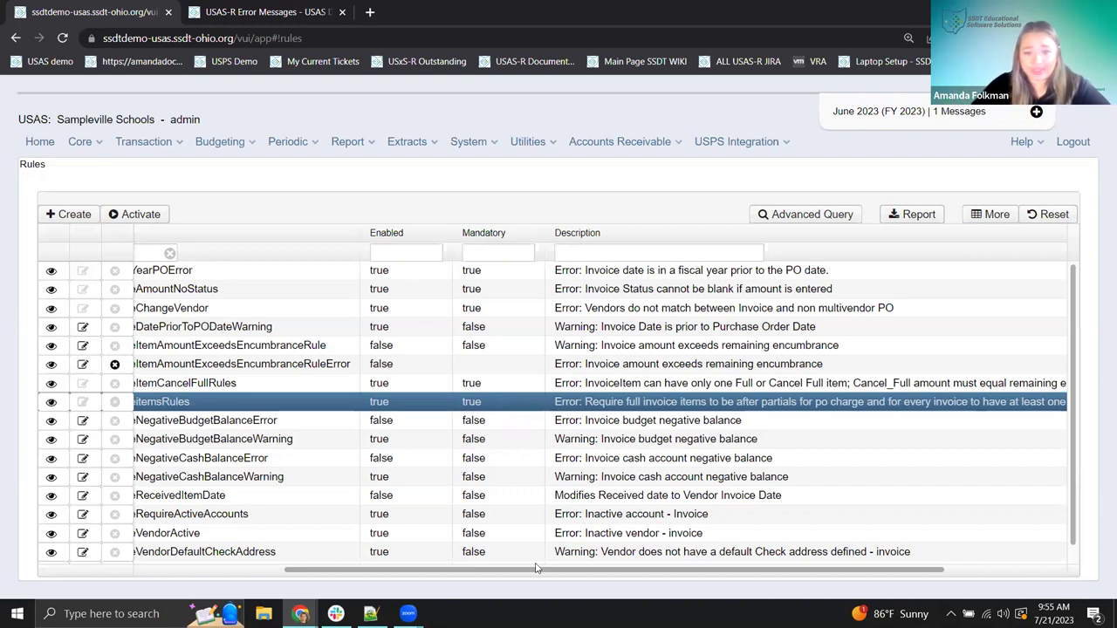
- Scroll the Rules grid back left and go to Core > Posting Periods, where June 2023 is open
left_click_drag(485, 576, 336, 578)
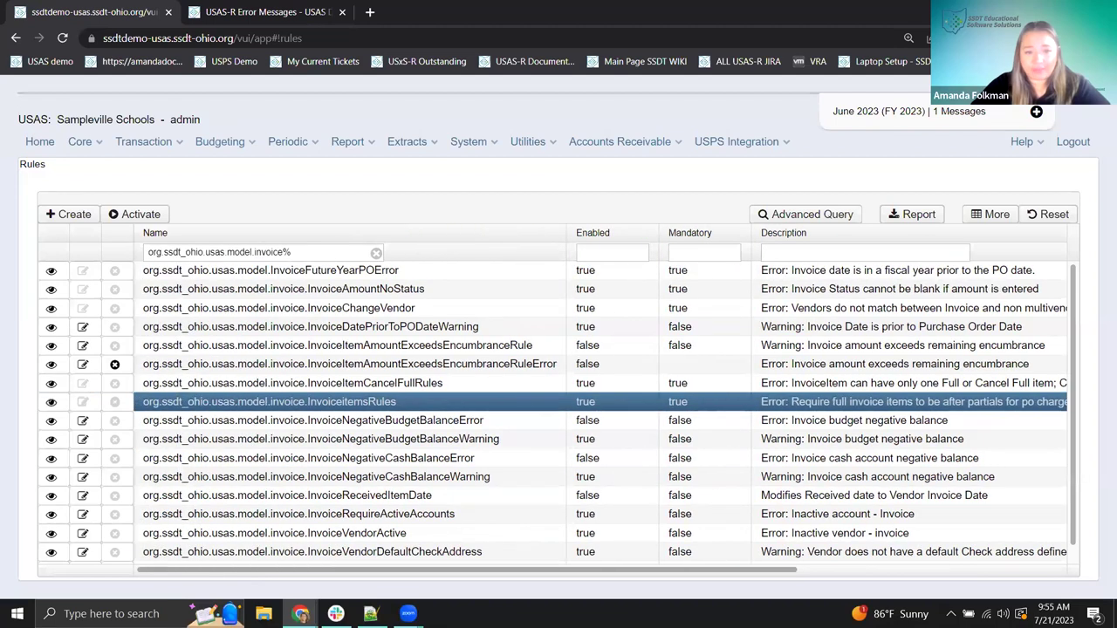
left_click(80, 143)
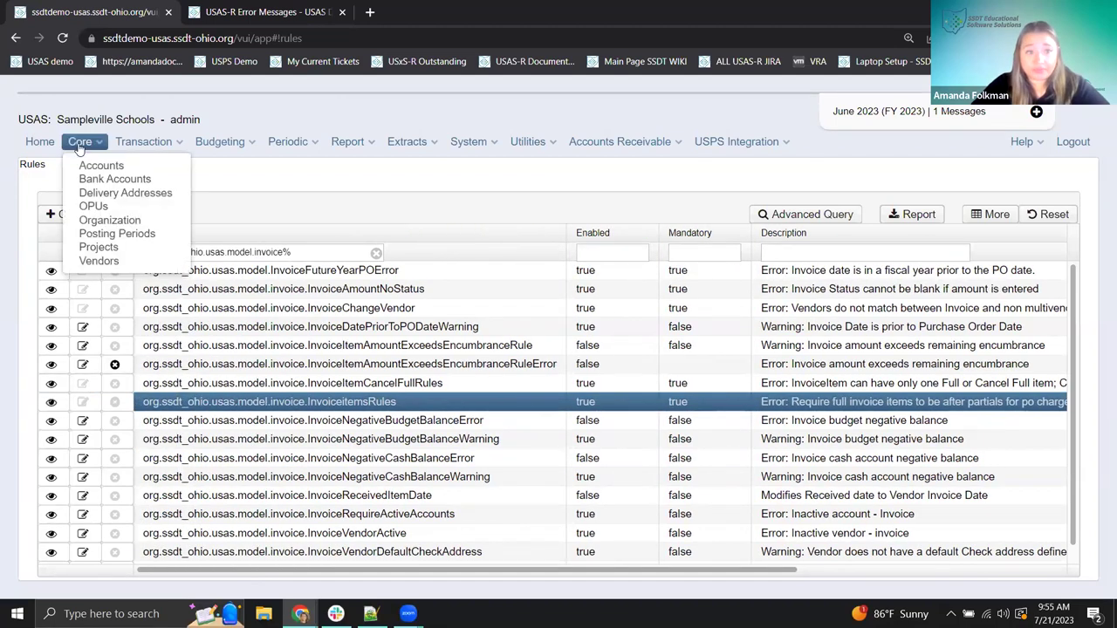
left_click(137, 237)
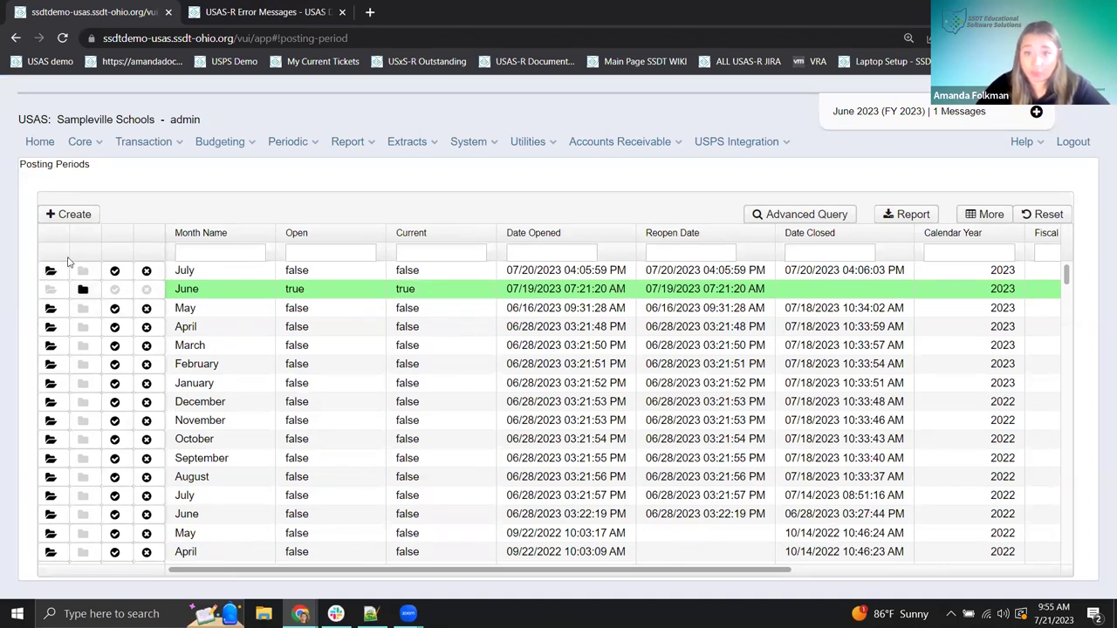
- Try reopening closed July, copy 'org.ssdt_ohio.usas.model.postingPeriod' from the error, and dismiss it
left_click(50, 272)
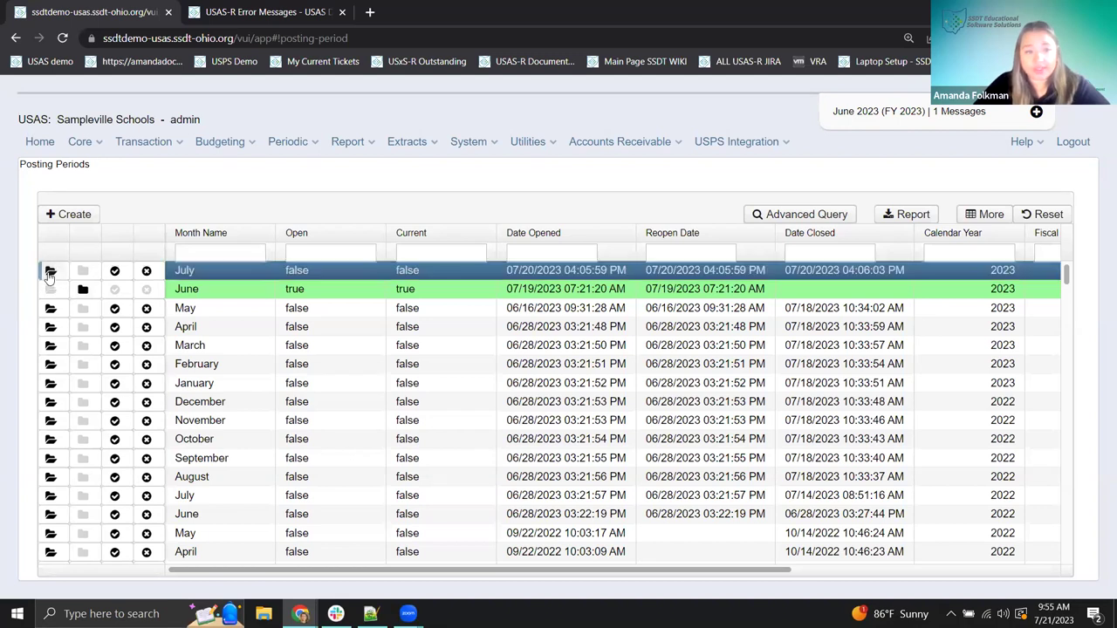
left_click(50, 272)
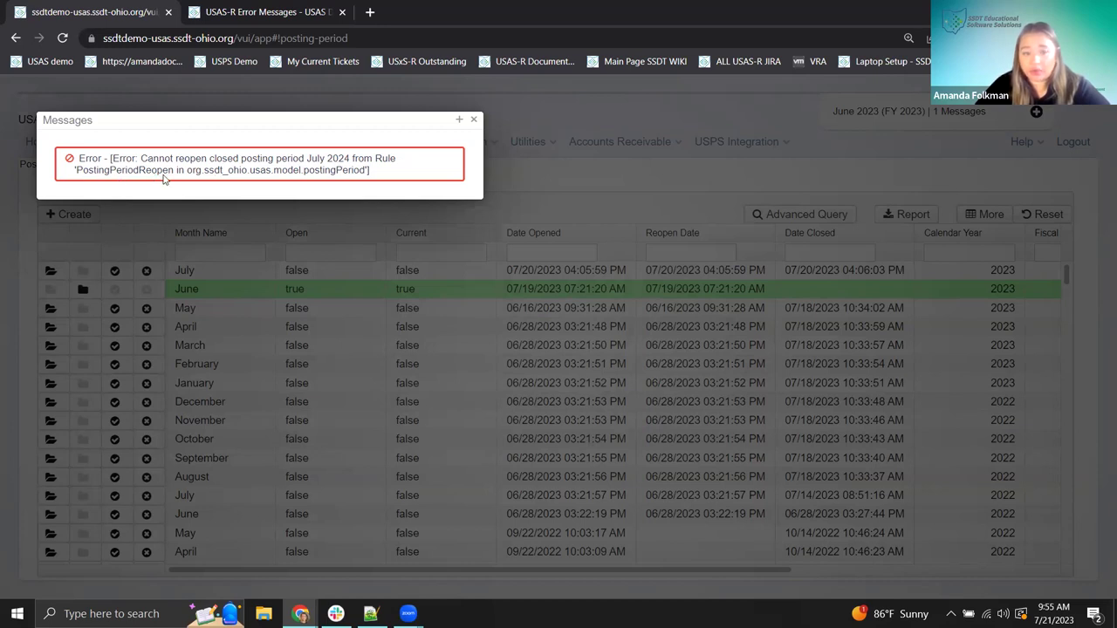
left_click_drag(186, 171, 367, 174)
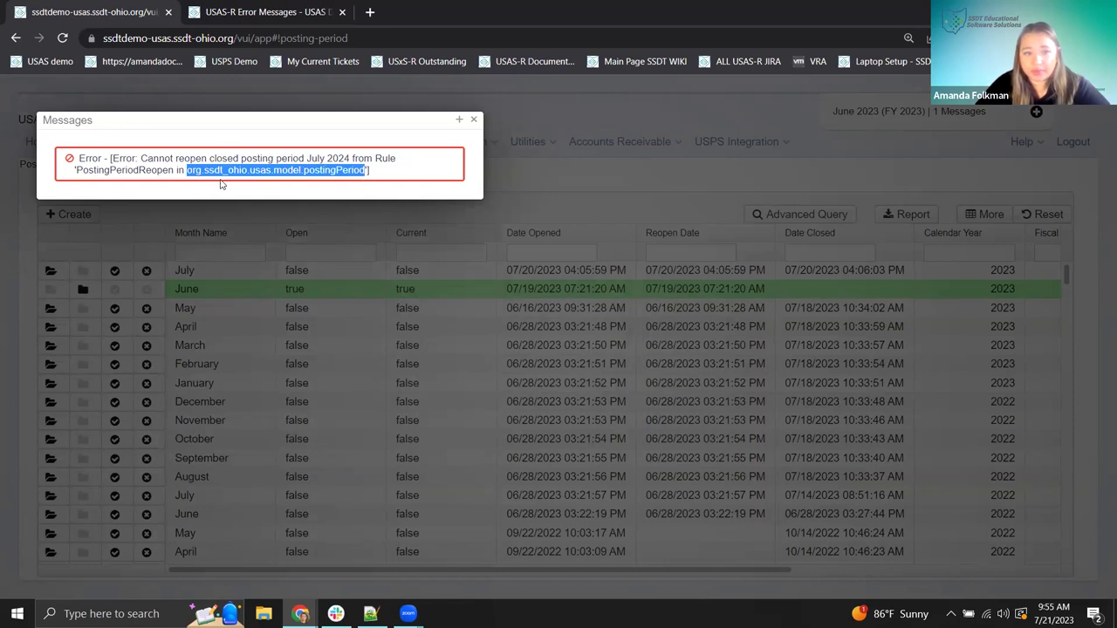
right_click(230, 172)
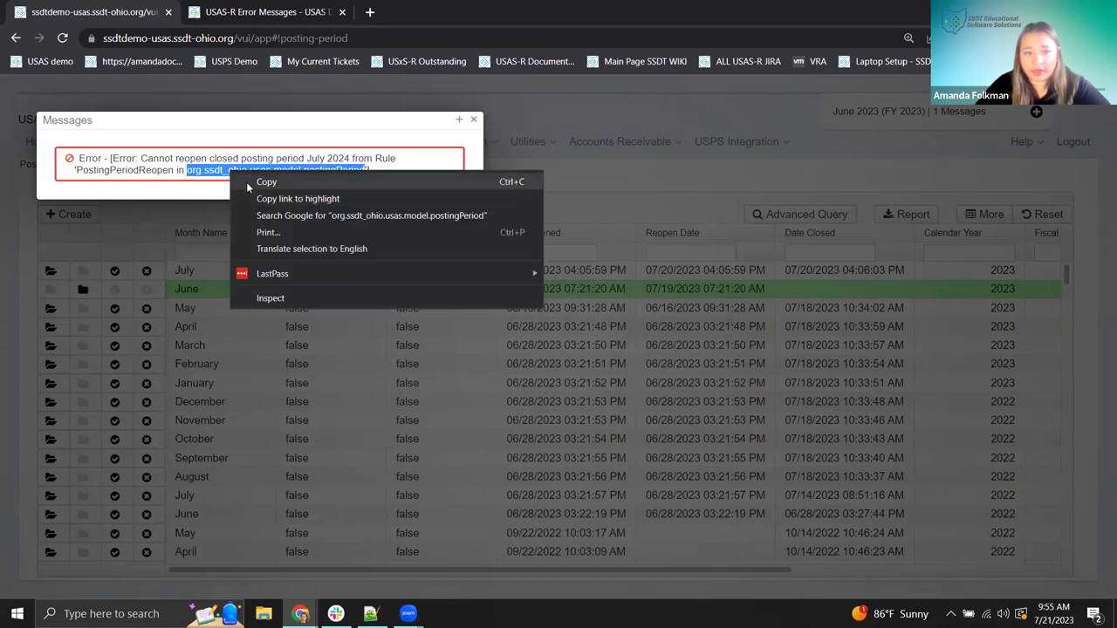
left_click(249, 179)
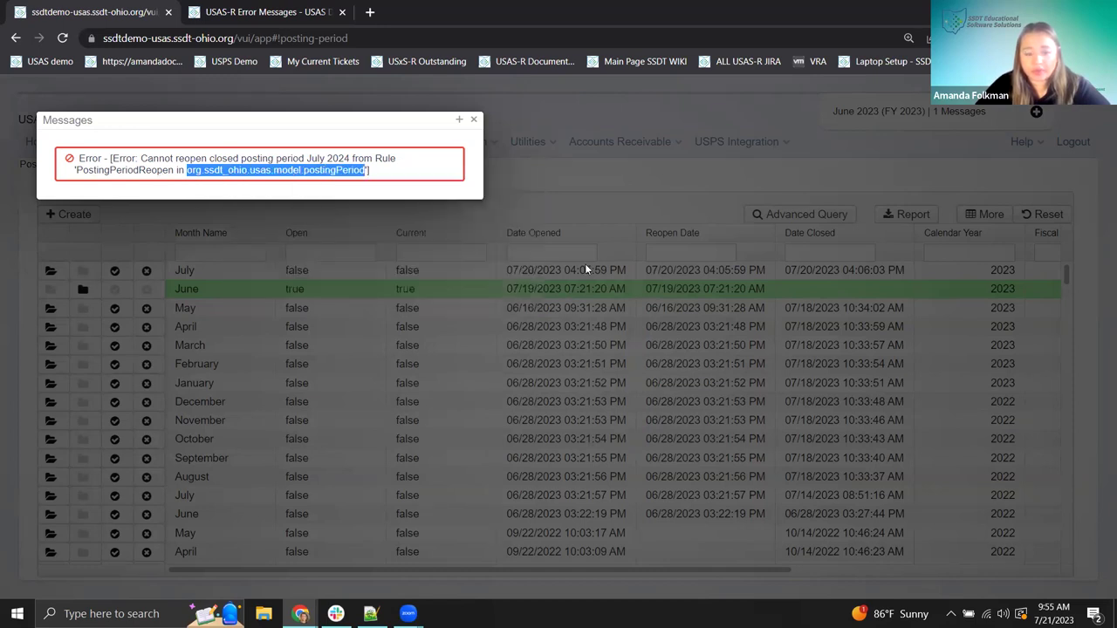
left_click(474, 119)
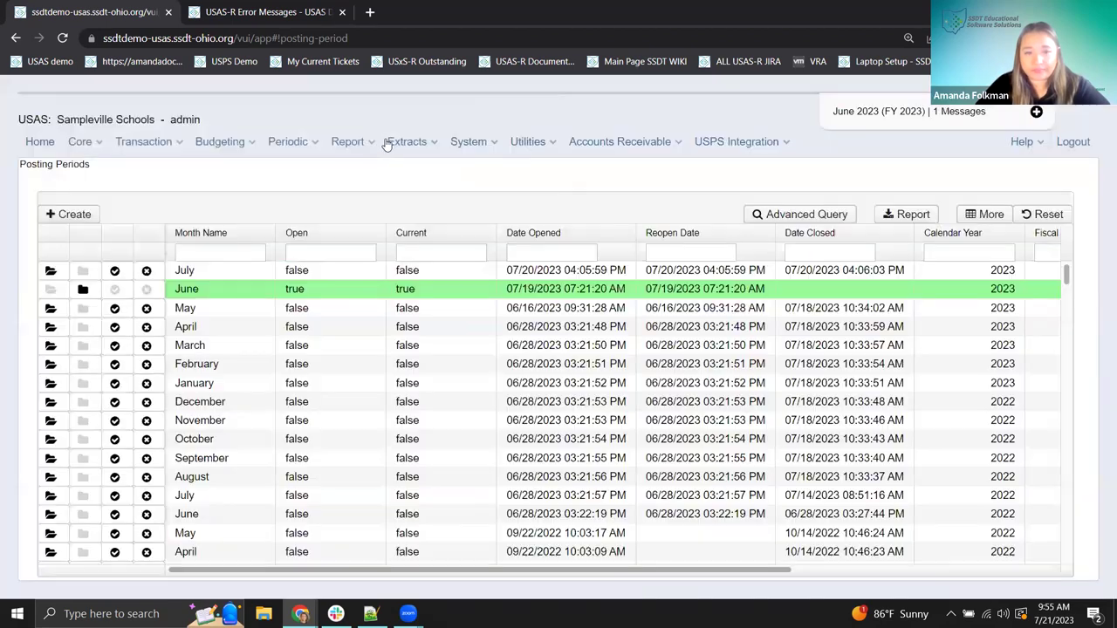
- Filter Rules by org.ssdt_ohio.usas.model.postingPeriod% to list three rules, including PostingPeriodReOpen
left_click(471, 144)
left_click(472, 275)
left_click(199, 253)
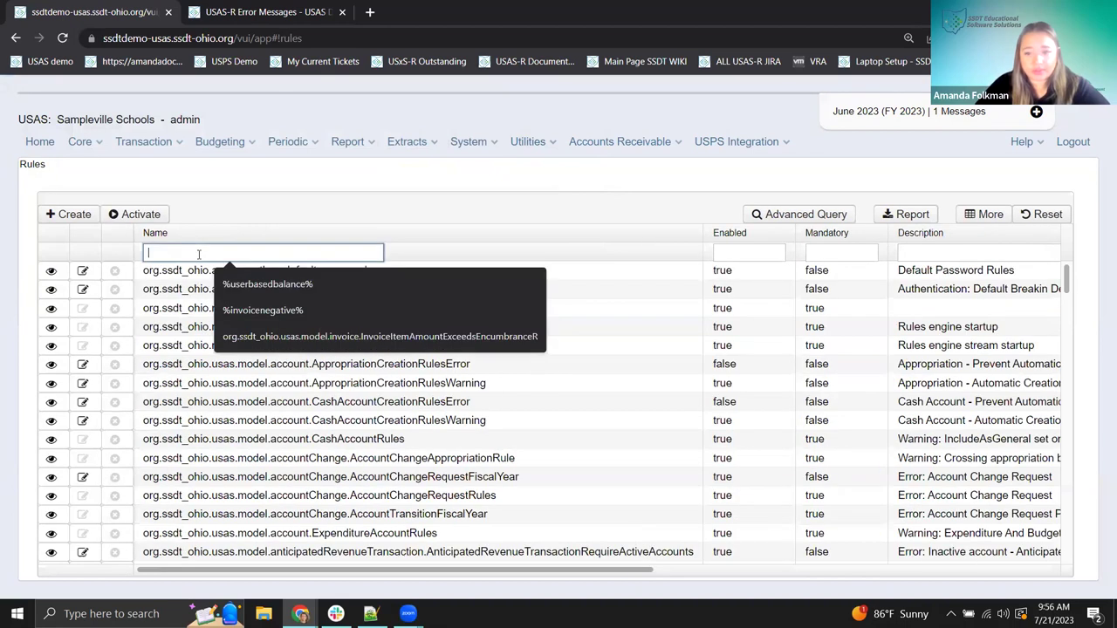
key("ctrl+v")
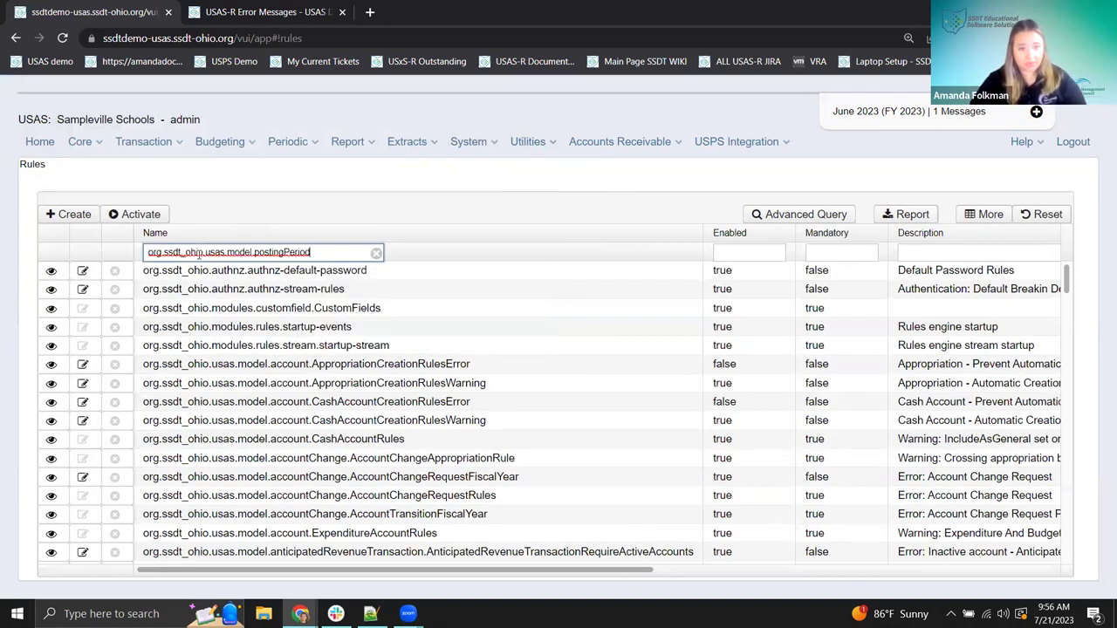
type("%")
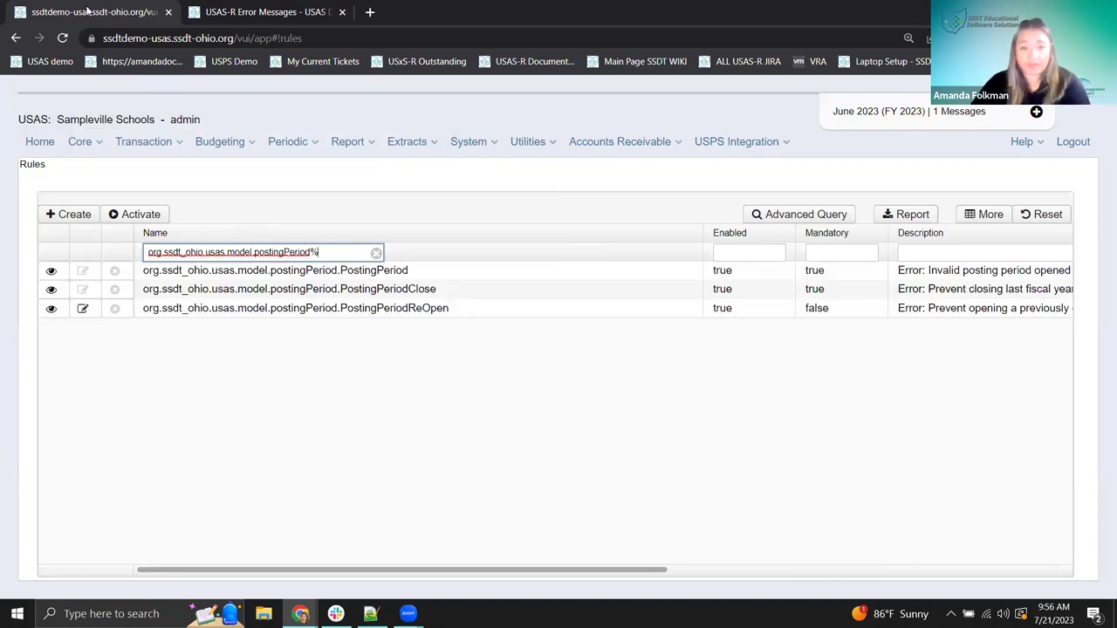
left_click_drag(374, 310, 452, 313)
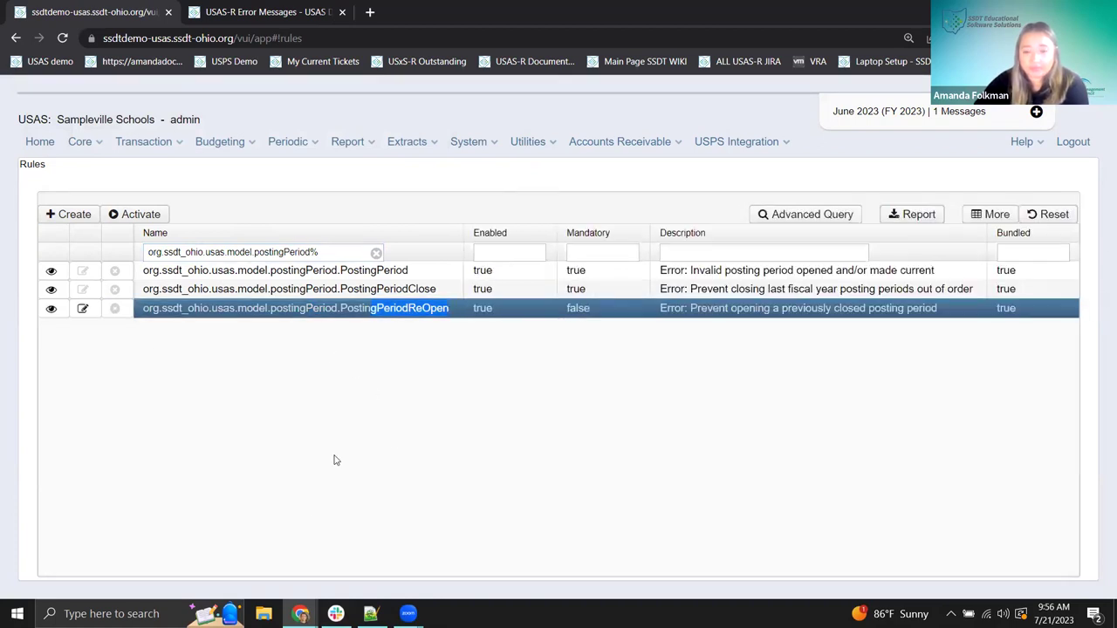
left_click(505, 372)
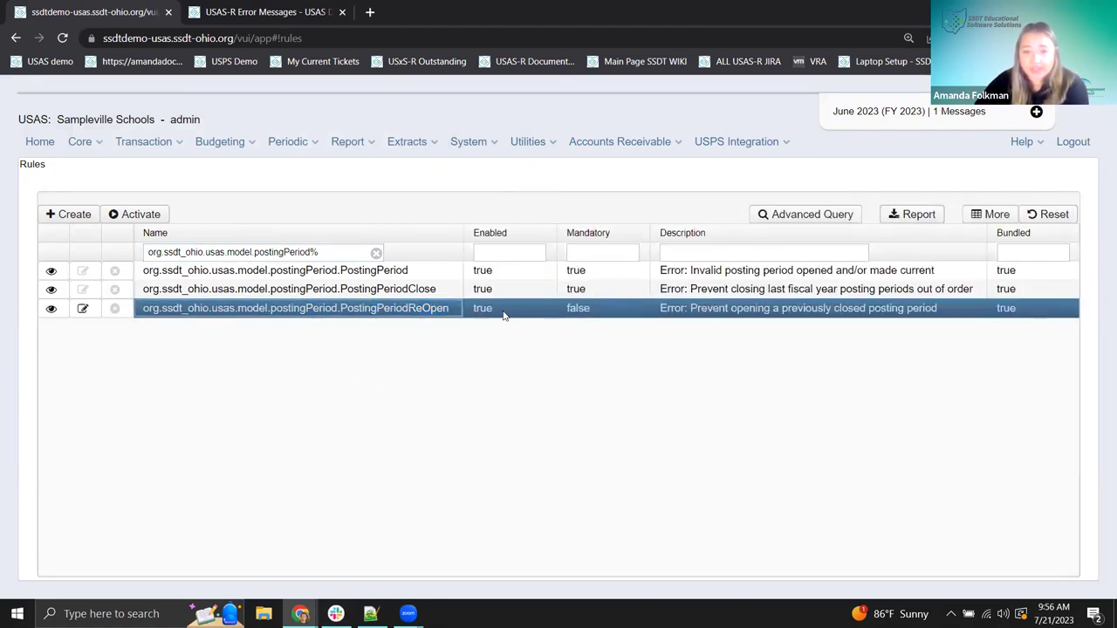
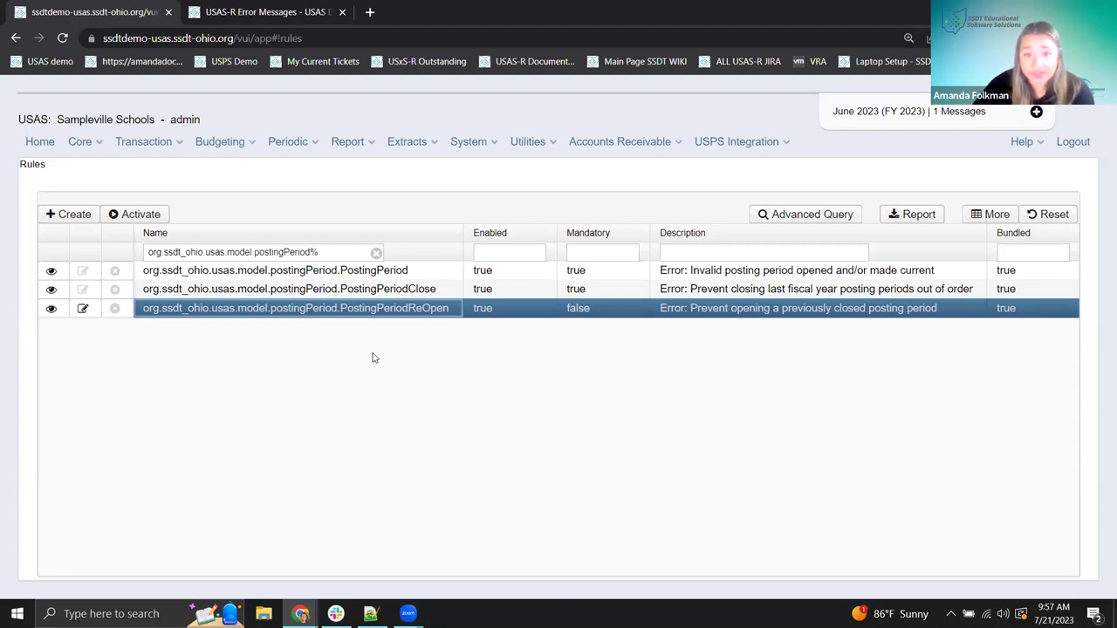
- Disable the PostingPeriodReOpen rule (Enabled false), save it, and activate the rules
left_click(82, 310)
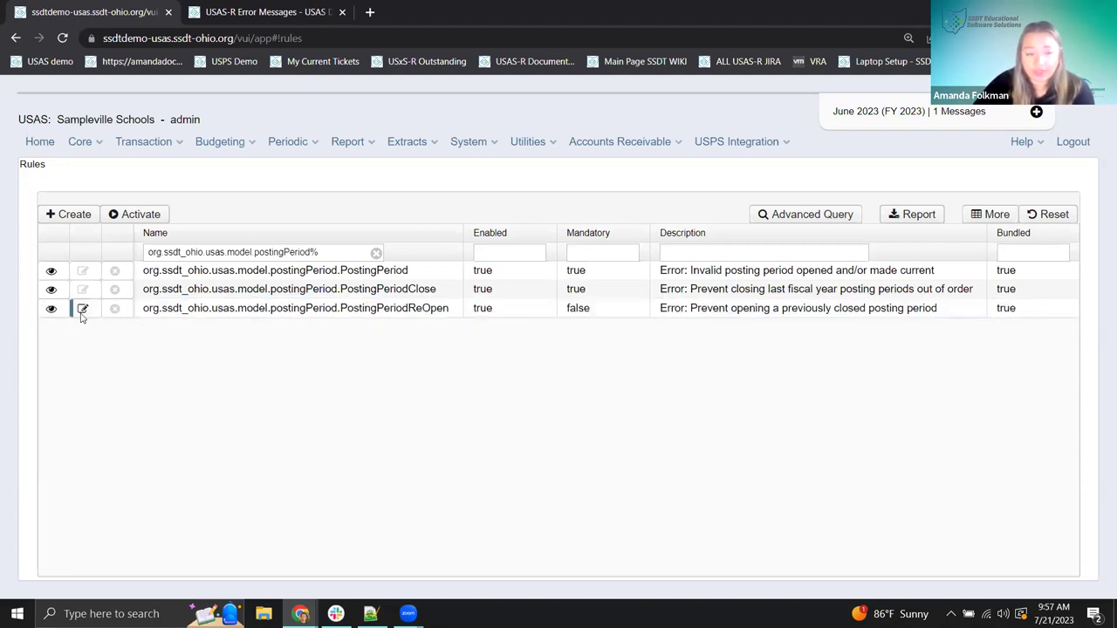
left_click(41, 331)
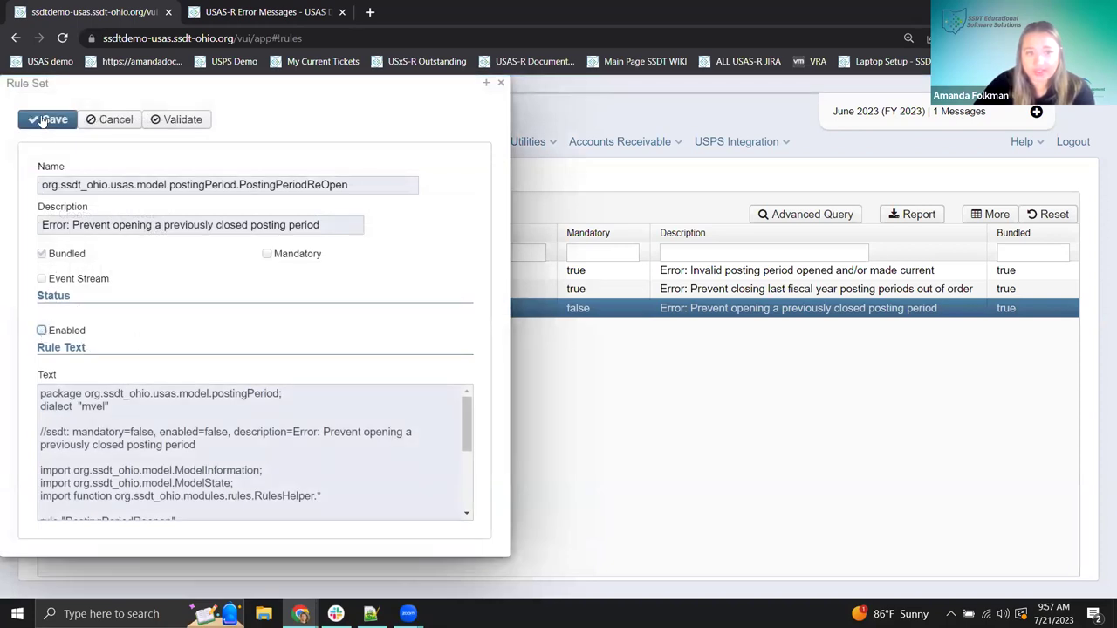
left_click(46, 120)
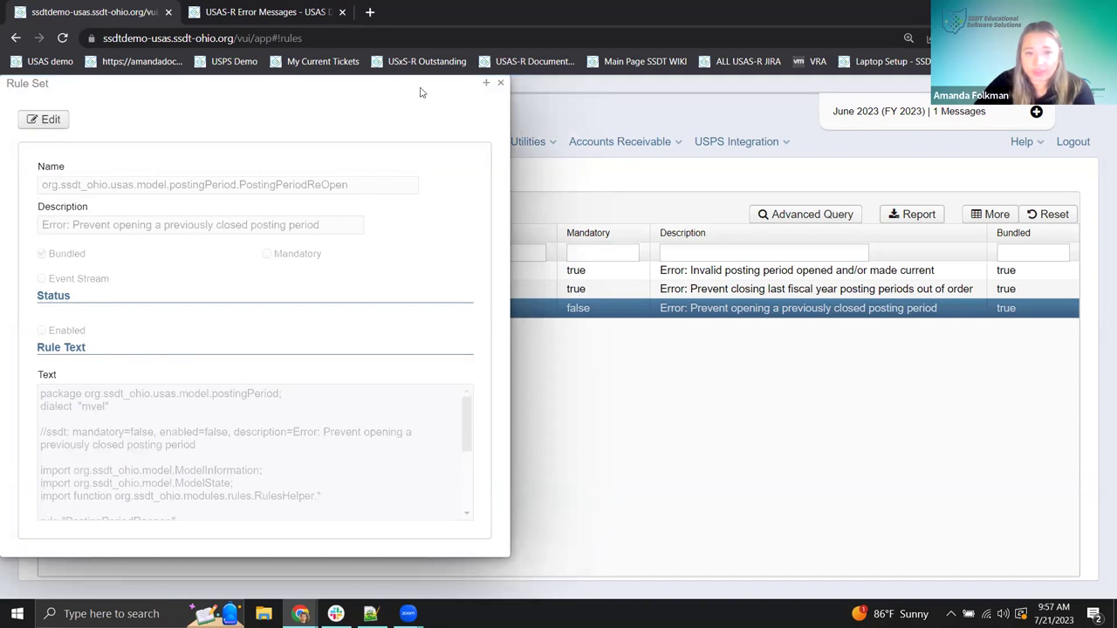
left_click(500, 83)
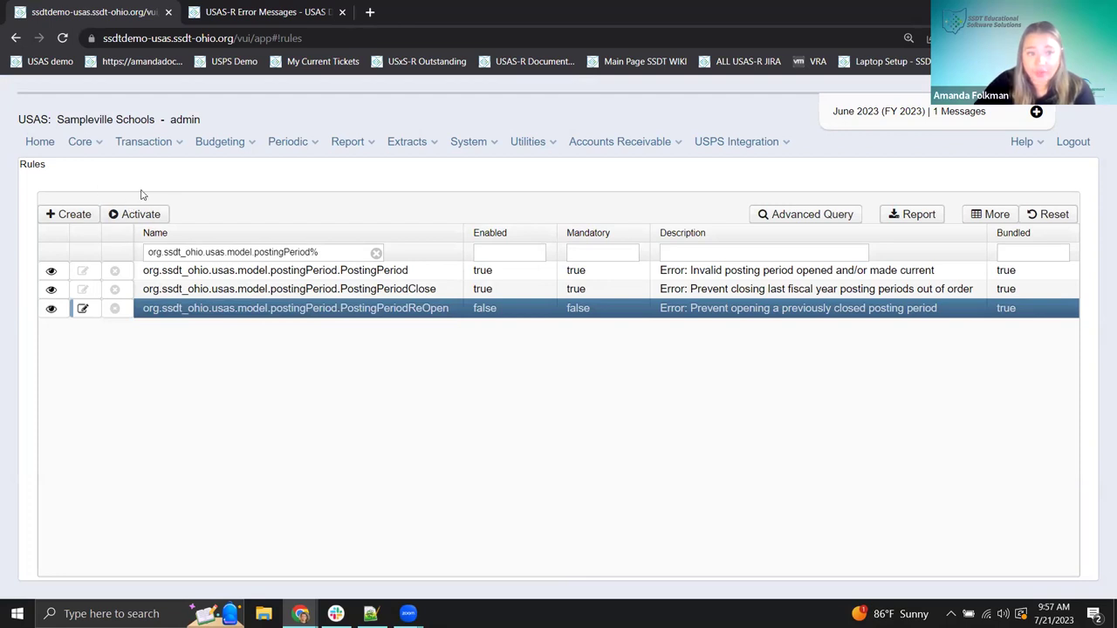
left_click(148, 217)
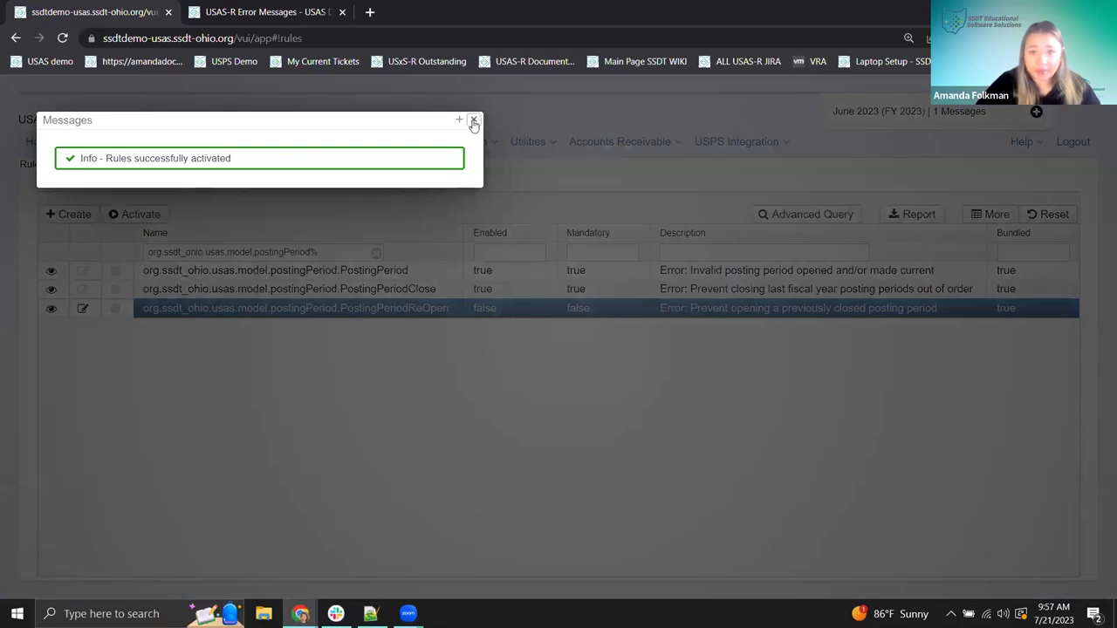
- Dismiss the 'Rules successfully activated' confirmation message
left_click(474, 120)
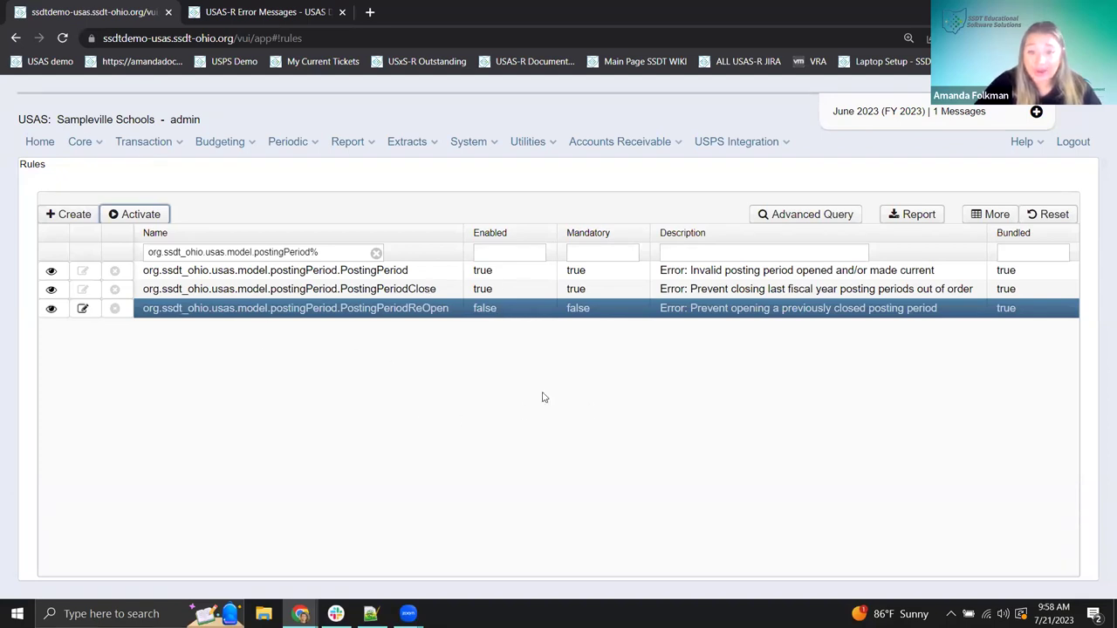
- Check Posting Periods, showing June 2023 open and current and July 2023 closed
left_click(79, 141)
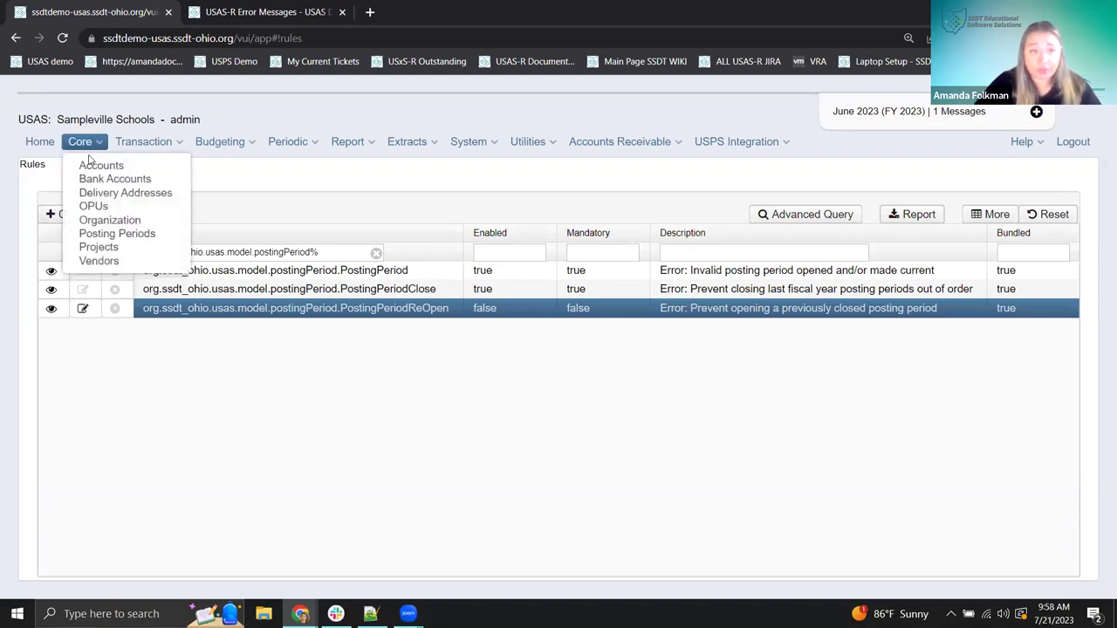
left_click(117, 233)
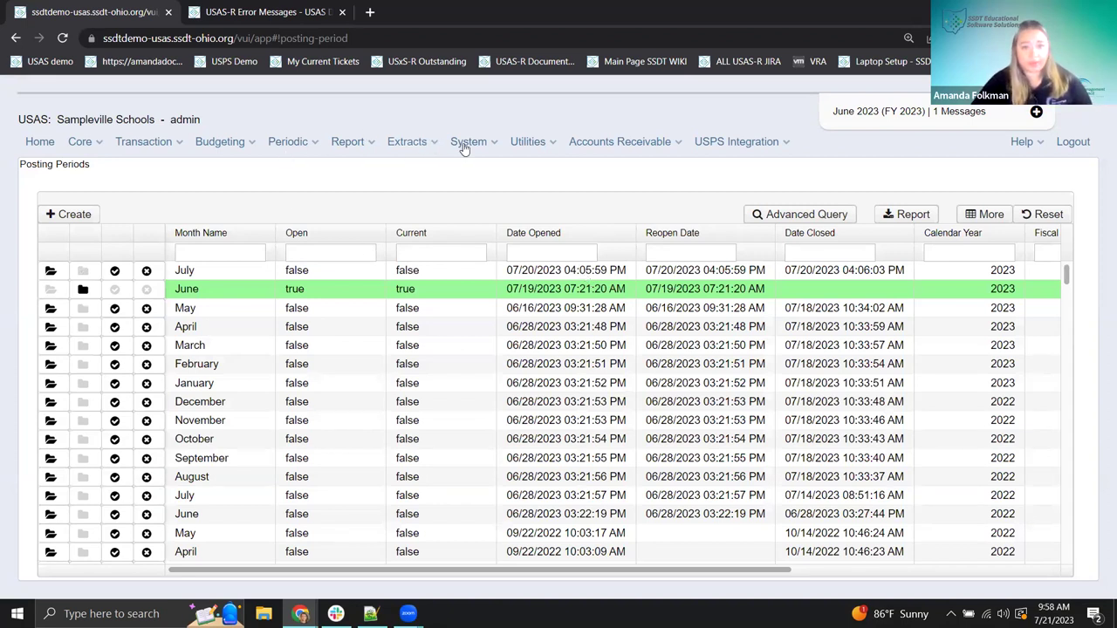
left_click(410, 144)
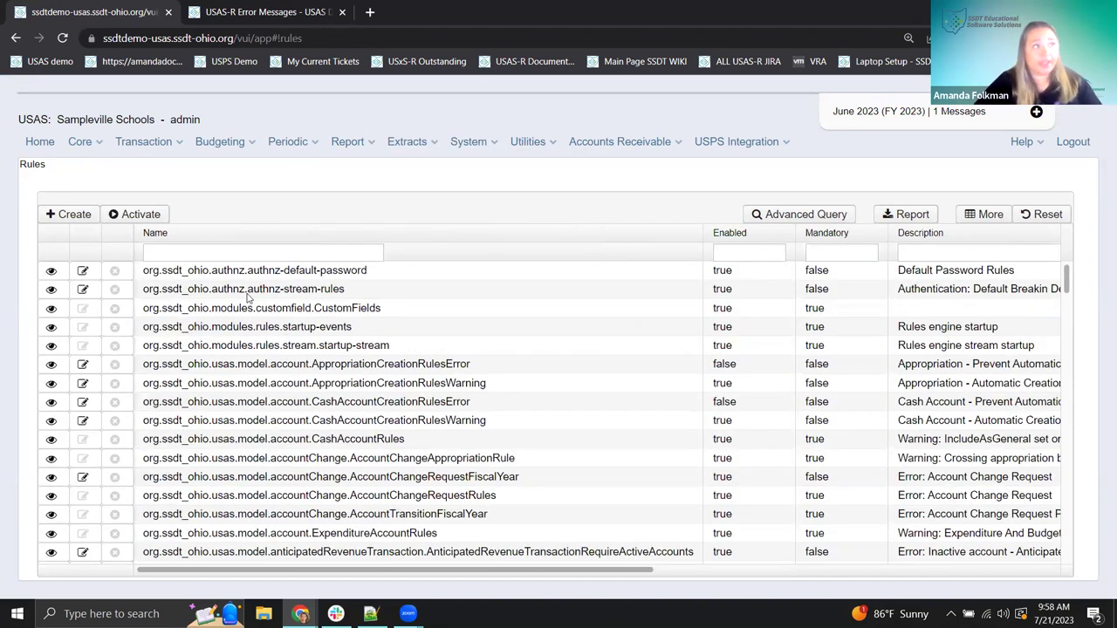
- Filter the rules by Name to org.ssdt_ohio.usas.model.postingPeriod%
left_click(346, 252)
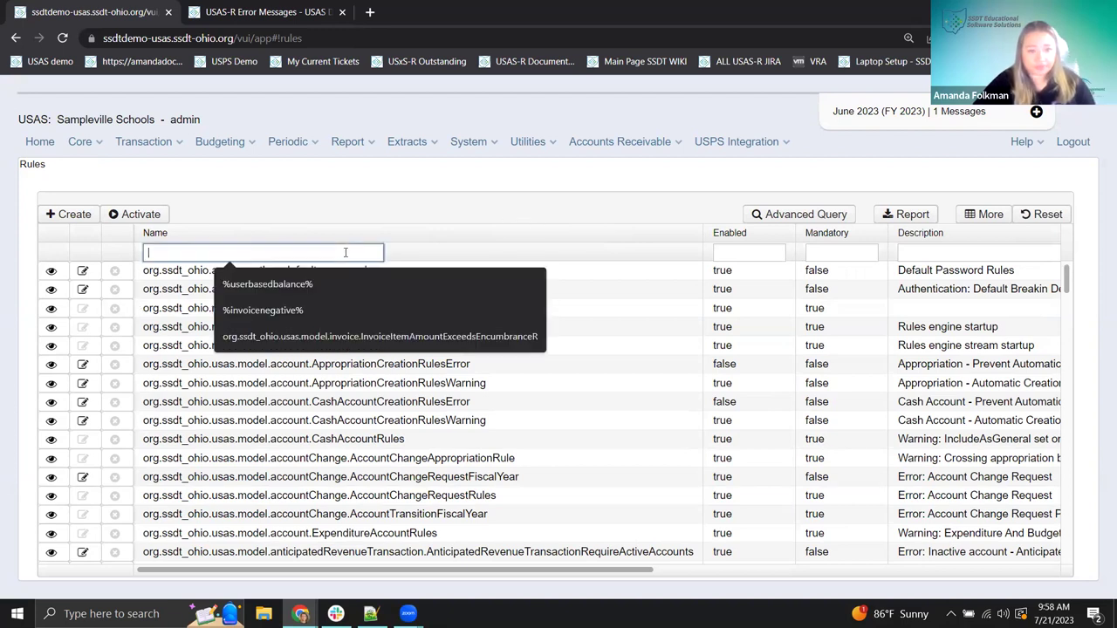
type("org.ssdt_ohio.usas.model.postingPeriod")
type("%")
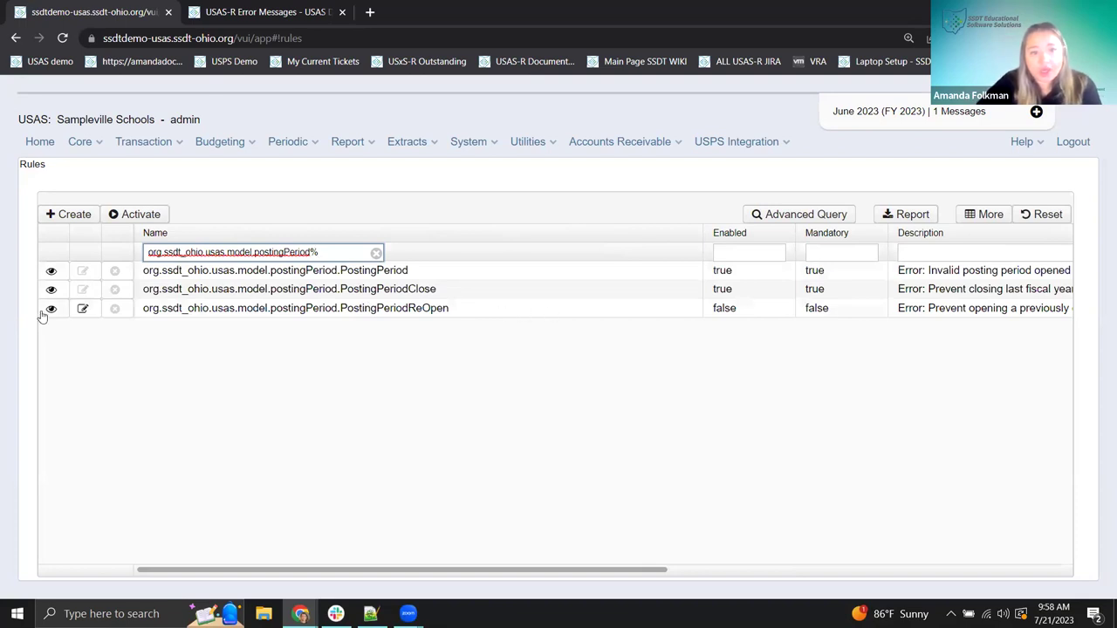
- Validate that the PostingPeriodReOpen rule text compiles, then close it unchanged
left_click(80, 311)
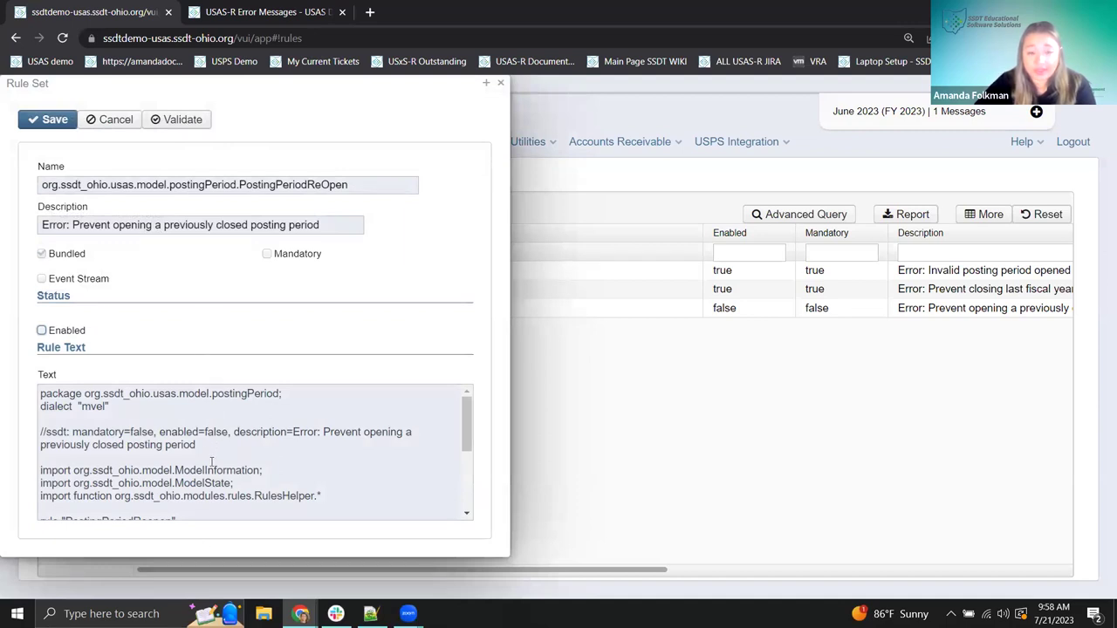
scroll(211, 461, "down", 3)
scroll(211, 460, "up", 3)
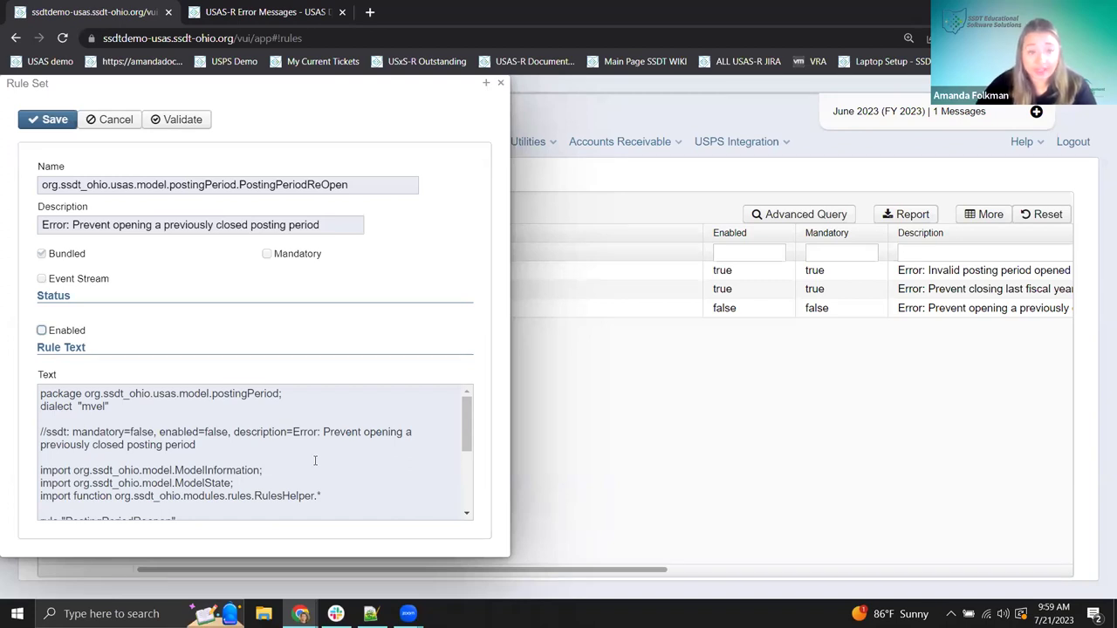
left_click(188, 120)
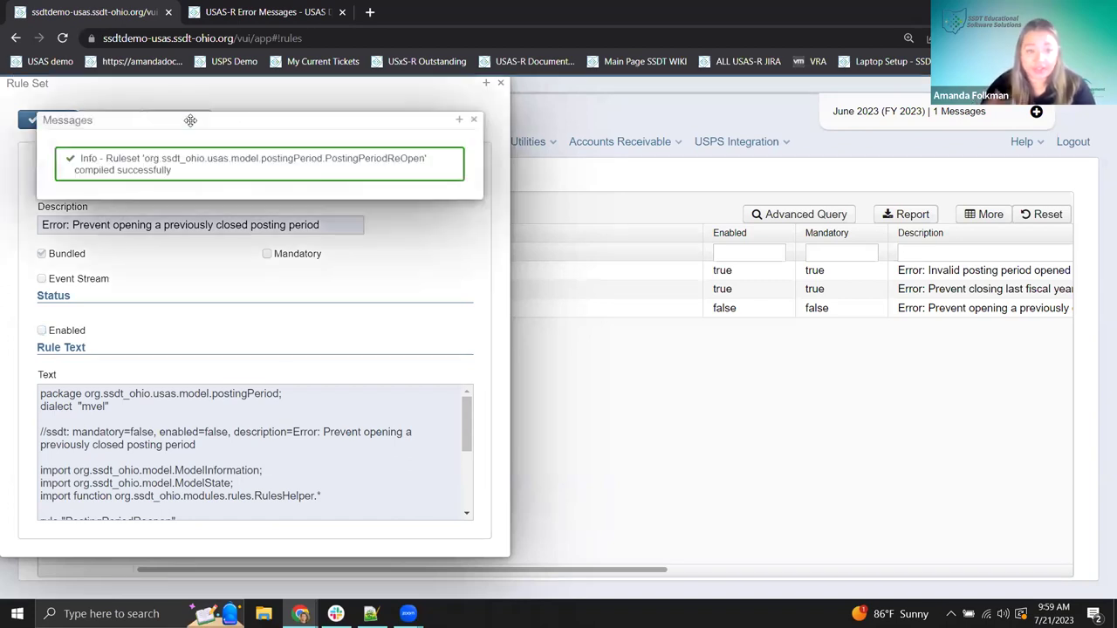
left_click(473, 120)
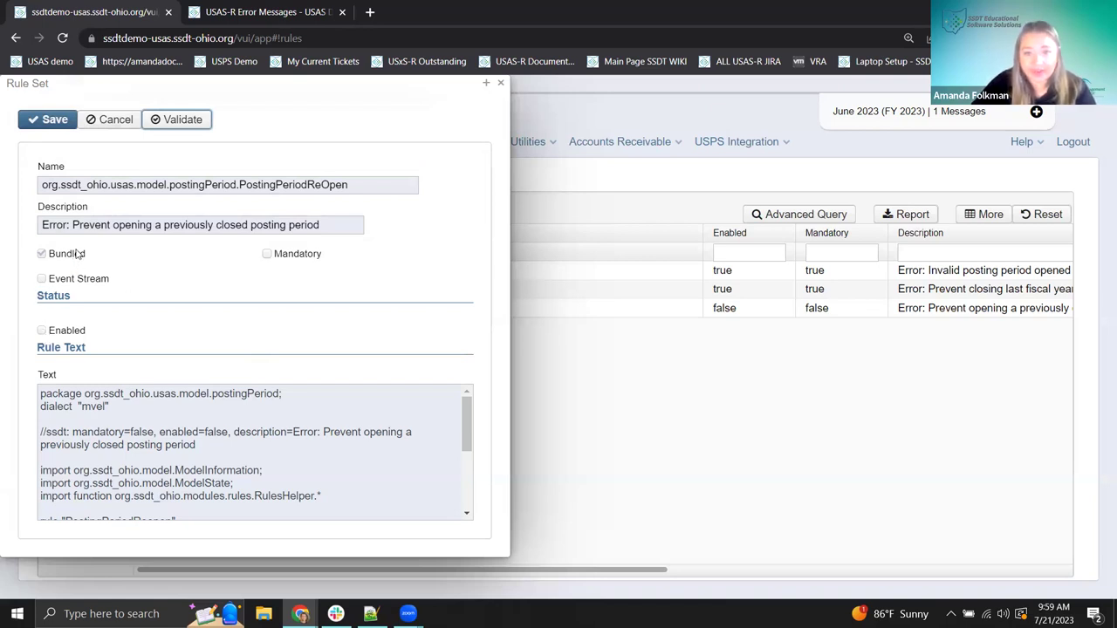
left_click(502, 83)
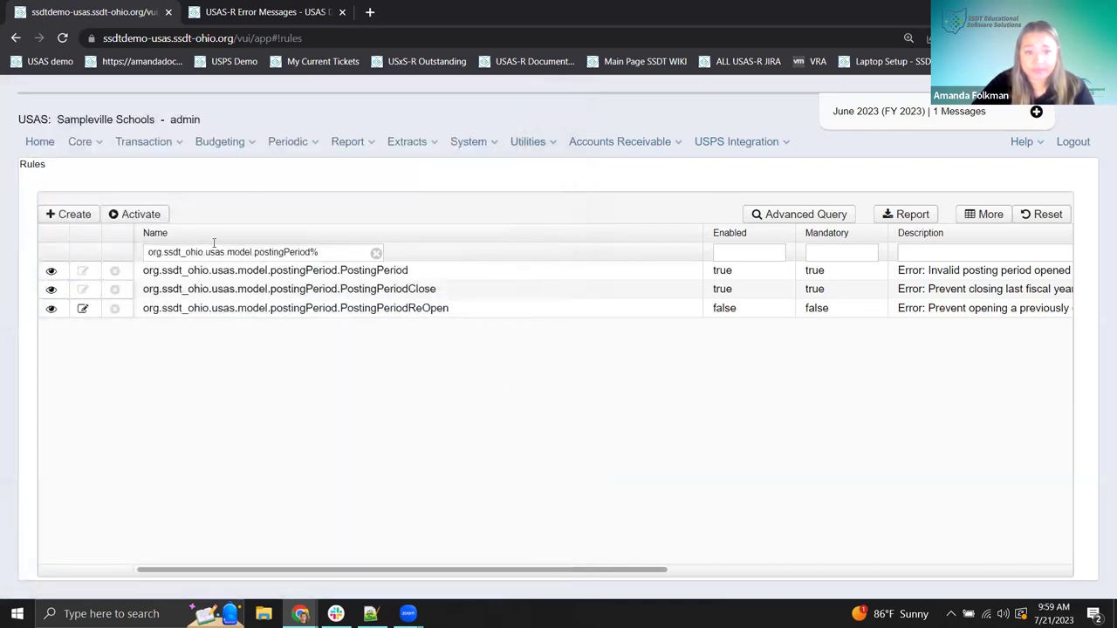
- Go back to Core > Posting Periods to see June 2023 open and current
left_click(79, 145)
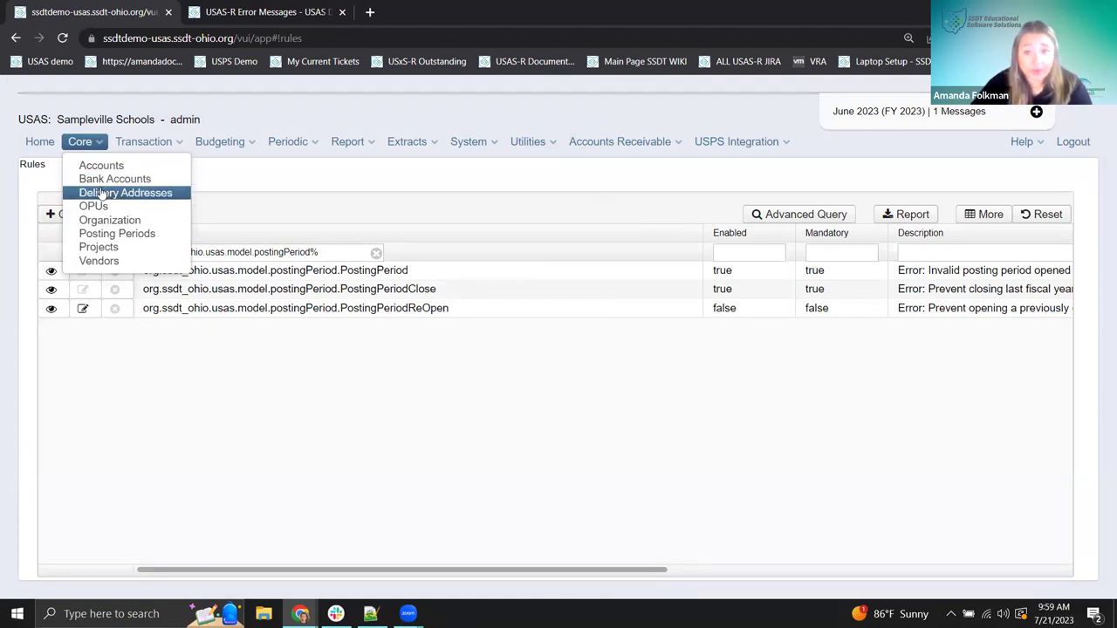
left_click(127, 233)
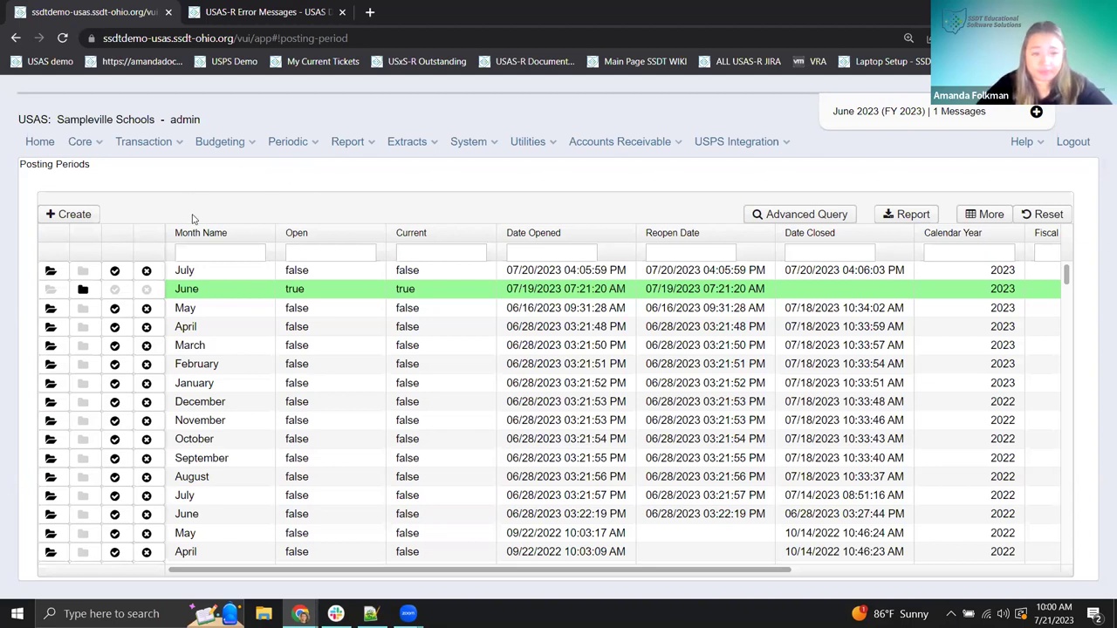
- Reopen the July 2023 posting period
left_click(51, 271)
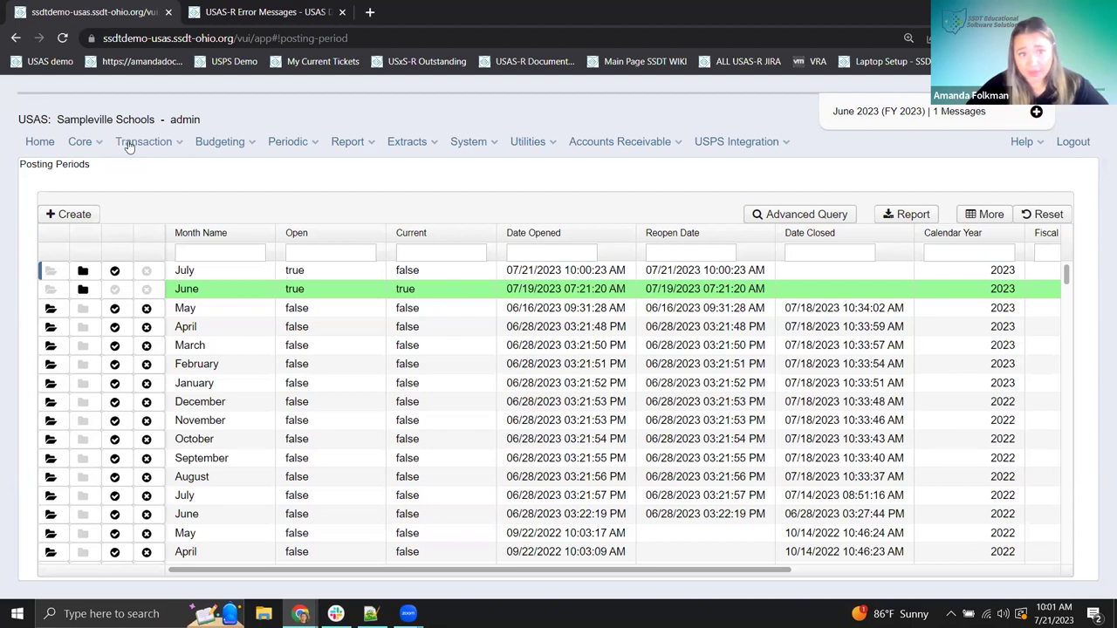
- Post the -50.00 Scholastic Magazine payable, which fails with a negative-amount disbursement error
left_click(129, 144)
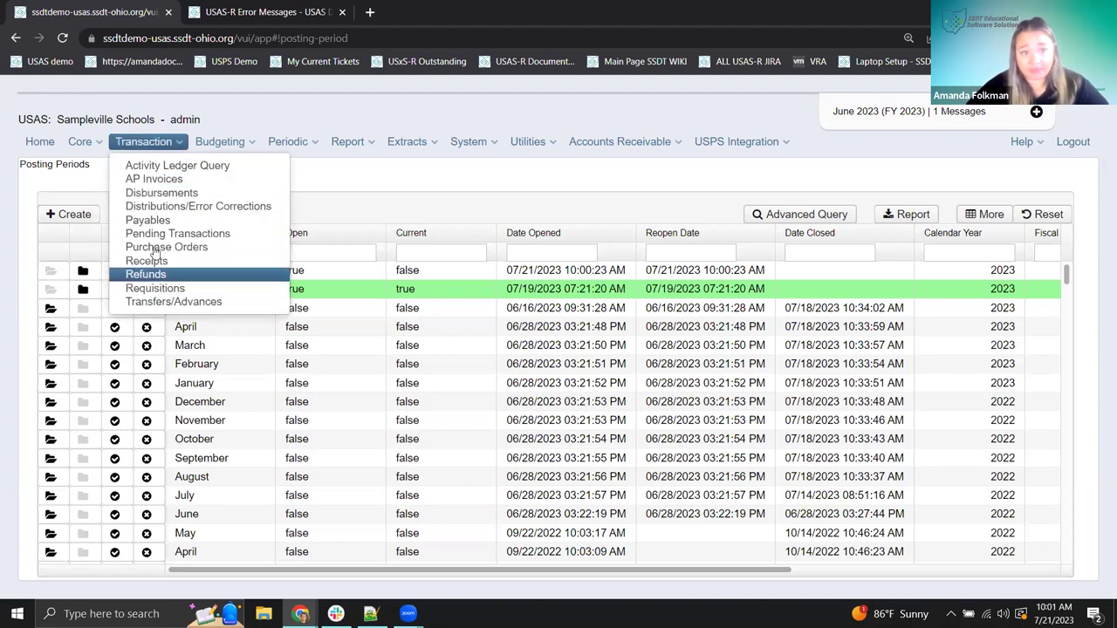
left_click(268, 247)
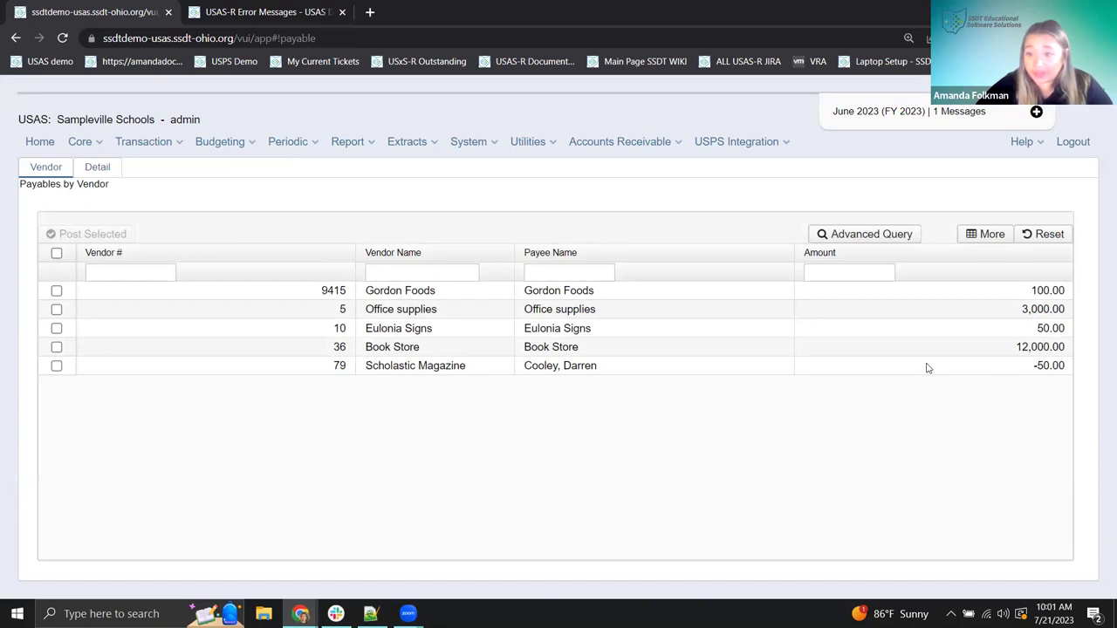
left_click(56, 367)
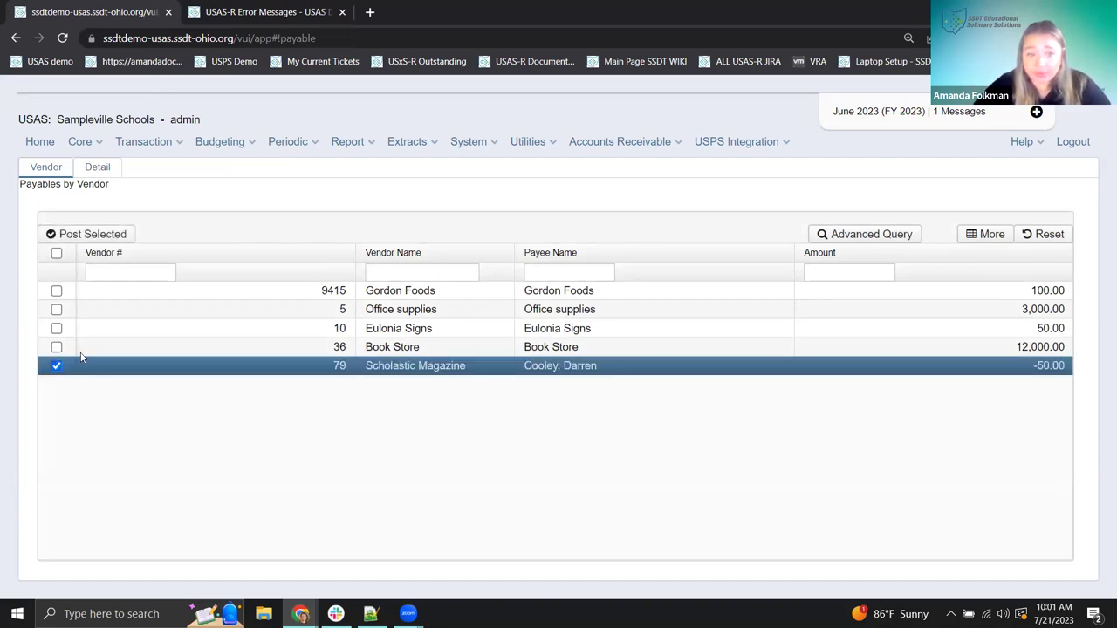
left_click(106, 235)
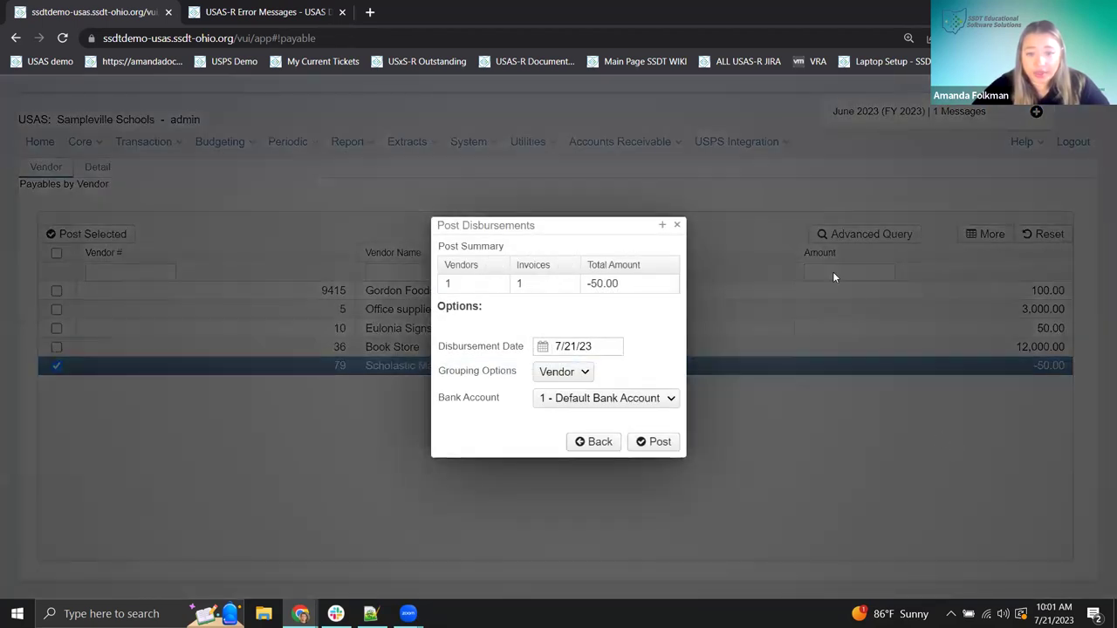
left_click(657, 443)
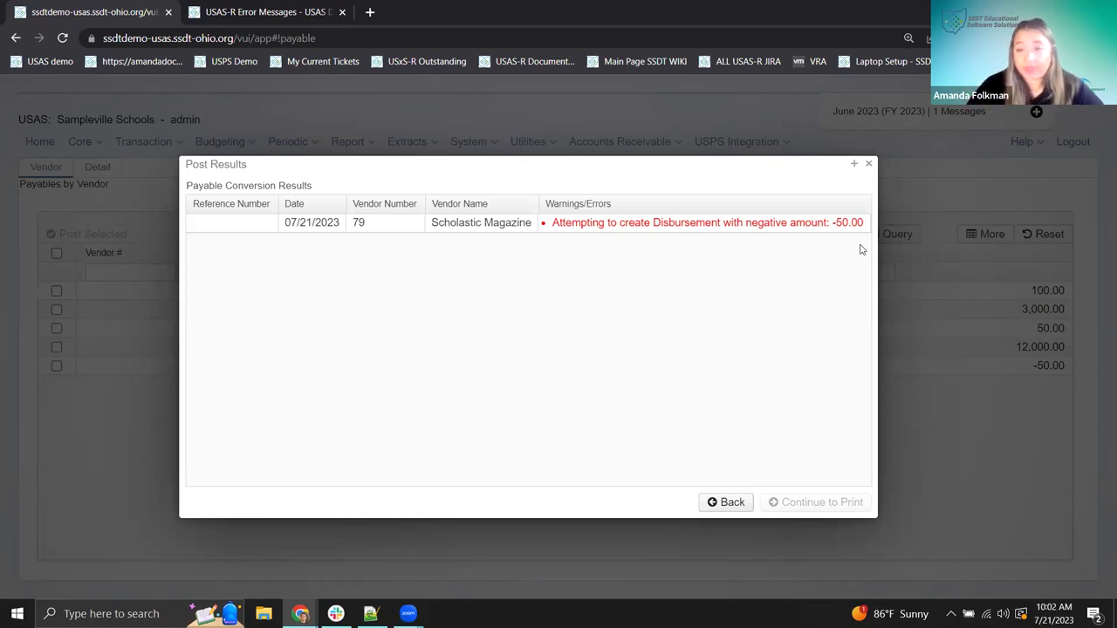
- Close the posting results and view the App Log in System Monitor
left_click(870, 166)
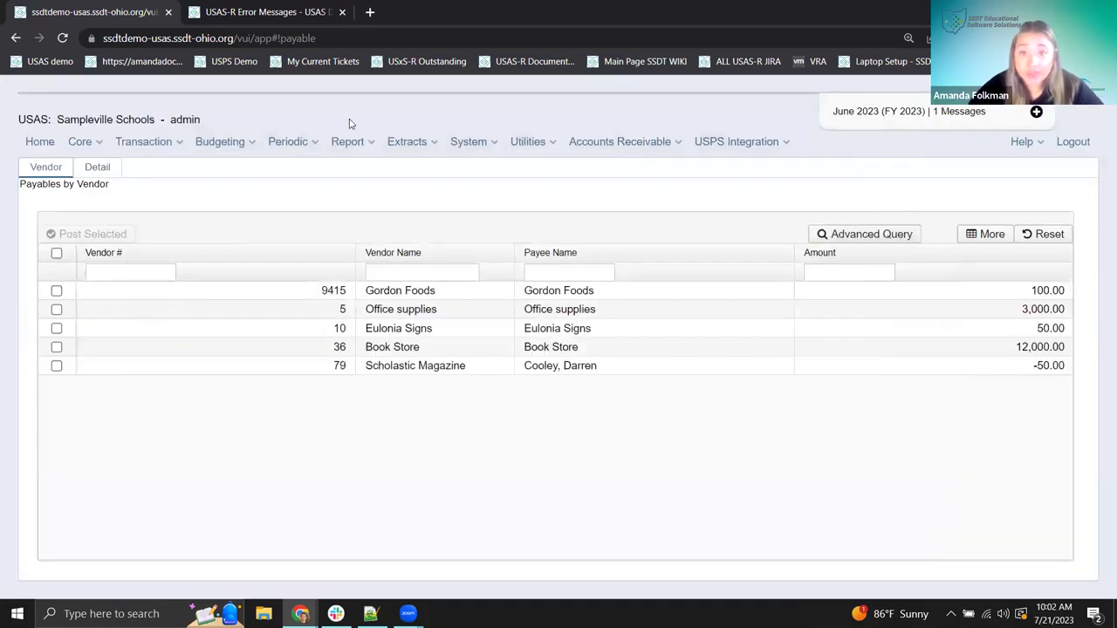
left_click(463, 148)
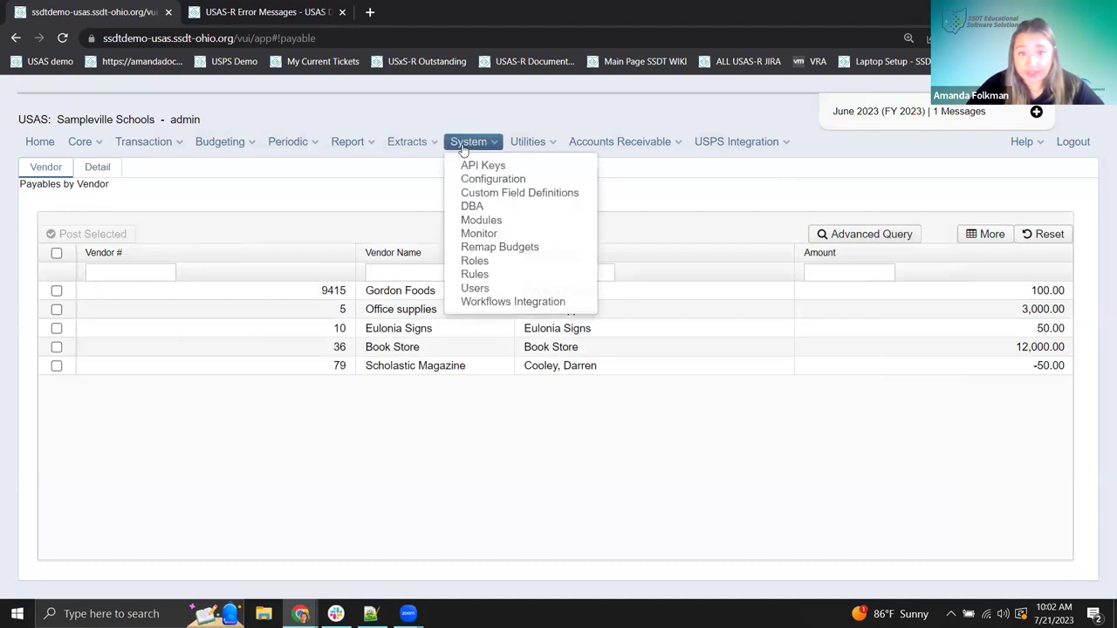
left_click(480, 234)
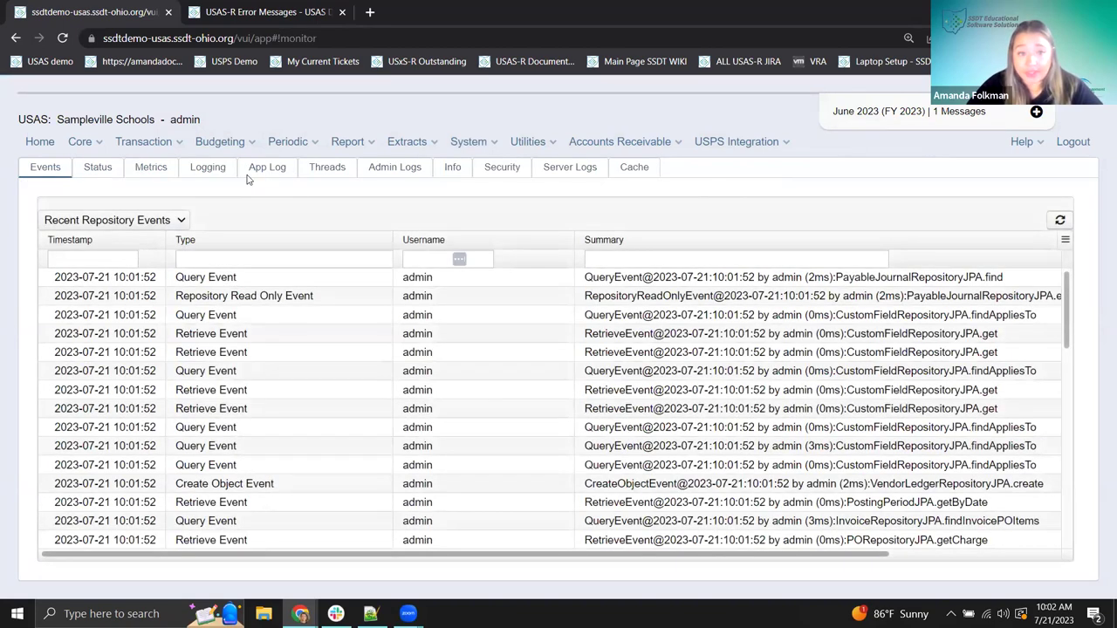
left_click(266, 170)
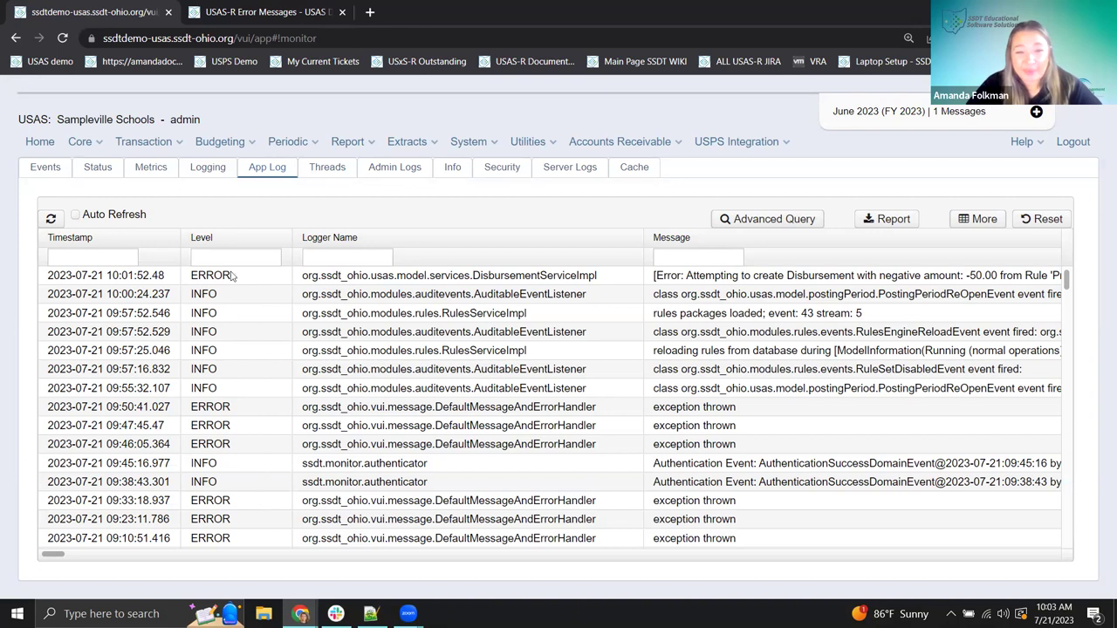
- Resize the Logger Name and Message columns so logger names and error text are readable
left_click(427, 555)
left_click_drag(368, 550, 48, 554)
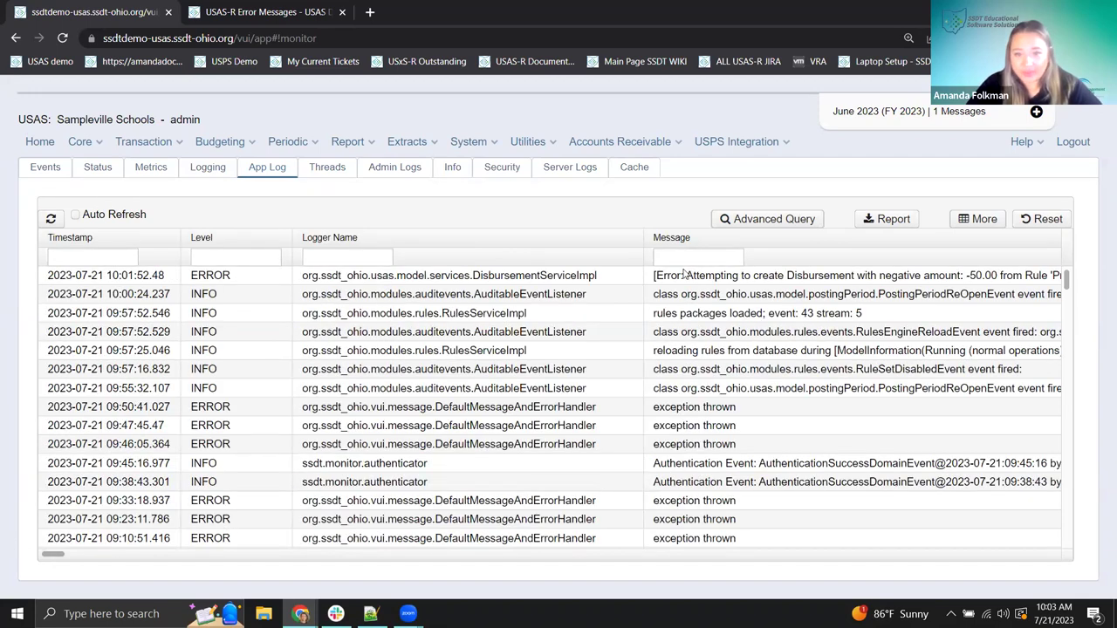
left_click_drag(644, 236, 491, 244)
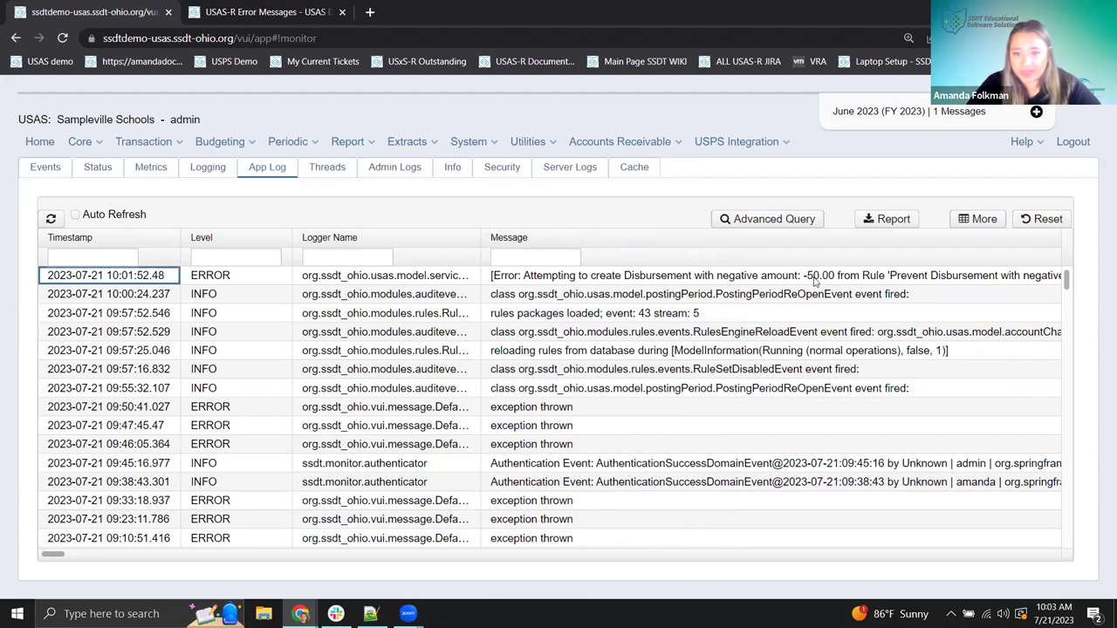
left_click_drag(479, 239, 636, 259)
- Copy the disbursement package name from the 10:01 negative-amount error message
left_click(609, 278)
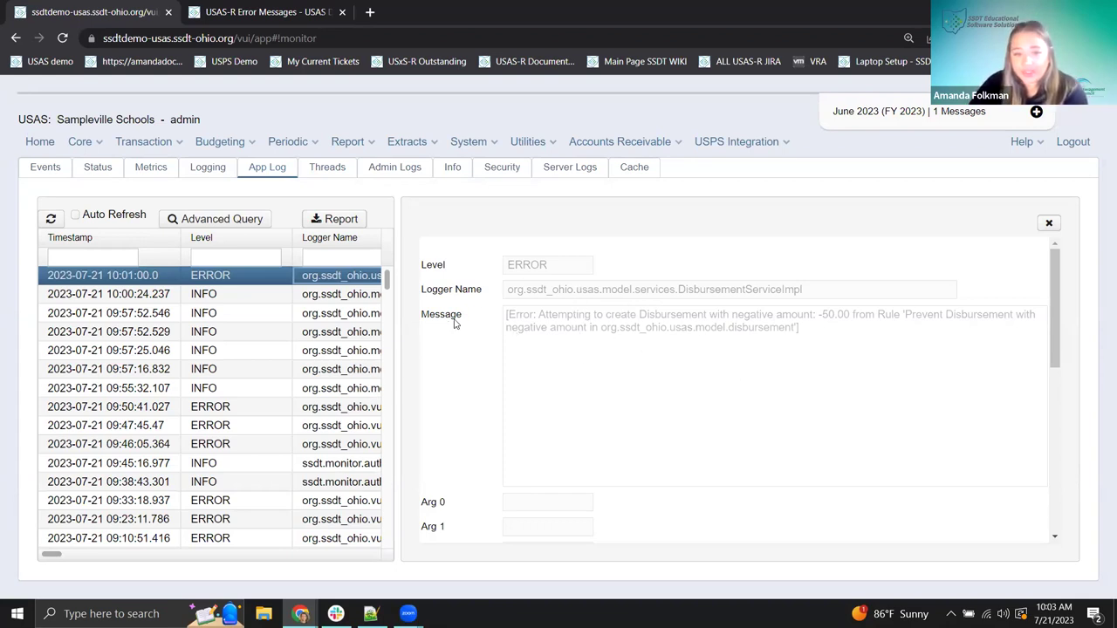
double_click(559, 317)
left_click(567, 330)
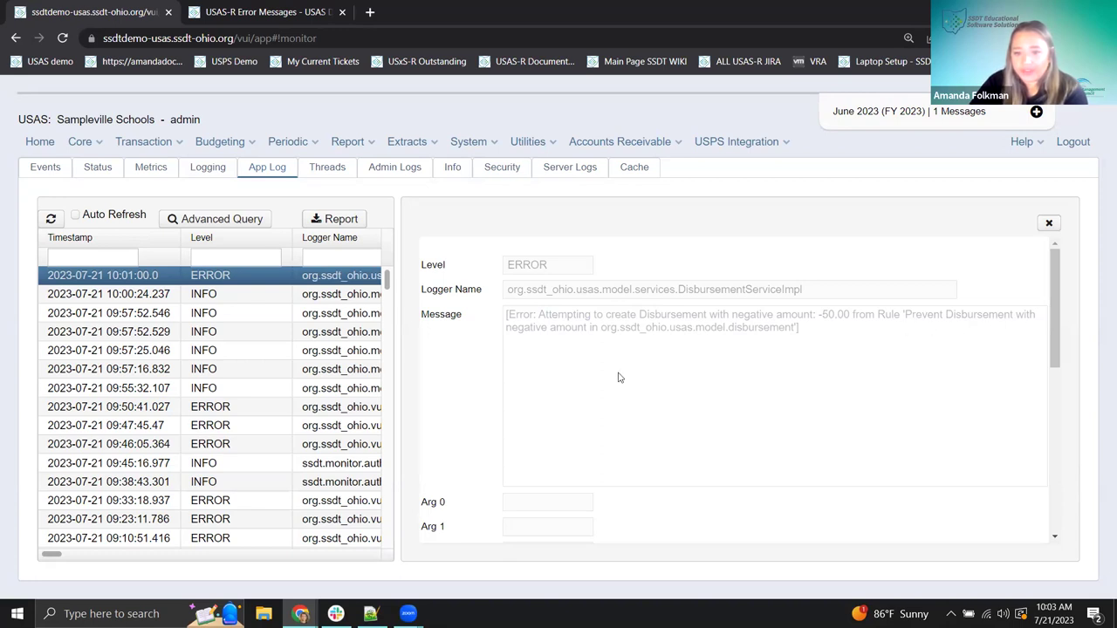
left_click_drag(601, 329, 780, 333)
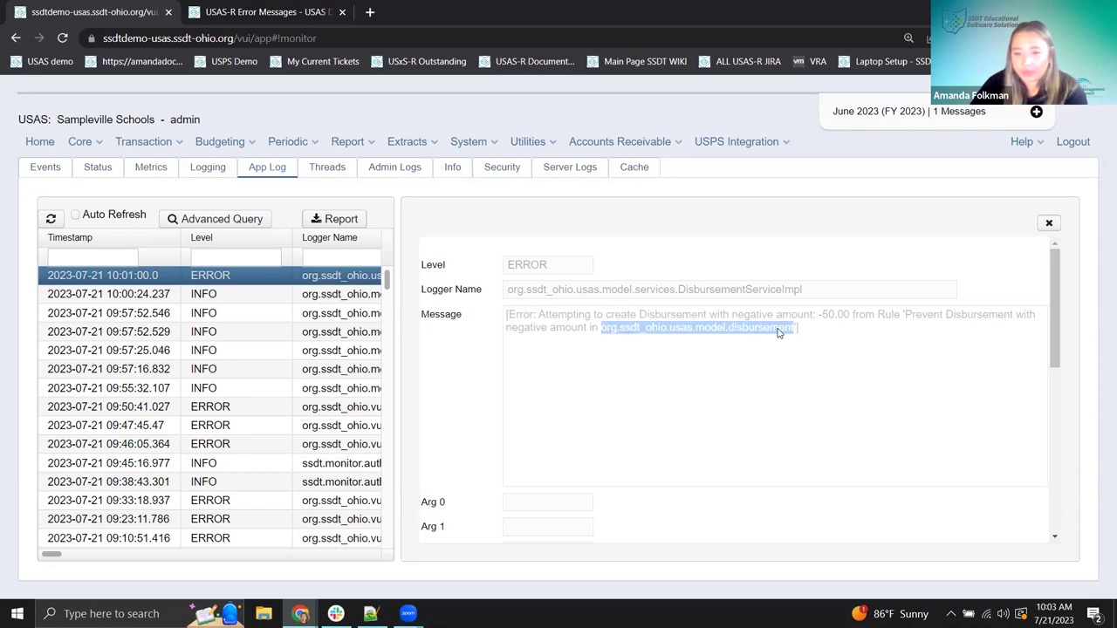
right_click(779, 332)
left_click(814, 337)
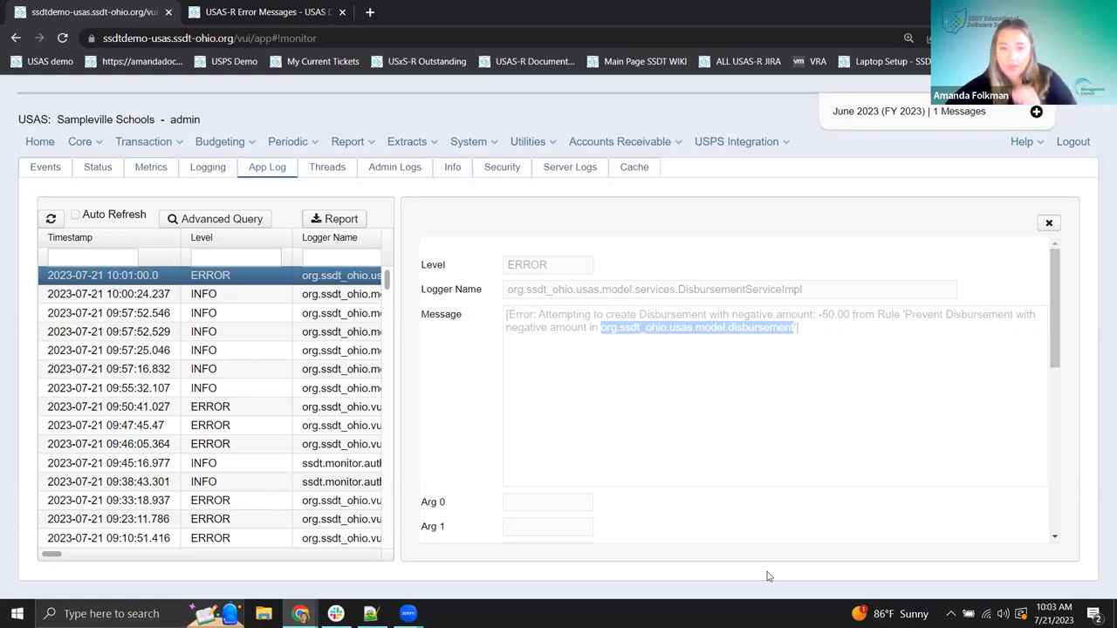
- Switch back and navigate to the System > Rules list
key("alt+Tab")
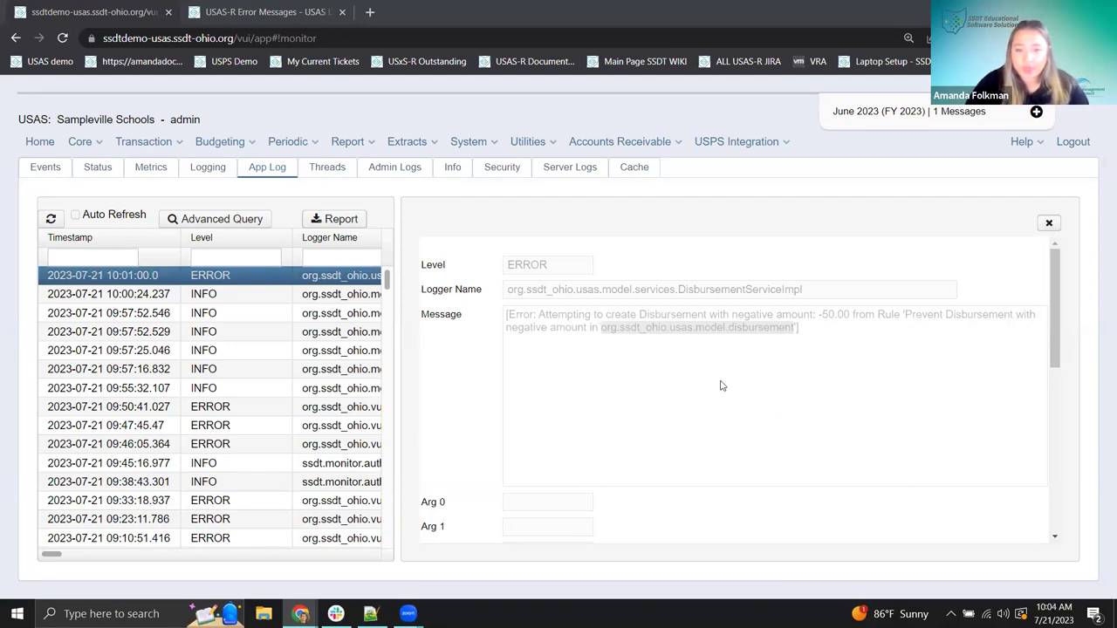
left_click(483, 143)
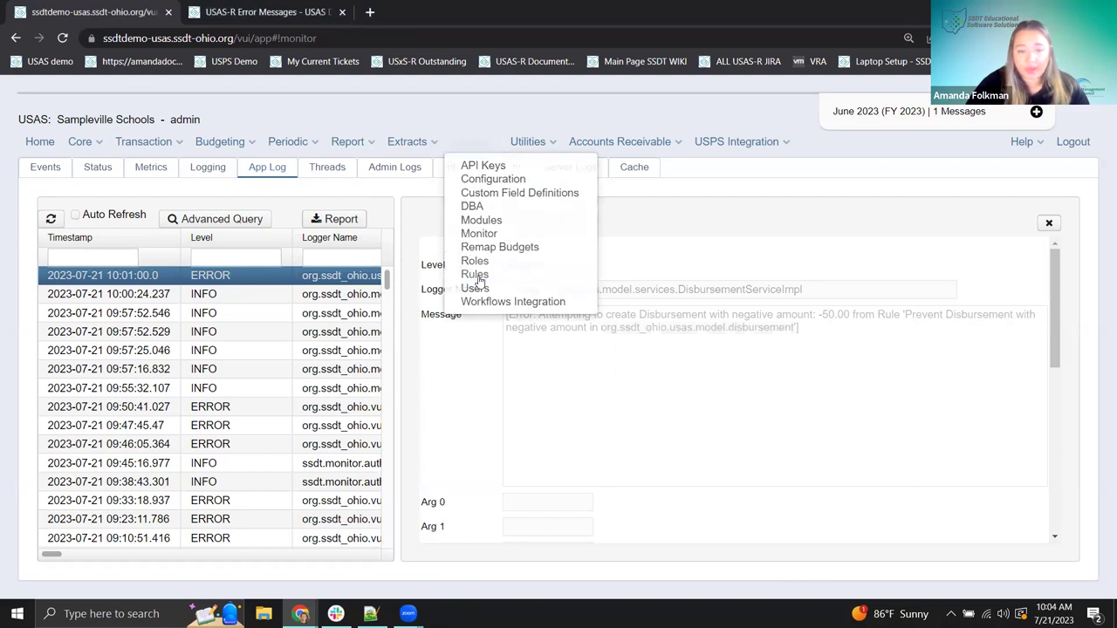
key("Escape")
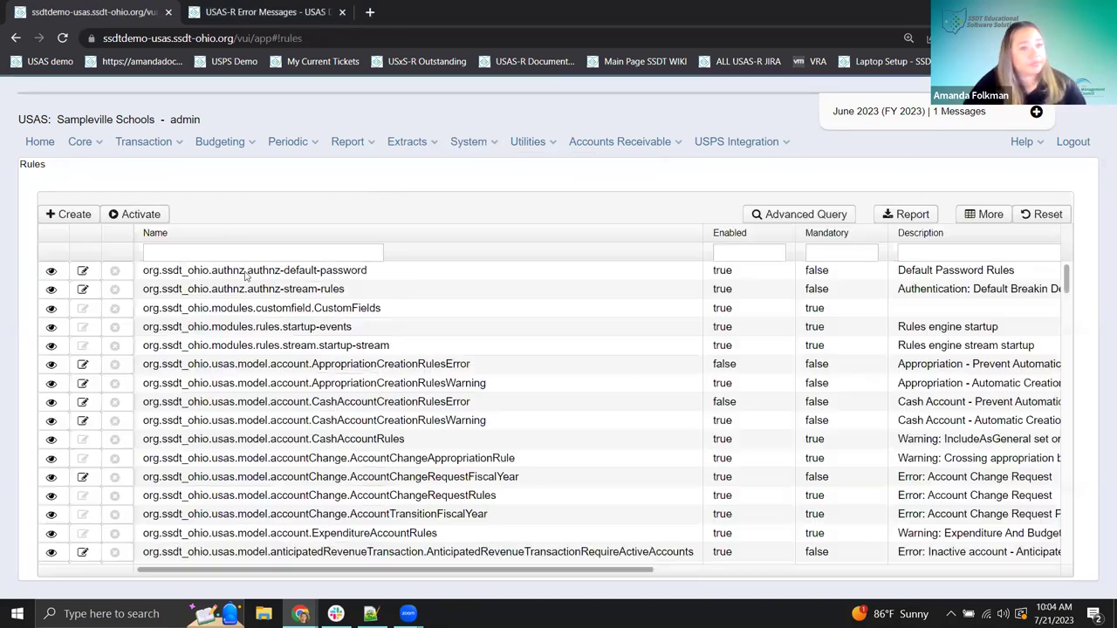
- Filter the rules by the pasted disbursement package name plus % to list seven rules
left_click(163, 253)
key("ctrl+v")
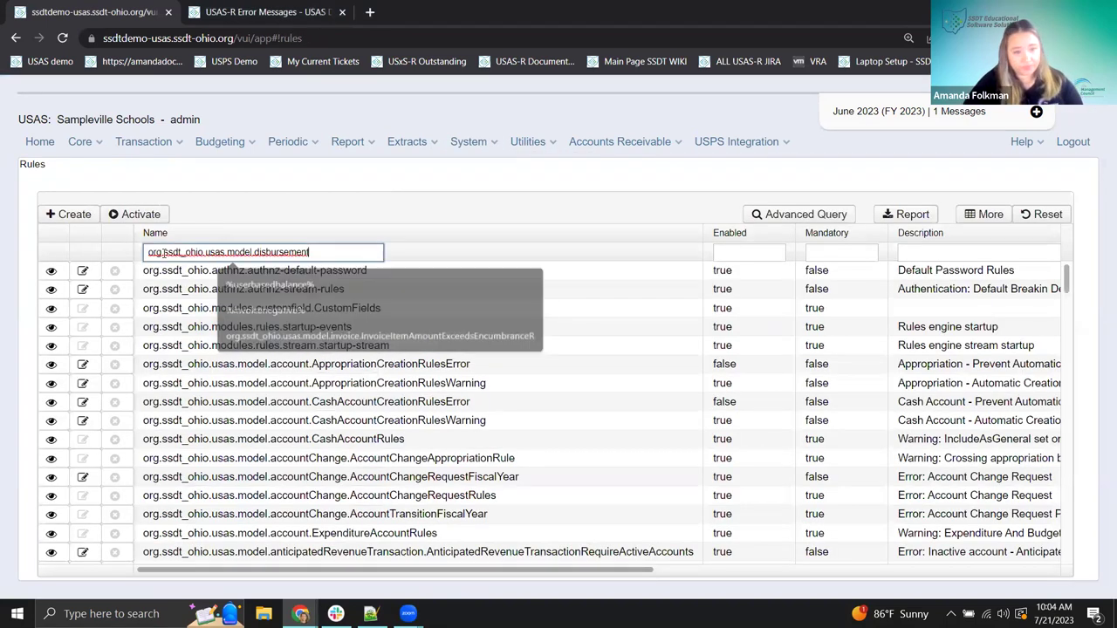
key("Return")
type("%")
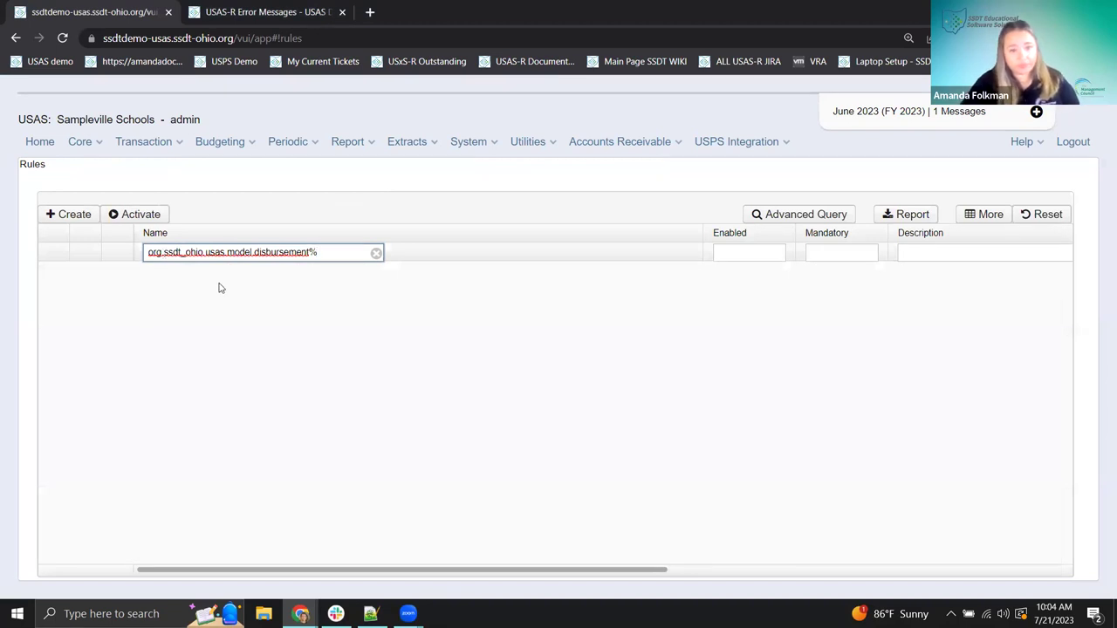
key("Return")
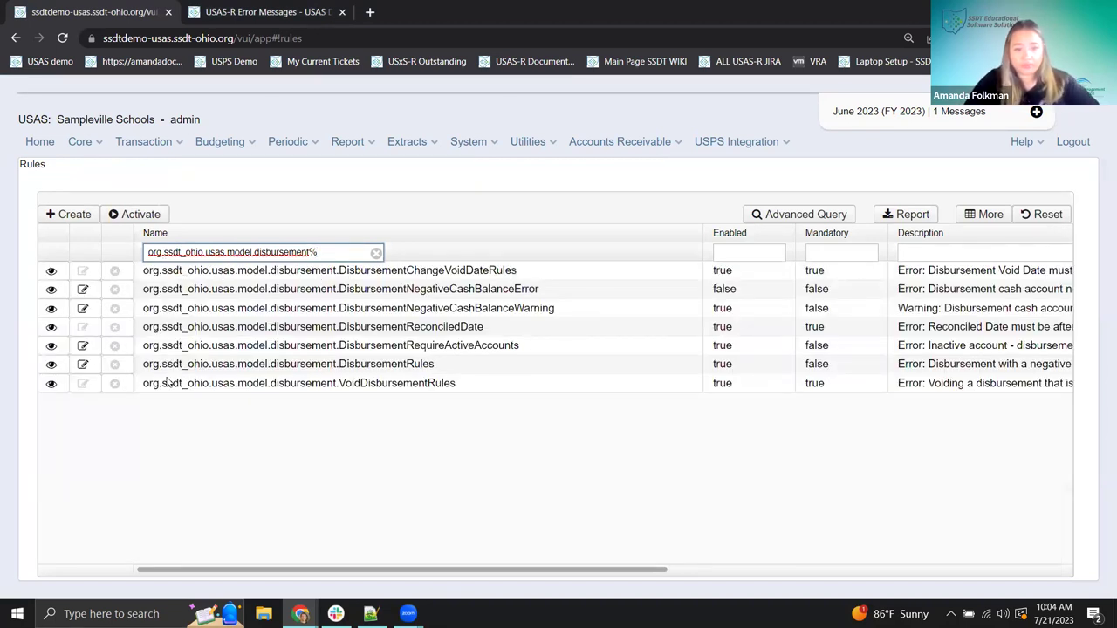
- View the details of the negative-amount disbursement rule's description
scroll(393, 576, "right", 4)
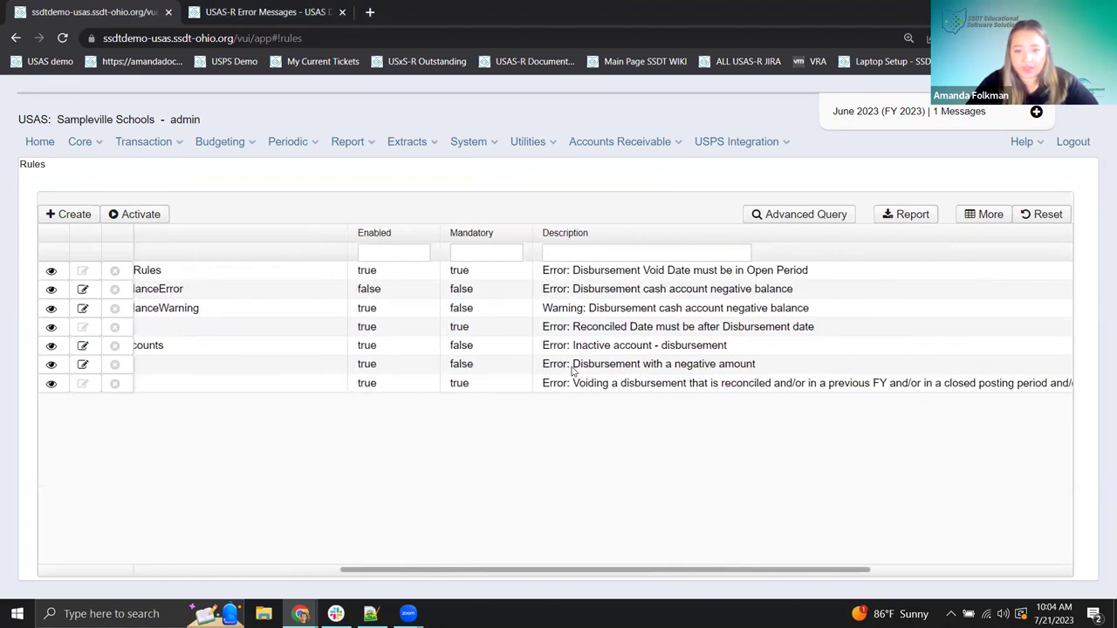
left_click_drag(768, 372, 538, 370)
left_click(538, 369)
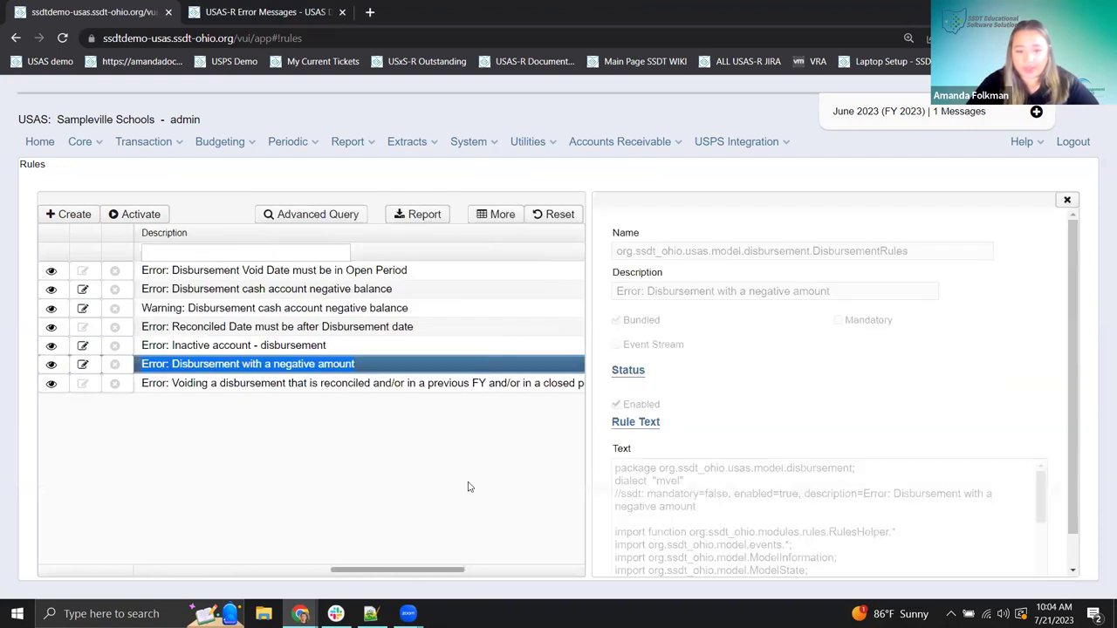
key("Escape")
scroll(442, 576, "left", 5)
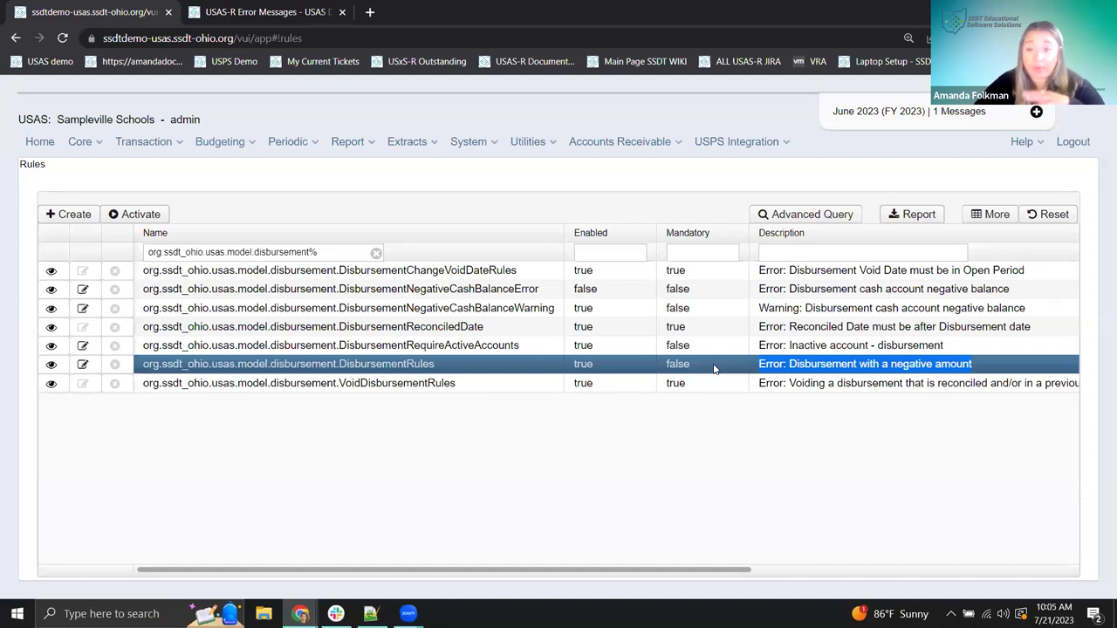
- Disable the negative-amount DisbursementRules rule, save it, and activate the rule changes
left_click(82, 366)
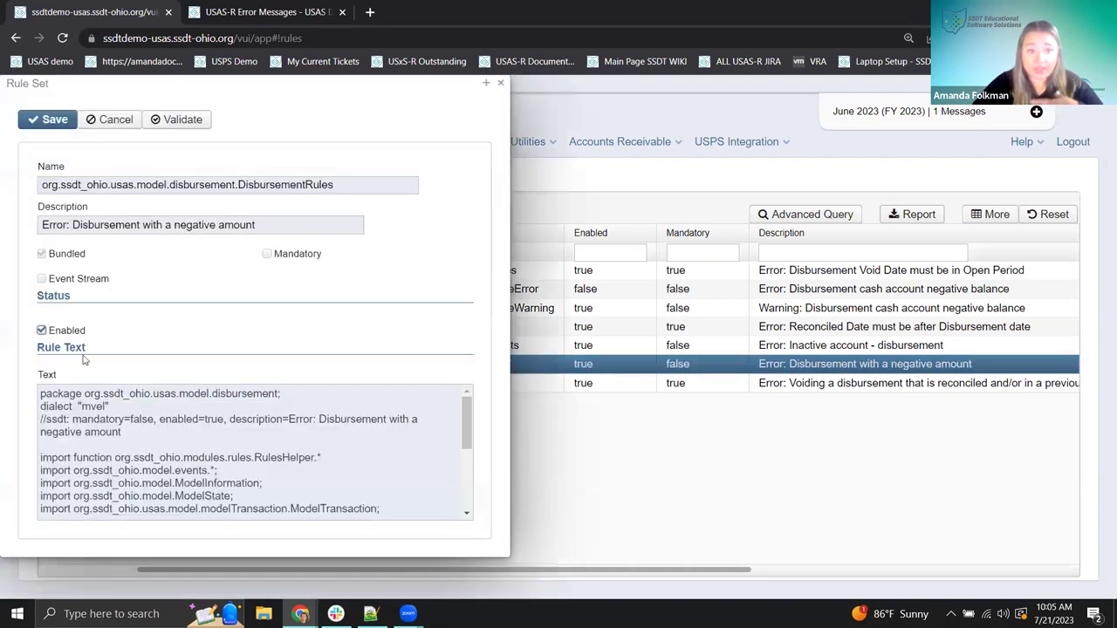
left_click(41, 331)
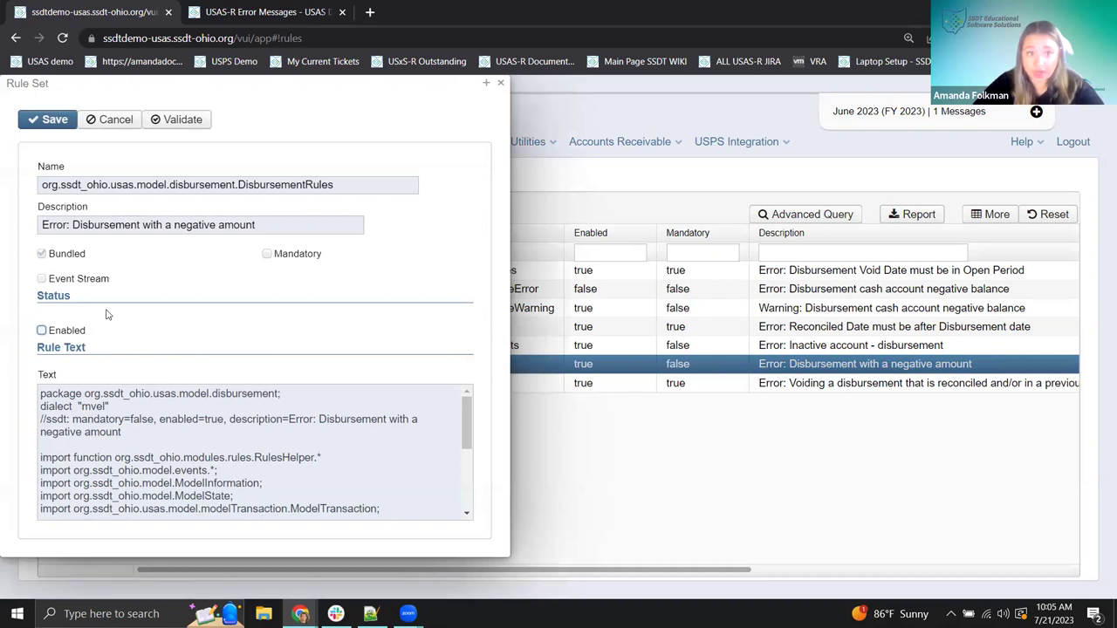
left_click(50, 121)
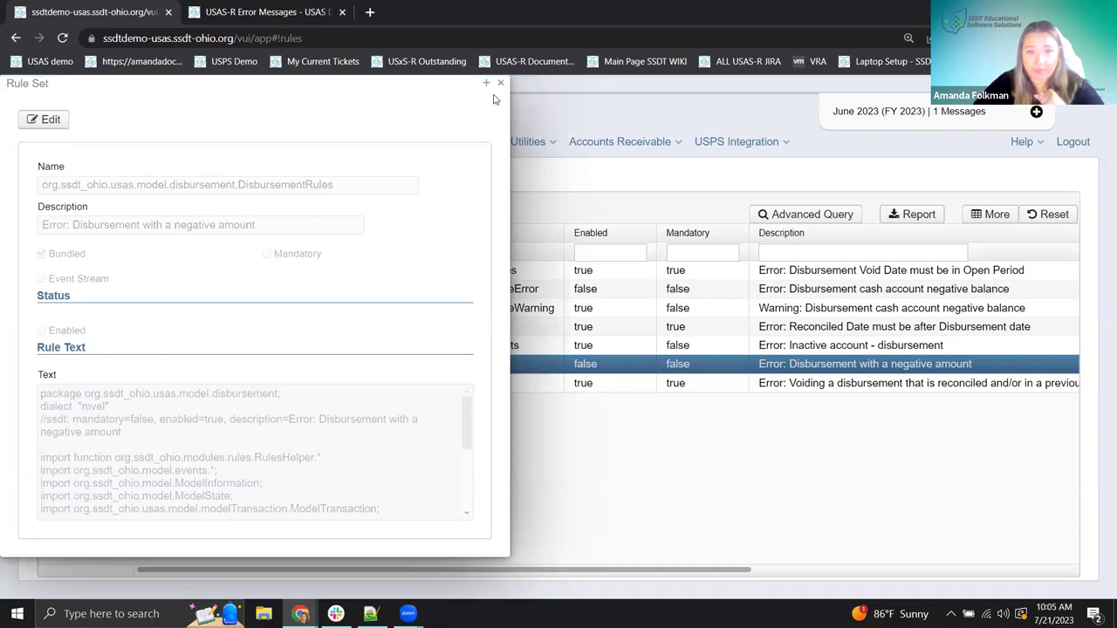
left_click(501, 83)
left_click(129, 220)
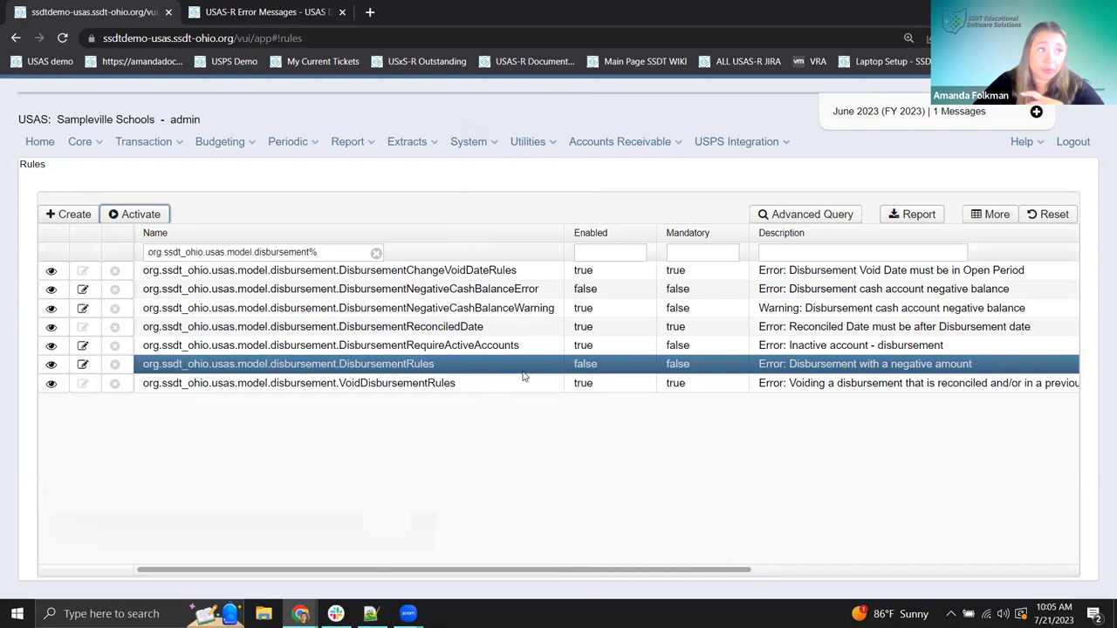
- Dismiss the 'Rules successfully activated' message, leaving DisbursementRules and DisbursementNegativeCashBalanceError disabled
left_click(144, 142)
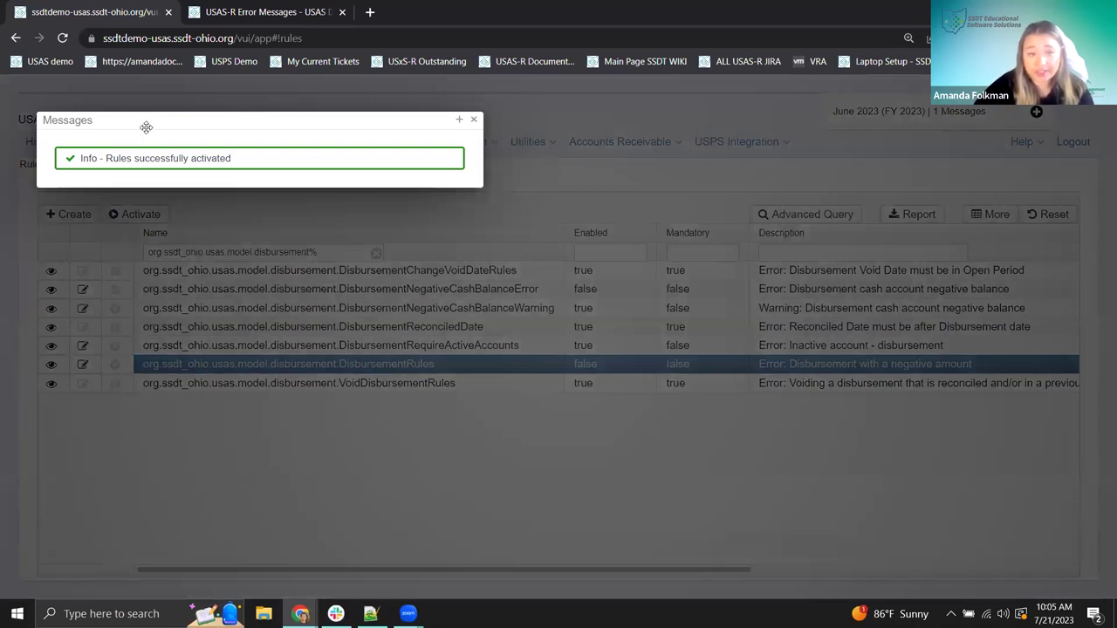
left_click_drag(143, 121, 156, 133)
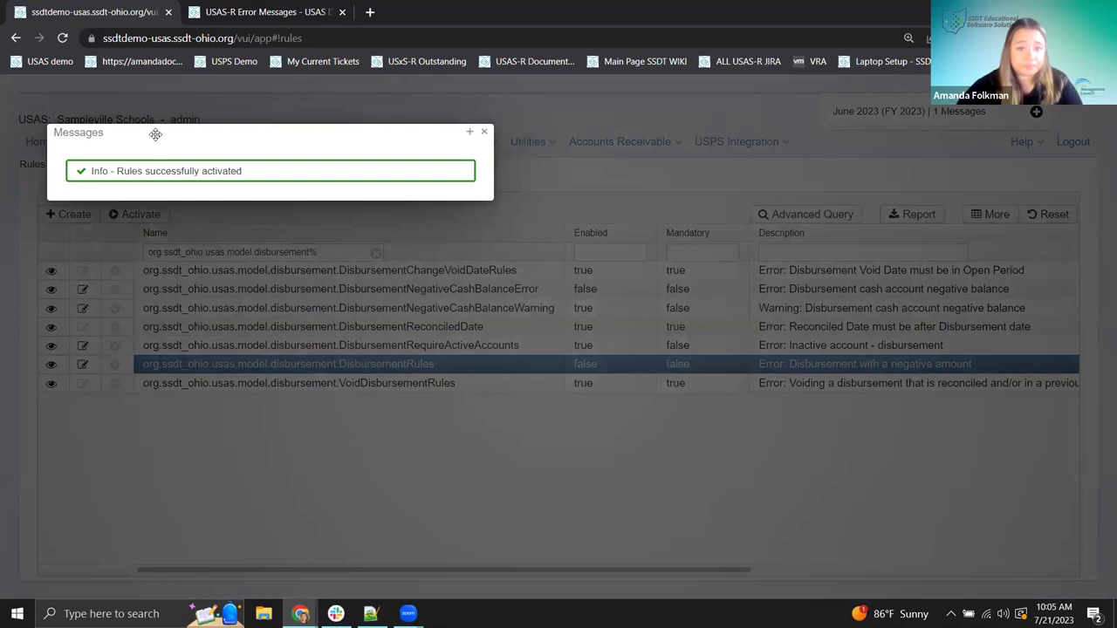
left_click(483, 138)
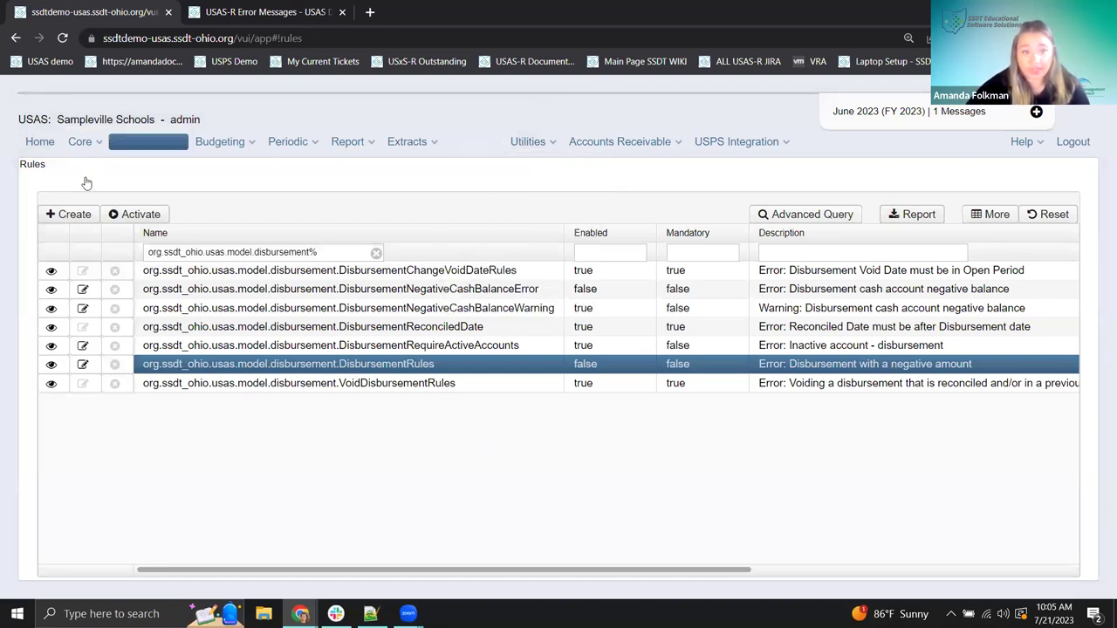
left_click(79, 142)
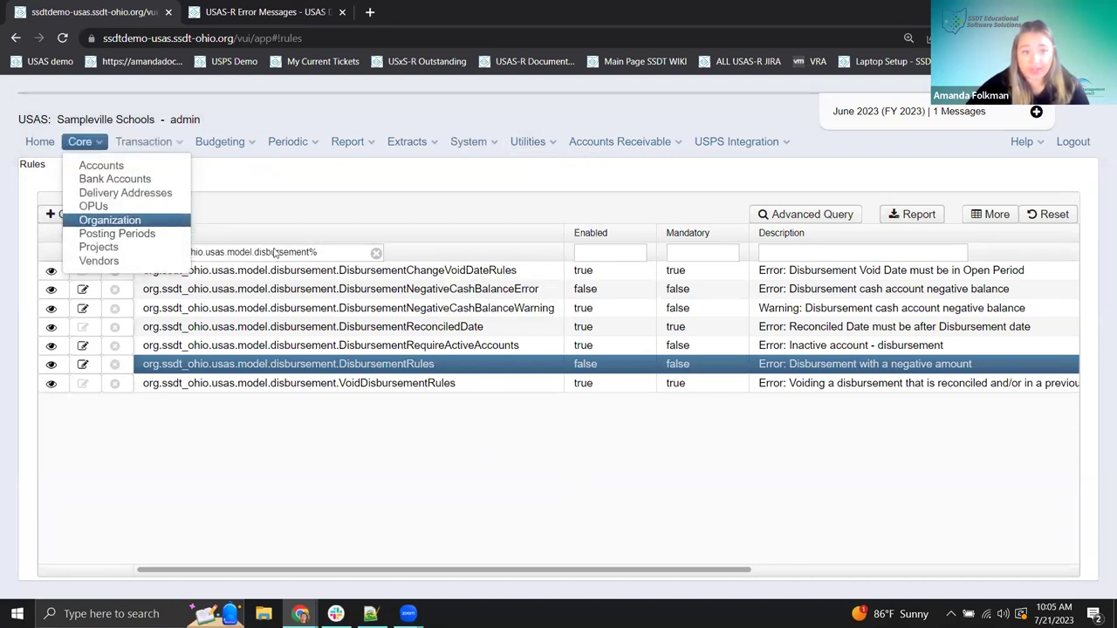
left_click(379, 482)
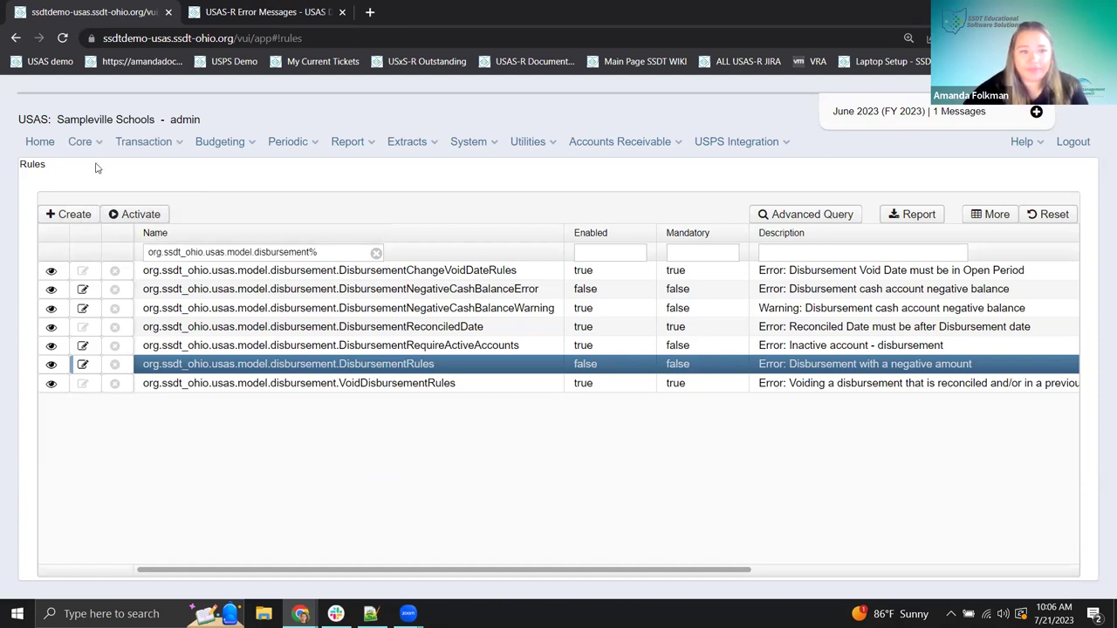
- Post the -50.00 Scholastic Magazine payable from Transaction > Payables, leaving four payables listed
left_click(138, 148)
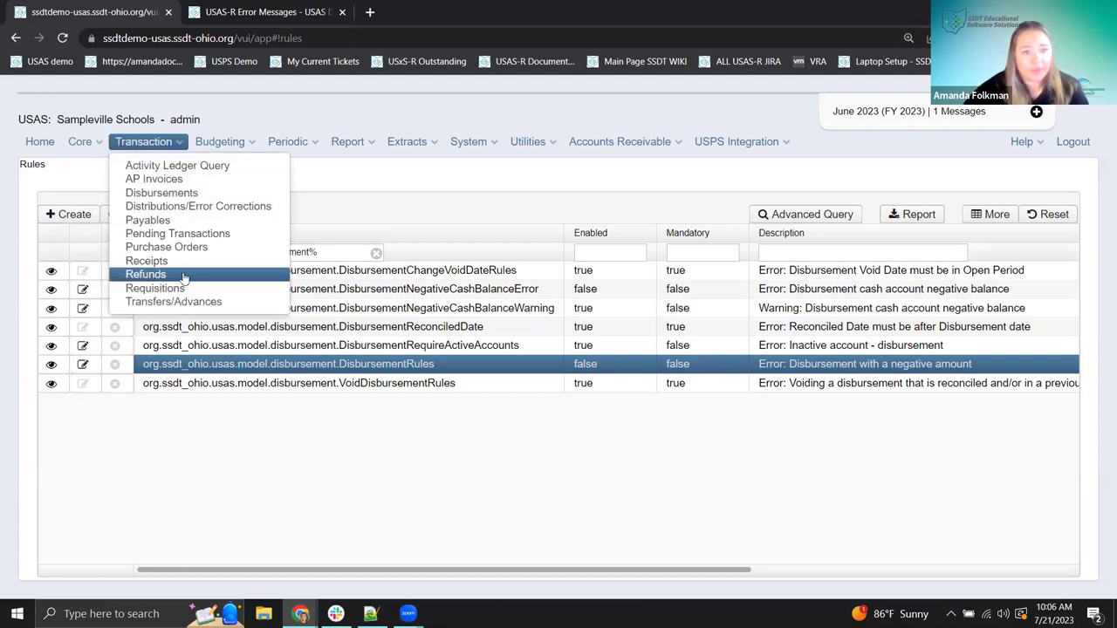
left_click(166, 221)
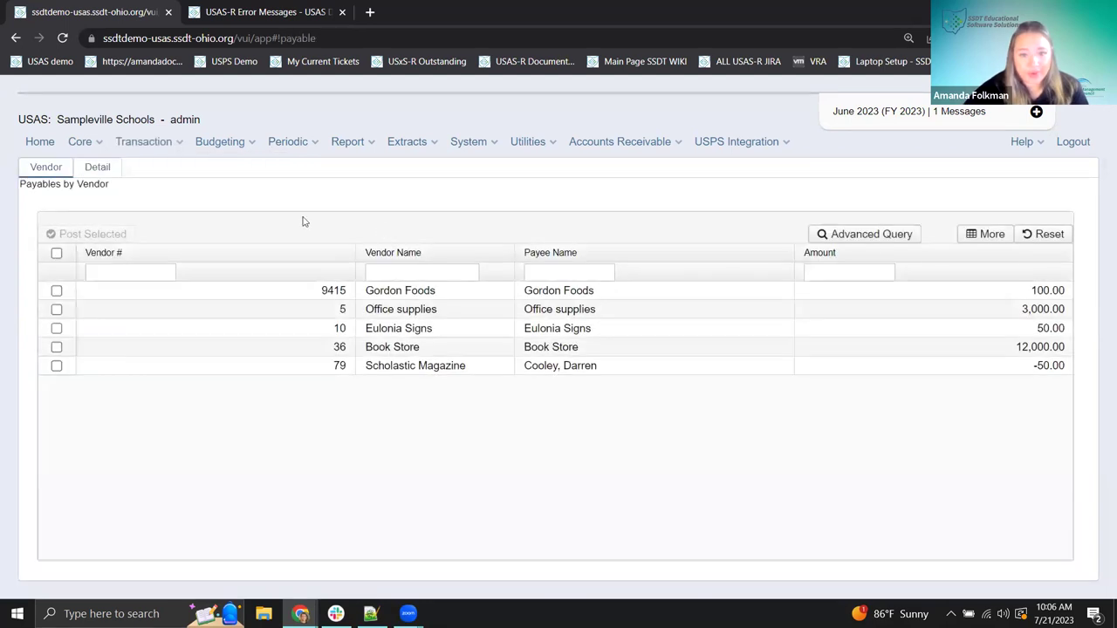
left_click(56, 366)
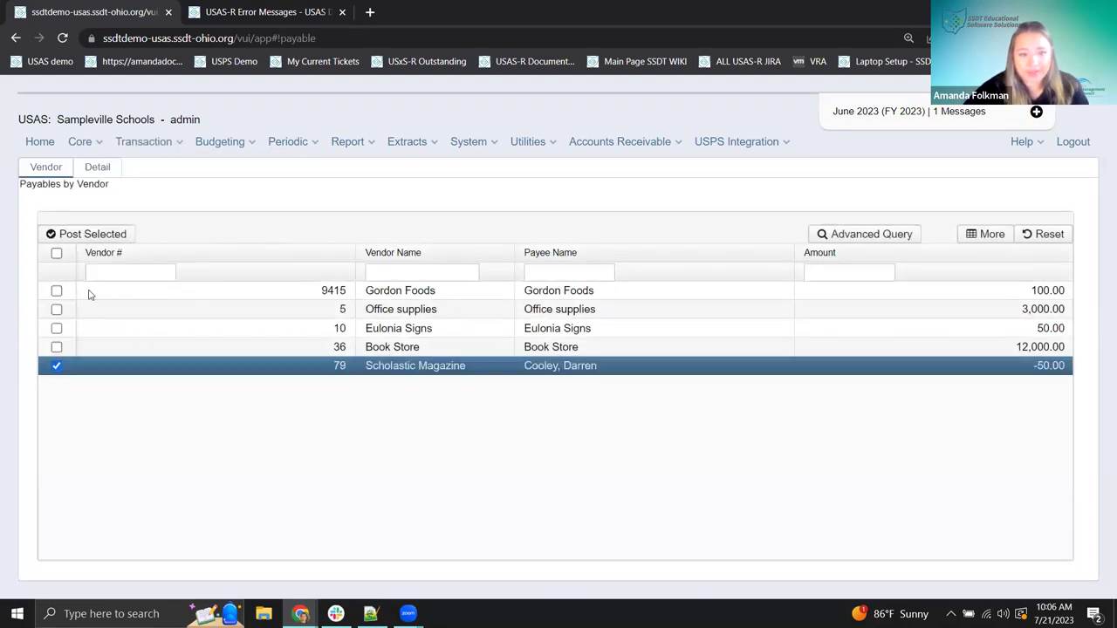
left_click(91, 237)
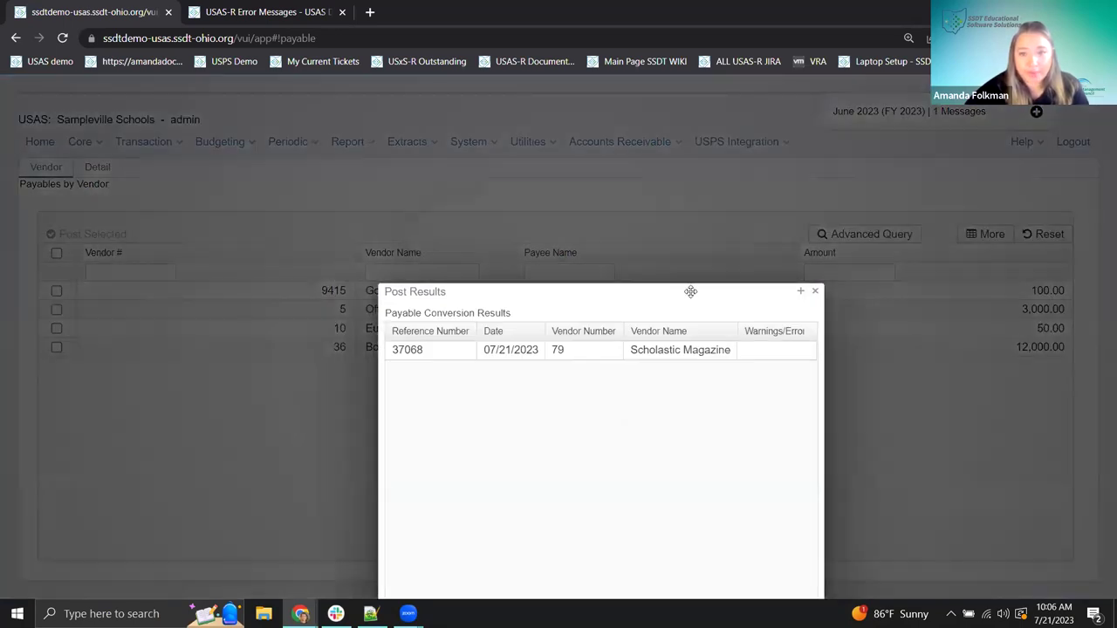
left_click_drag(690, 292, 486, 170)
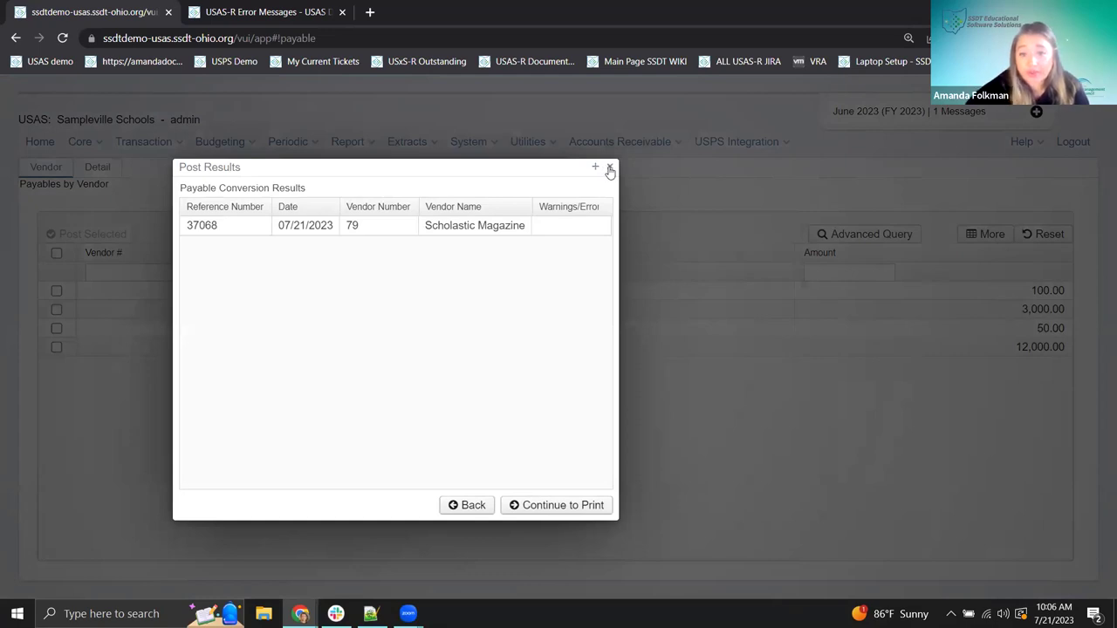
left_click(610, 167)
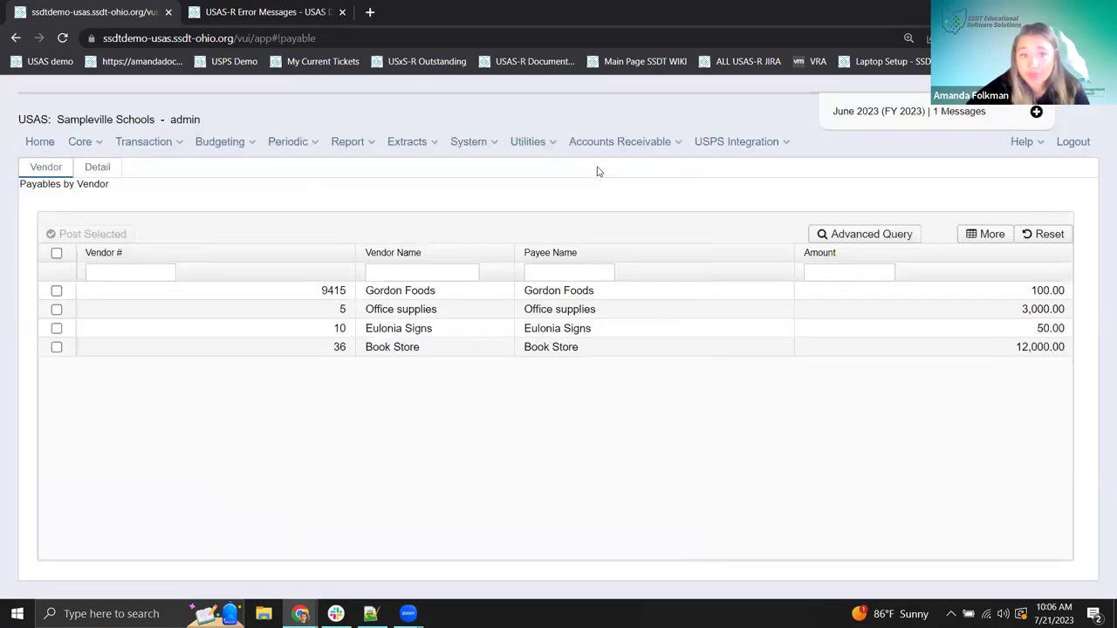
left_click(349, 143)
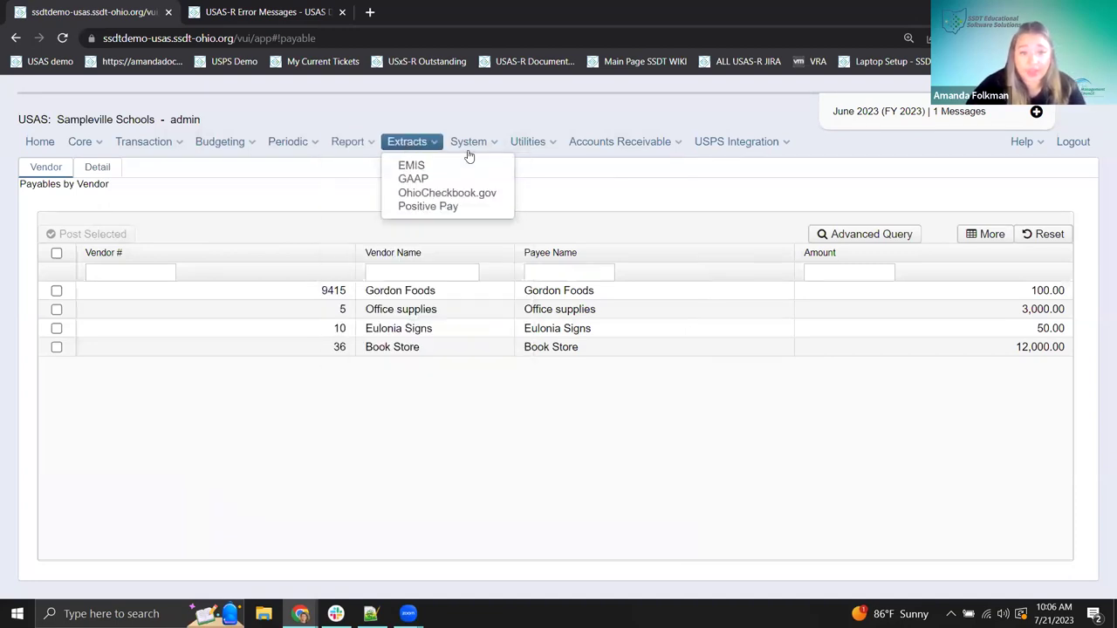
- Clear the '%then and now%' Description filter so every system rule is listed again
mouse_move(471, 143)
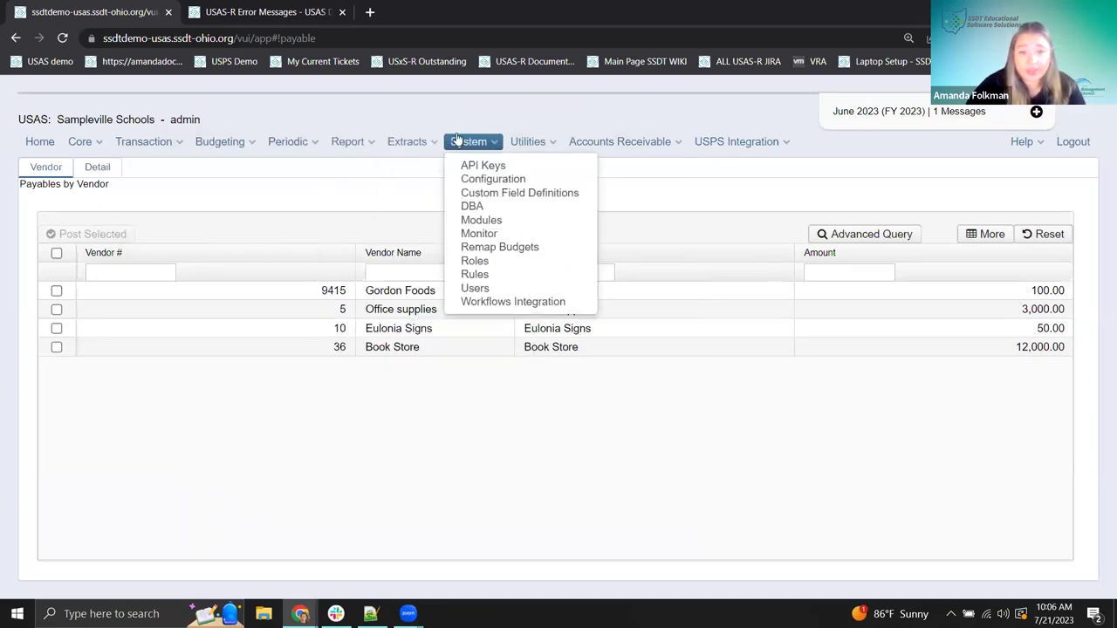
left_click(508, 276)
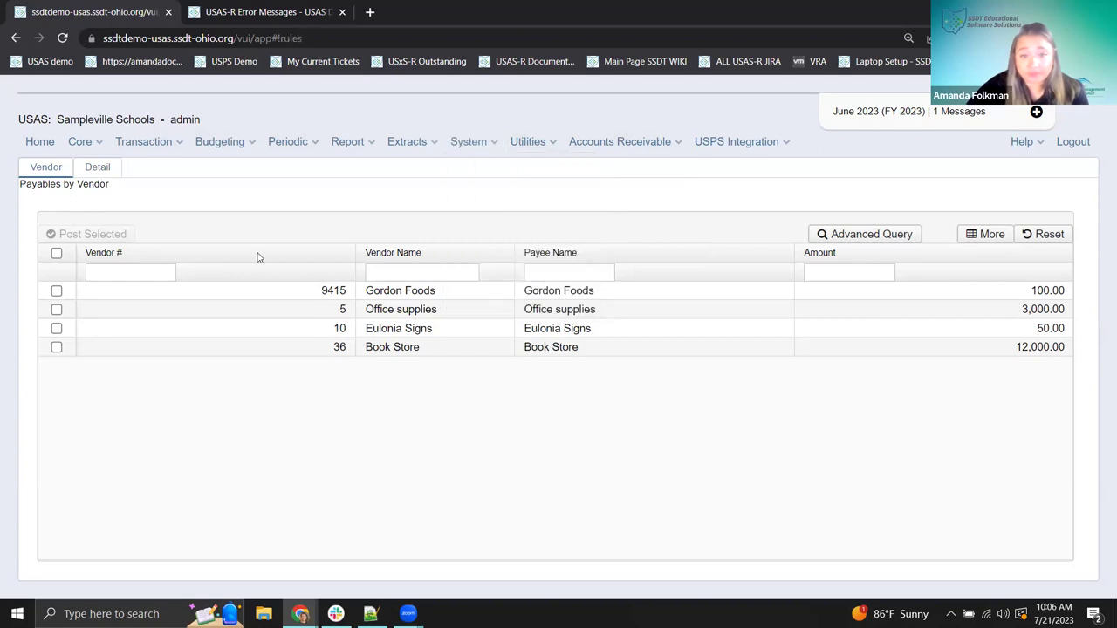
left_click_drag(705, 232, 534, 233)
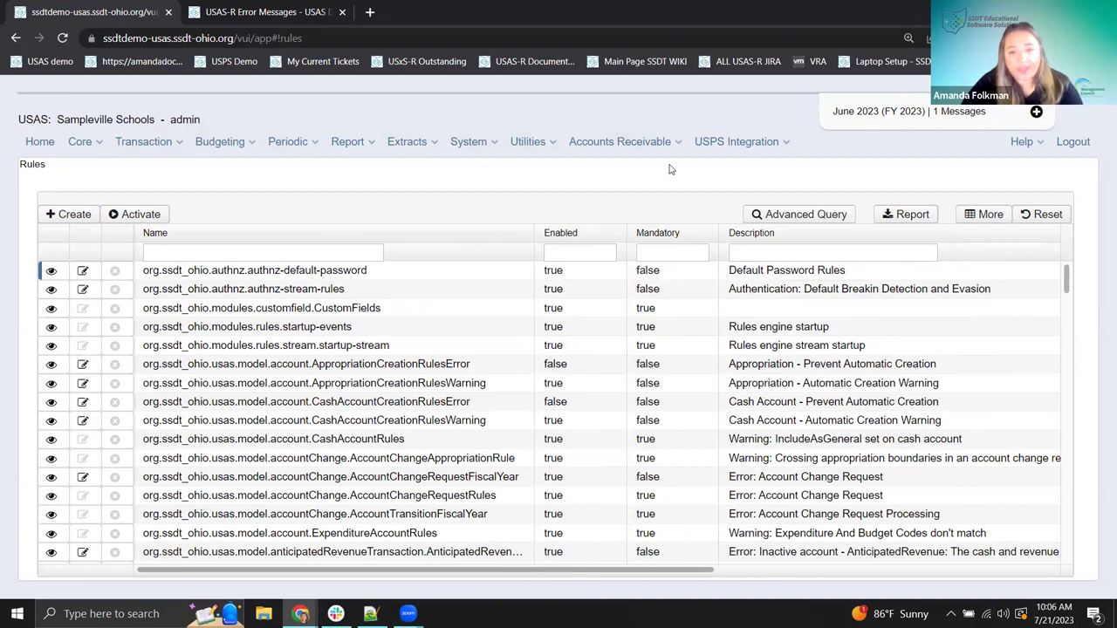
left_click(777, 253)
type("%")
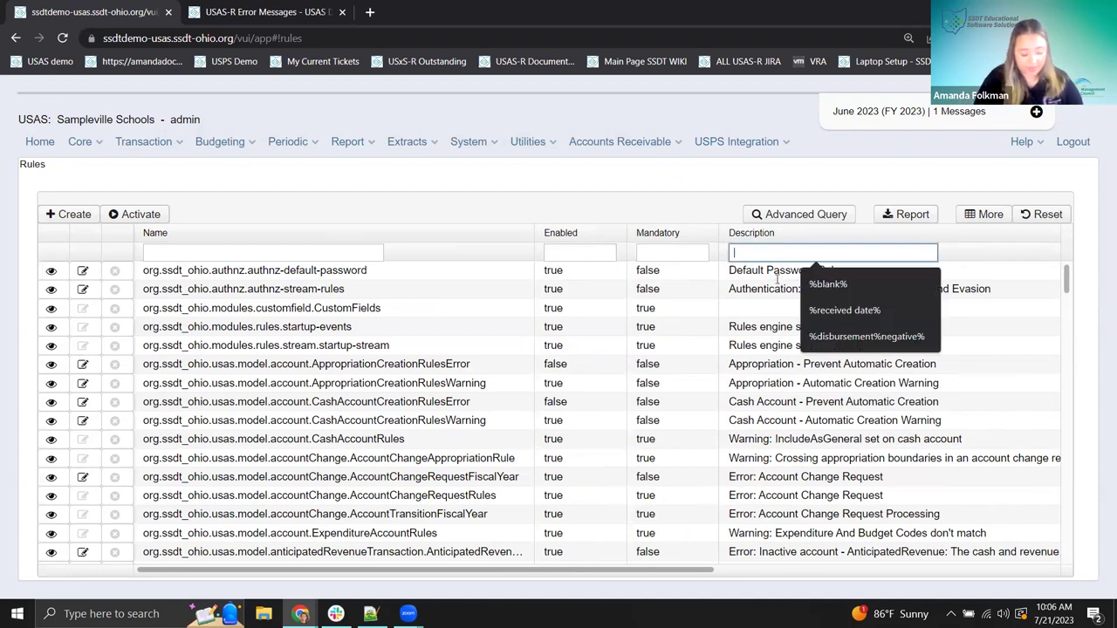
type("then")
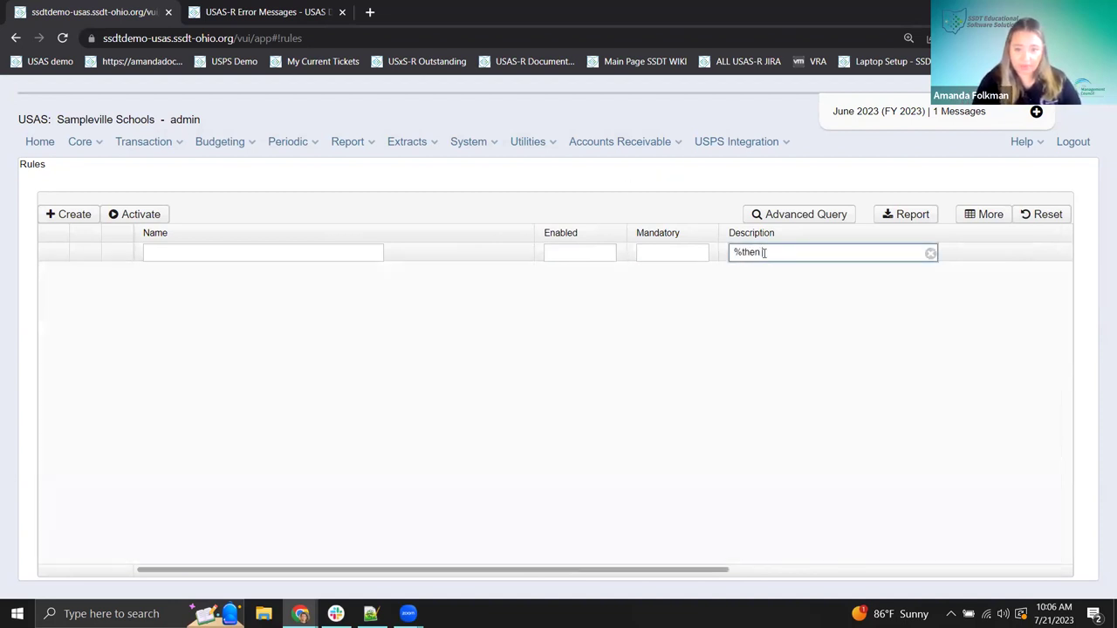
type(" and now%")
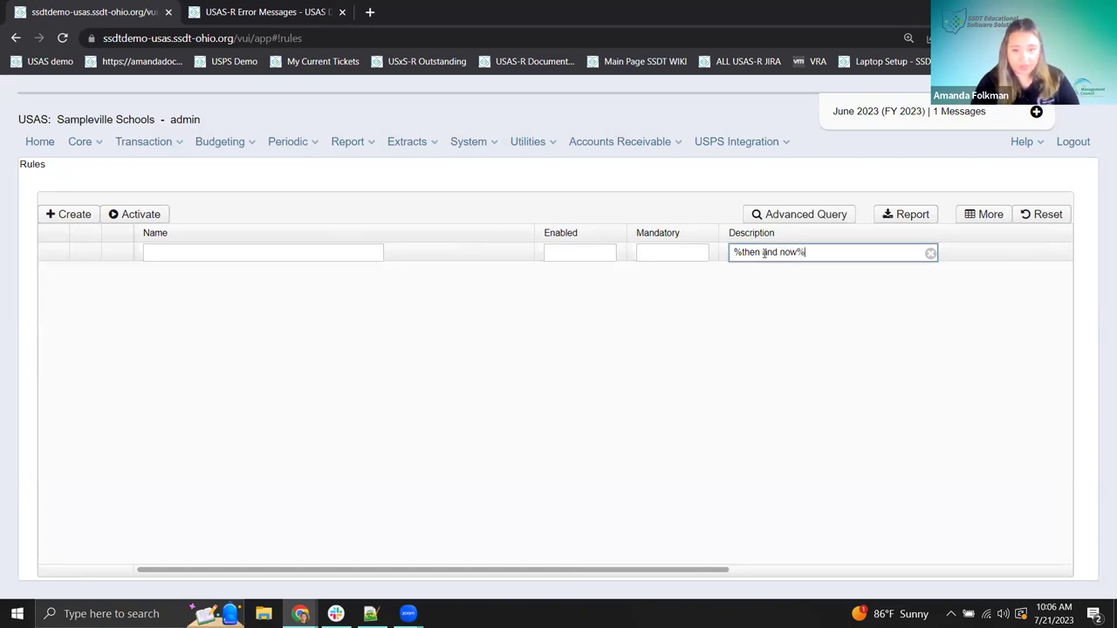
left_click(931, 254)
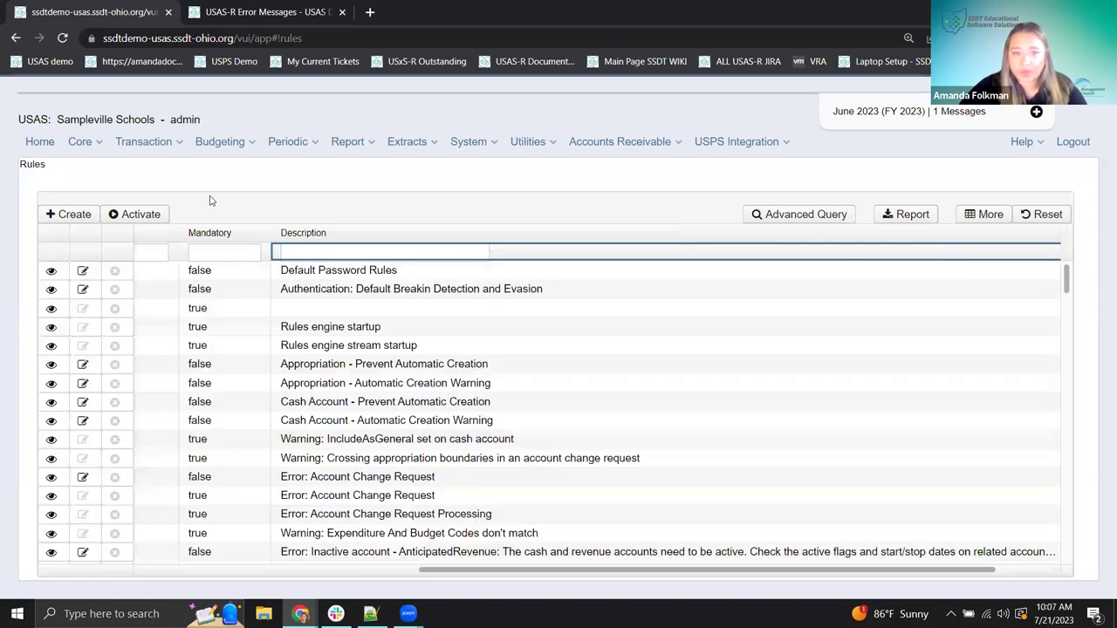
left_click_drag(430, 572, 48, 483)
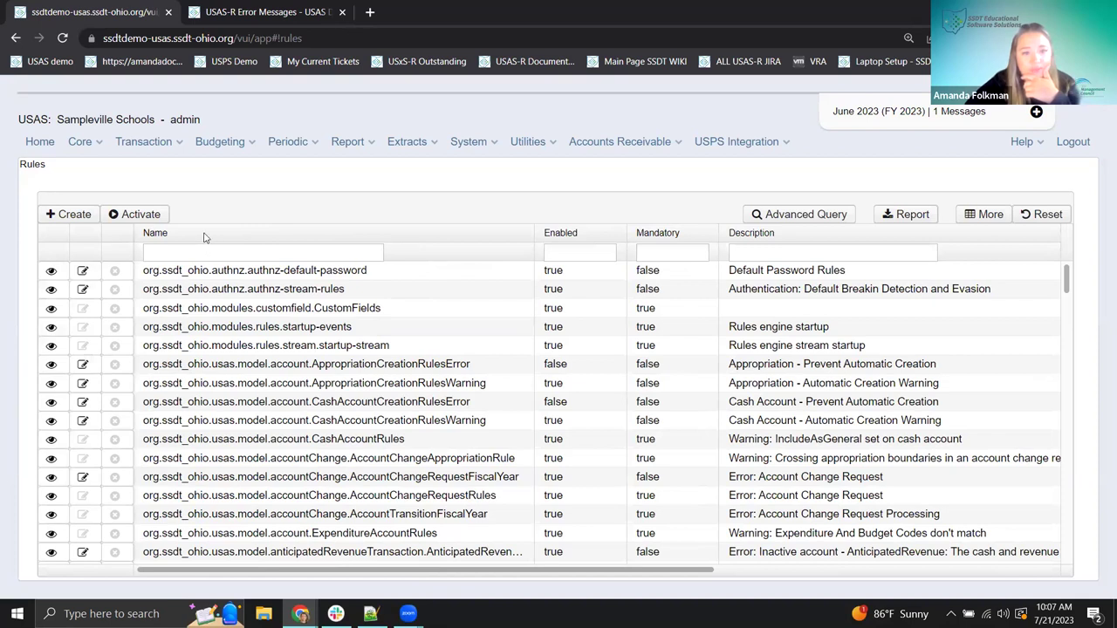
- Filter rules by the name %invoice% and view the InvoiceDatePriorToPODateWarning rule's details
left_click(243, 252)
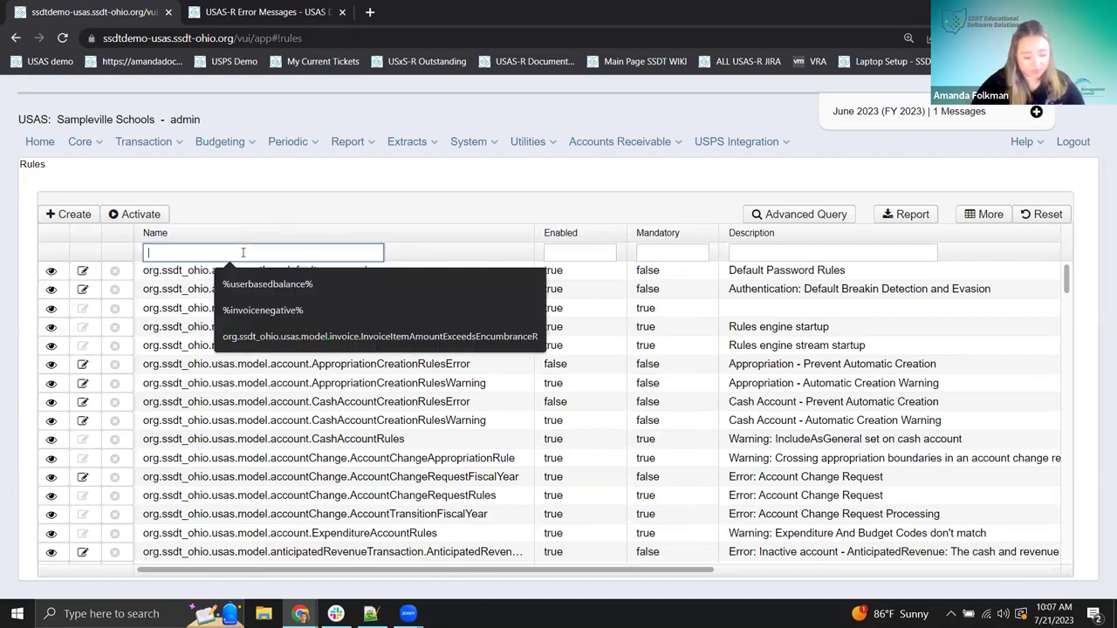
type("%invoice%")
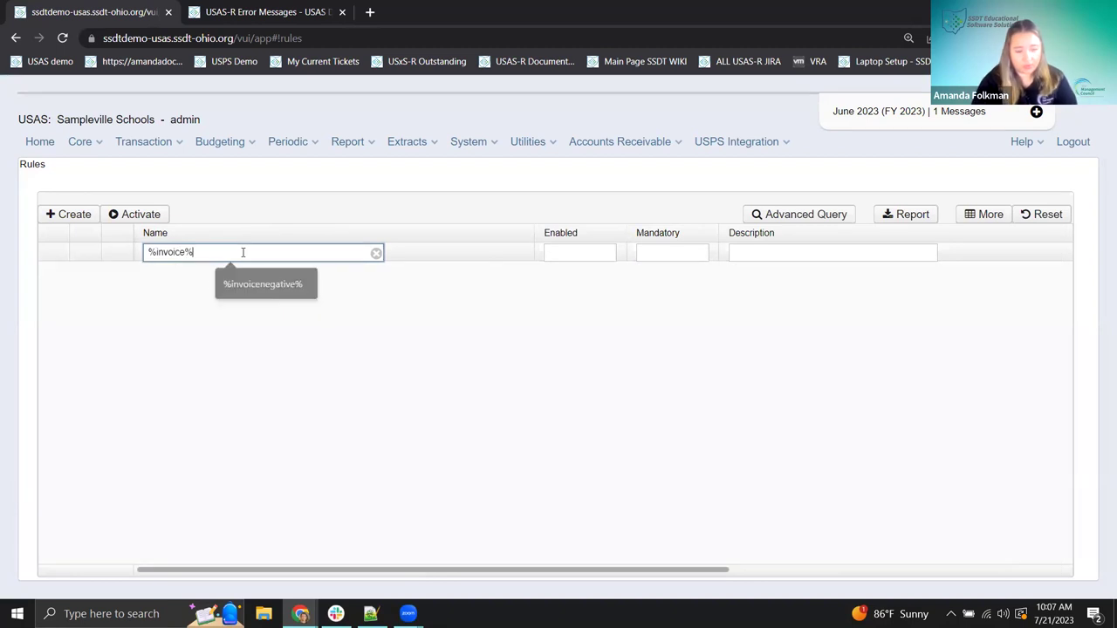
key("Return")
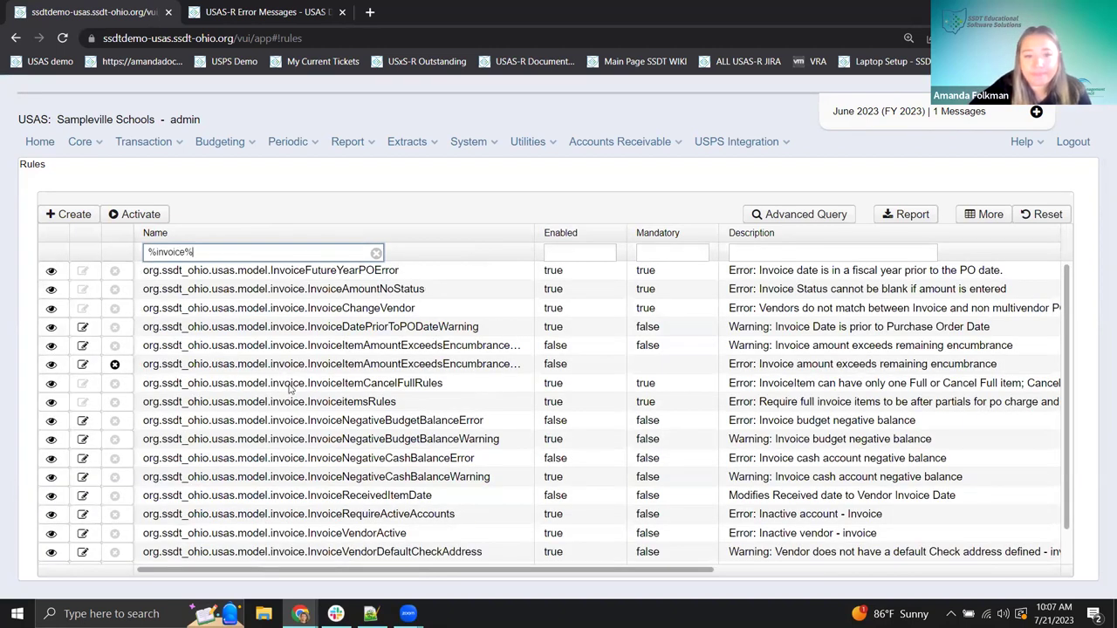
scroll(291, 398, "down", 1)
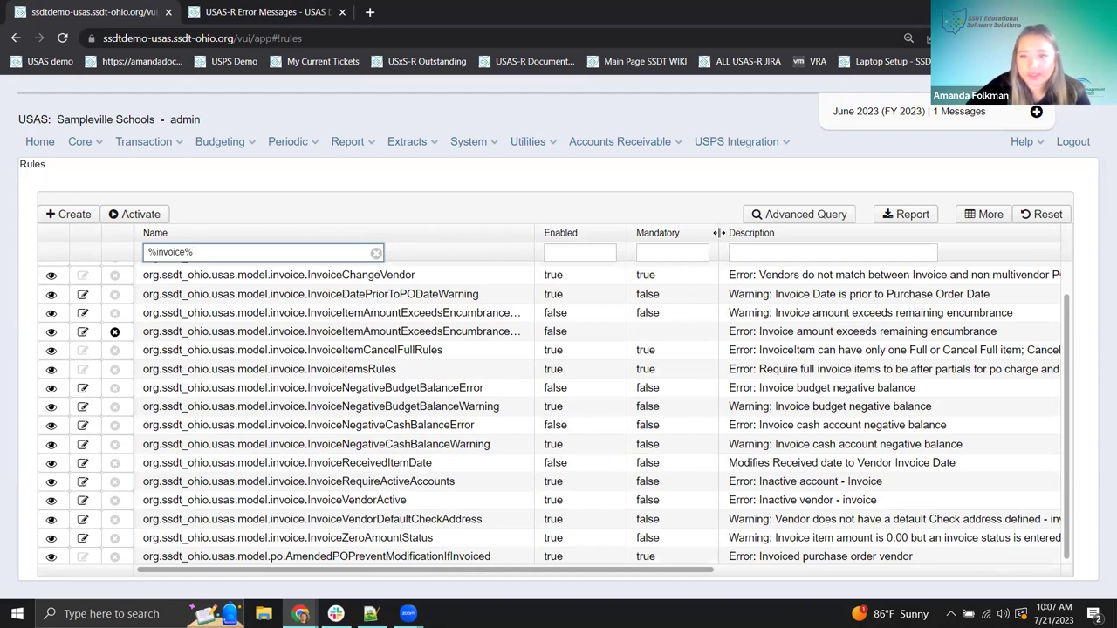
mouse_move(716, 233)
left_mouse_down()
mouse_move(646, 233)
mouse_move(703, 233)
left_mouse_up()
left_click_drag(349, 572, 456, 586)
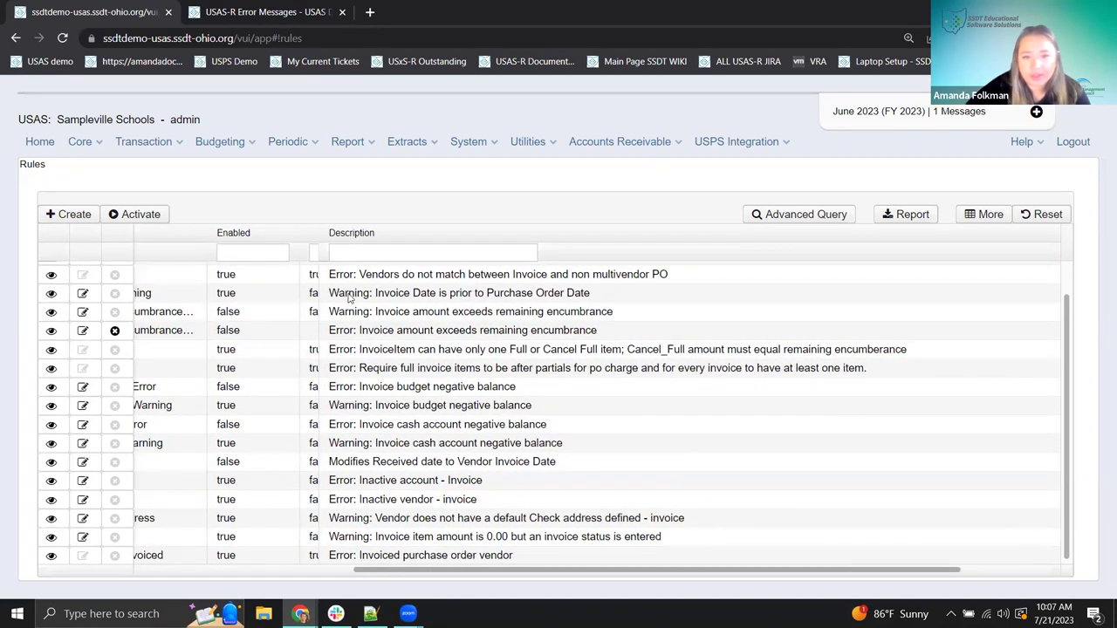
left_click_drag(427, 572, 101, 537)
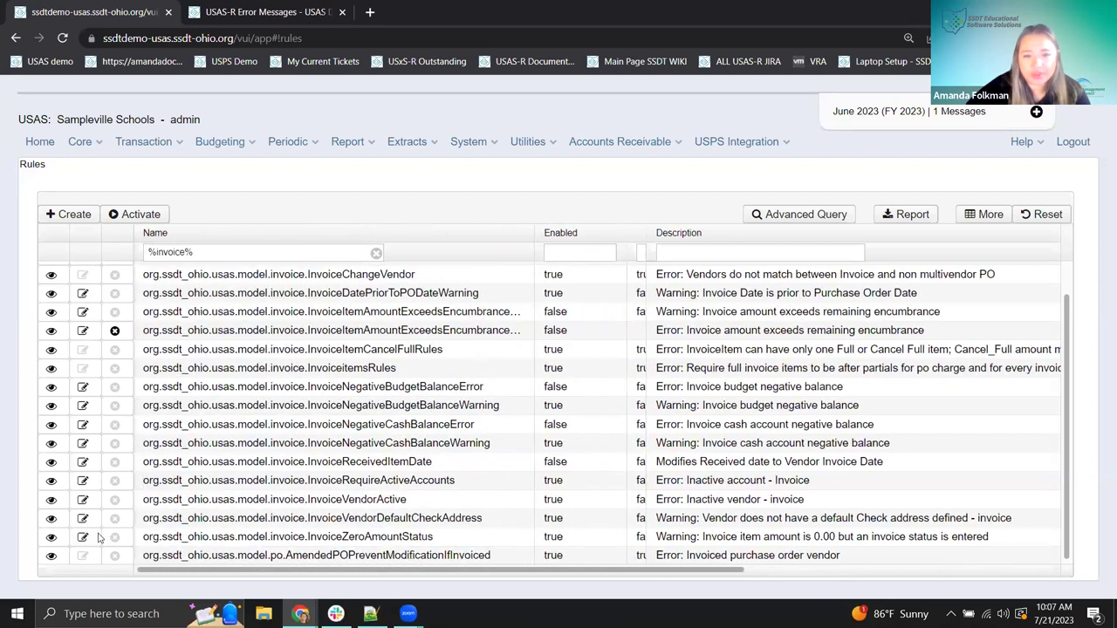
left_click(52, 294)
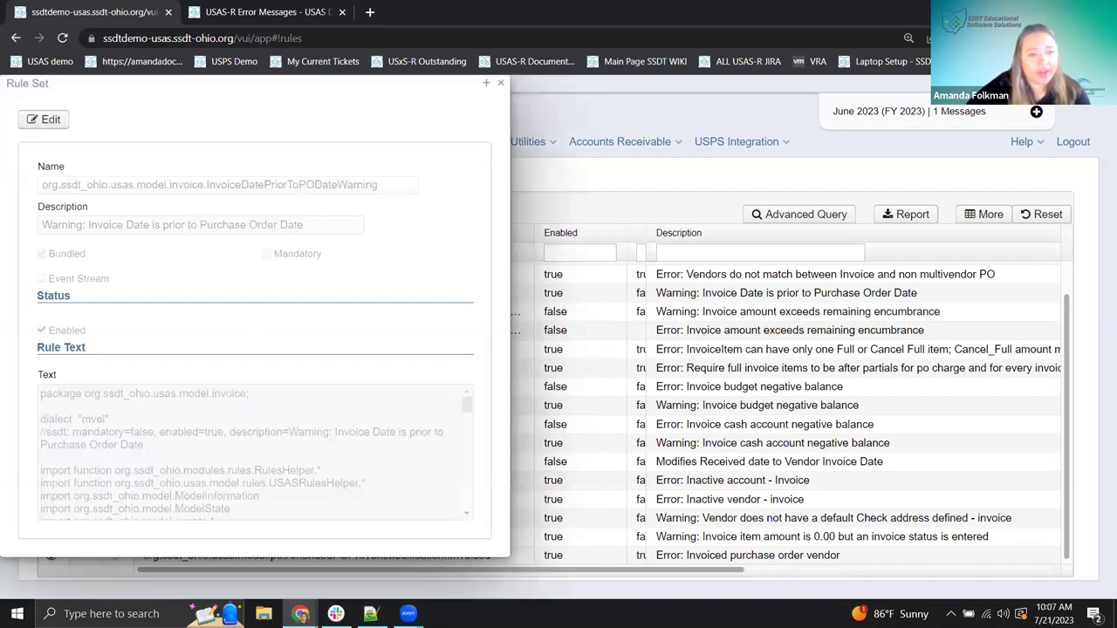
- Edit the InvoiceDatePriorToPODateWarning rule and select all of its Rule Text
left_click(48, 120)
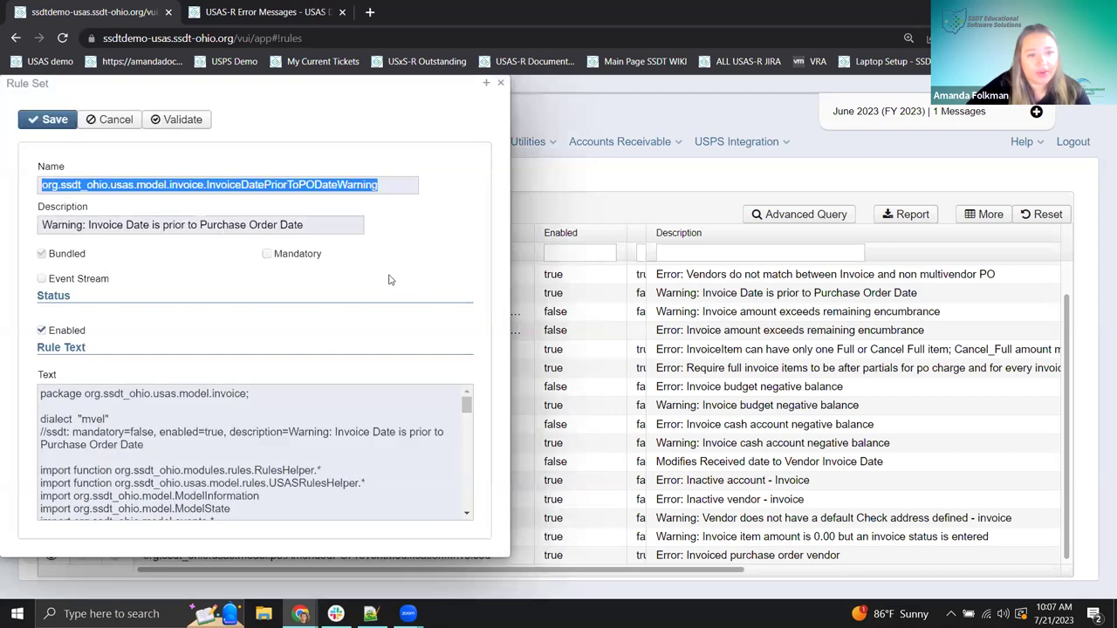
scroll(374, 431, "down", 1)
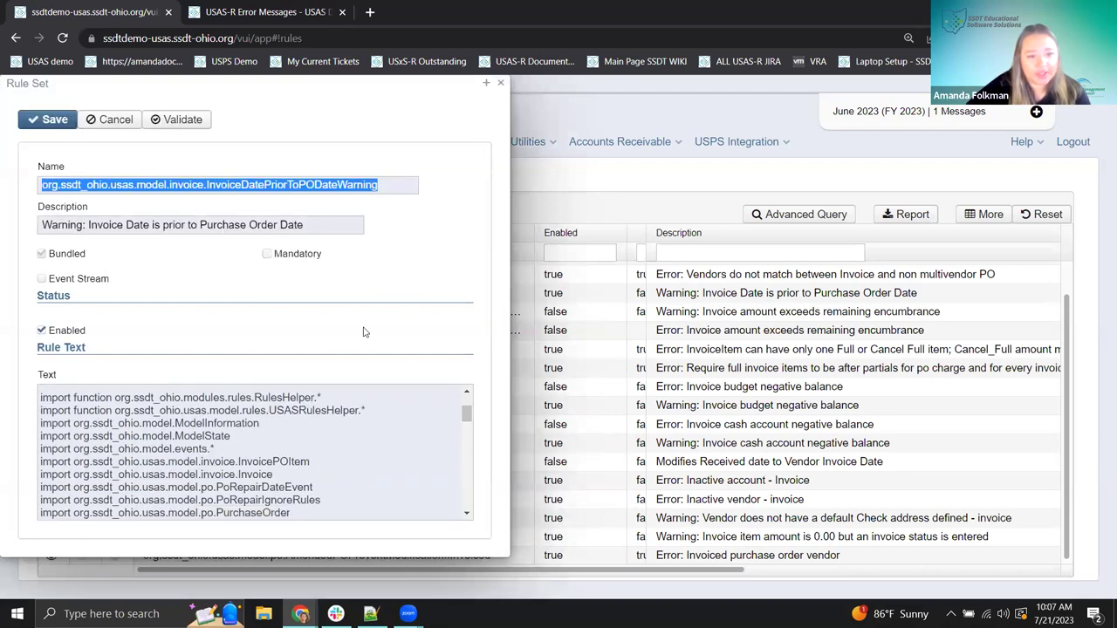
scroll(286, 447, "up", 2)
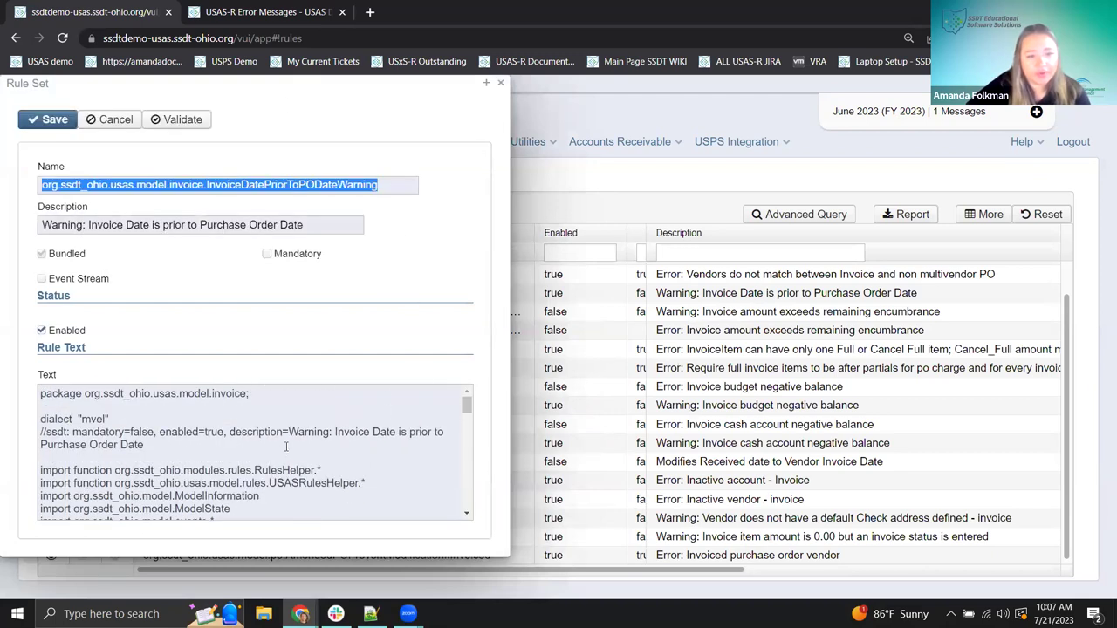
scroll(242, 440, "down", 5)
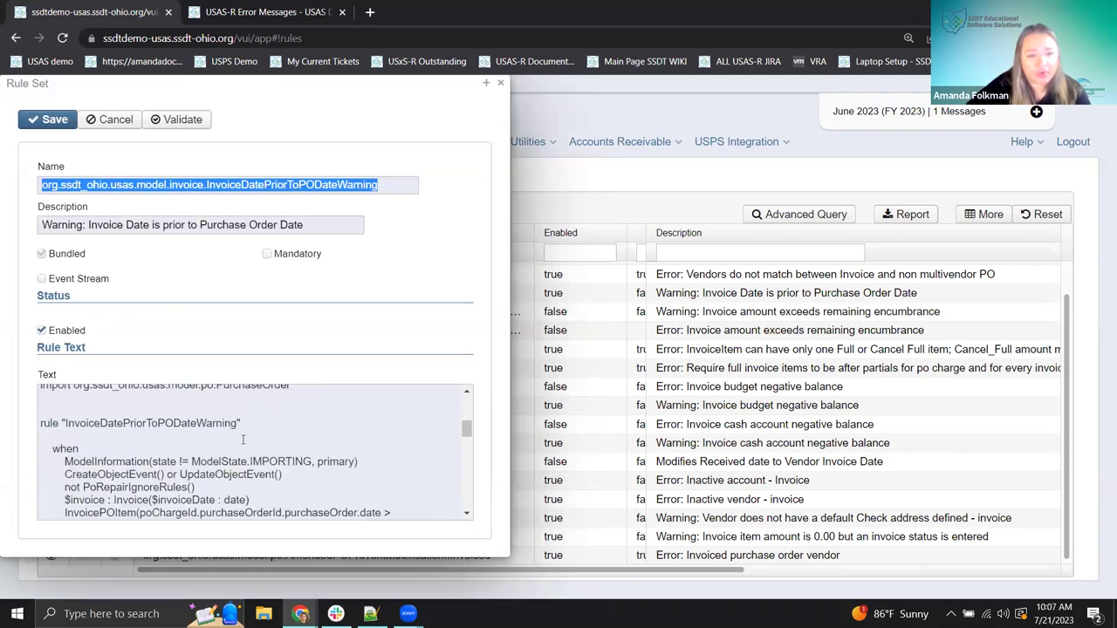
scroll(242, 440, "up", 5)
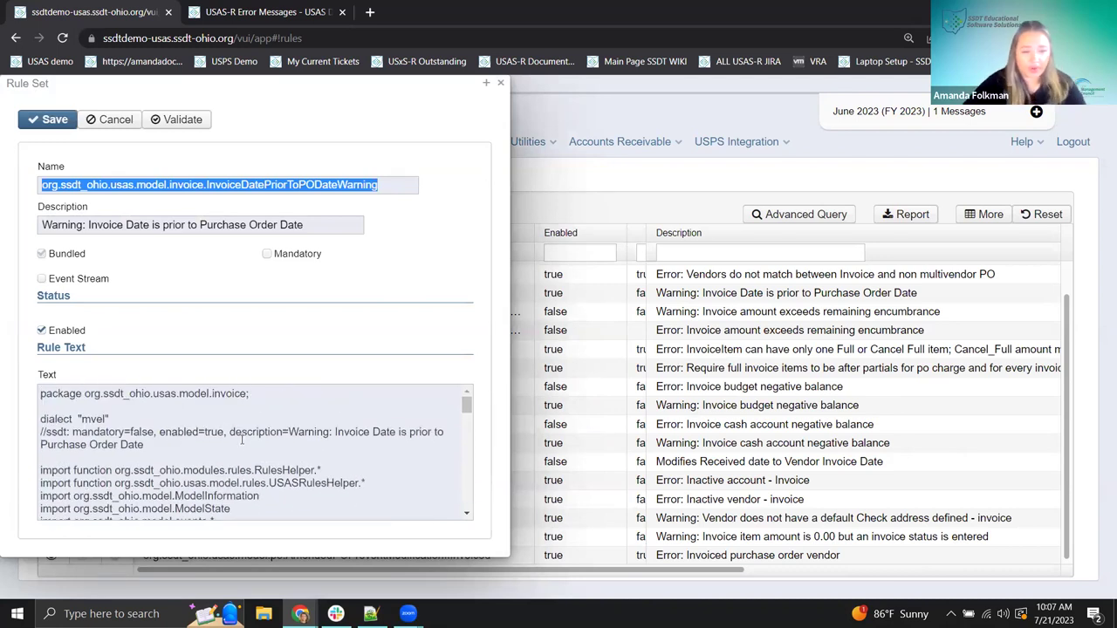
left_click(41, 394)
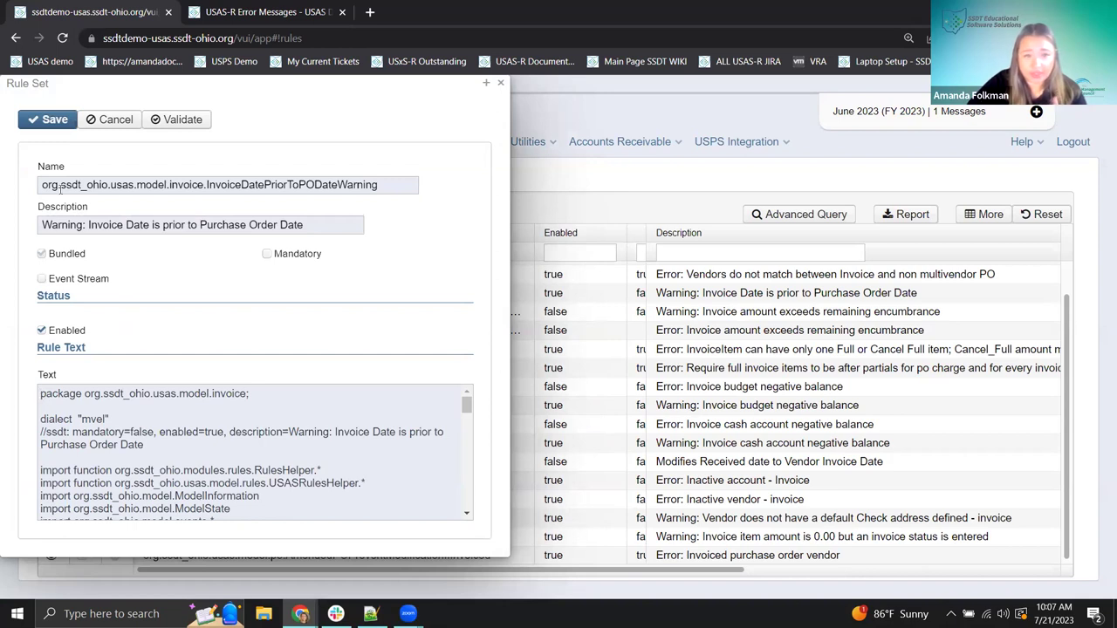
left_click_drag(41, 393, 299, 532)
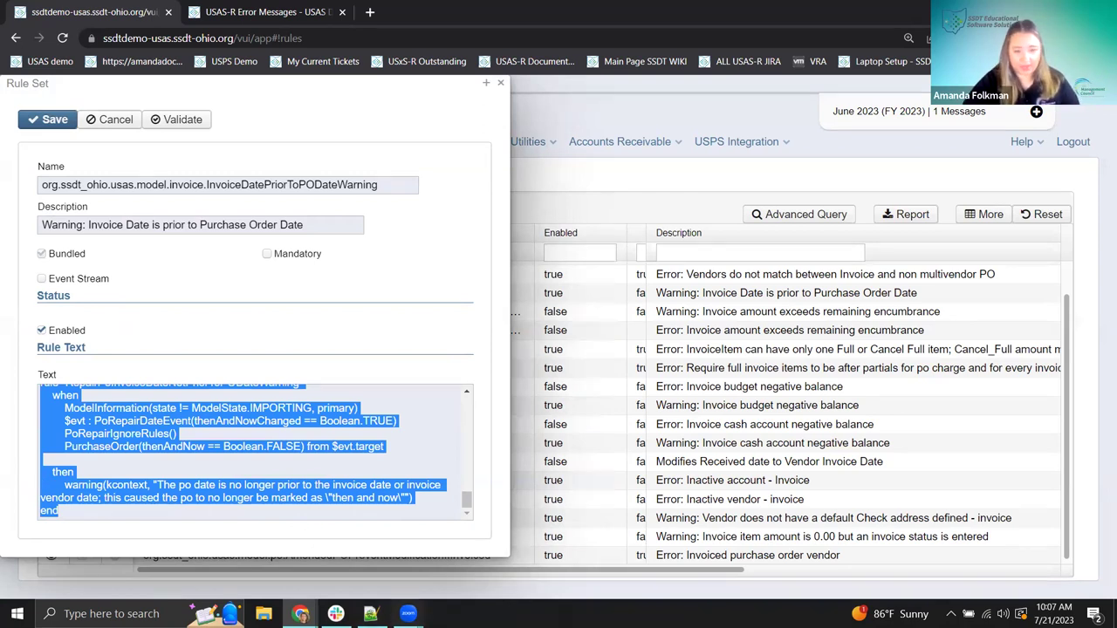
- Paste the copied rule text into a new Notepad++ document and review its 64 lines
left_click(370, 613)
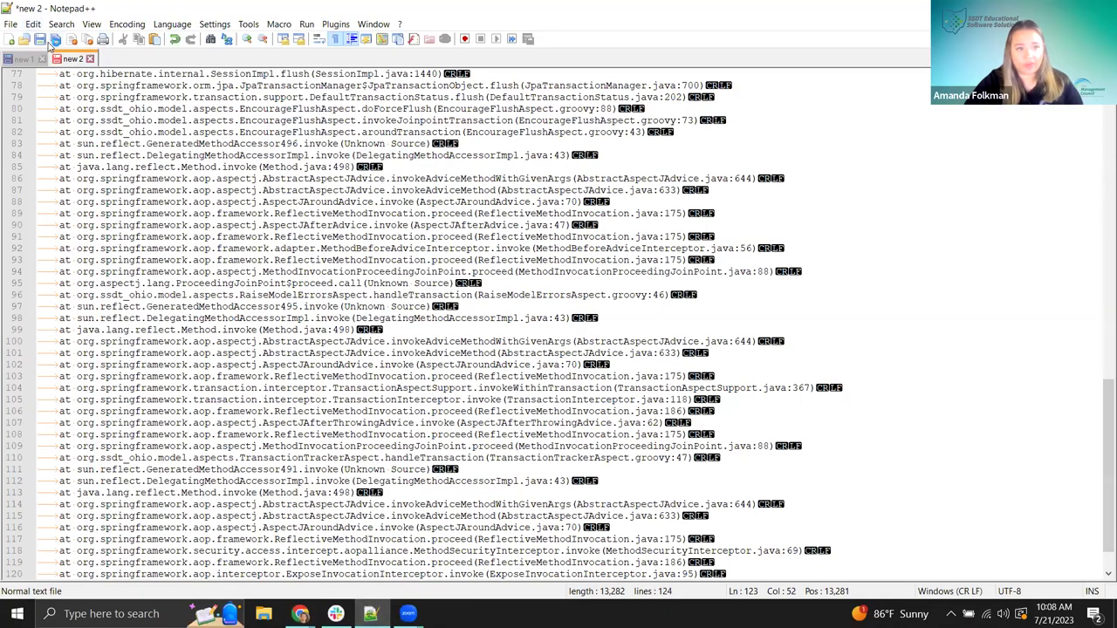
left_click(11, 39)
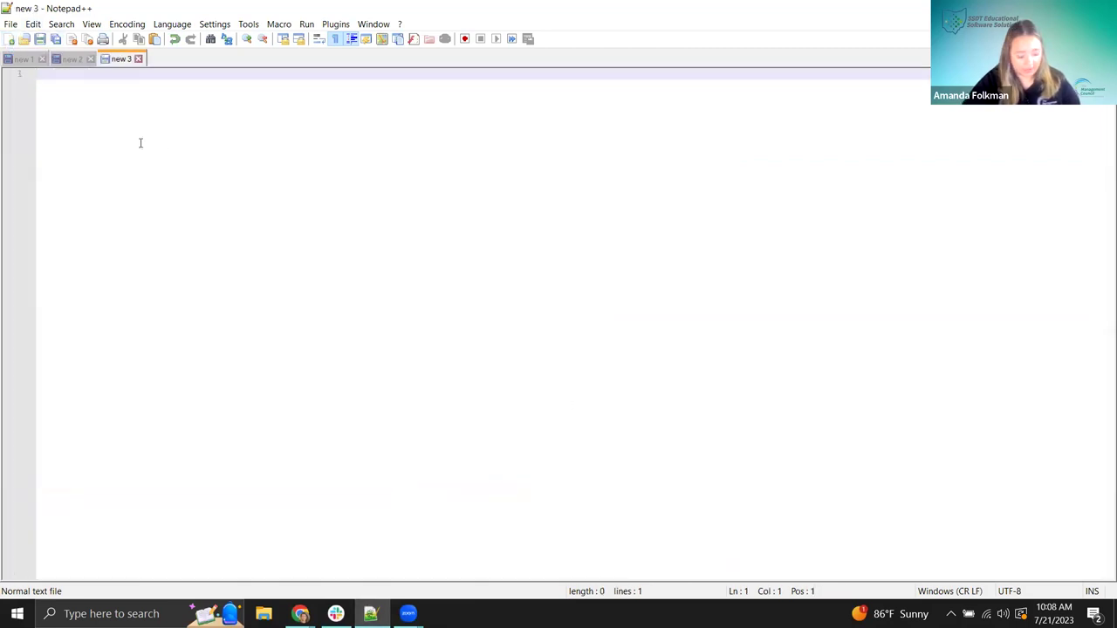
key("ctrl+v")
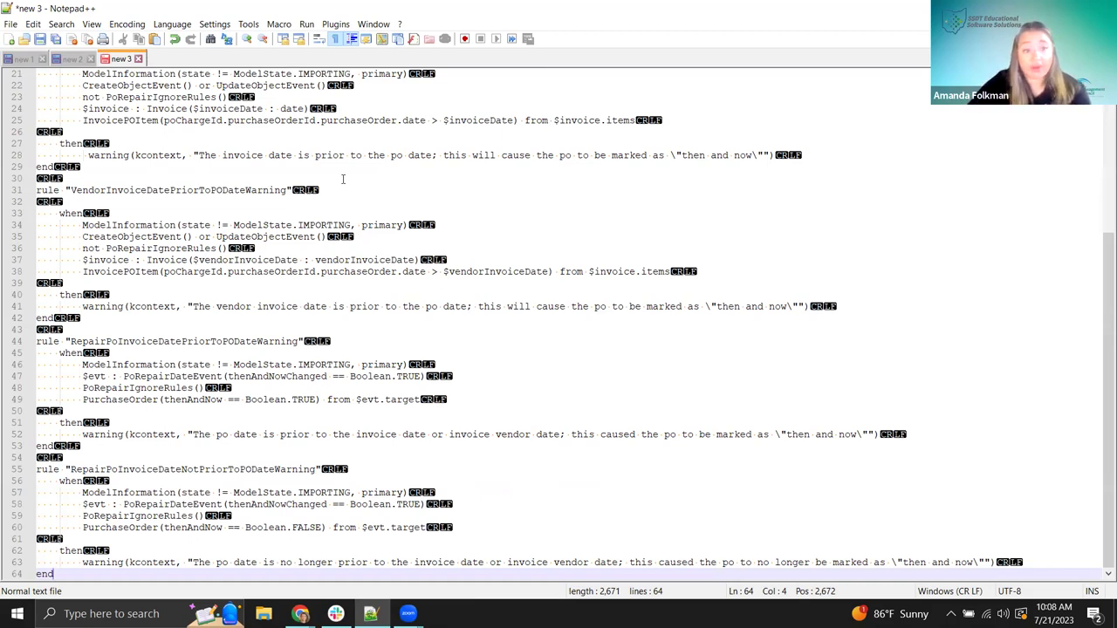
scroll(437, 215, "up", 7)
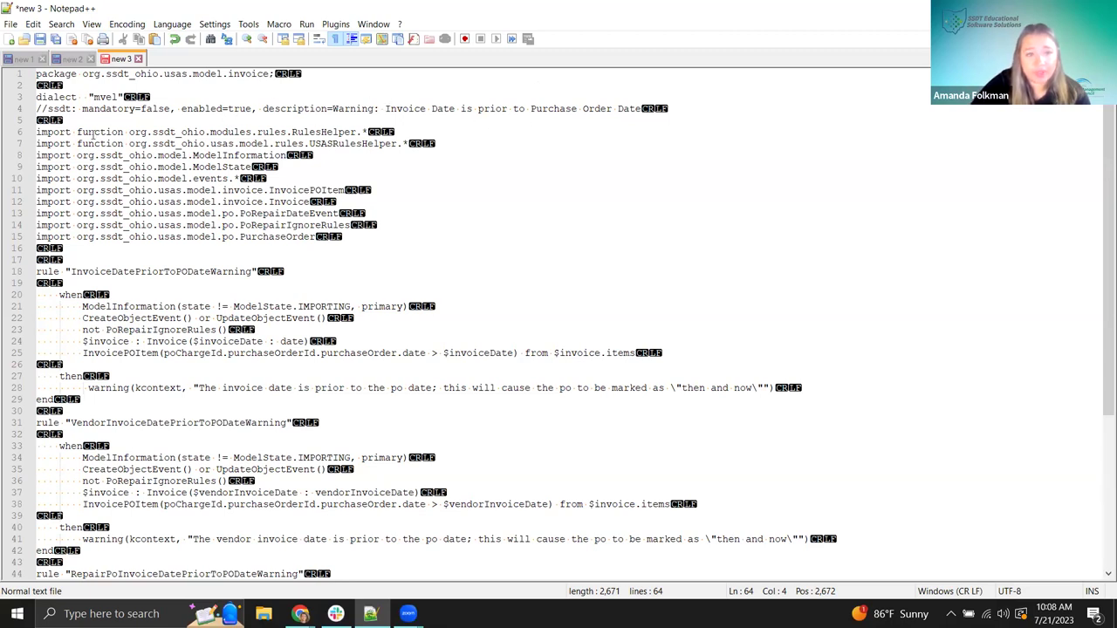
scroll(118, 242, "down", 1)
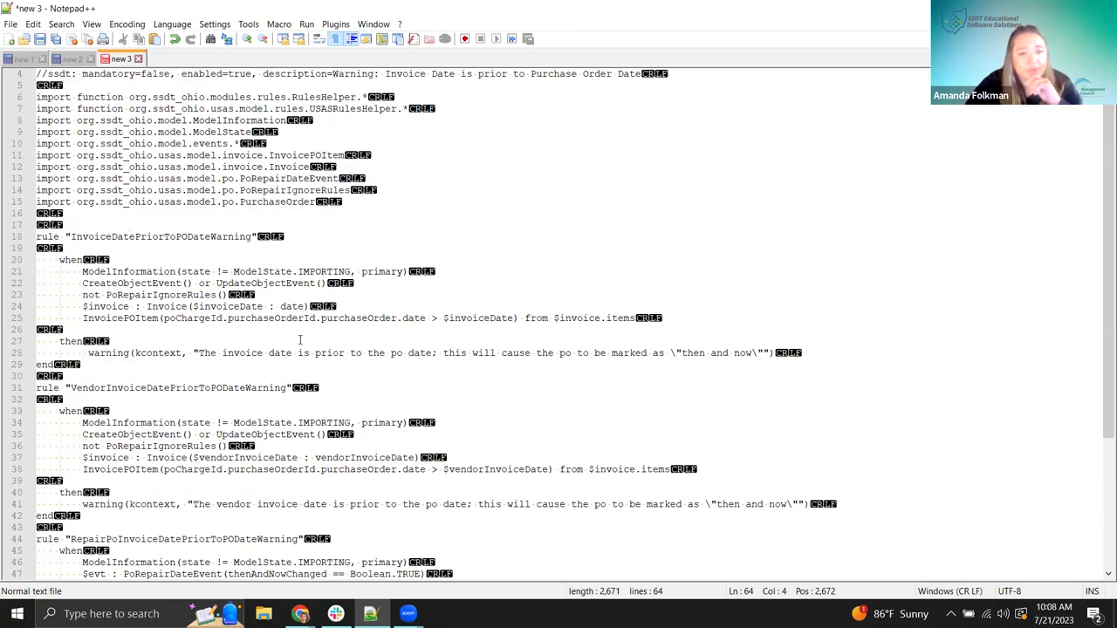
scroll(299, 340, "down", 1)
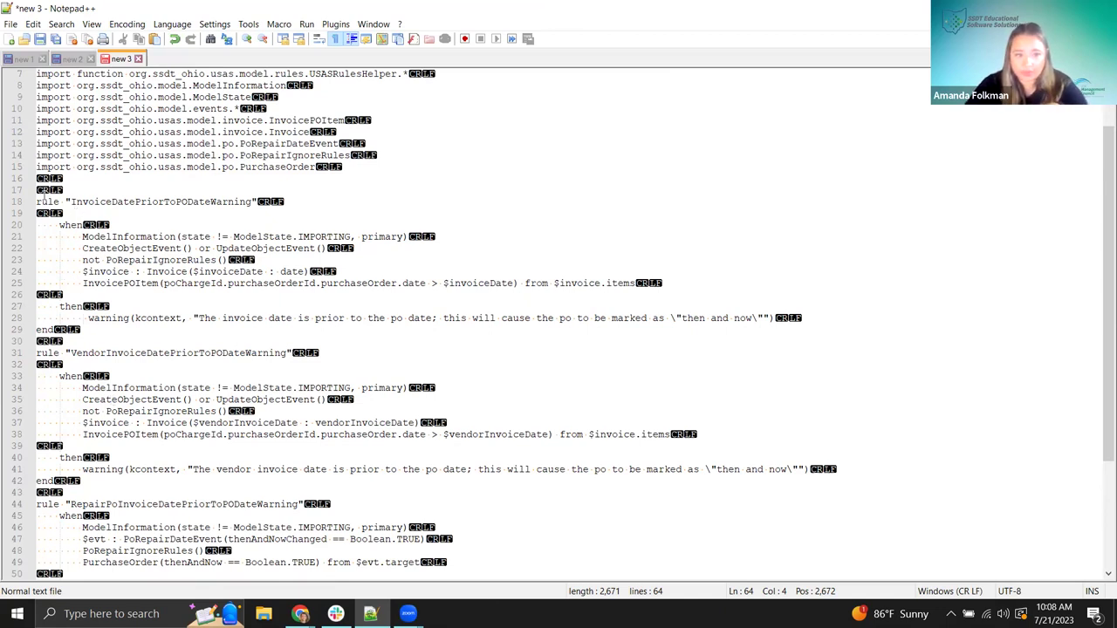
left_click_drag(37, 201, 257, 202)
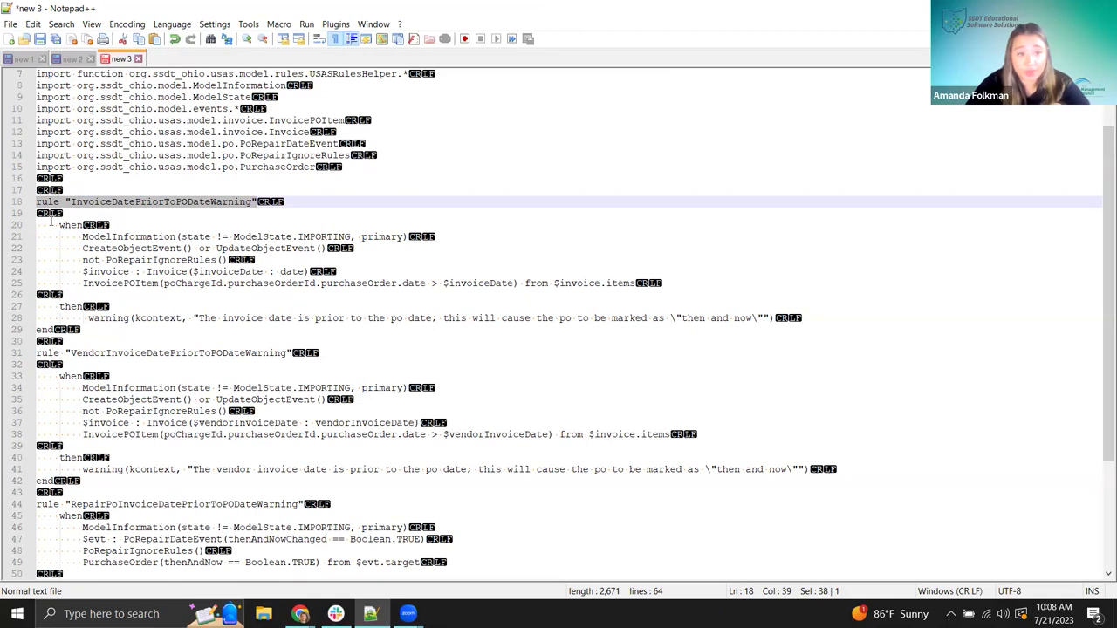
left_click_drag(59, 225, 83, 225)
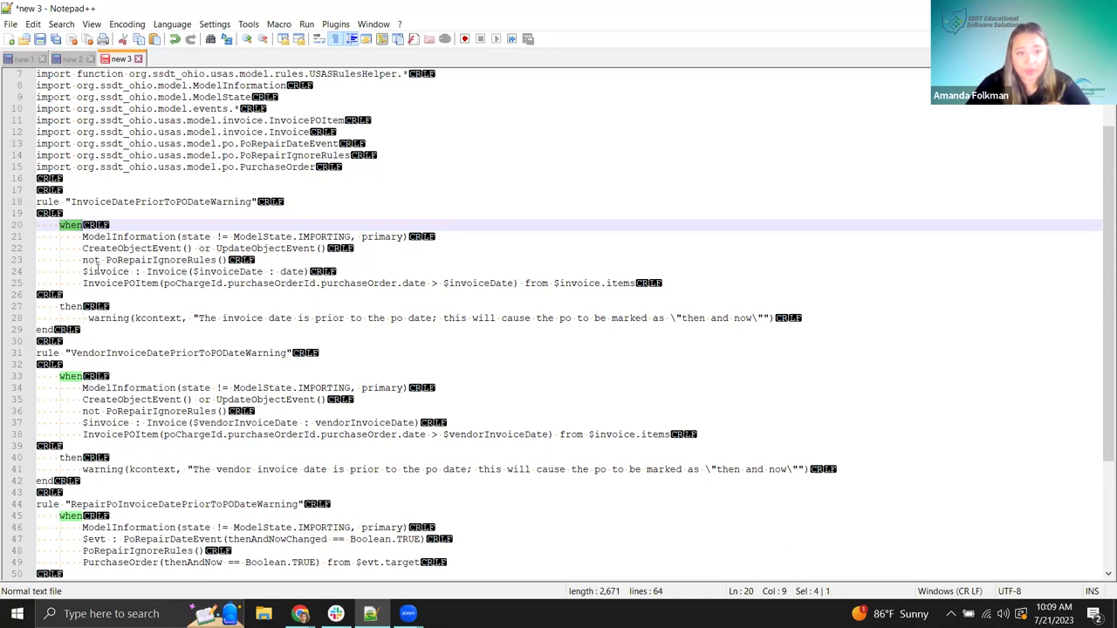
left_click_drag(168, 287, 438, 283)
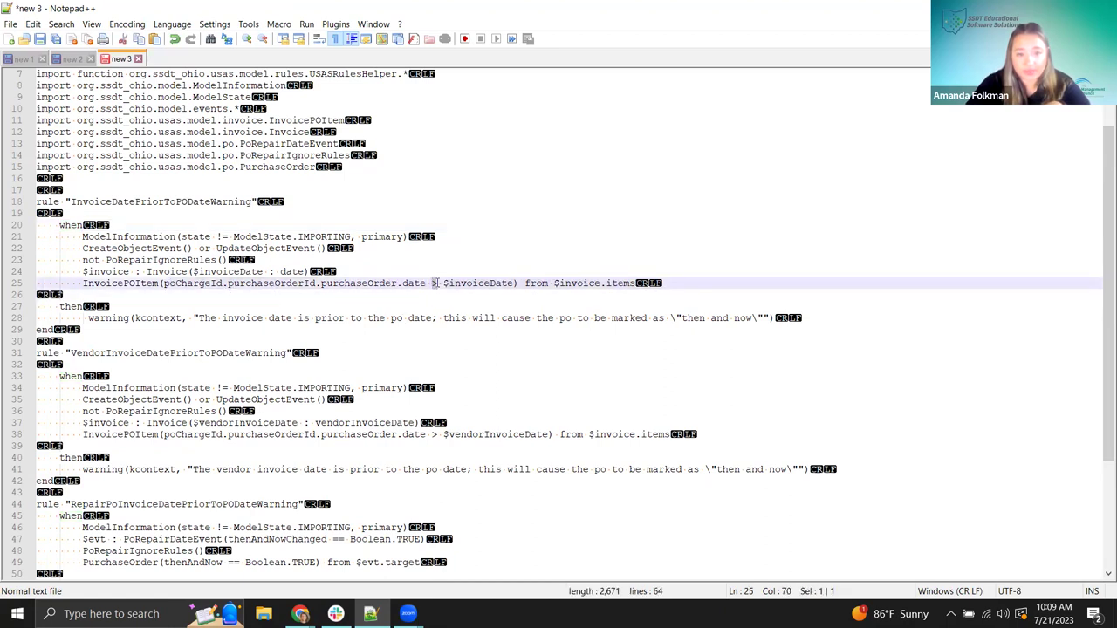
left_click_drag(293, 283, 345, 284)
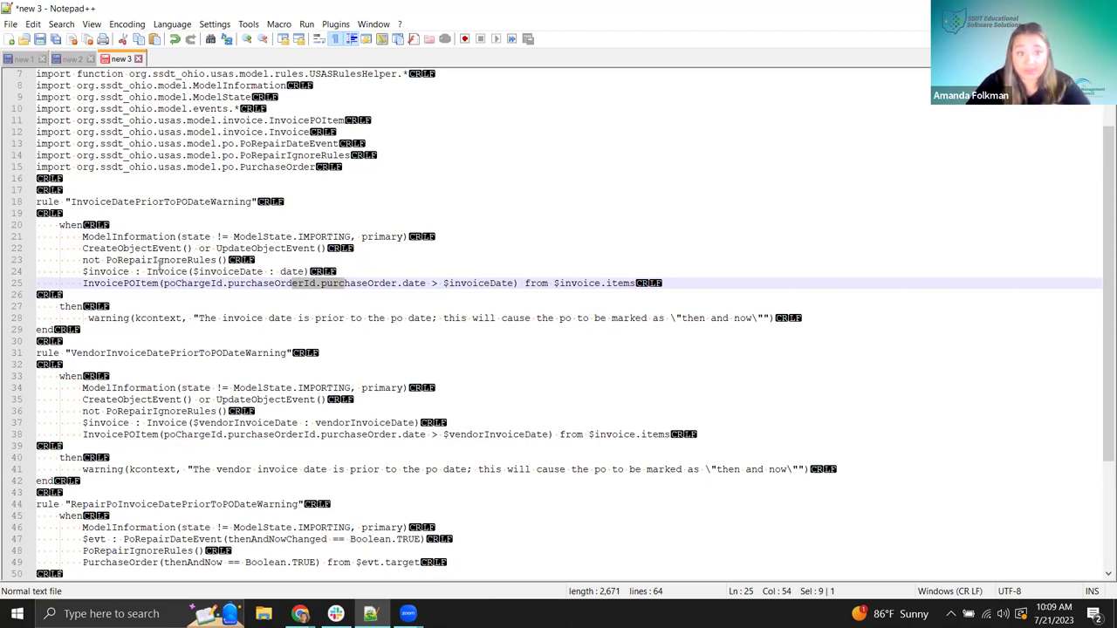
left_click_drag(65, 308, 83, 311)
double_click(63, 307)
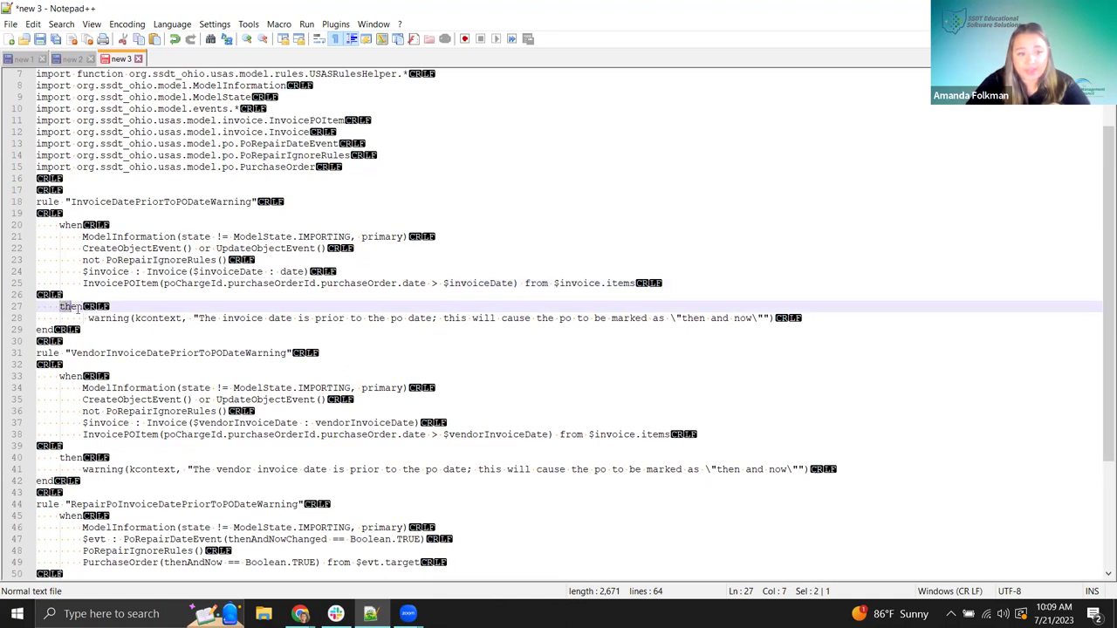
left_click(511, 271)
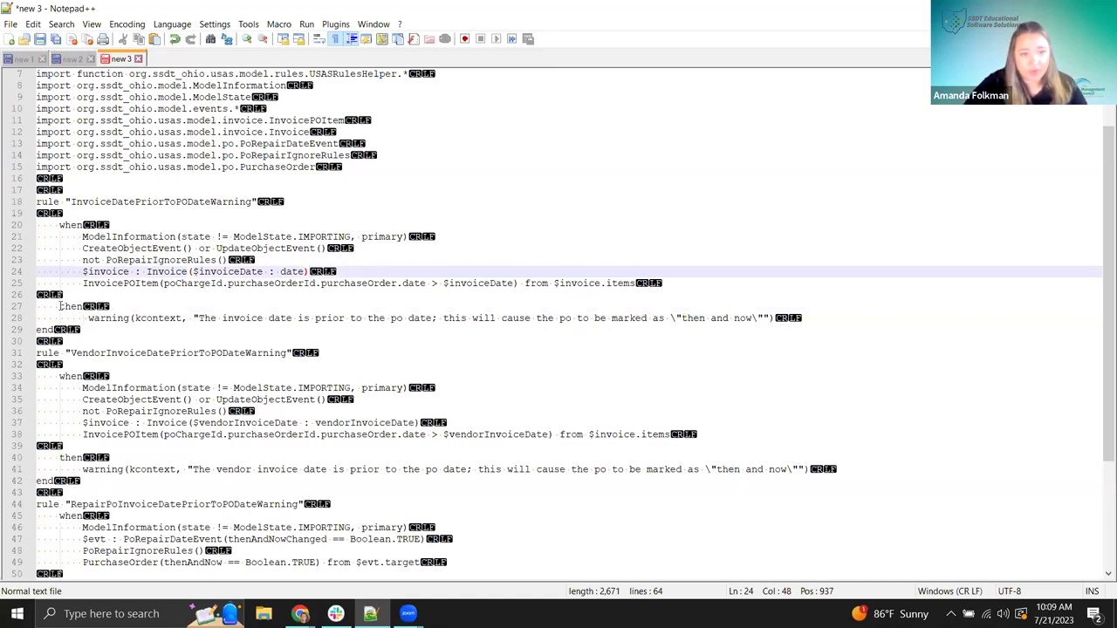
double_click(63, 307)
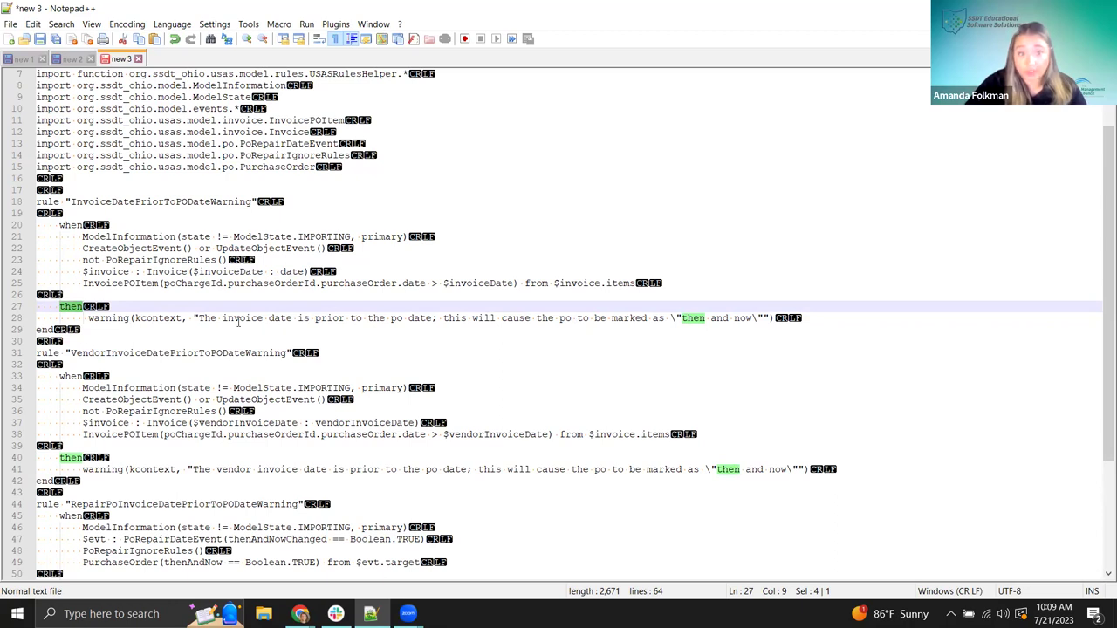
left_click(37, 342)
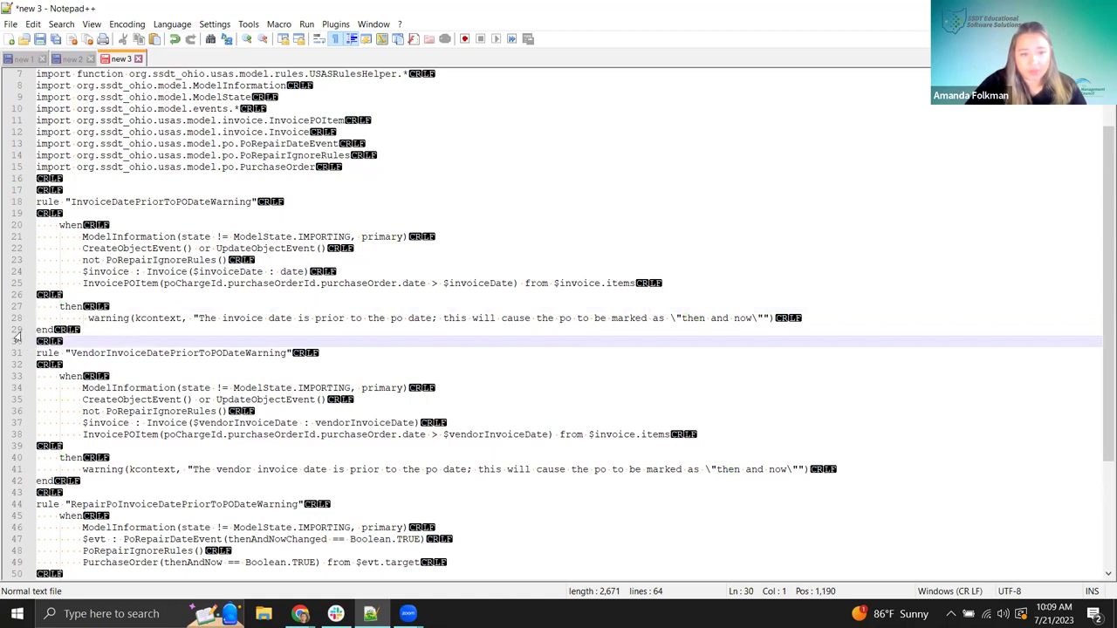
- Delete lines 30–64, append 'THIS IS A TEST UPDATE' to the line 28 warning, and select the text
left_click_drag(37, 342, 54, 576)
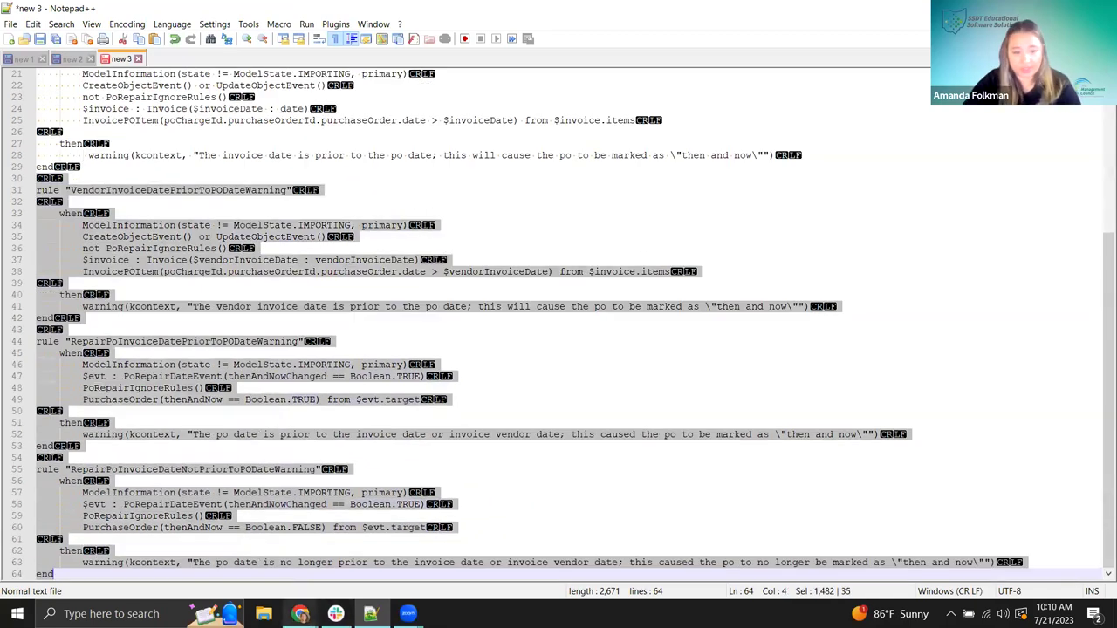
key("Delete")
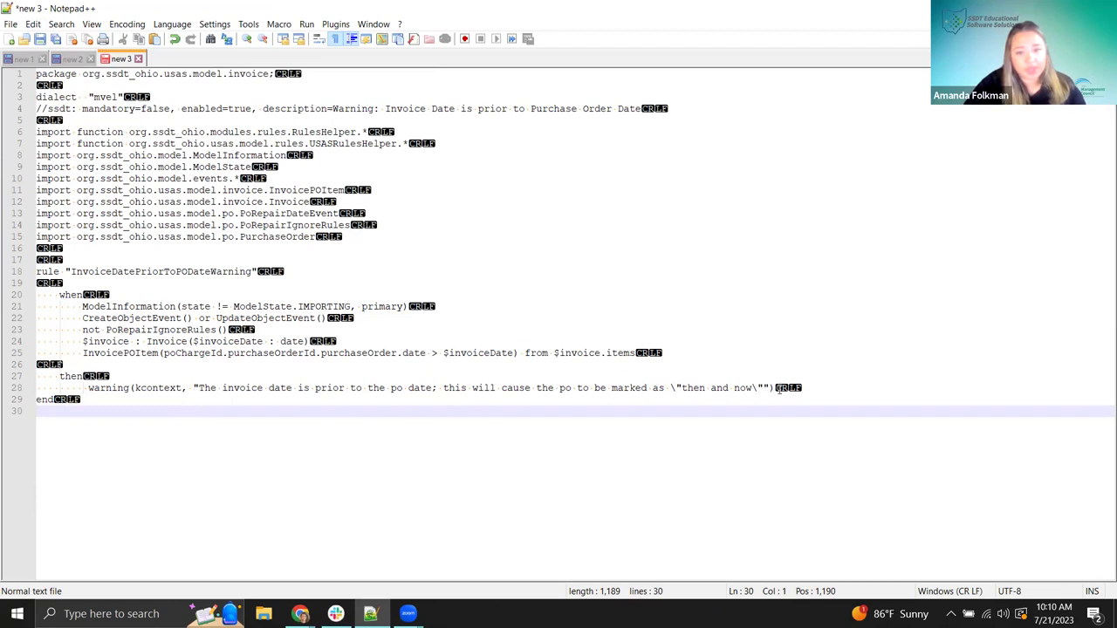
left_click(764, 387)
type("THIS IS A ")
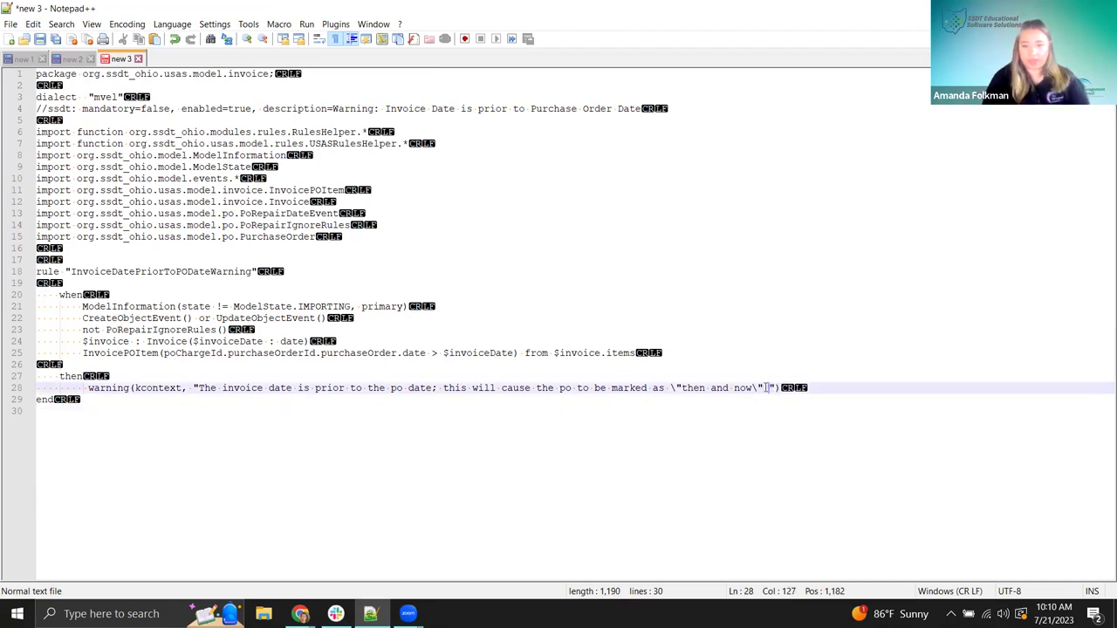
type("TEST UPD")
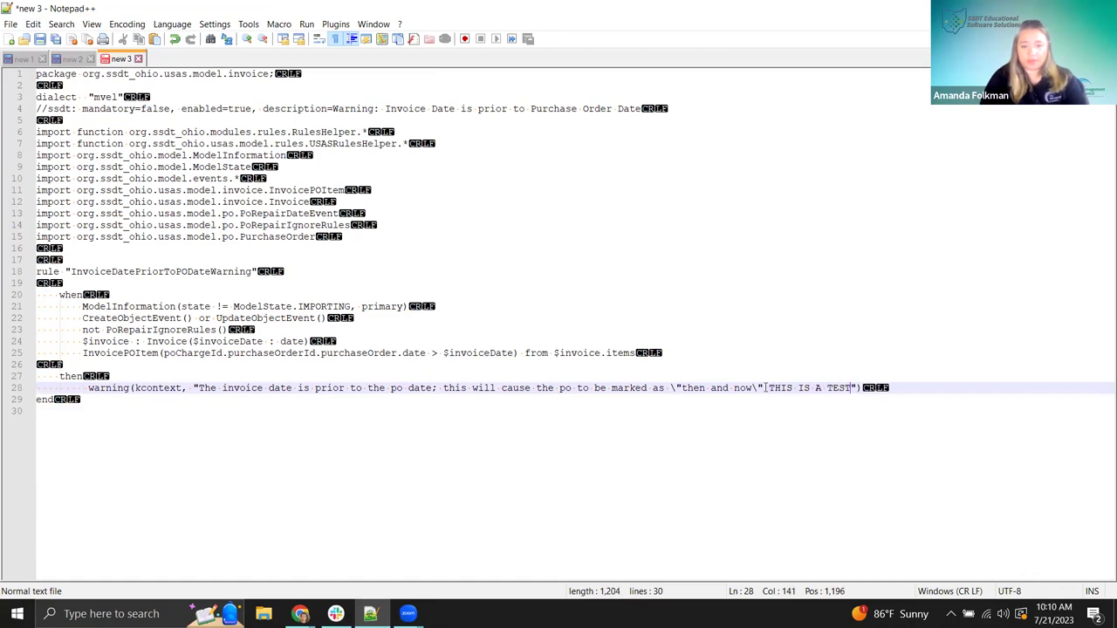
type("ATE")
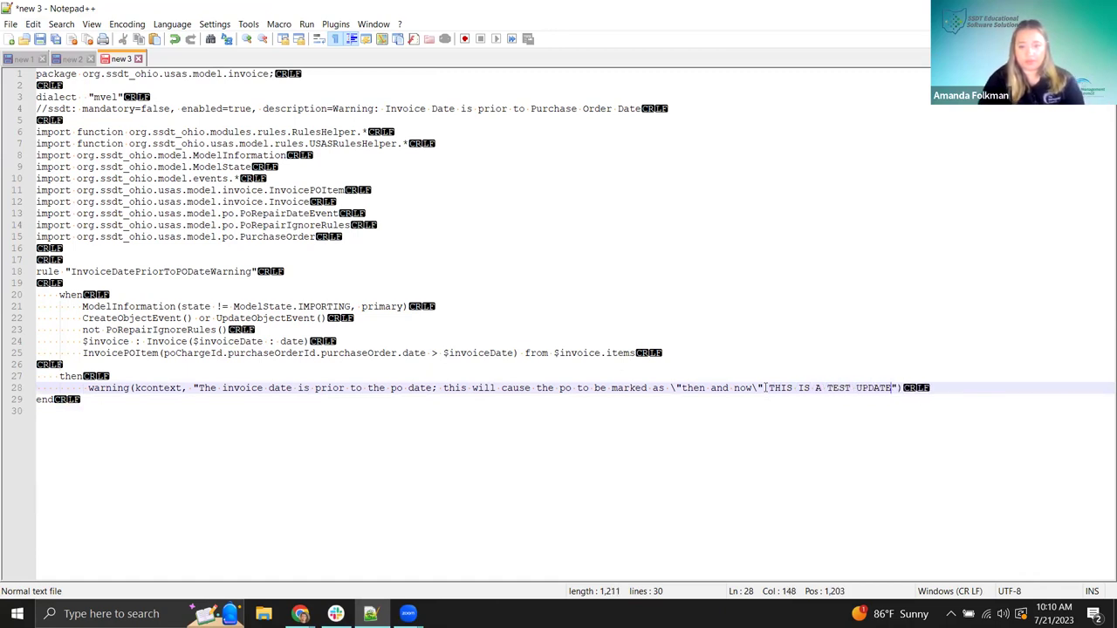
left_click(775, 426)
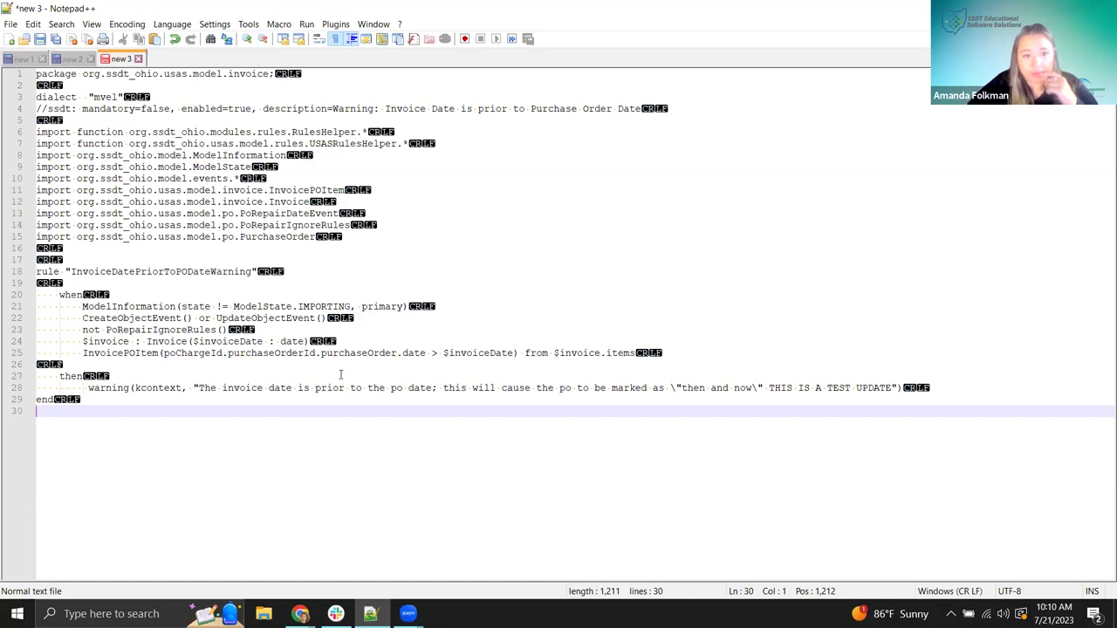
key("shift+Up")
key("shift+Up")
key("shift+Up")
key("shift+Up")
key("shift+Up")
key("shift+Up")
key("shift+Up")
key("shift+Up")
key("shift+Up")
key("shift+Up")
key("shift+Up")
key("shift+Up")
key("shift+Up")
key("shift+Up")
key("shift+Up")
key("shift+Up")
key("shift+Up")
key("shift+Up")
key("shift+Up")
key("shift+Up")
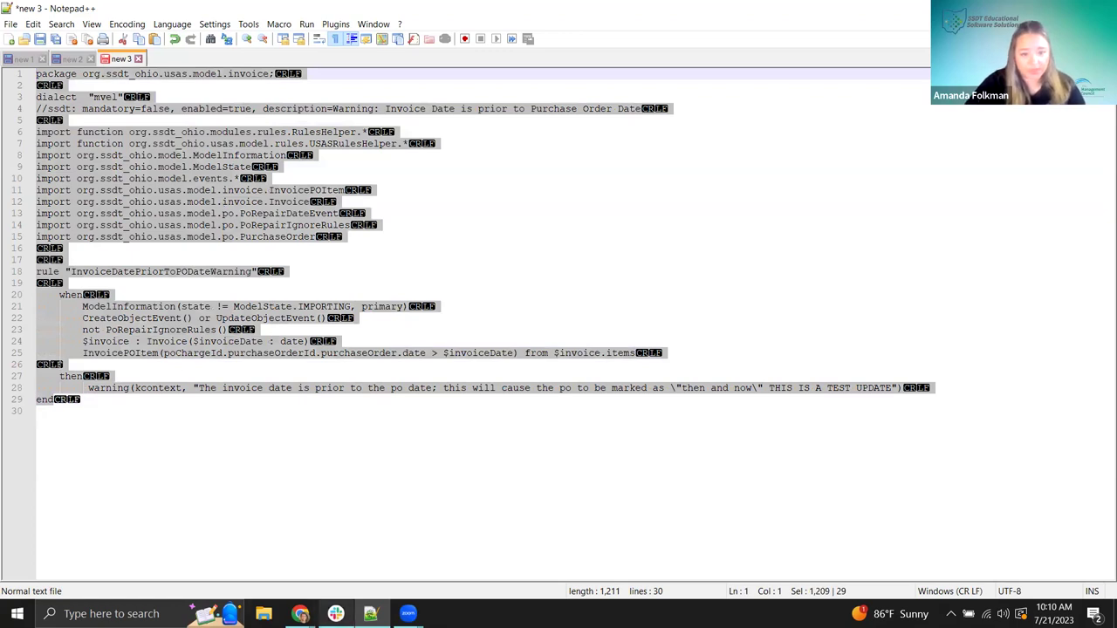
- Back in Chrome, cancel and close the open InvoiceDatePriorToPODateWarning Rule Set
left_click(300, 604)
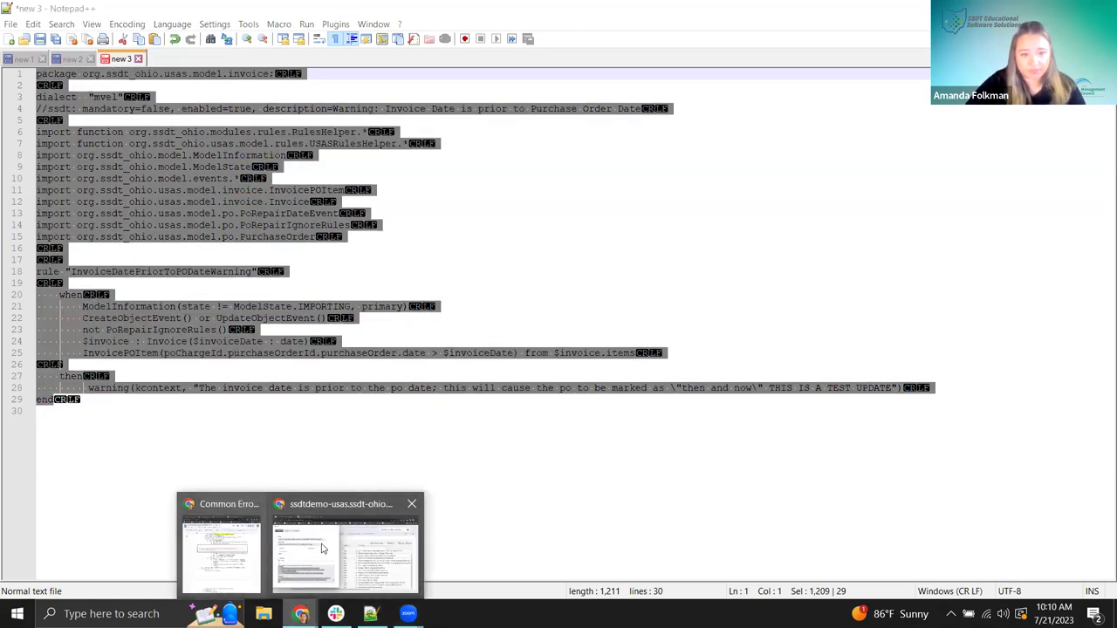
left_click(389, 537)
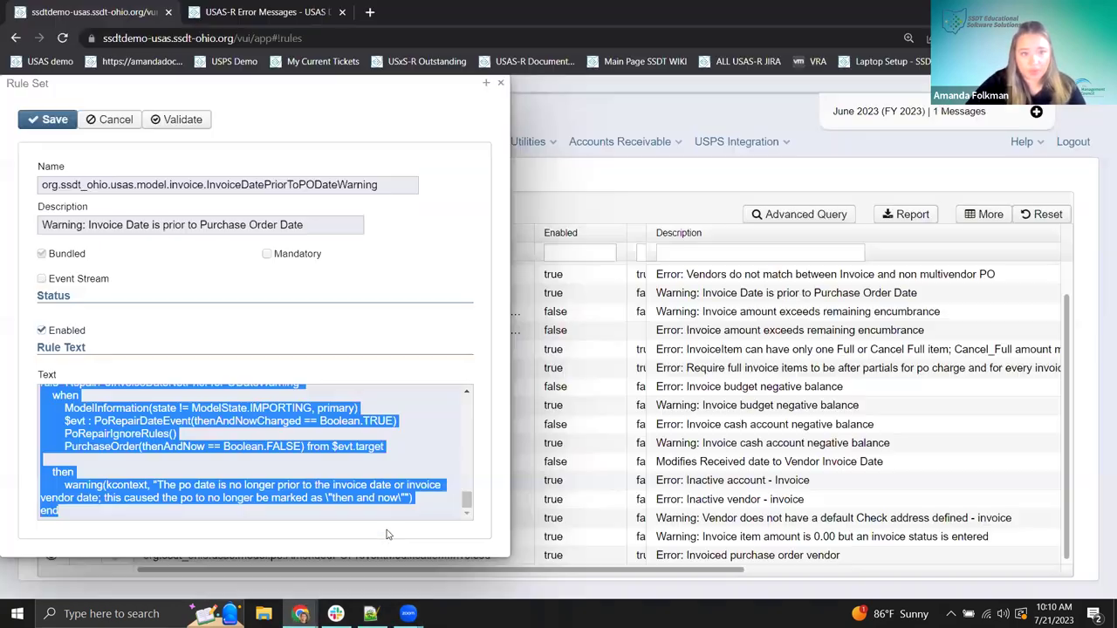
left_click(112, 122)
left_click(502, 86)
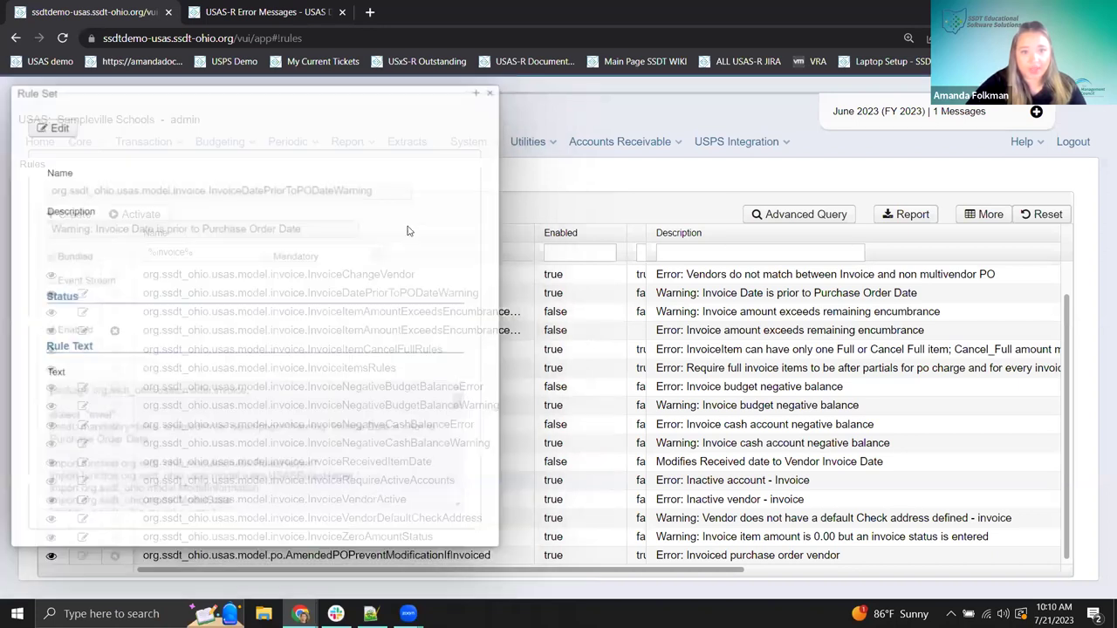
- Create a new rule and paste the edited rule text into its Text field
left_click(70, 215)
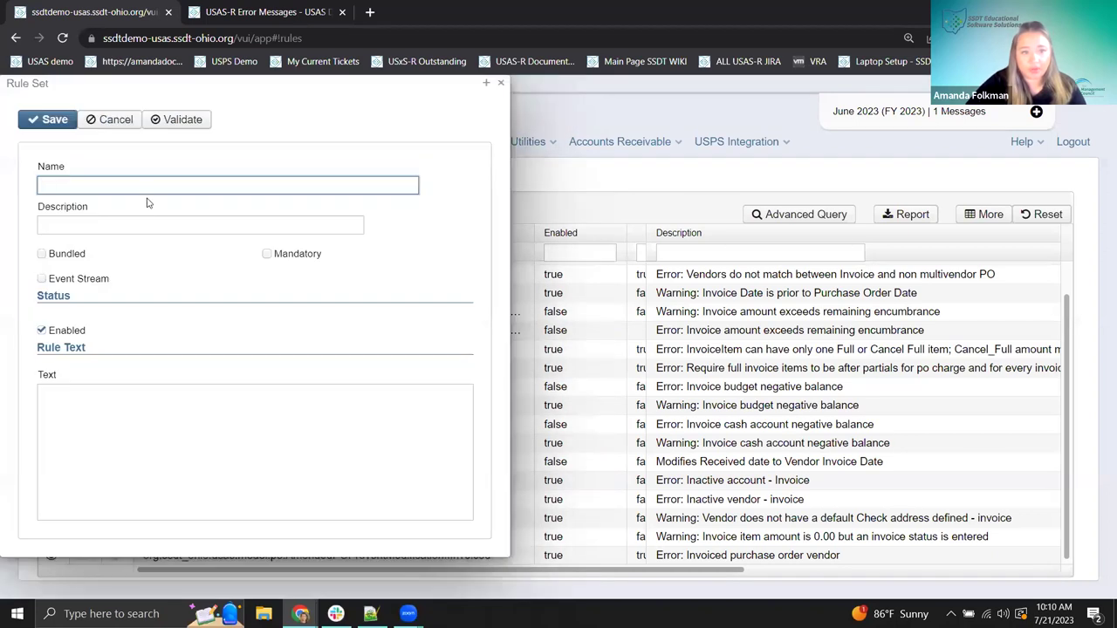
left_click(170, 396)
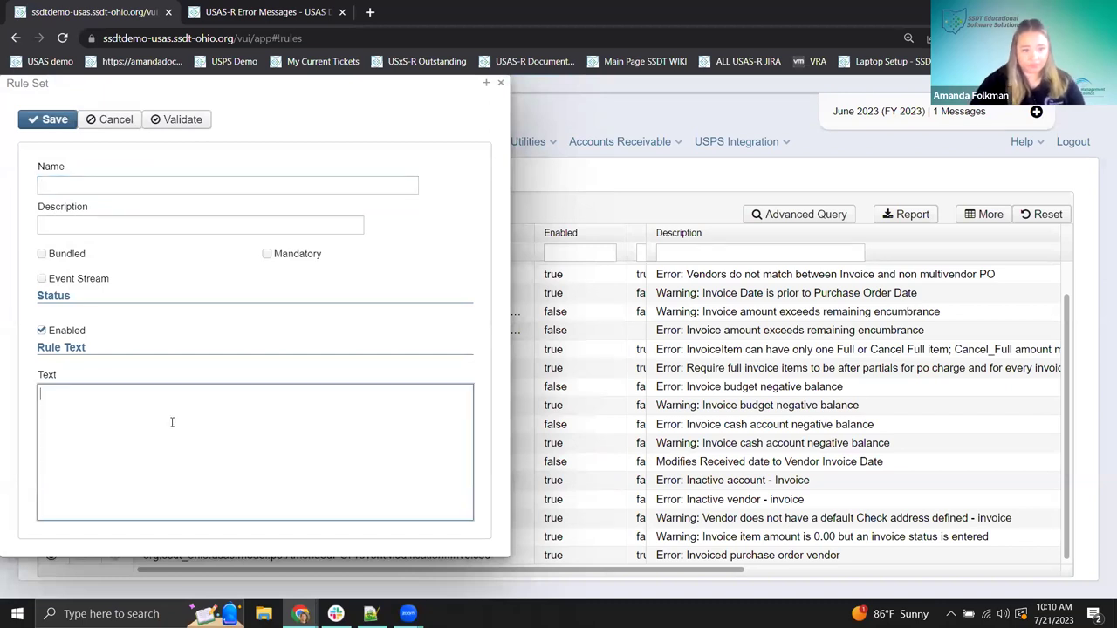
key("ctrl+v")
left_click_drag(364, 83, 762, 116)
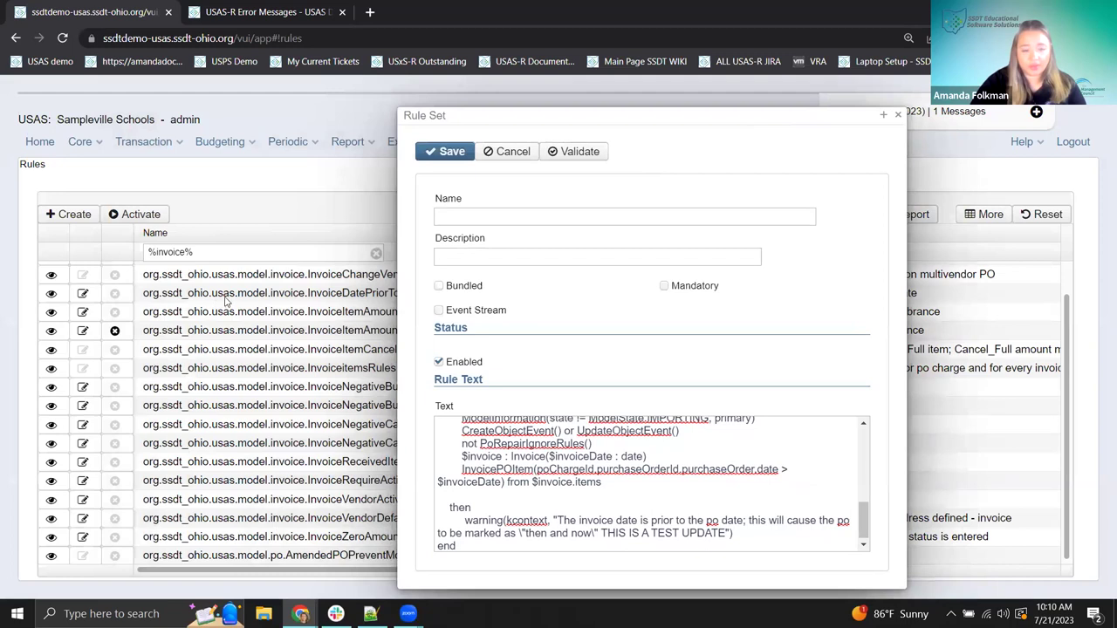
left_click_drag(557, 117, 692, 320)
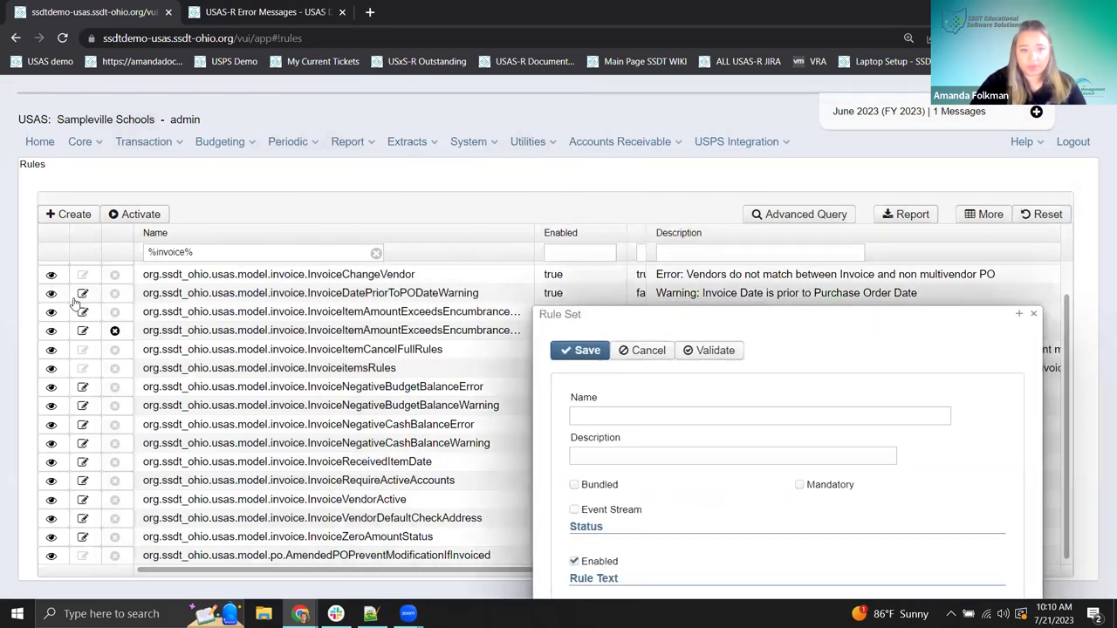
- Open the original InvoiceDatePriorToPODateWarning rule alongside the new one for reference
left_click(48, 294)
scroll(679, 312, "down", 2)
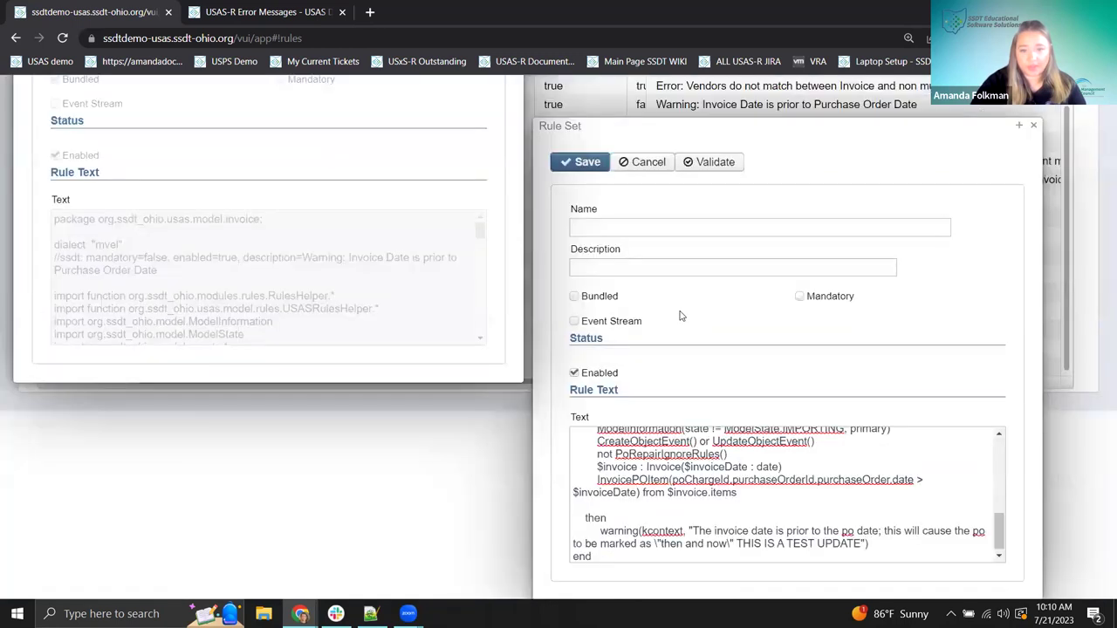
left_click_drag(634, 127, 618, 103)
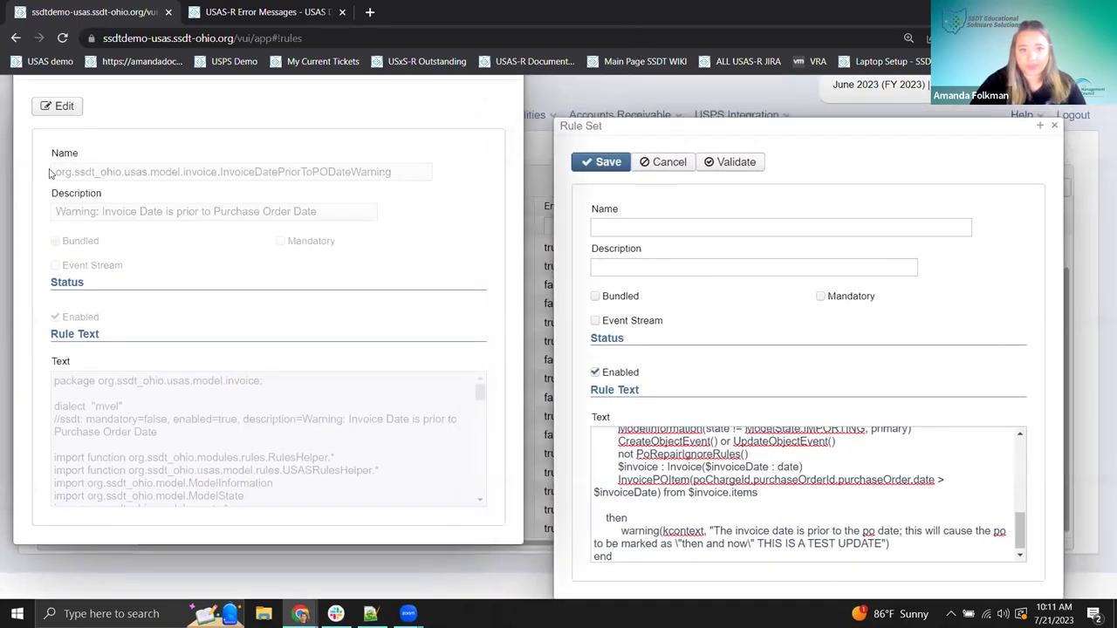
- Name the new rule org.ssdt_ohio.usas.model.invoice.InvoiceDatePriorToPODateWarningCUSTOM, copied from the original
left_click_drag(55, 174, 395, 180)
key("ctrl+c")
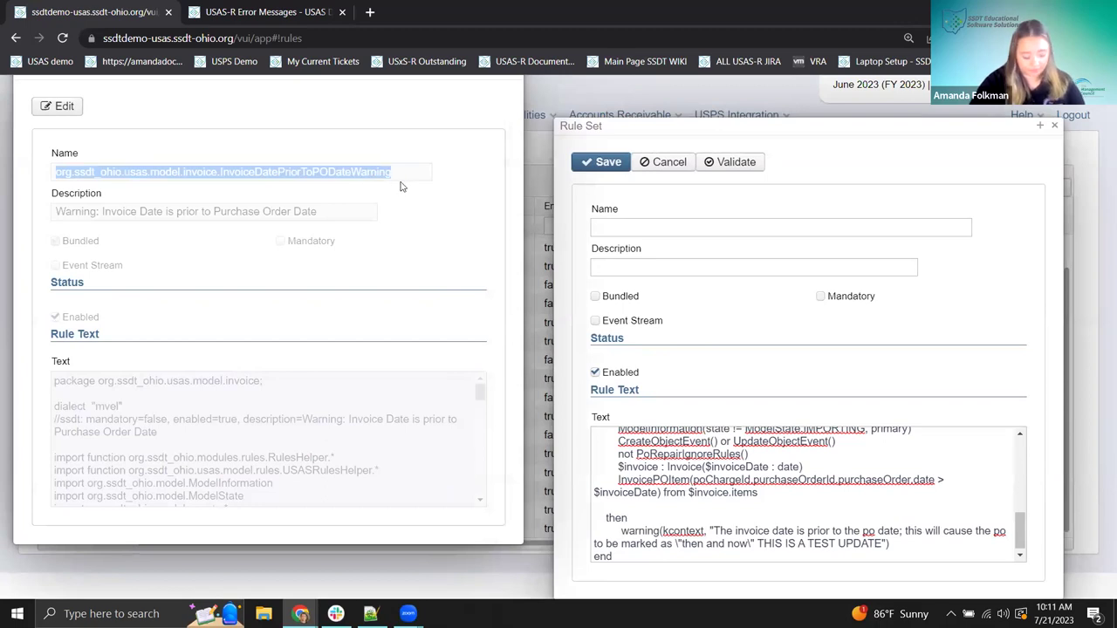
left_click(626, 225)
key("ctrl+v")
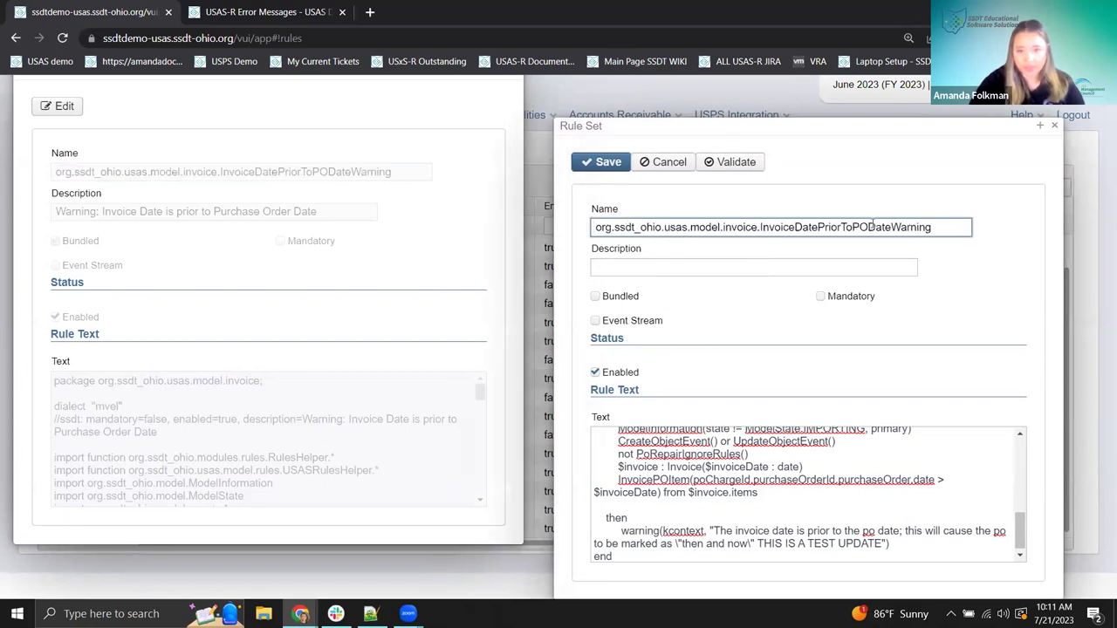
type("CUSTOM")
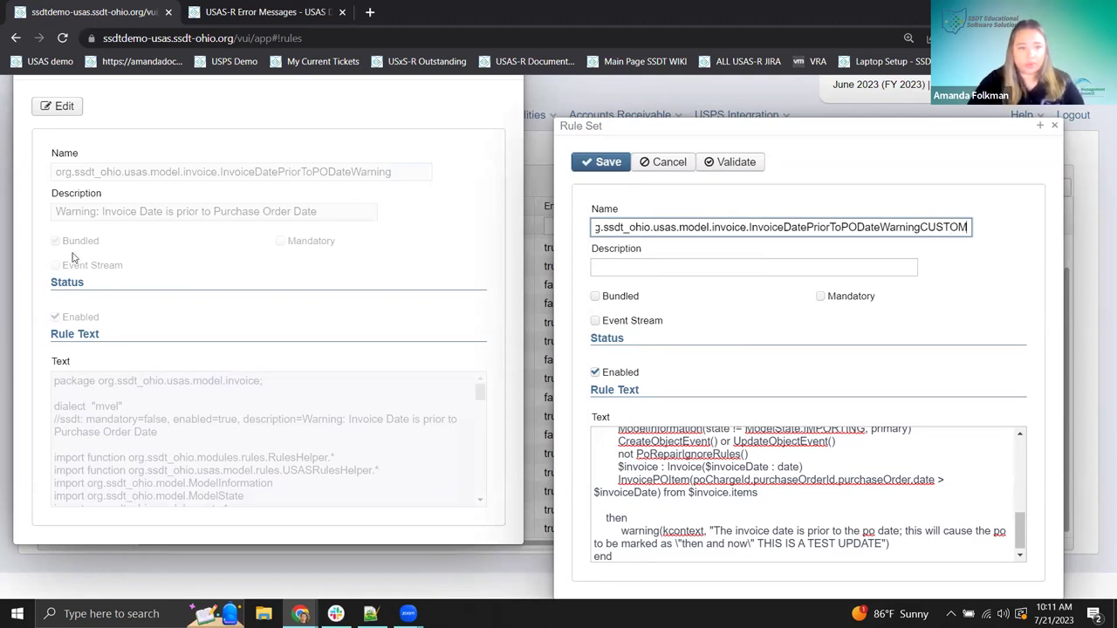
- Set its description to 'CUSTOM Warning: Invoice Date is prior to Purchase Order Date'
left_click_drag(57, 213, 338, 203)
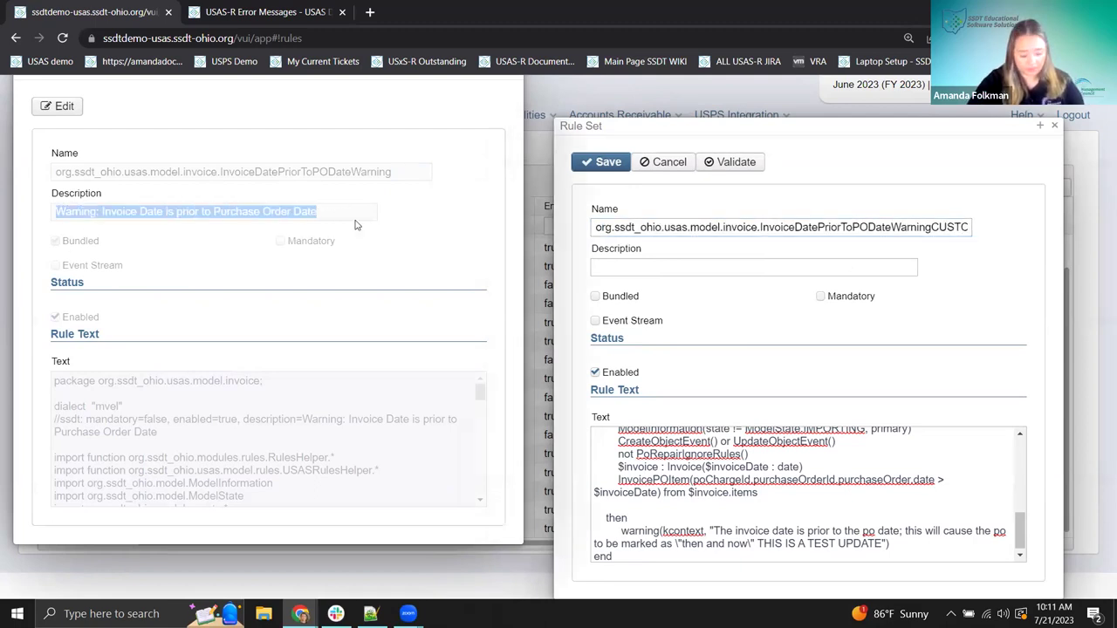
left_click(774, 270)
key("ctrl+v")
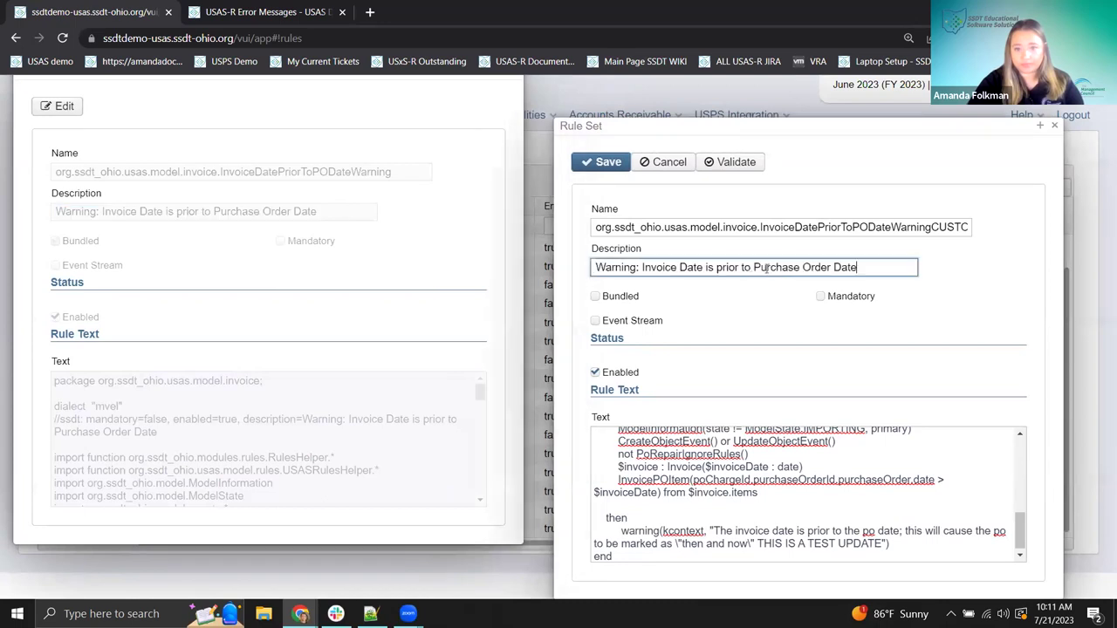
left_click(596, 267)
type("(")
type("CUSTOM")
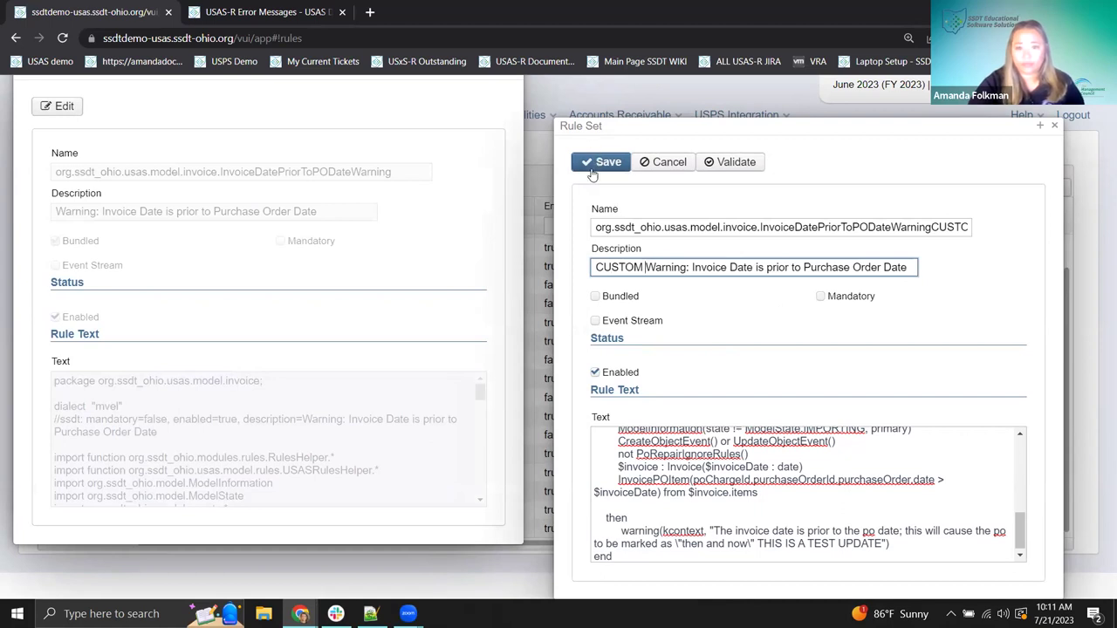
- Validate the new CUSTOM invoice-date rule, then save and close it once it compiles
left_click_drag(726, 124, 366, 74)
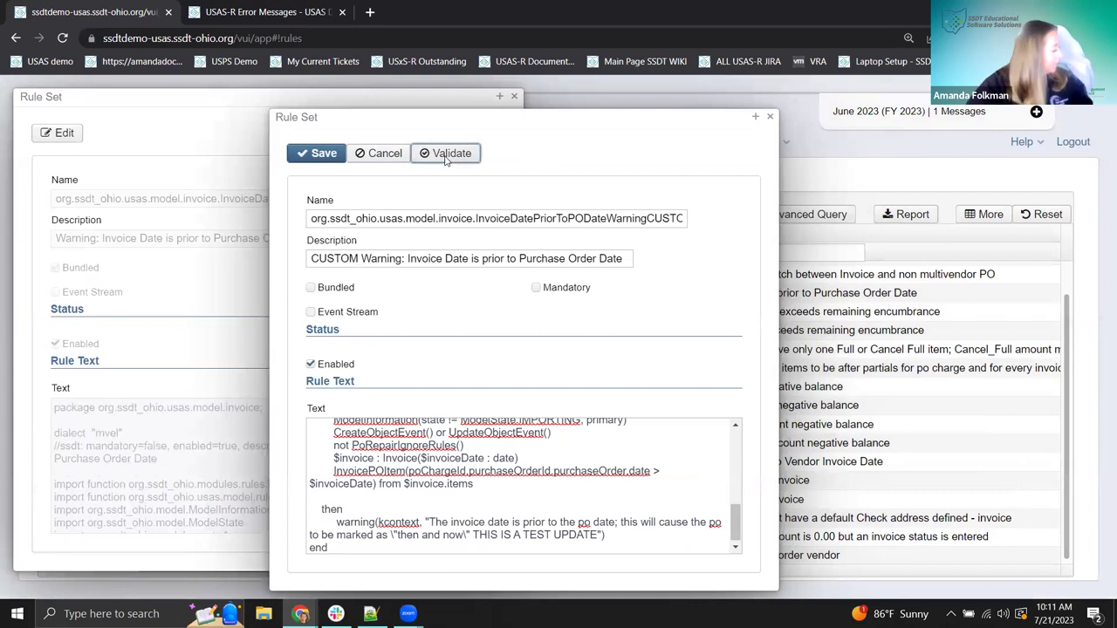
left_click(445, 154)
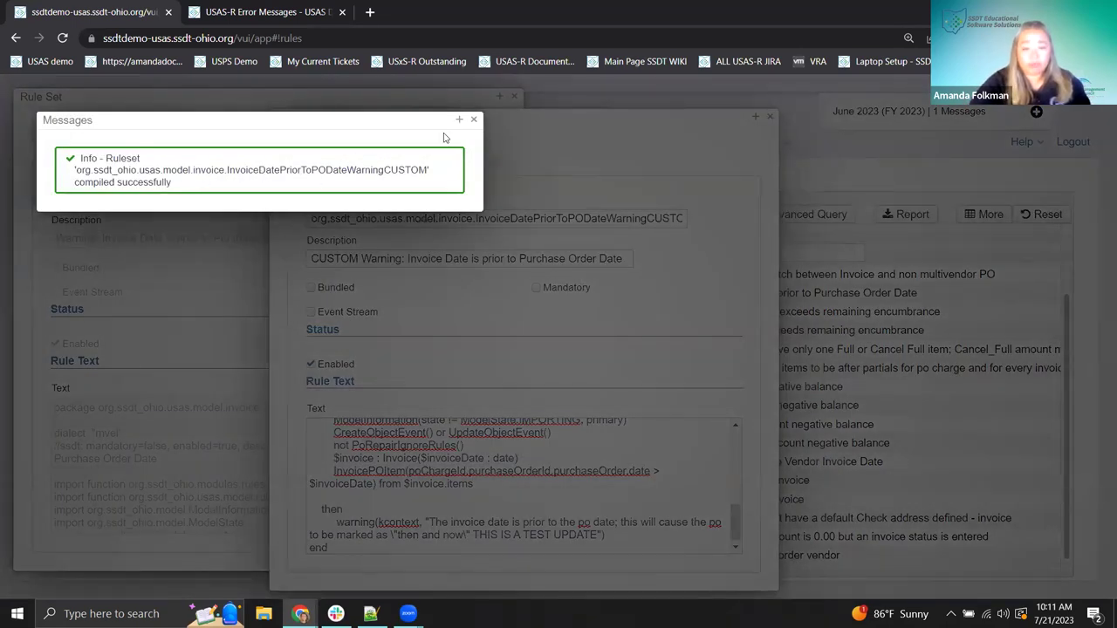
left_click(474, 120)
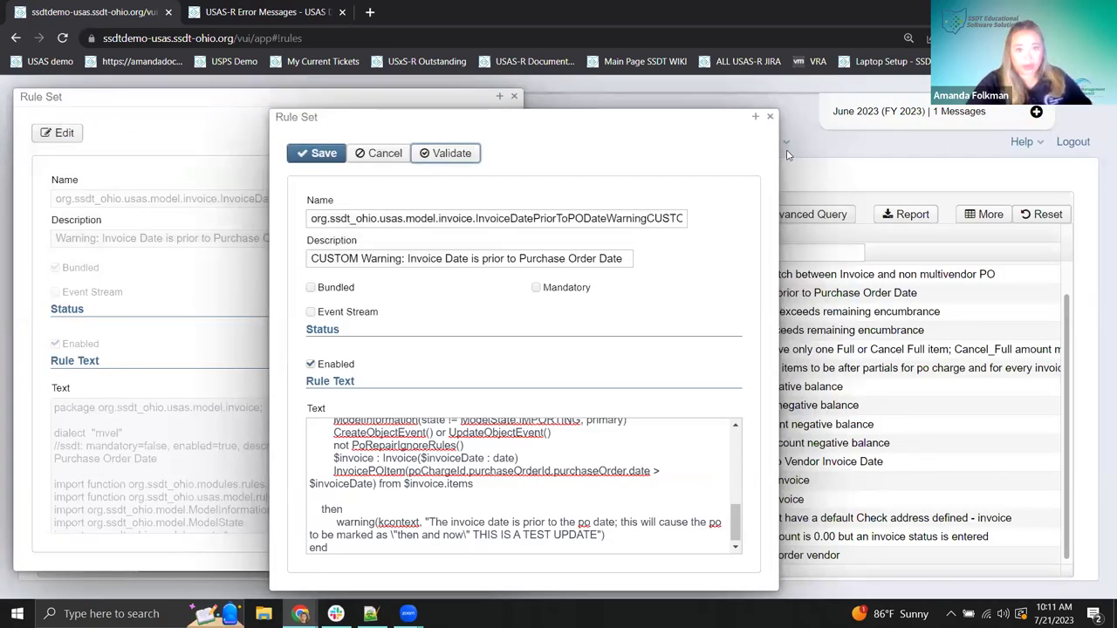
left_click_drag(337, 124, 307, 102)
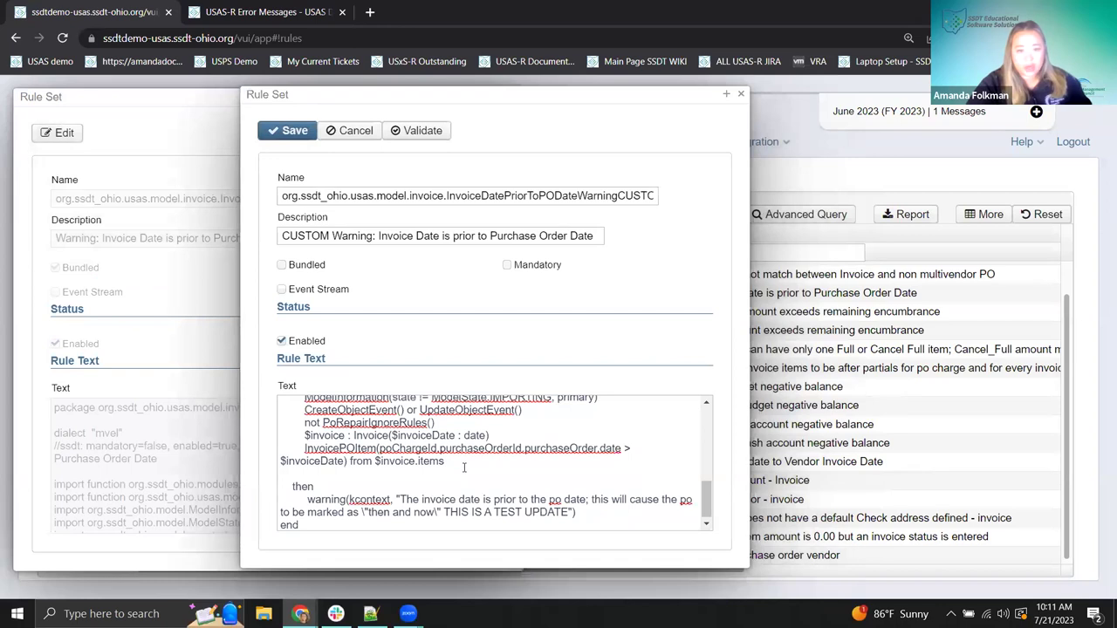
left_click(294, 133)
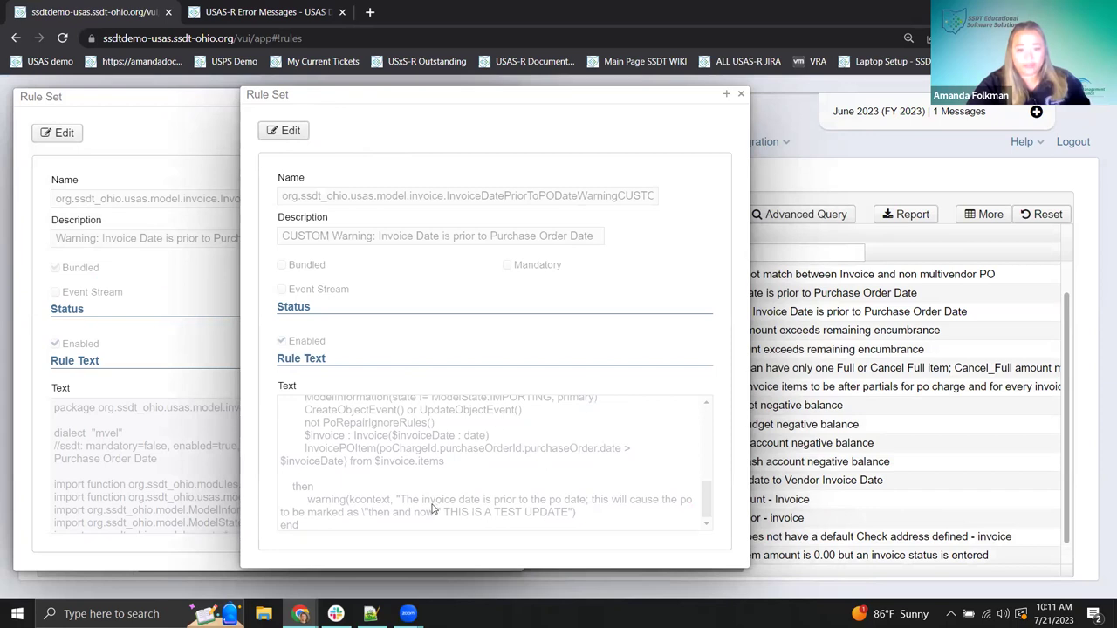
left_click(740, 94)
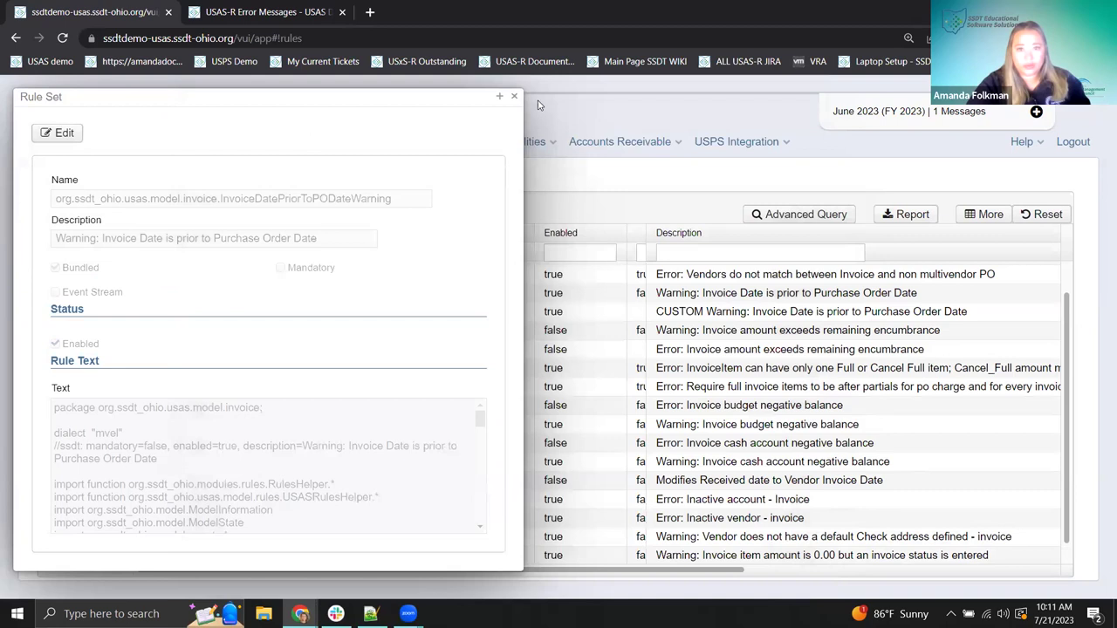
- Disable the original invoice-date warning rule and save it
left_click(58, 133)
left_click(55, 343)
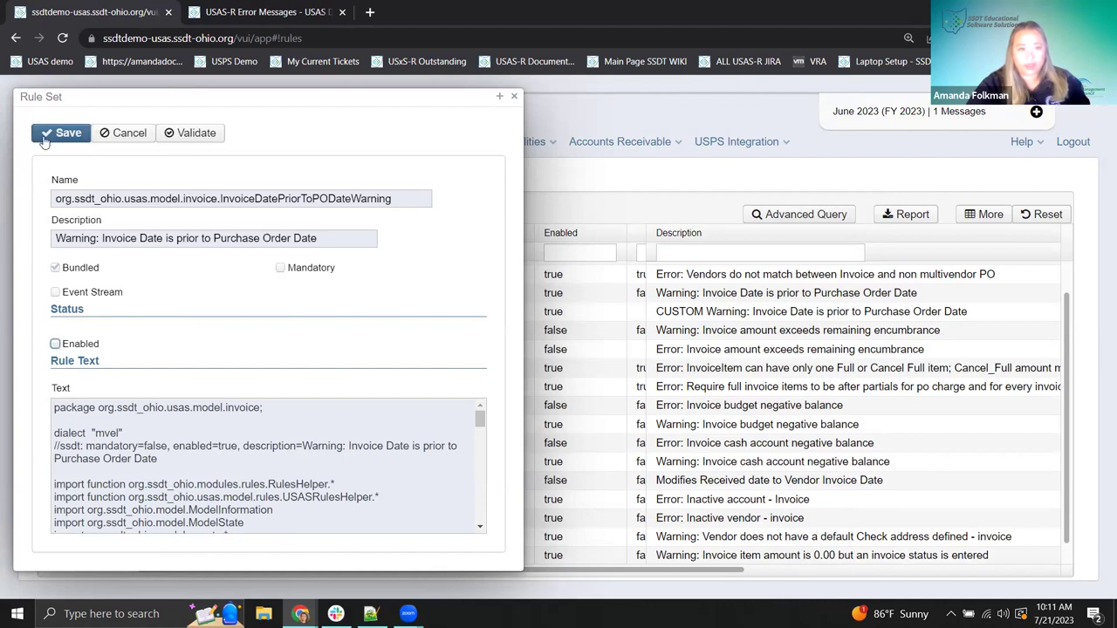
left_click(46, 142)
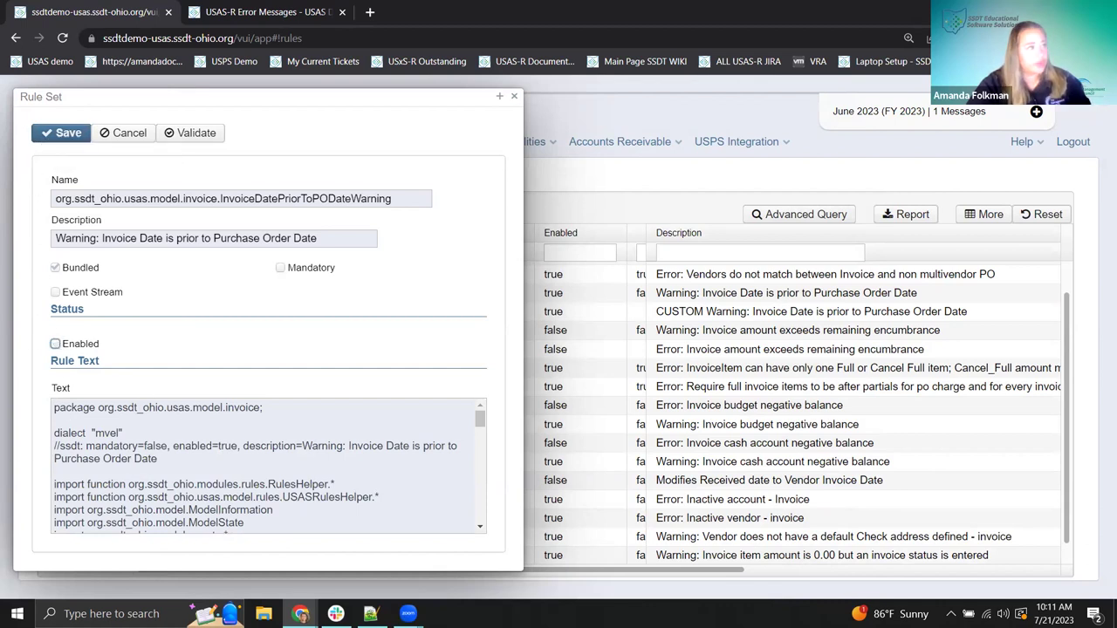
left_click(514, 96)
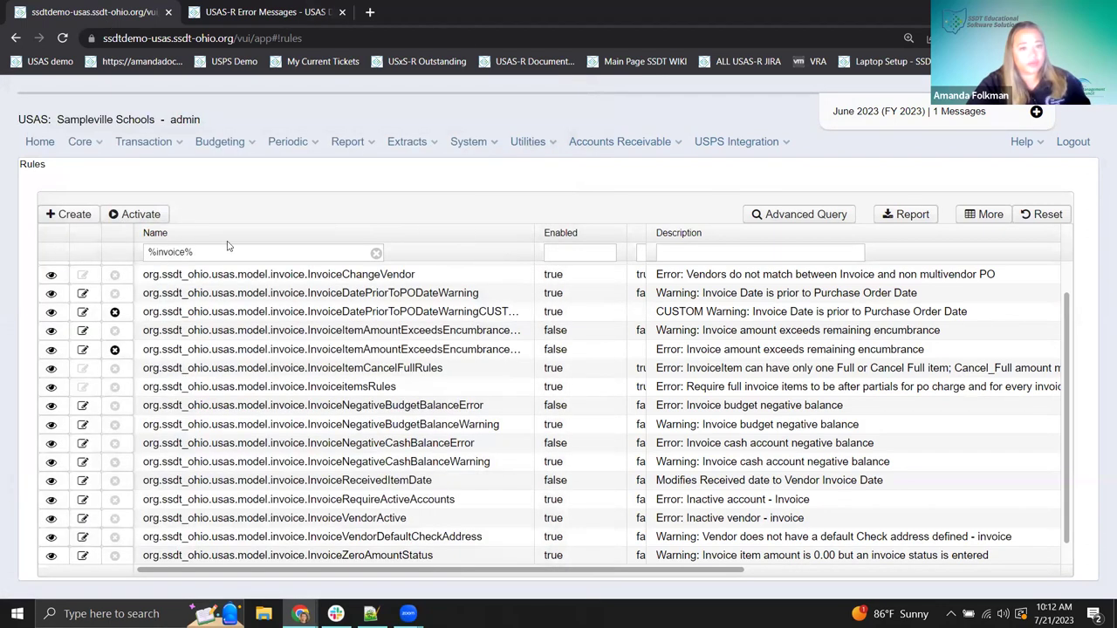
- Filter the rules list by the description wildcard %custom%
scroll(547, 262, "up", 1)
left_click(742, 252)
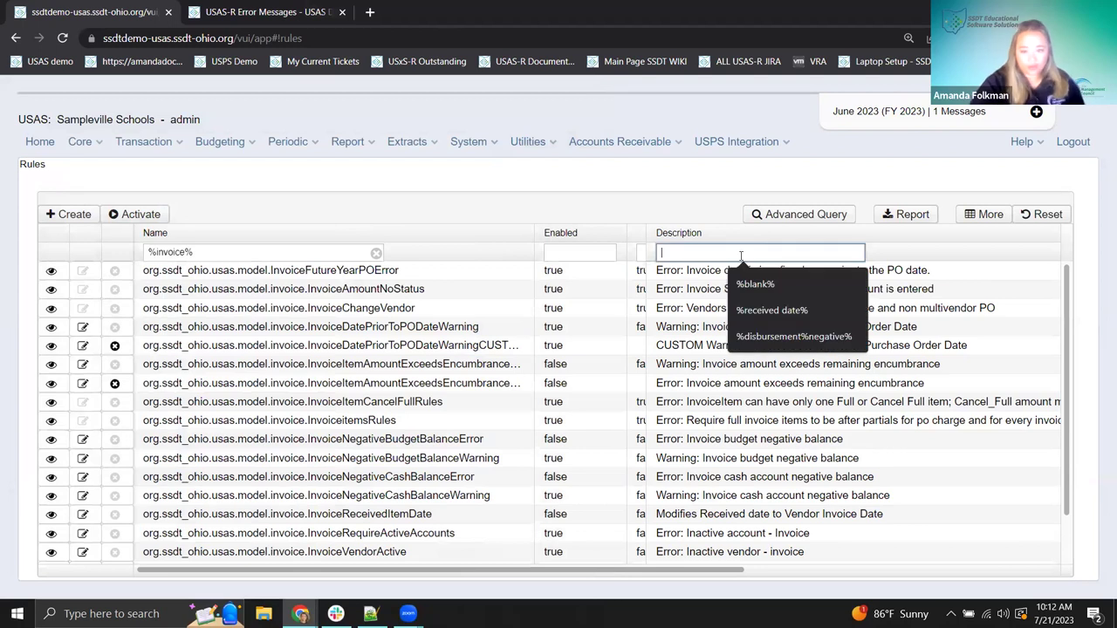
type("%cus")
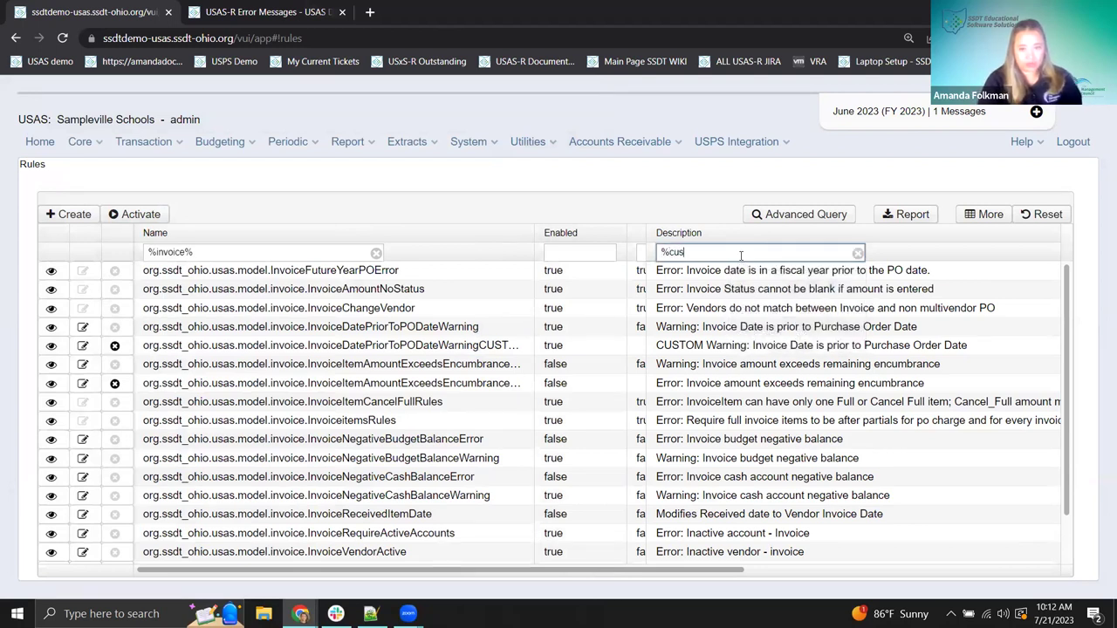
type("tom")
key("Return")
left_click(740, 253)
type("%")
key("Return")
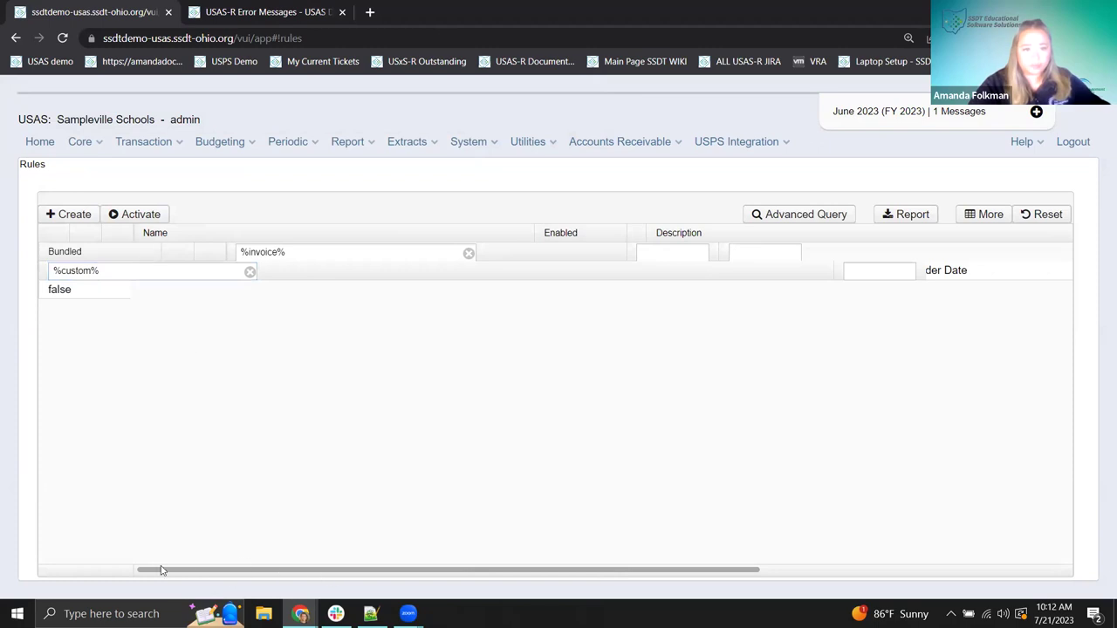
- Clear the filter, reload System > Rules, and re-enter %custom in the Description filter
left_click(250, 272)
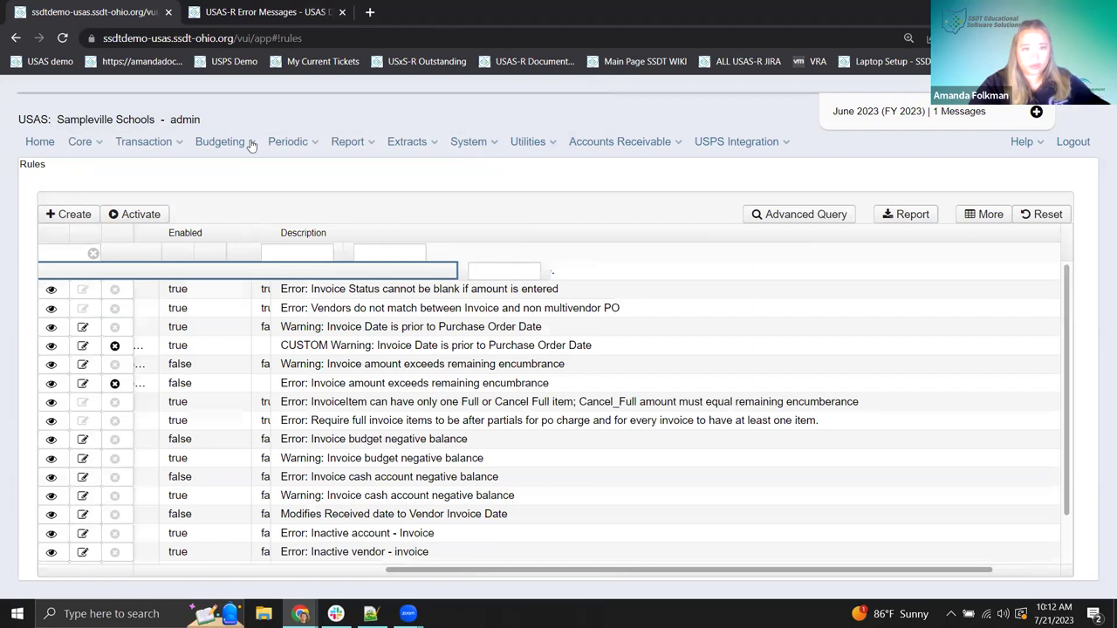
left_click(462, 148)
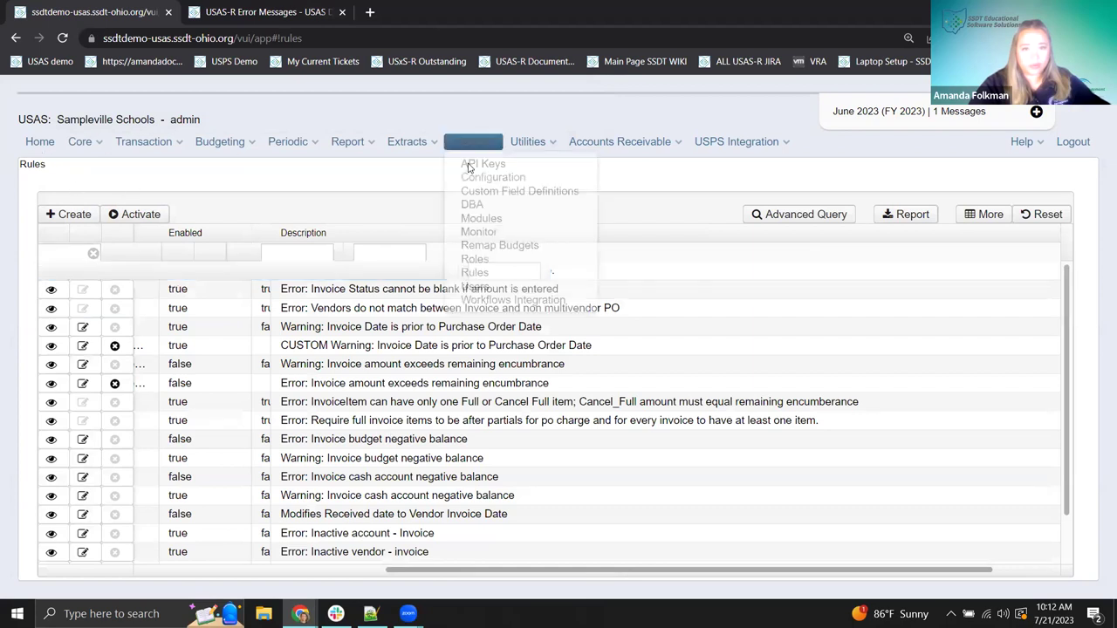
left_click(471, 272)
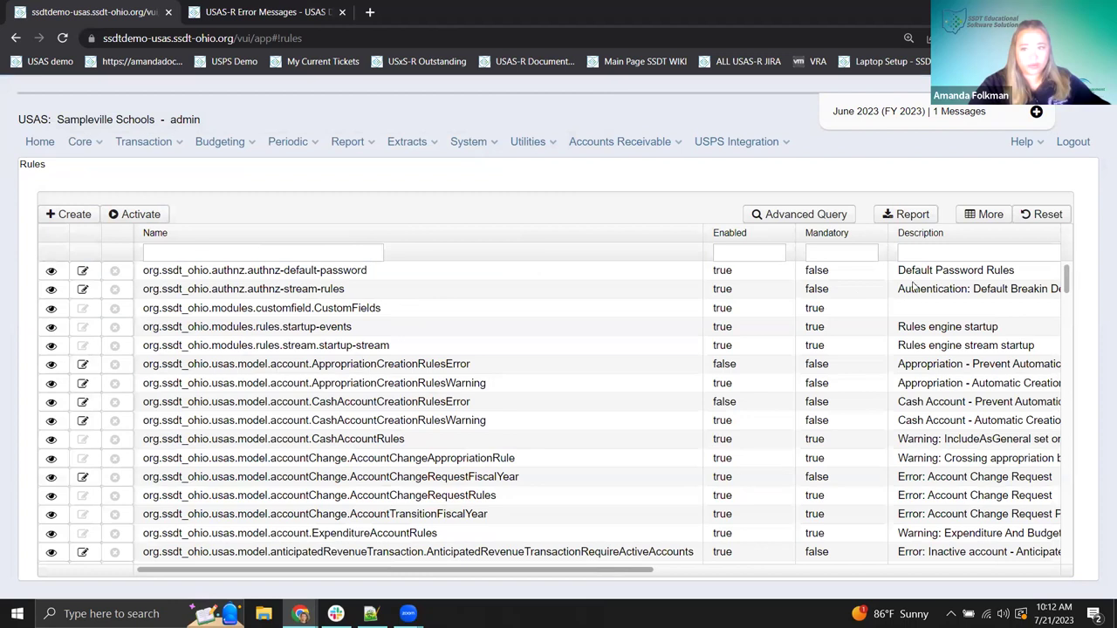
left_click(917, 252)
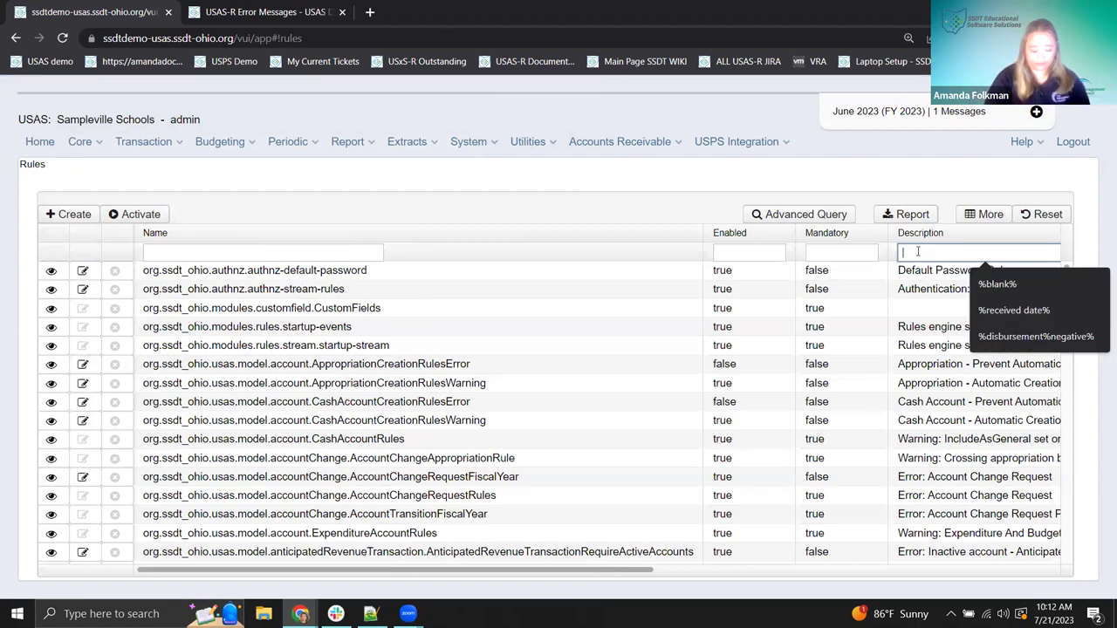
type("%custom%")
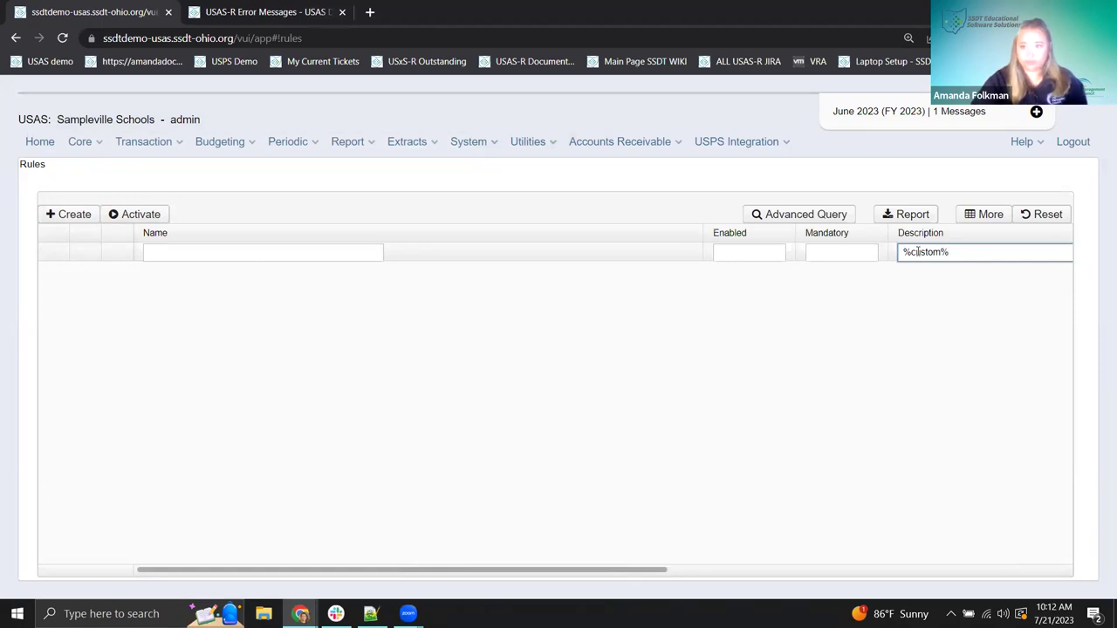
- Append 'Then and Now' to the CUSTOM invoice-date warning rule's description and save it
left_click(83, 271)
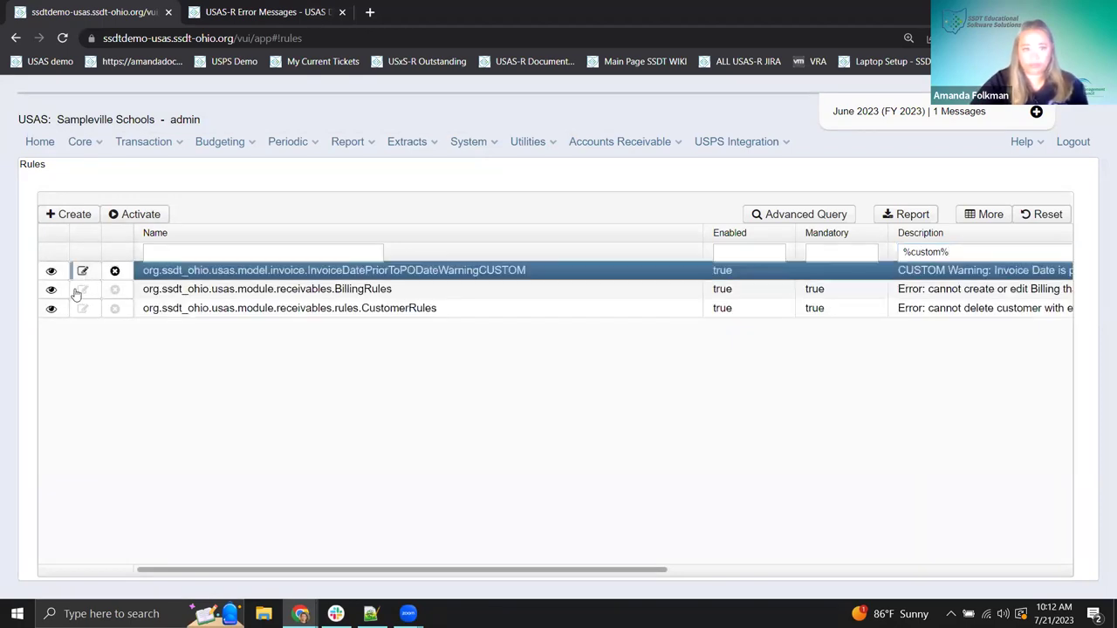
left_click(356, 225)
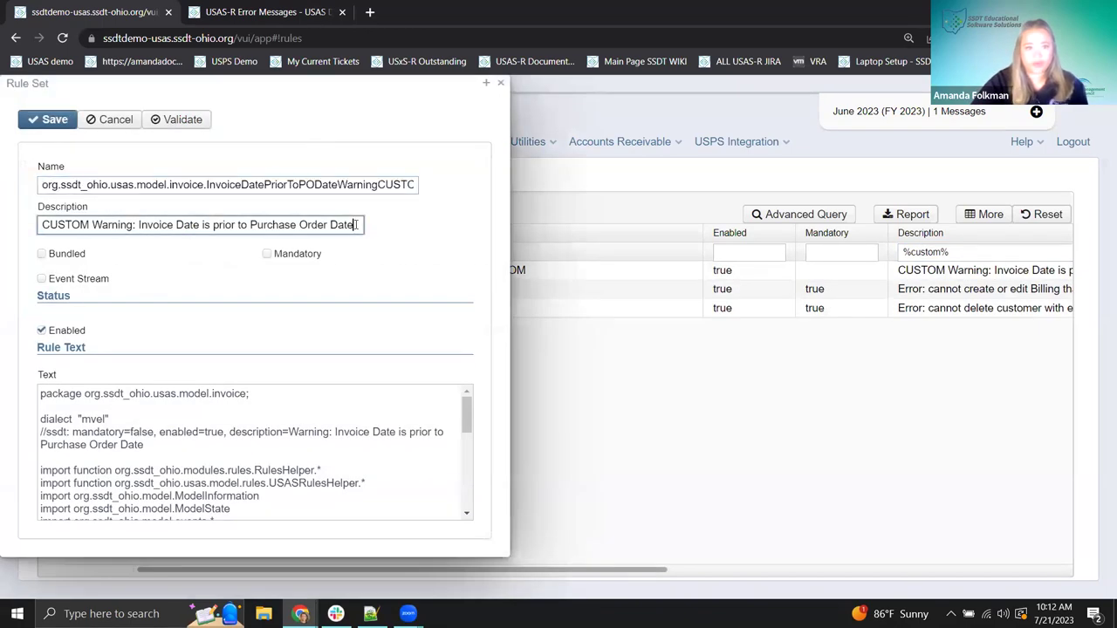
type("Then a")
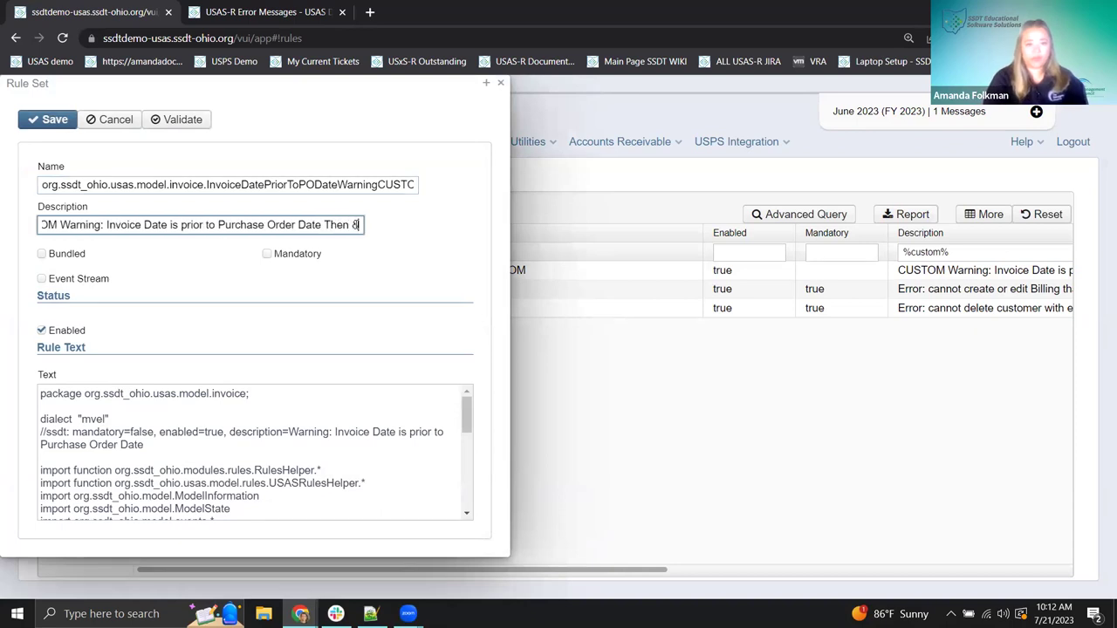
type("ld Now")
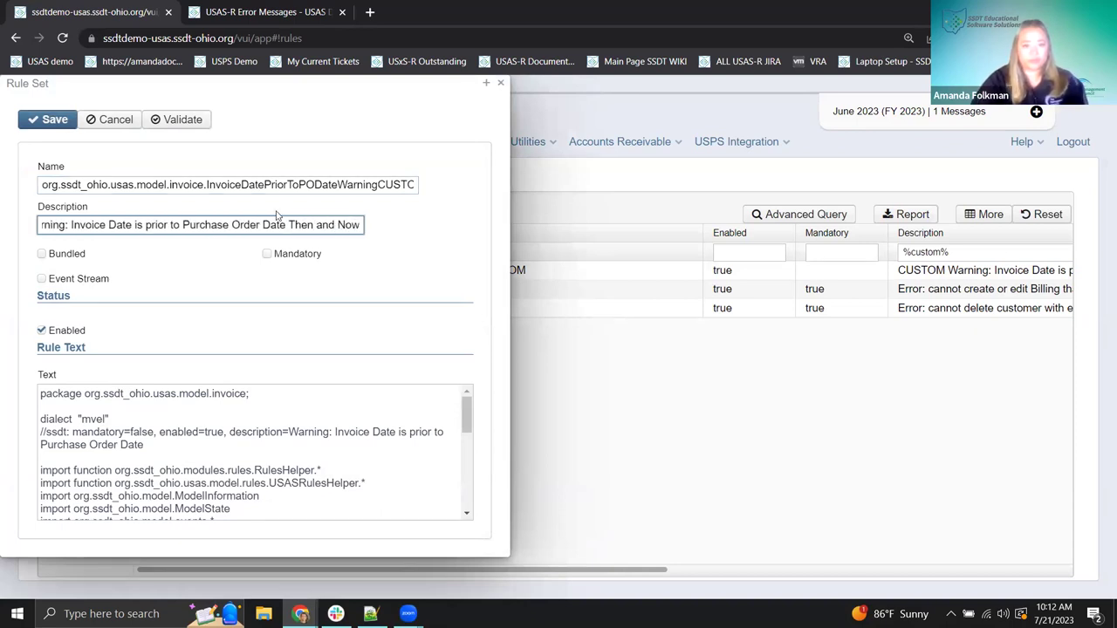
type(" -")
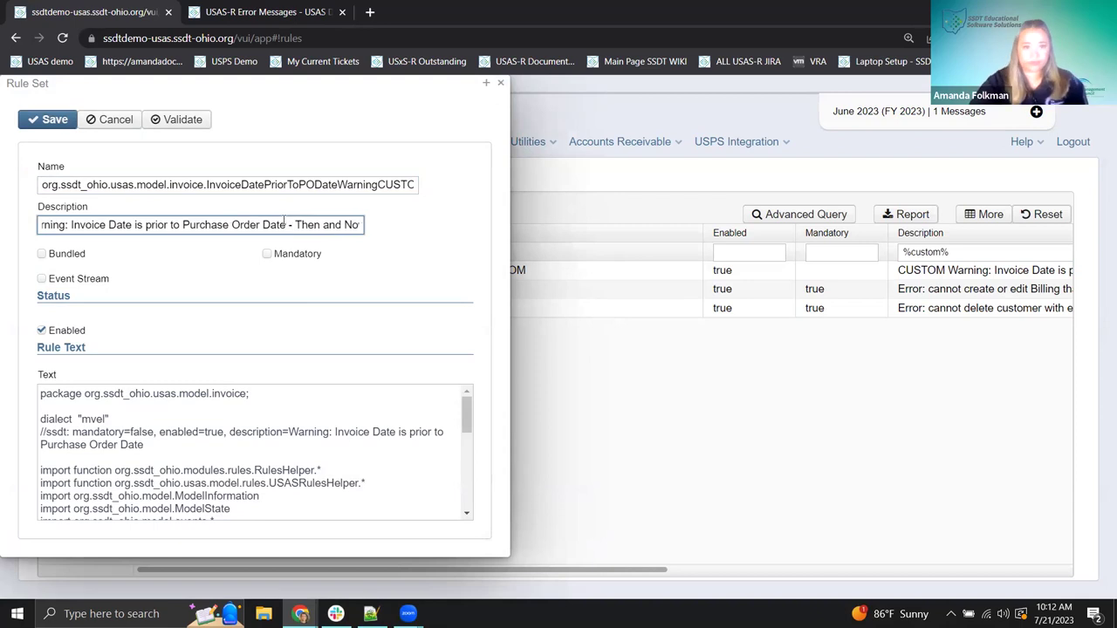
left_click(35, 123)
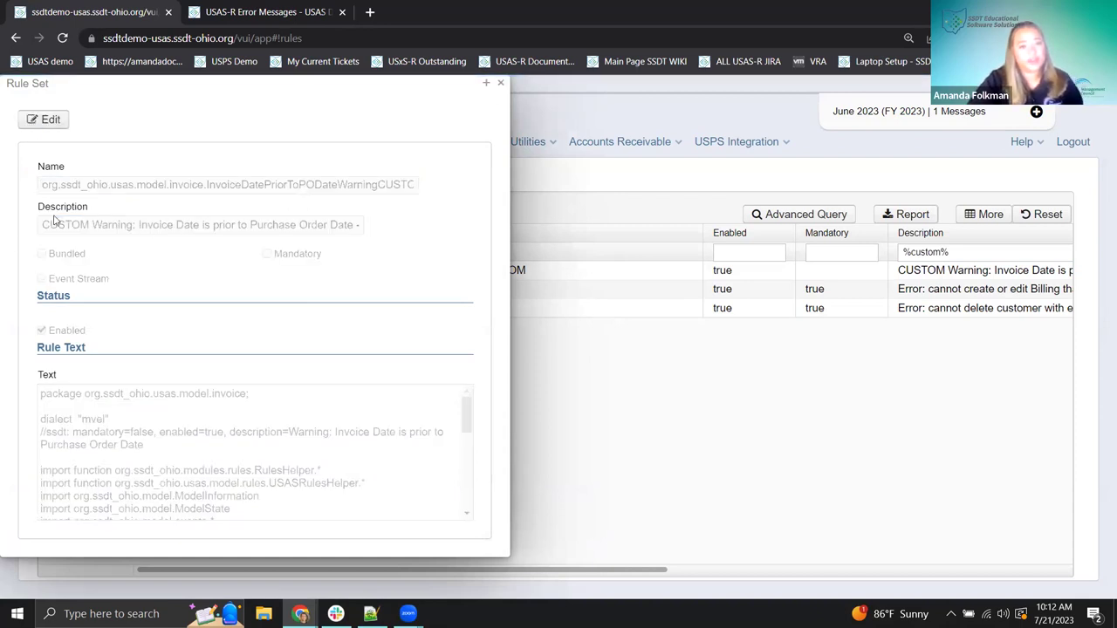
left_click_drag(120, 90, 388, 95)
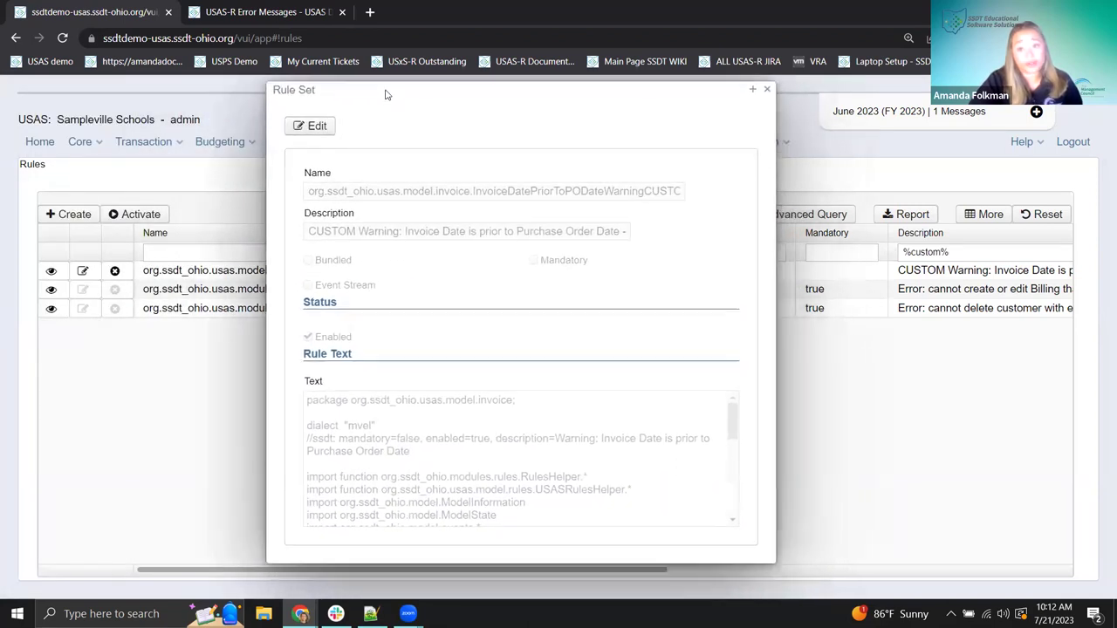
left_click_drag(309, 231, 644, 231)
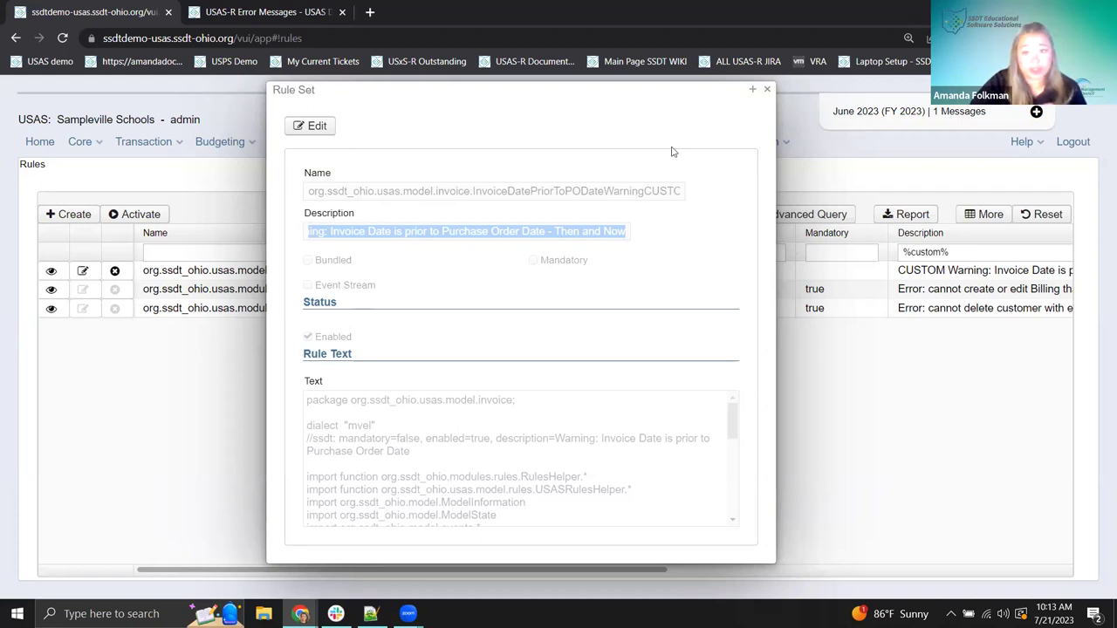
left_click_drag(768, 98, 609, 93)
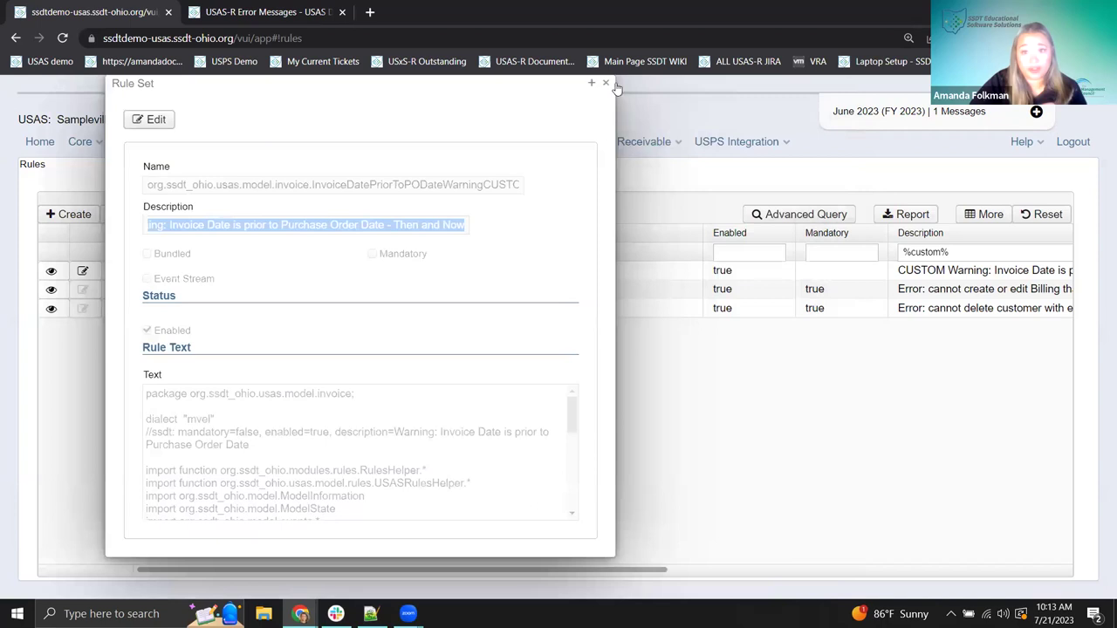
left_click(606, 83)
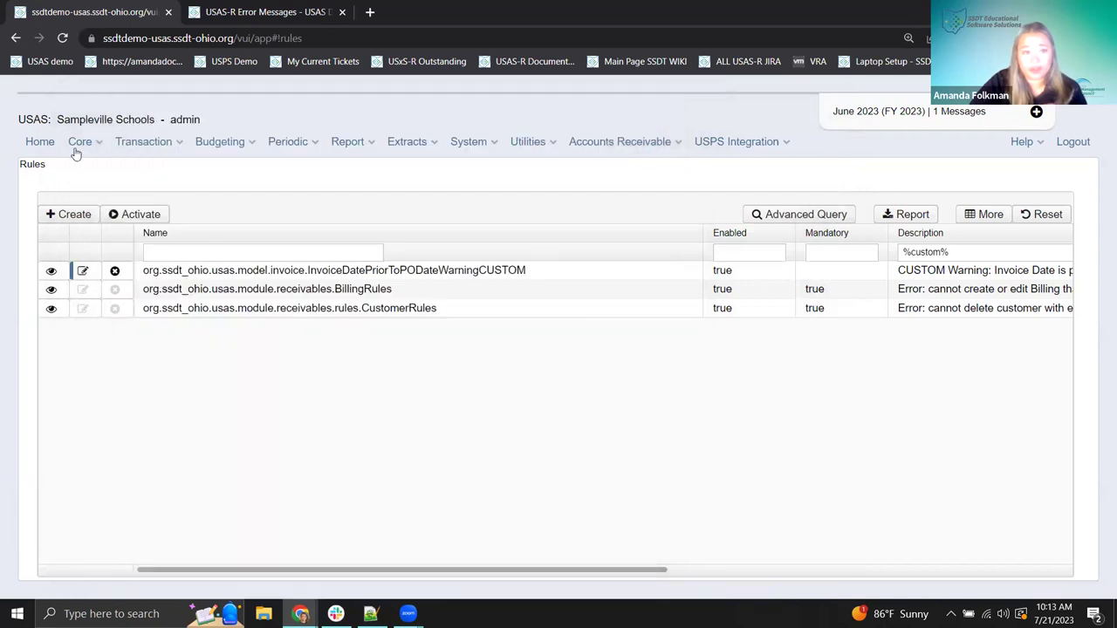
- Resize the Name and Description columns and clear the %custom% description filter
left_click(154, 144)
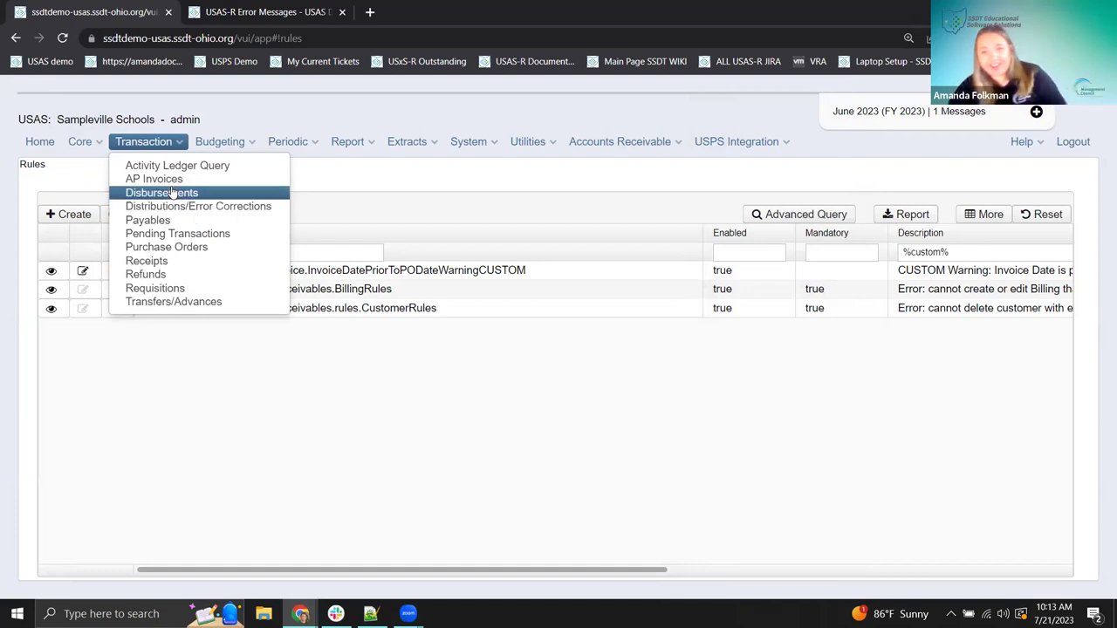
left_click(424, 412)
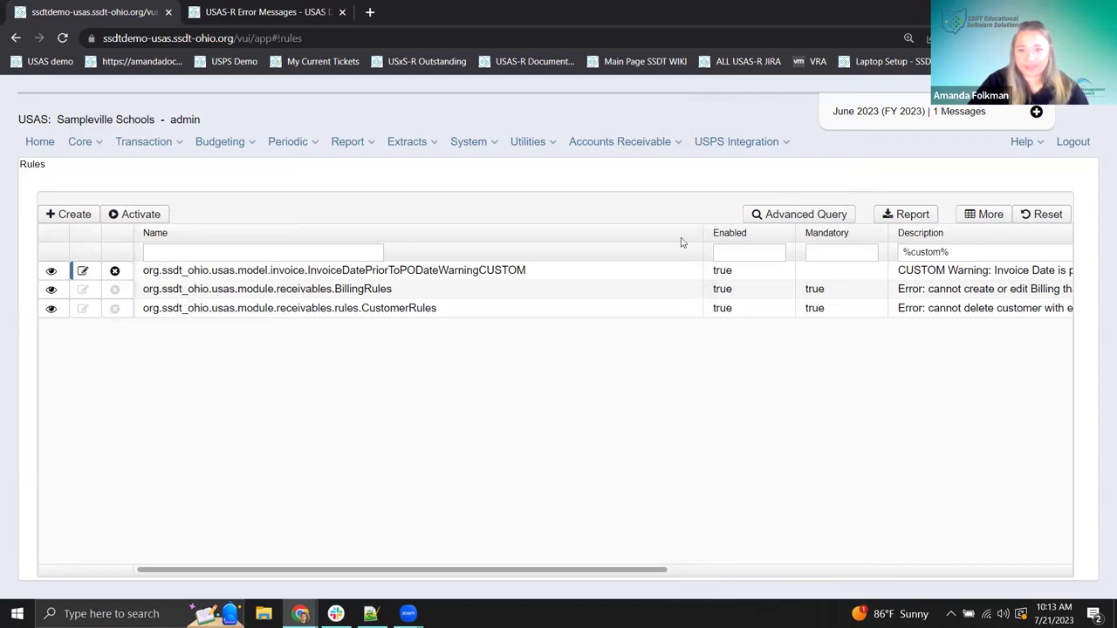
left_click_drag(704, 233, 551, 233)
left_click_drag(641, 239, 546, 236)
left_click(945, 253)
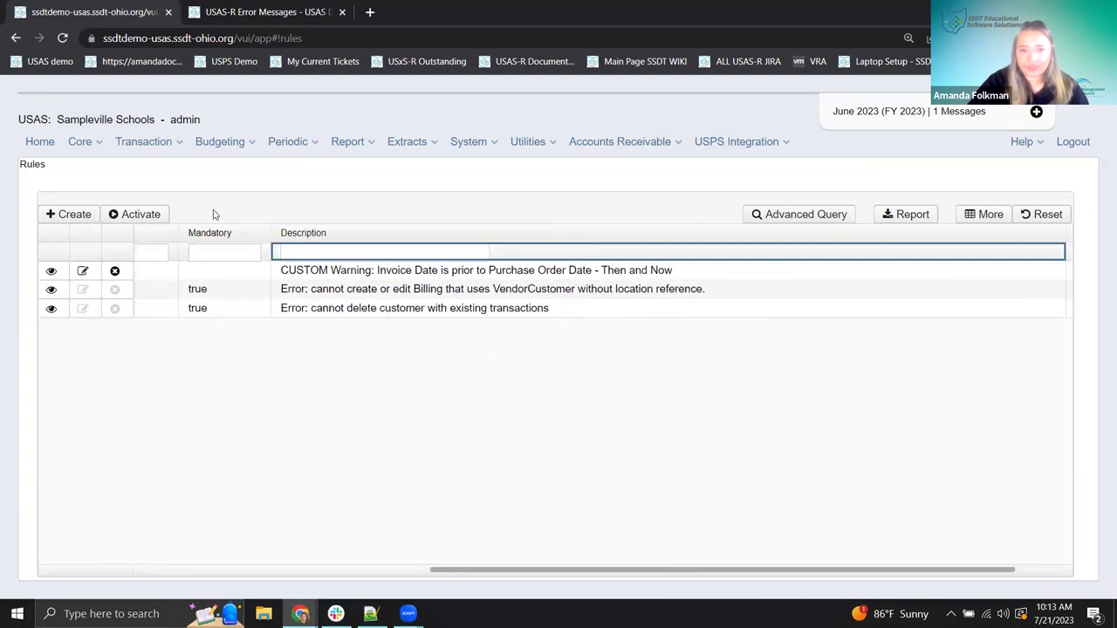
left_click_drag(446, 573, 152, 573)
- Filter rules by name %invoice% and review the original InvoiceDatePriorToPODateWarning rule's description
left_click(213, 251)
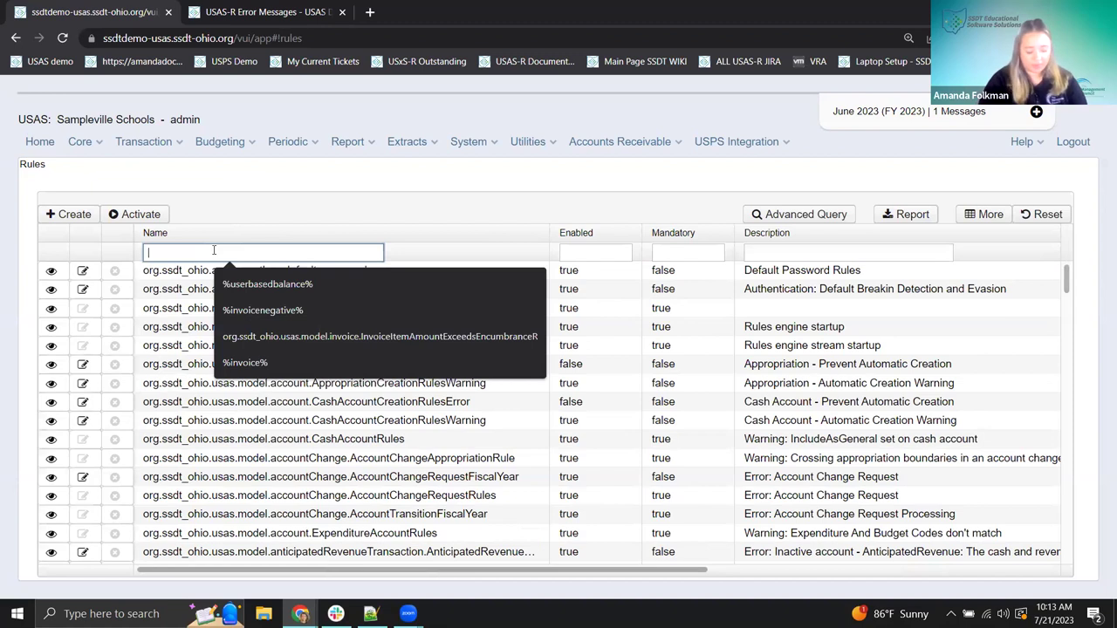
type("%invoice")
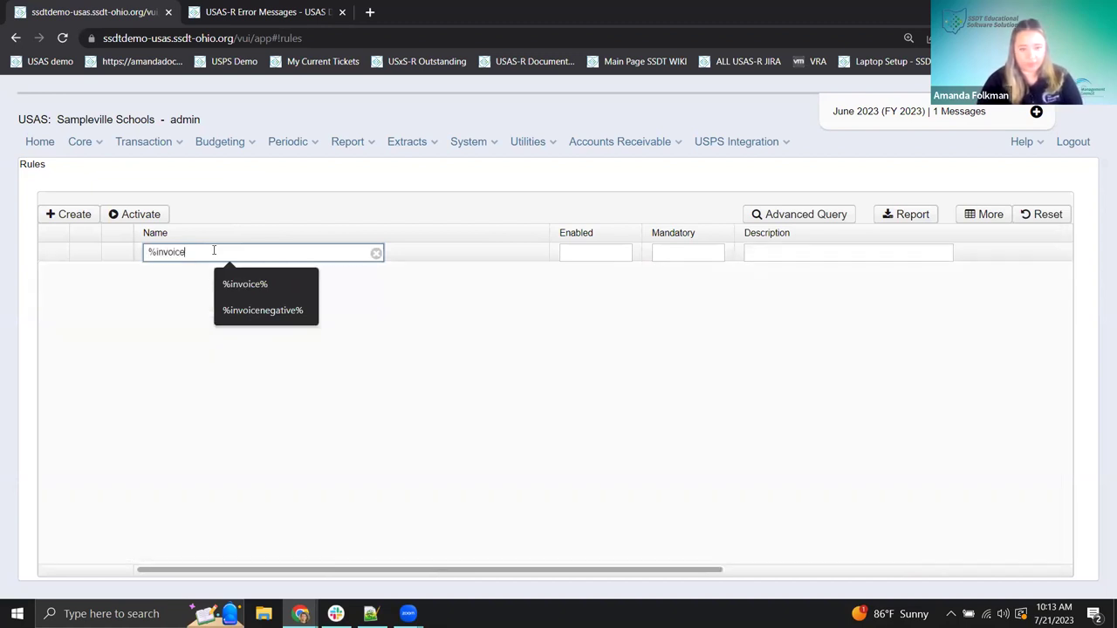
type("%")
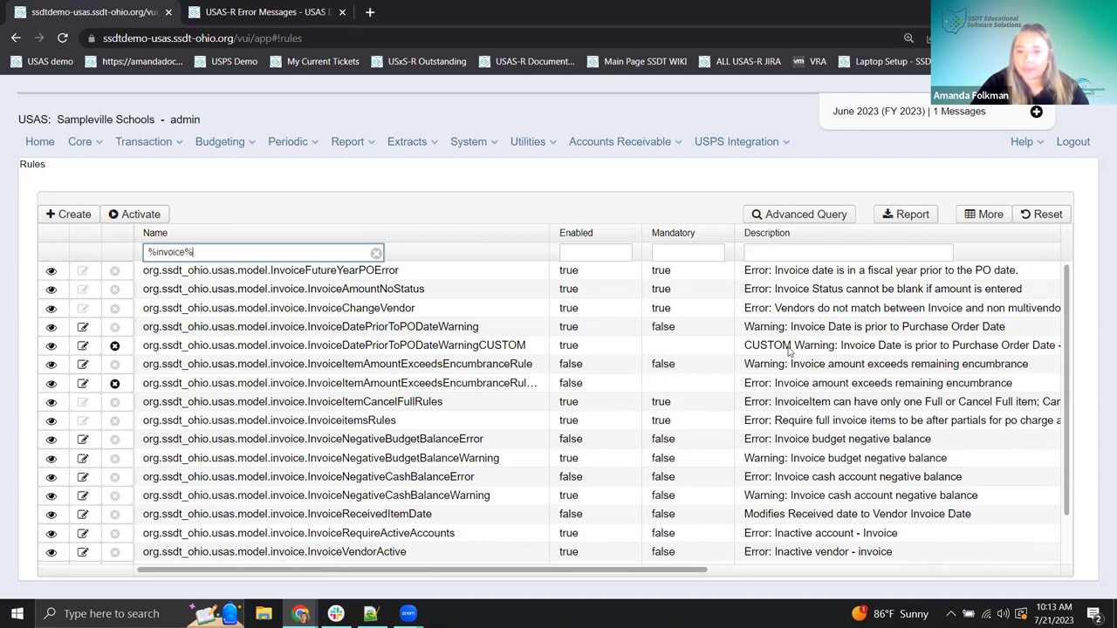
left_click(70, 332)
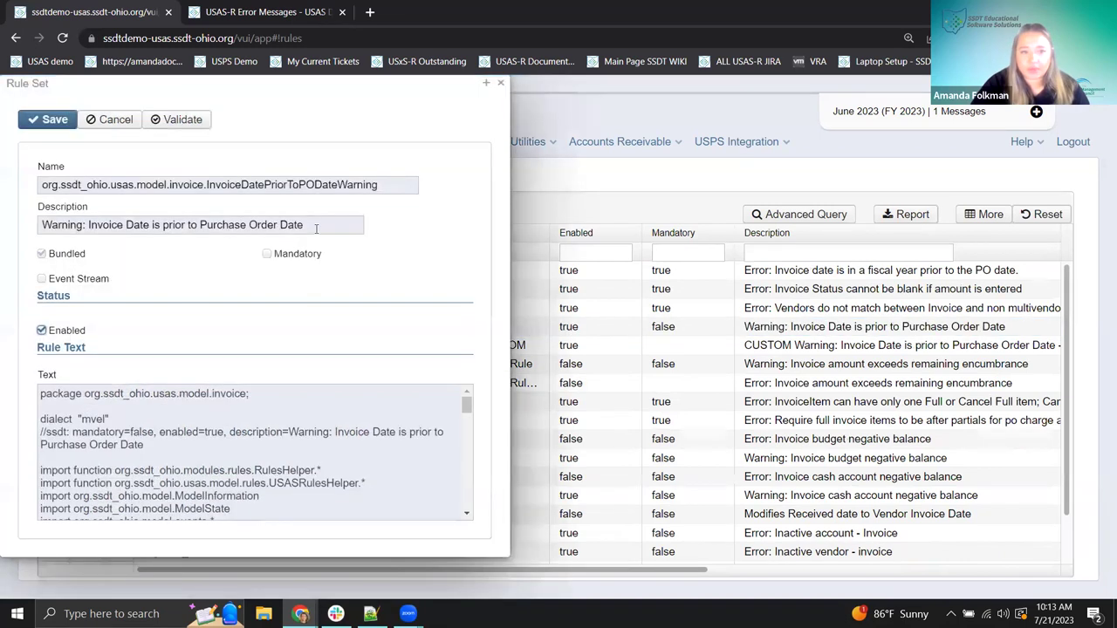
left_click_drag(327, 231, 283, 229)
left_click(52, 229)
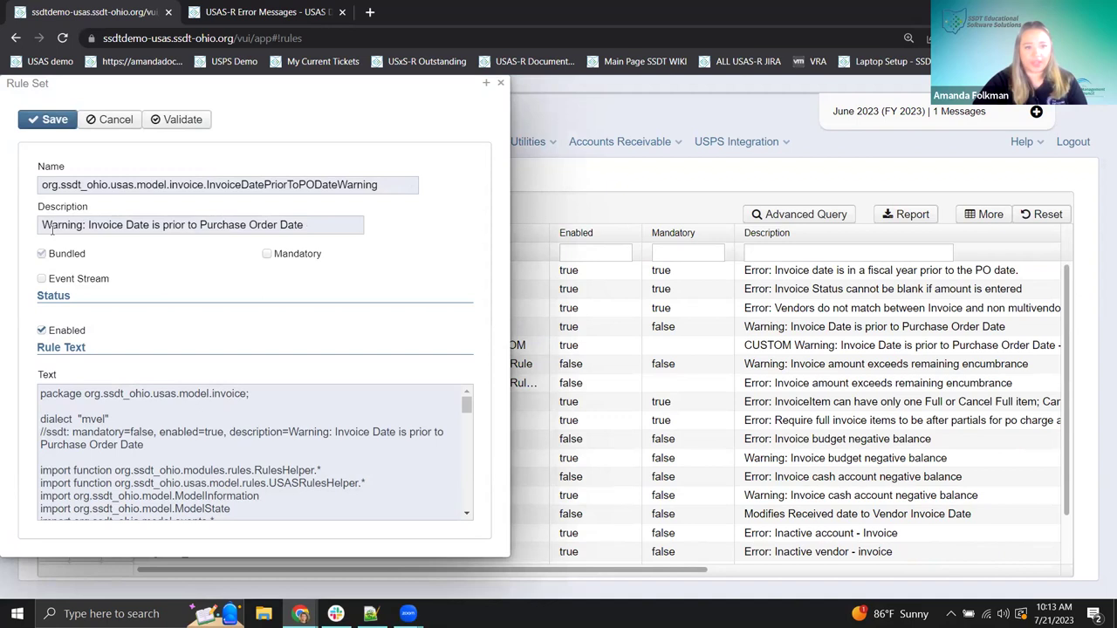
left_click_drag(53, 229, 389, 230)
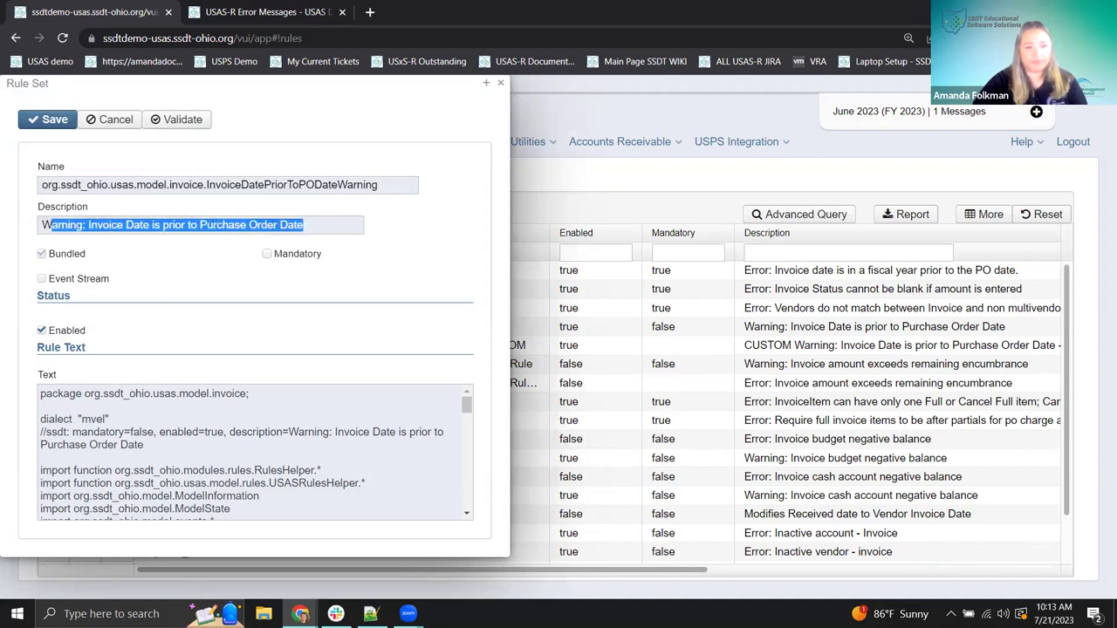
left_click(500, 84)
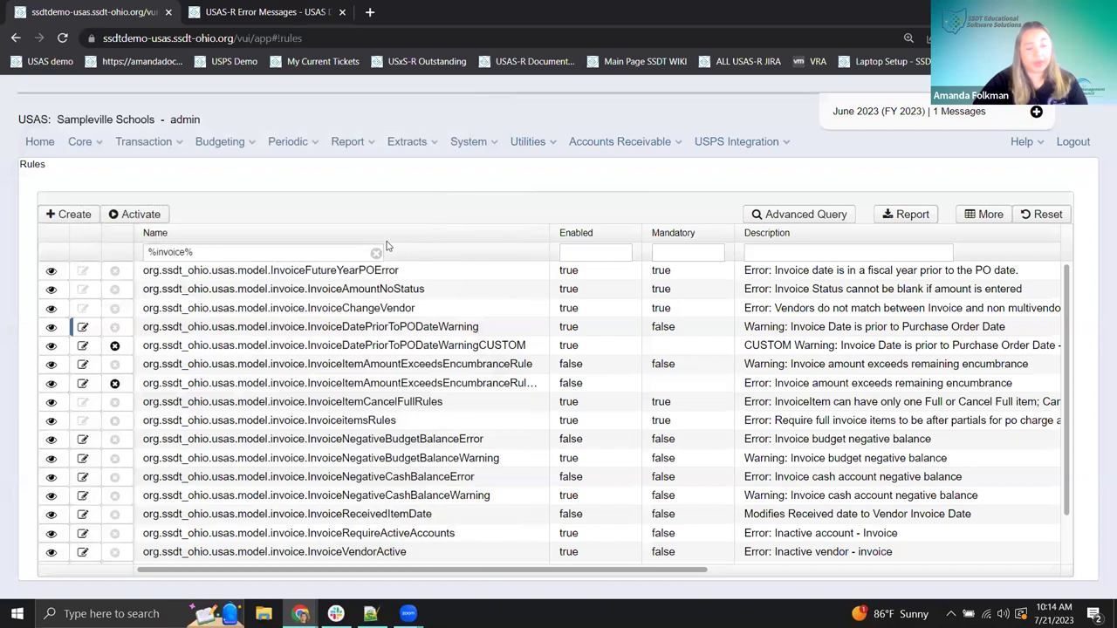
- Start a new invoice from a purchase order and enter the test invoice number
left_click(152, 141)
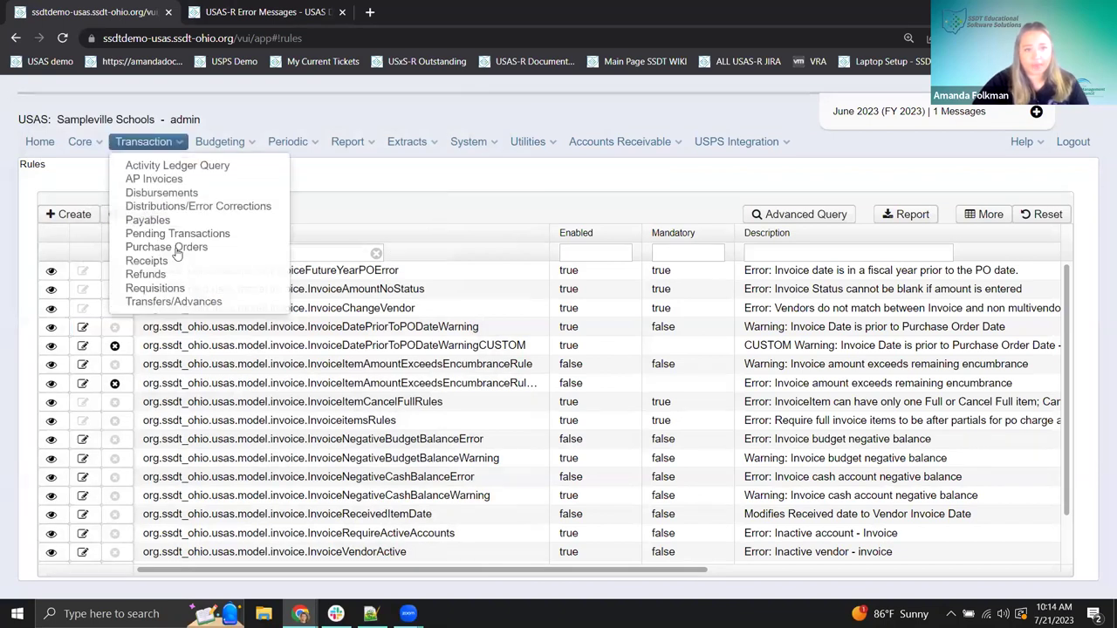
left_click(175, 251)
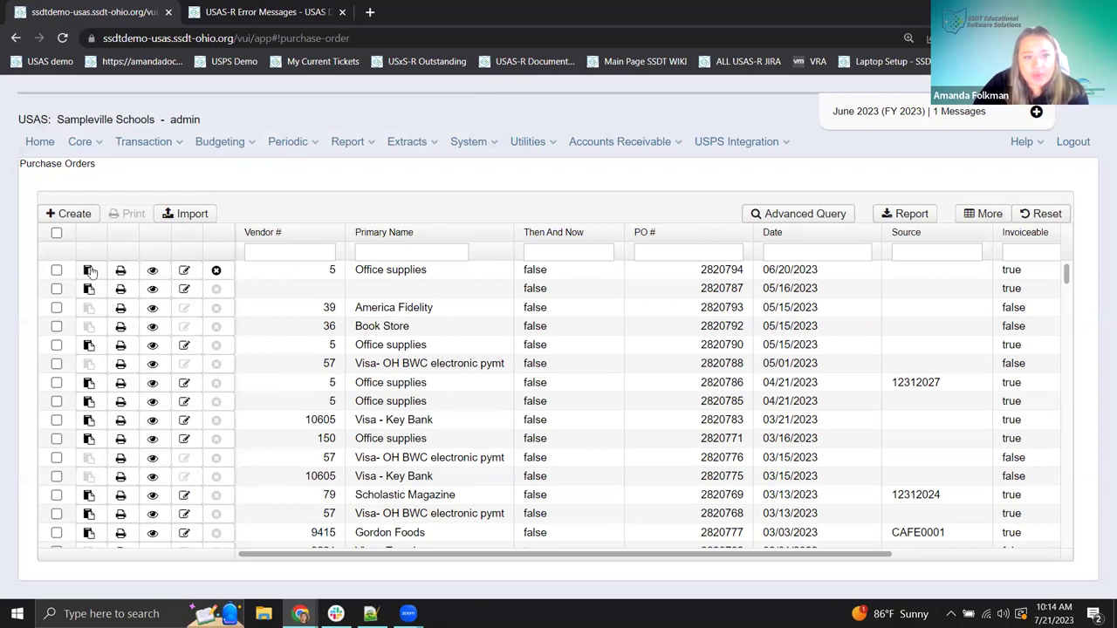
left_click(88, 269)
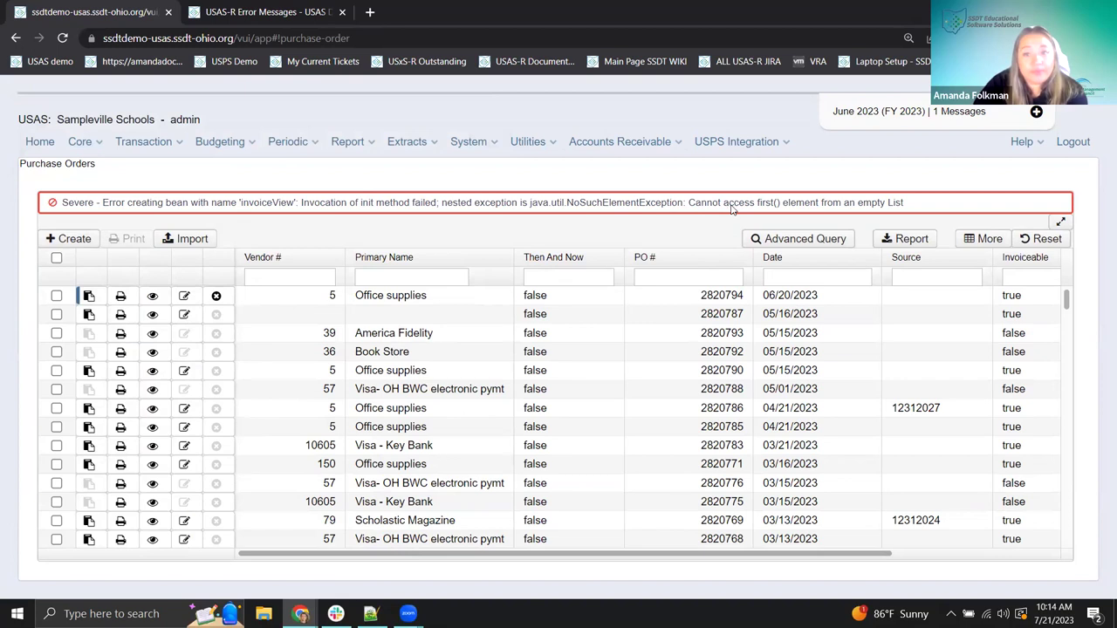
left_click(88, 373)
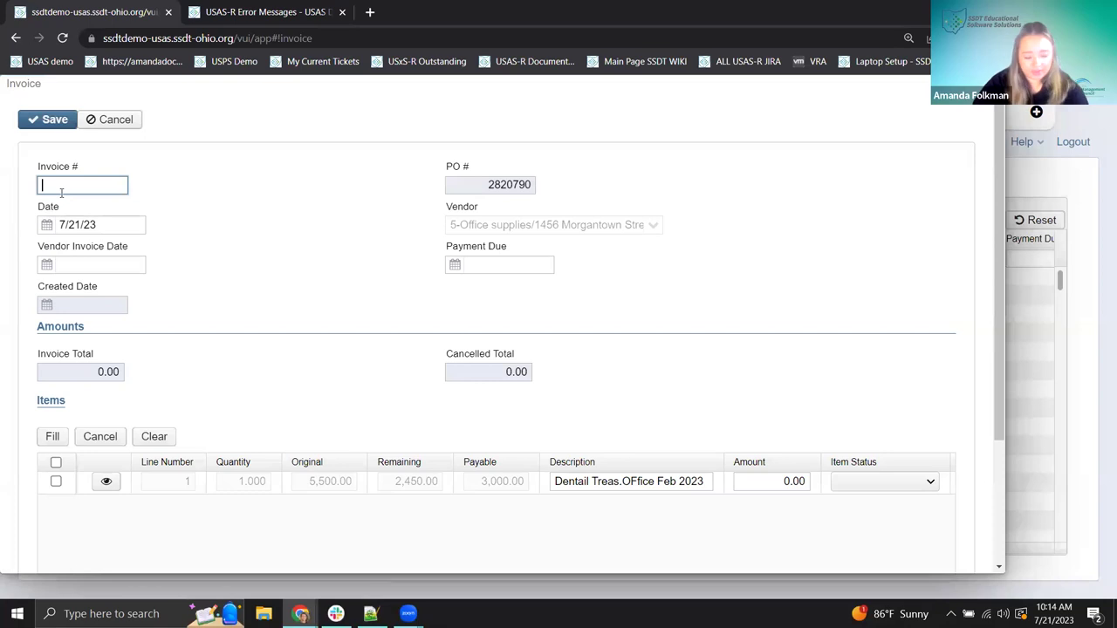
type("ASF")
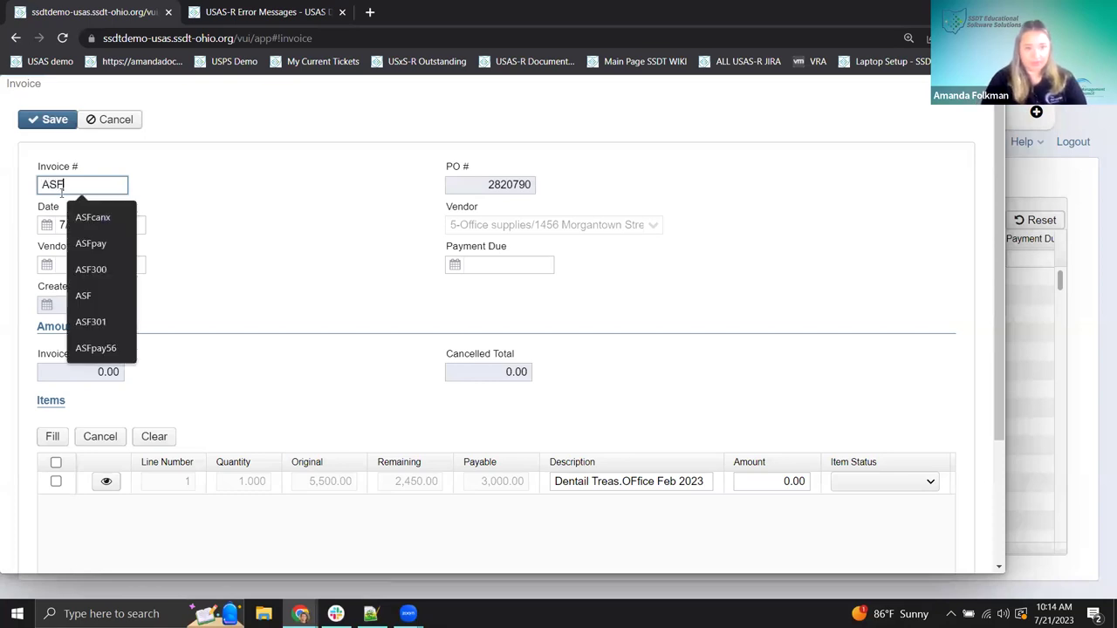
type("test")
left_click(81, 225)
- Date the invoice 5/1/23 with a 100 Partial line amount and attempt to save it
left_click(45, 224)
type("5")
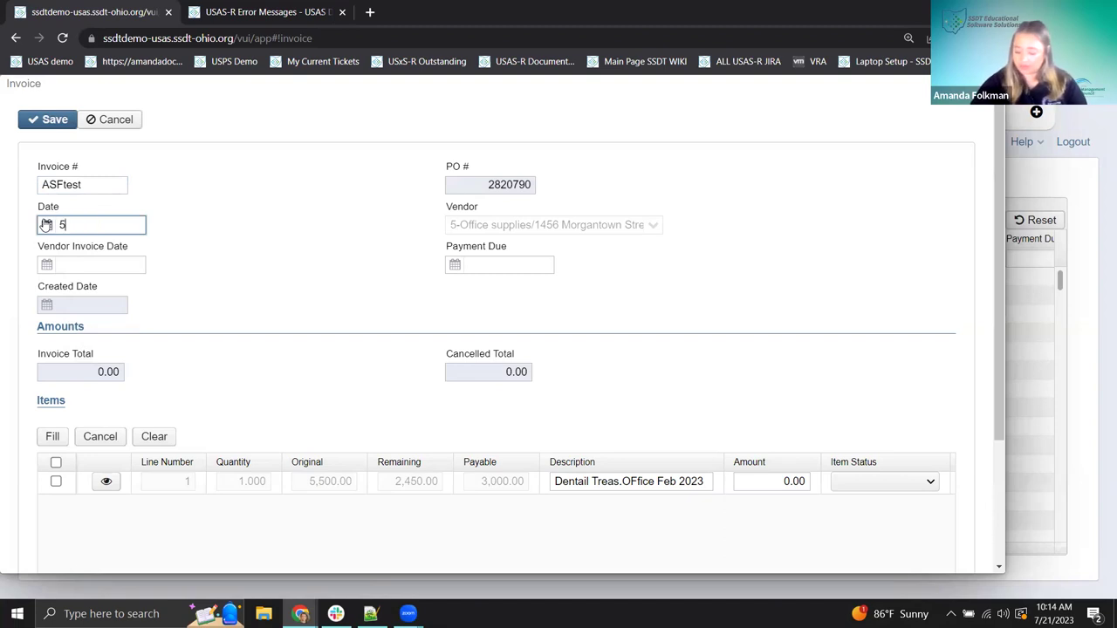
left_click(203, 270)
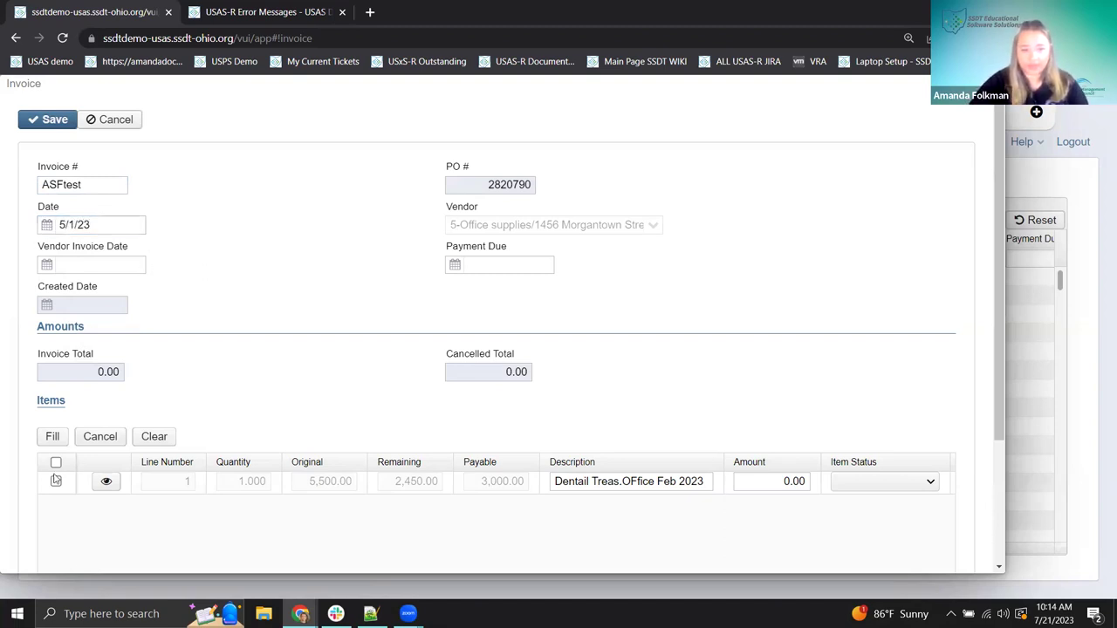
left_click(765, 484)
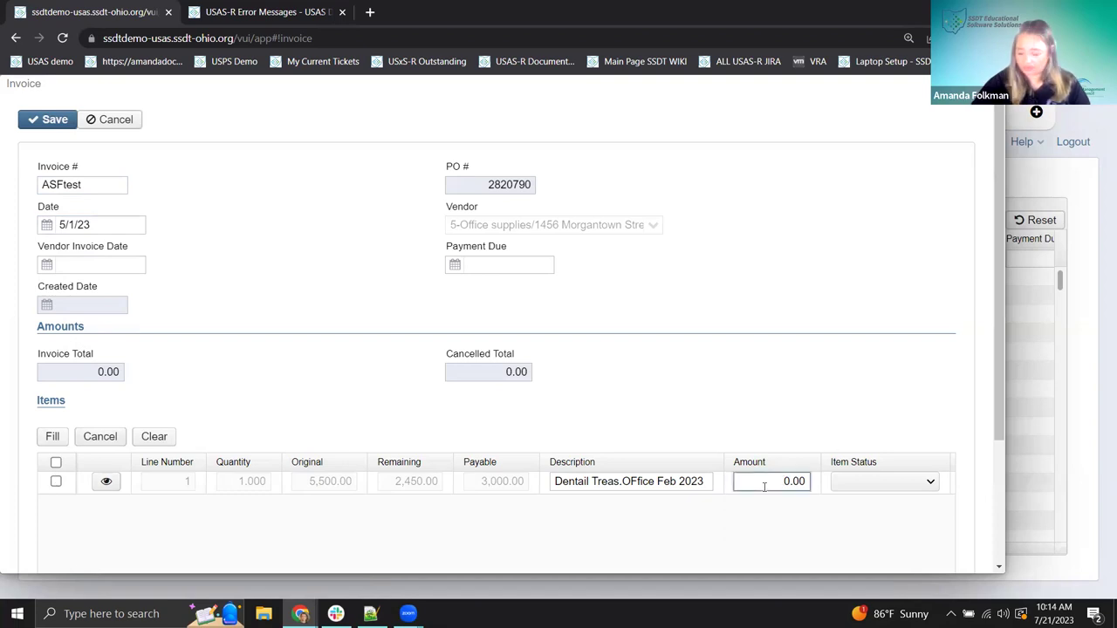
type("100")
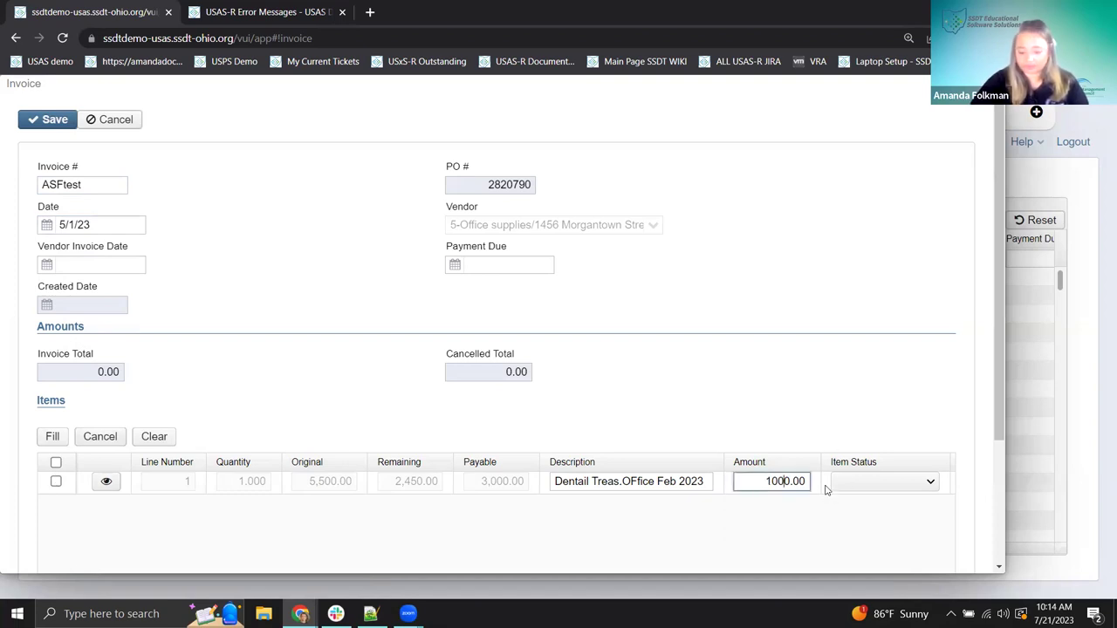
key("Delete")
left_click(859, 482)
left_click(859, 496)
left_click(858, 482)
left_click(849, 515)
left_click(44, 123)
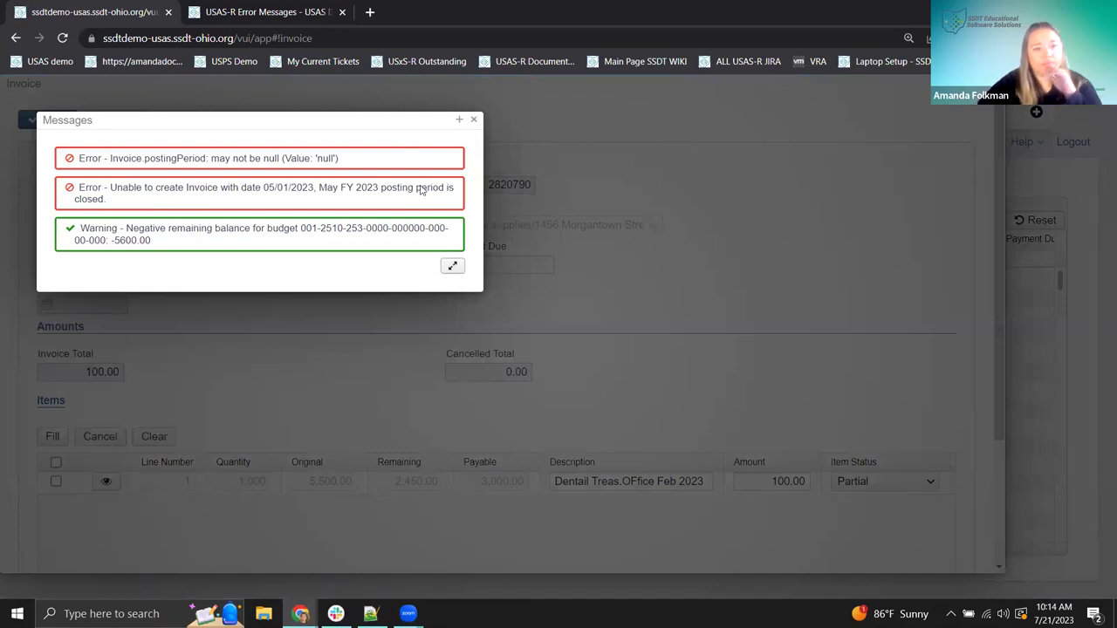
left_click(475, 120)
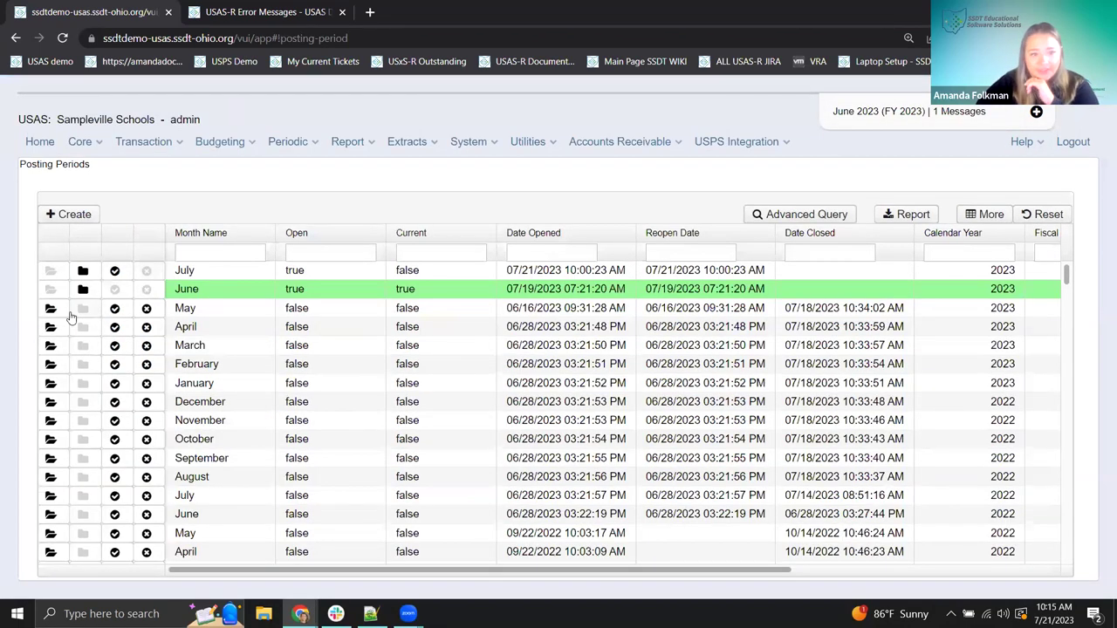
- Reopen the May 2023 posting period and return to the Purchase Orders list
left_click(50, 309)
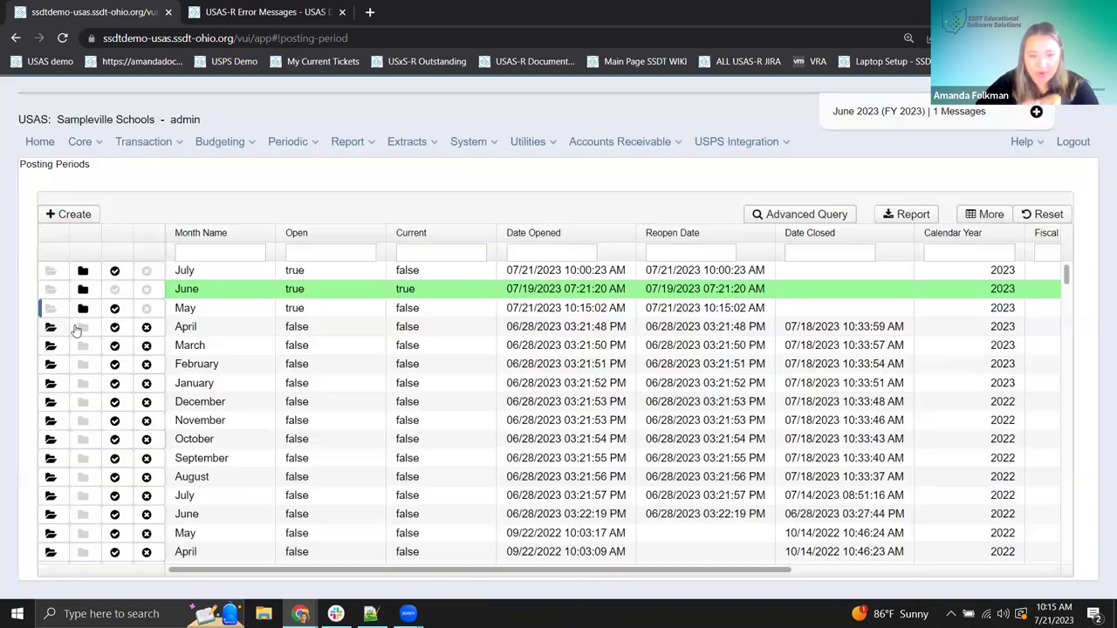
left_click(145, 143)
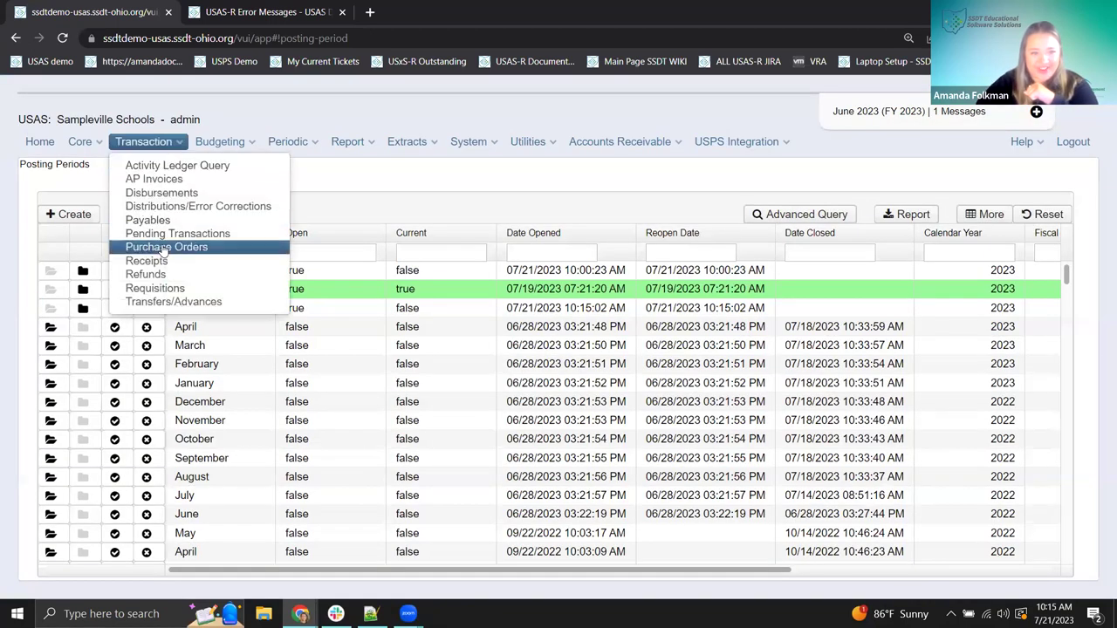
left_click(155, 248)
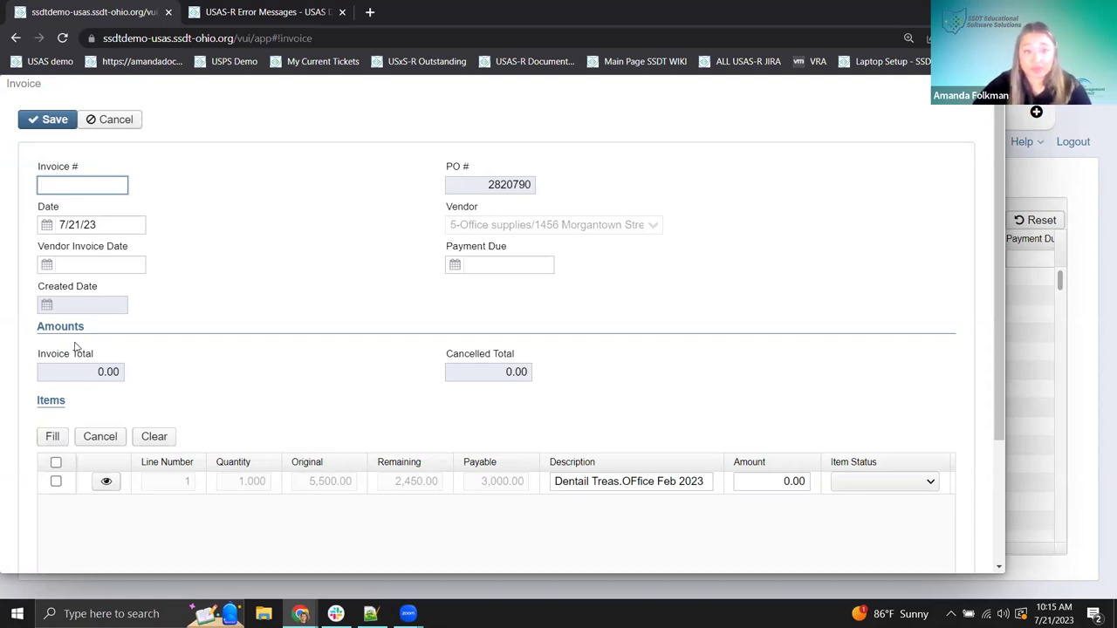
- Enter the test invoice number and set the invoice date to 5/1/23
type("AS")
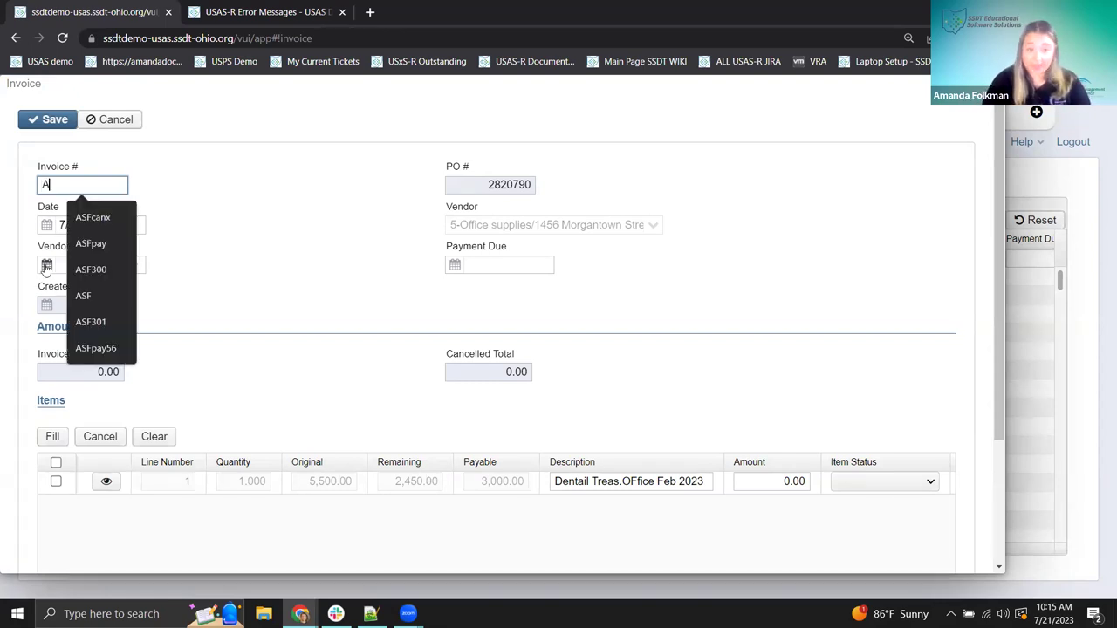
key("BackSpace")
type("Sf")
key("BackSpace")
type("Ftest")
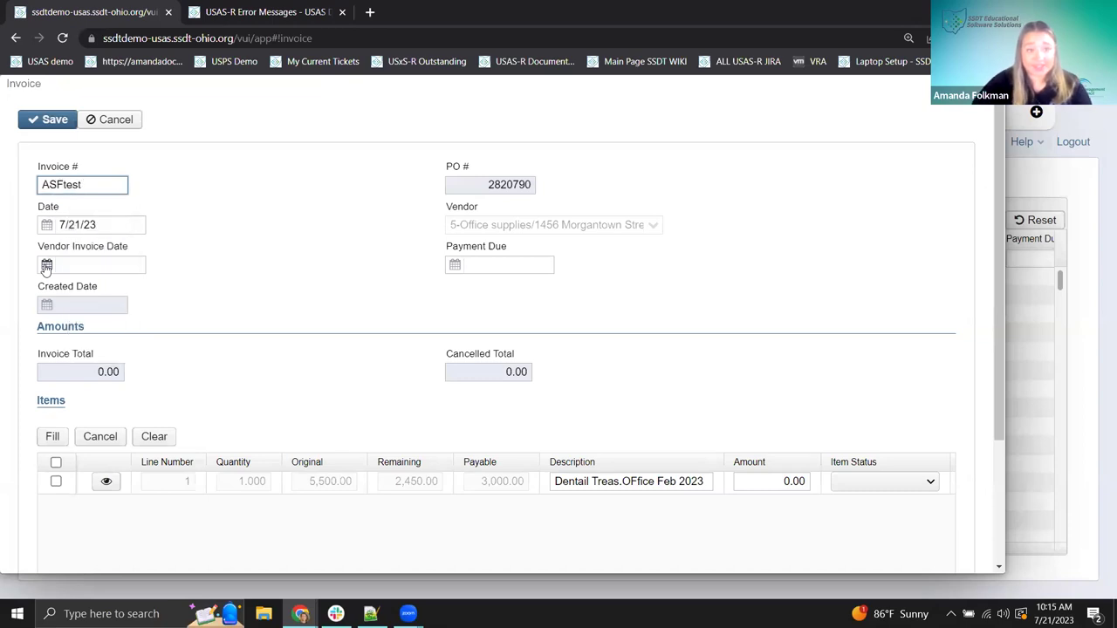
left_click(58, 225)
left_click_drag(57, 226, 43, 225)
type("5/1/23/23")
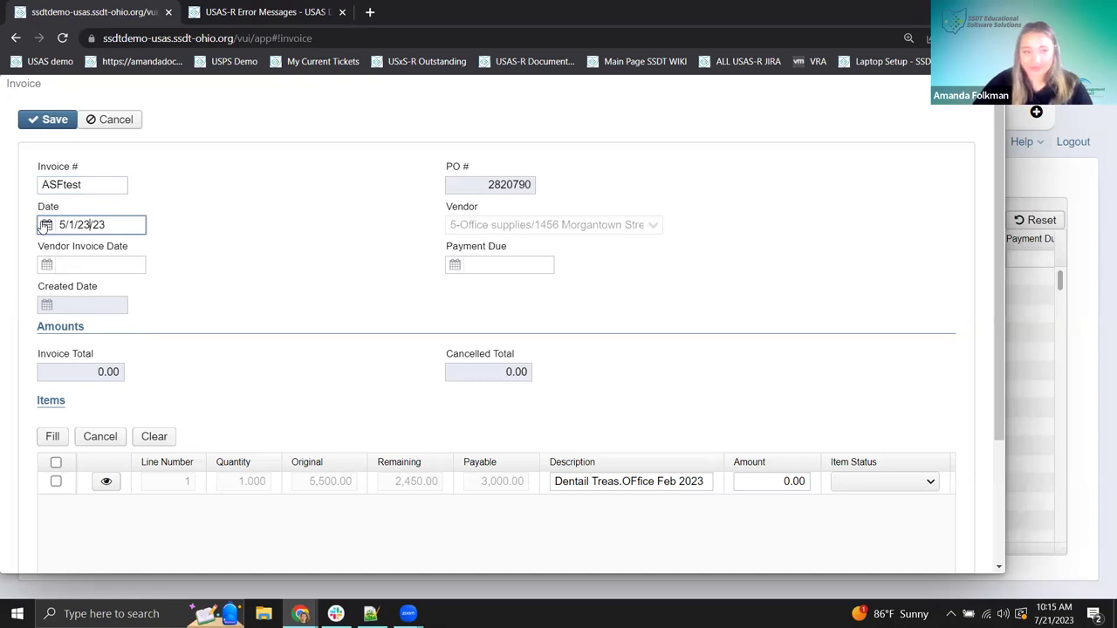
key("BackSpace")
key("BackSpace")
key("BackSpace")
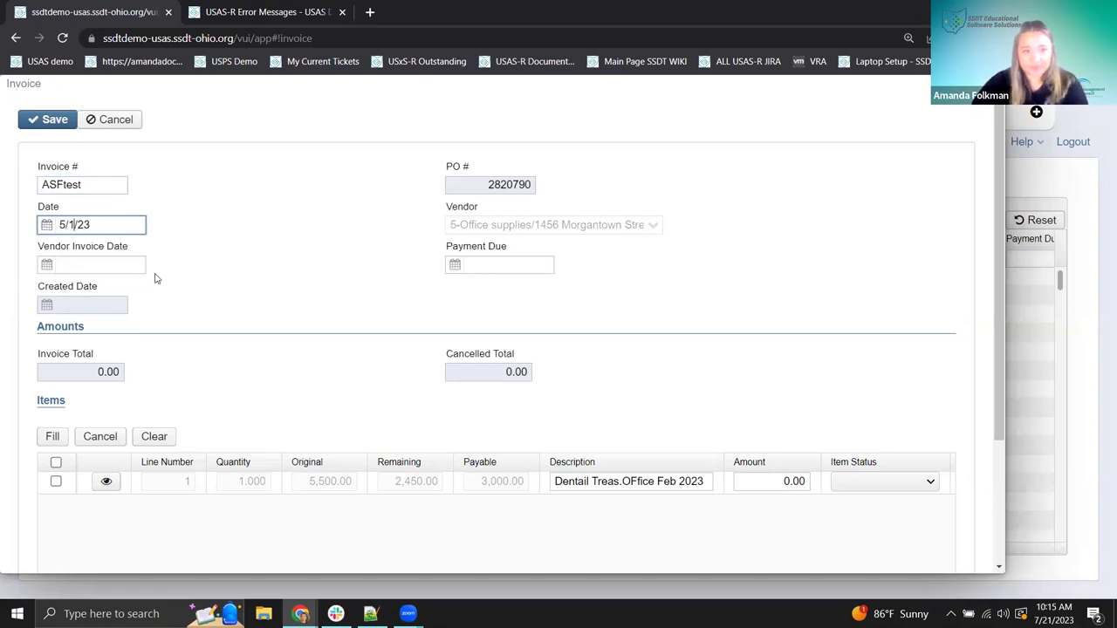
- Set the line amount to 10 with Partial status, save, and read the then-and-now warning
left_click(747, 485)
type("10")
left_click(835, 486)
left_click(844, 514)
left_click(850, 486)
left_click(851, 510)
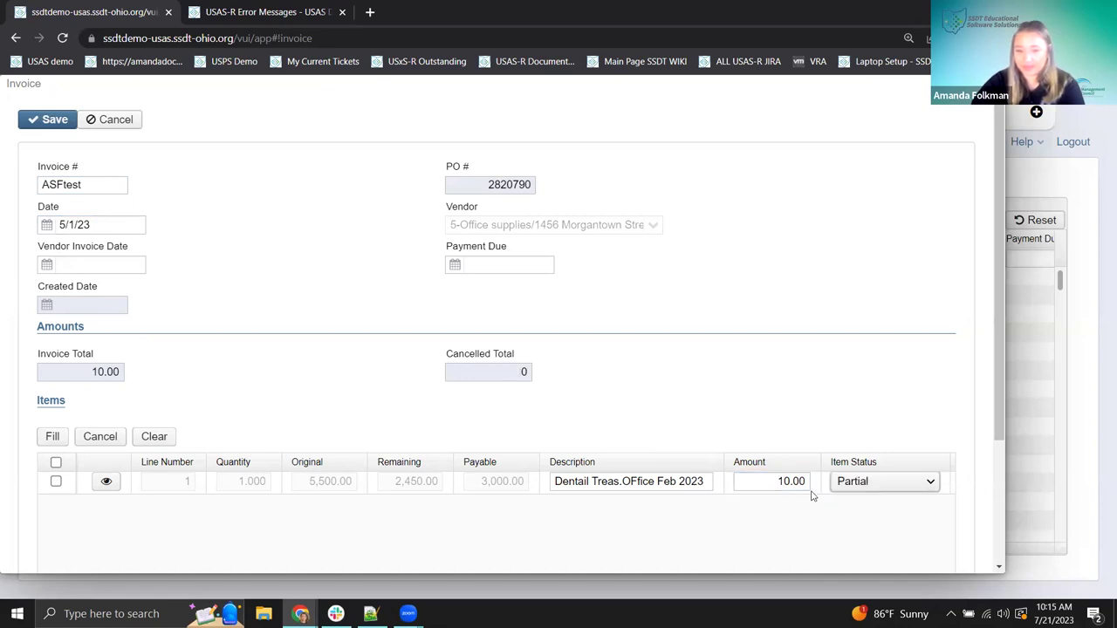
left_click(41, 123)
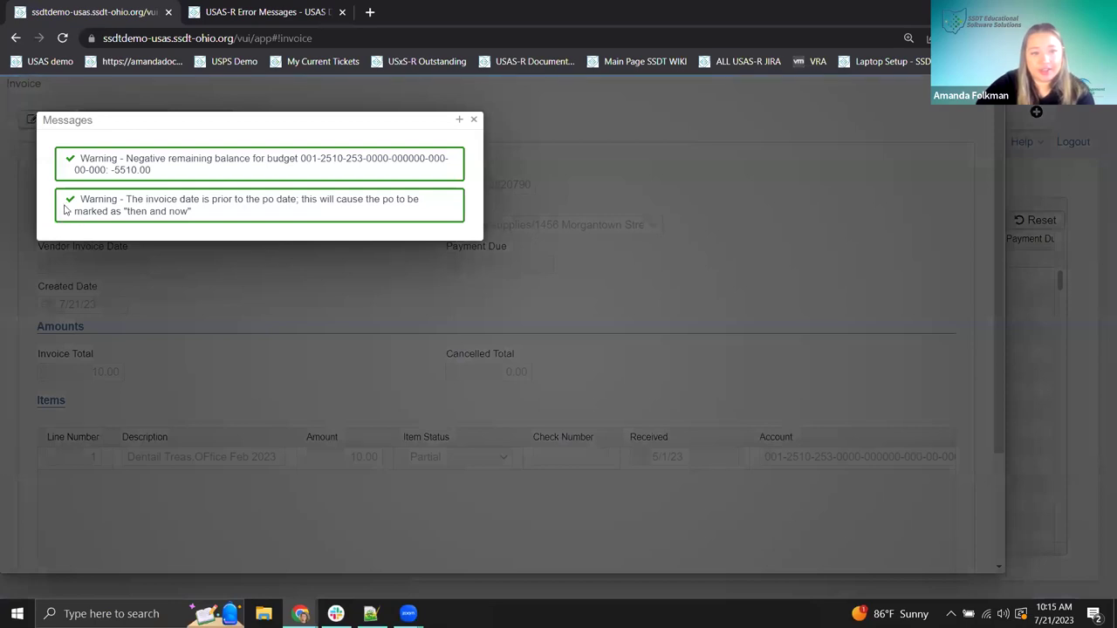
triple_click(129, 202)
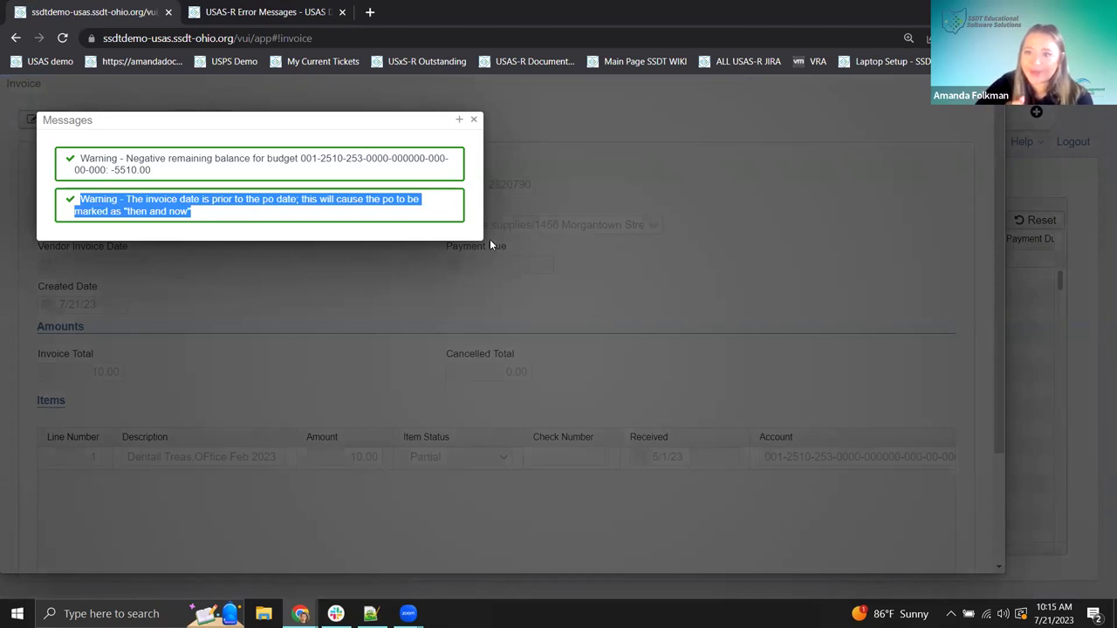
left_click(355, 215)
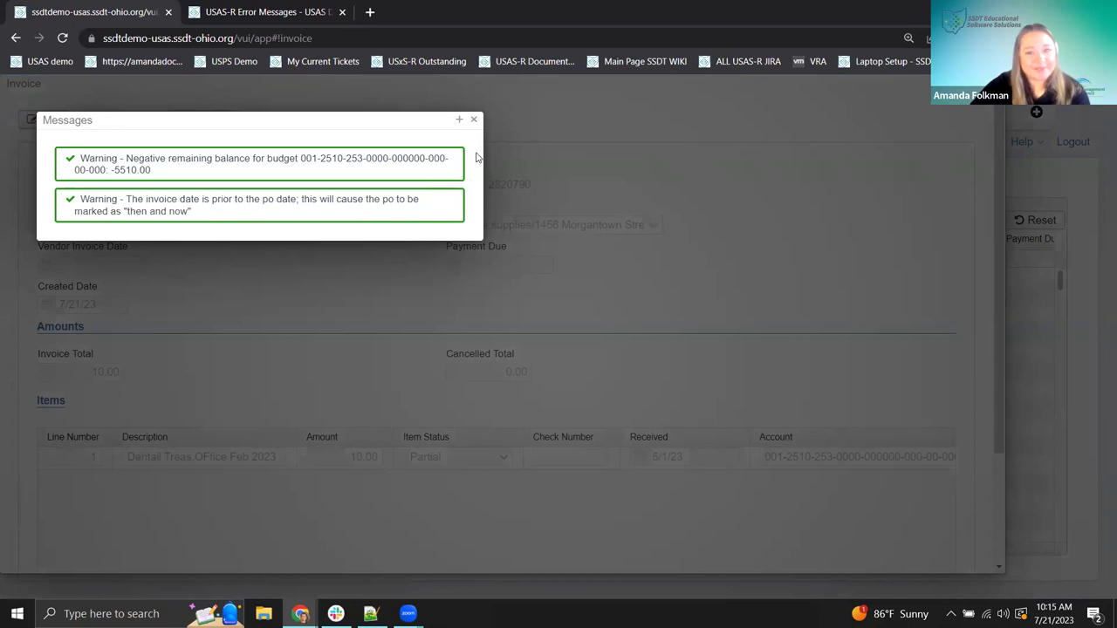
- Close the Messages dialog showing the save warnings
left_click(474, 120)
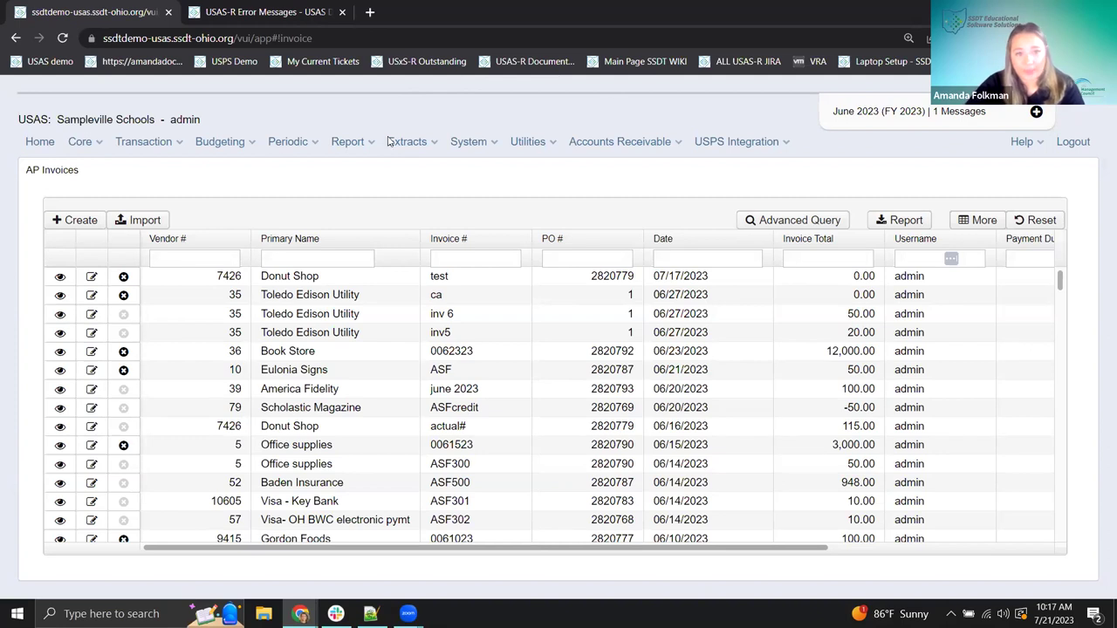
- Go to System > Monitor and show the App Log entries
left_click(525, 148)
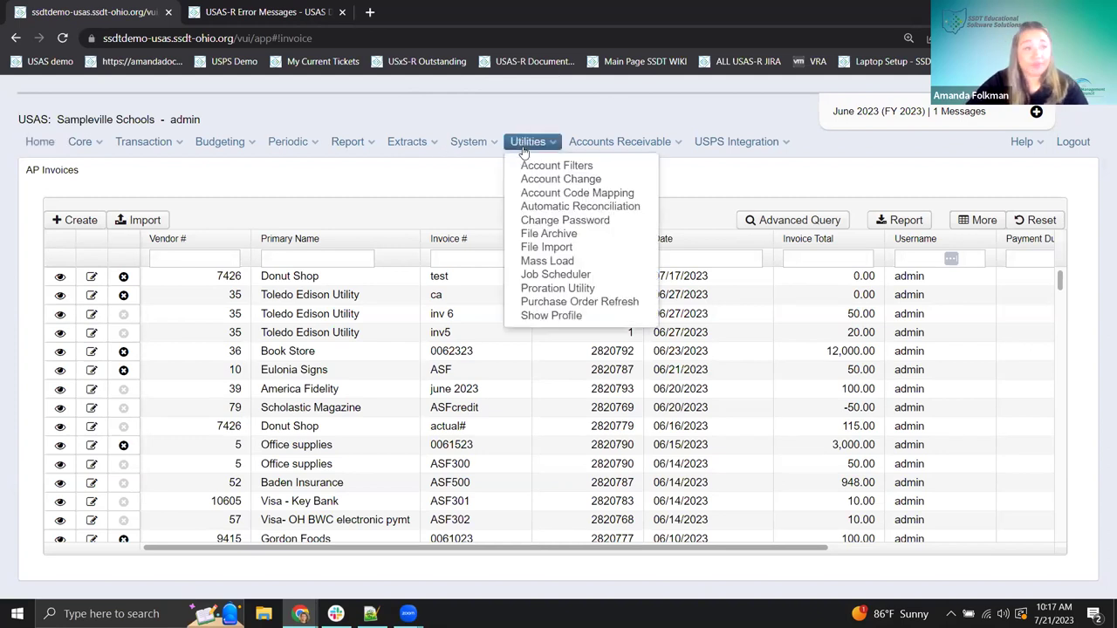
left_click(467, 144)
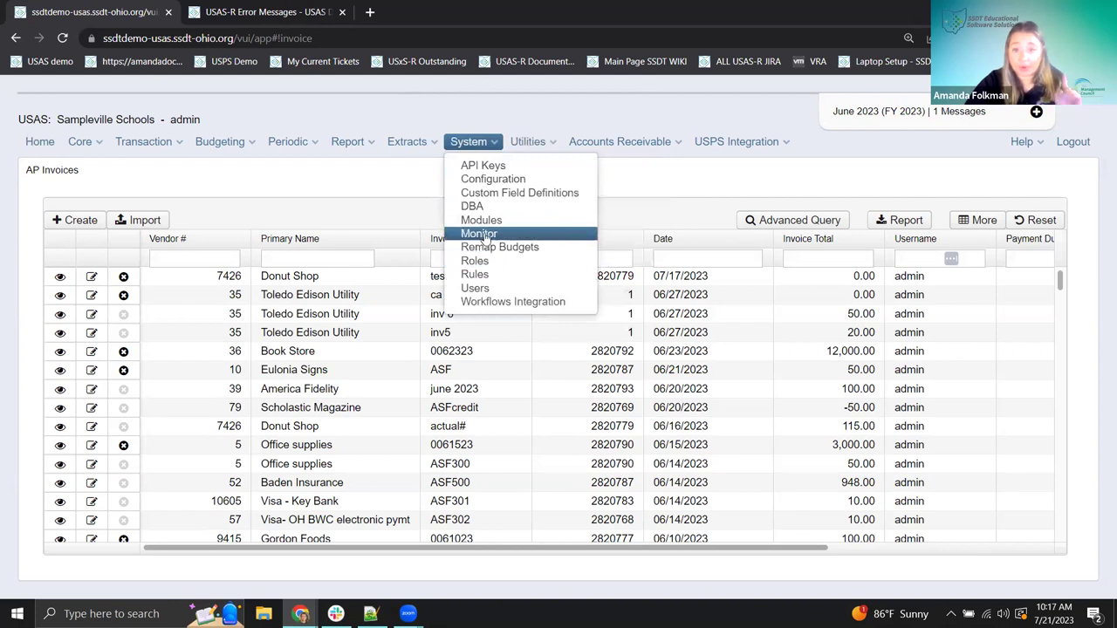
left_click(486, 238)
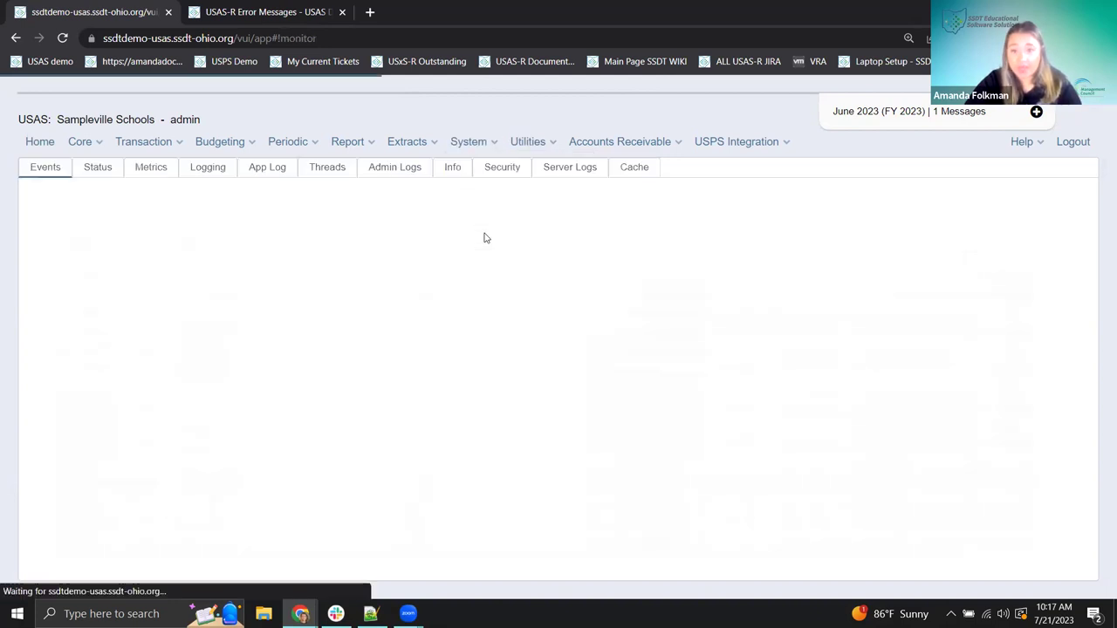
left_click(263, 180)
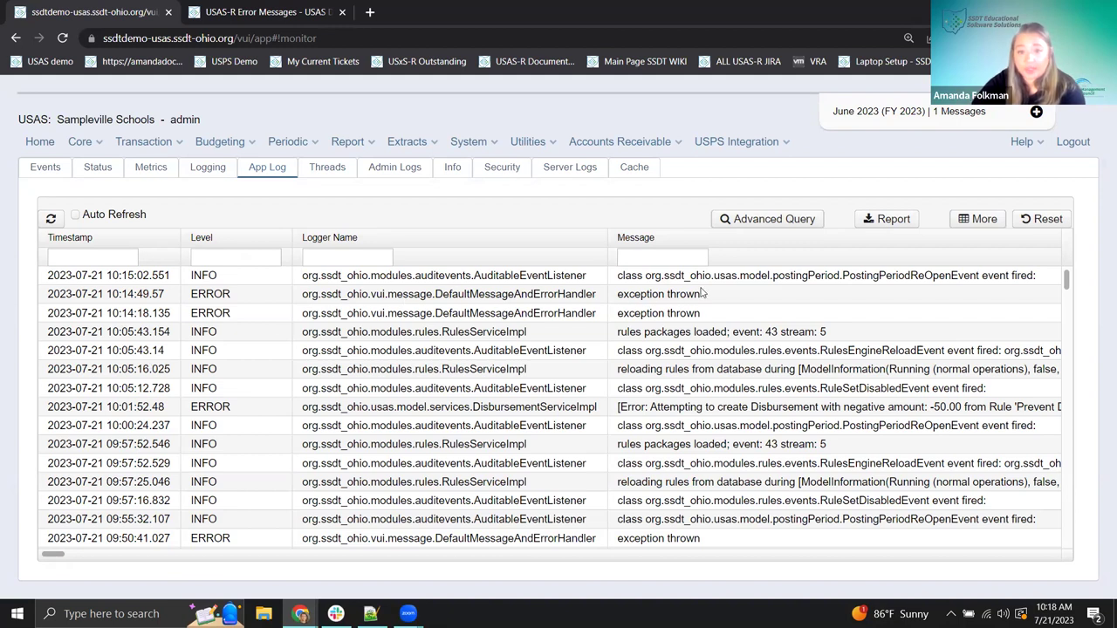
- Open the 10:14 ERROR entry and read its exception detail about the closed May posting period
left_click(572, 294)
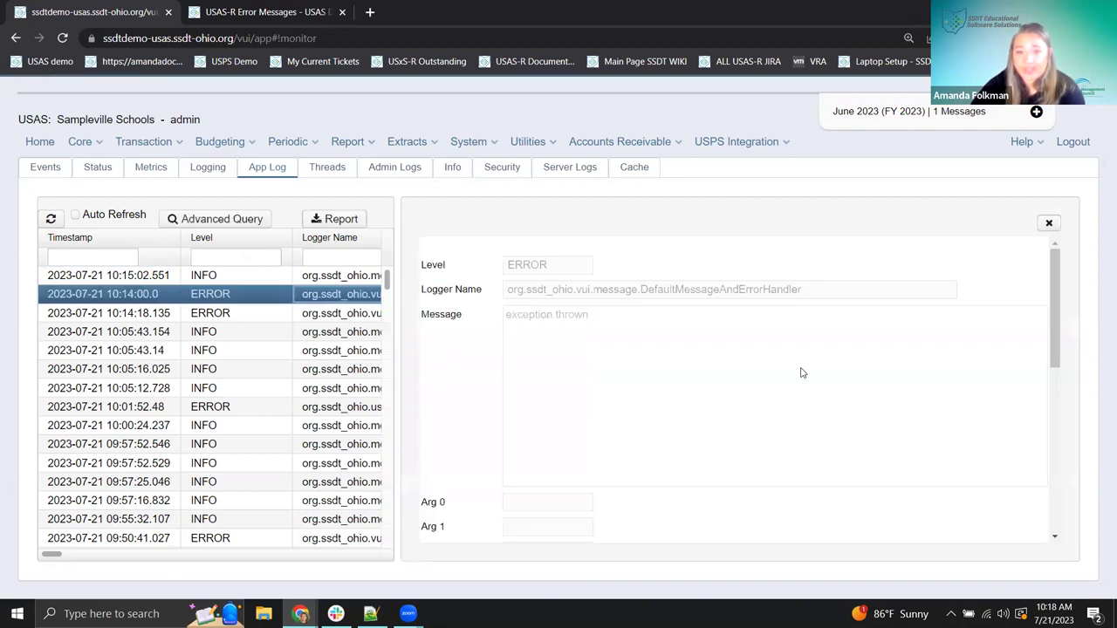
scroll(625, 342, "down", 3)
scroll(625, 342, "up", 5)
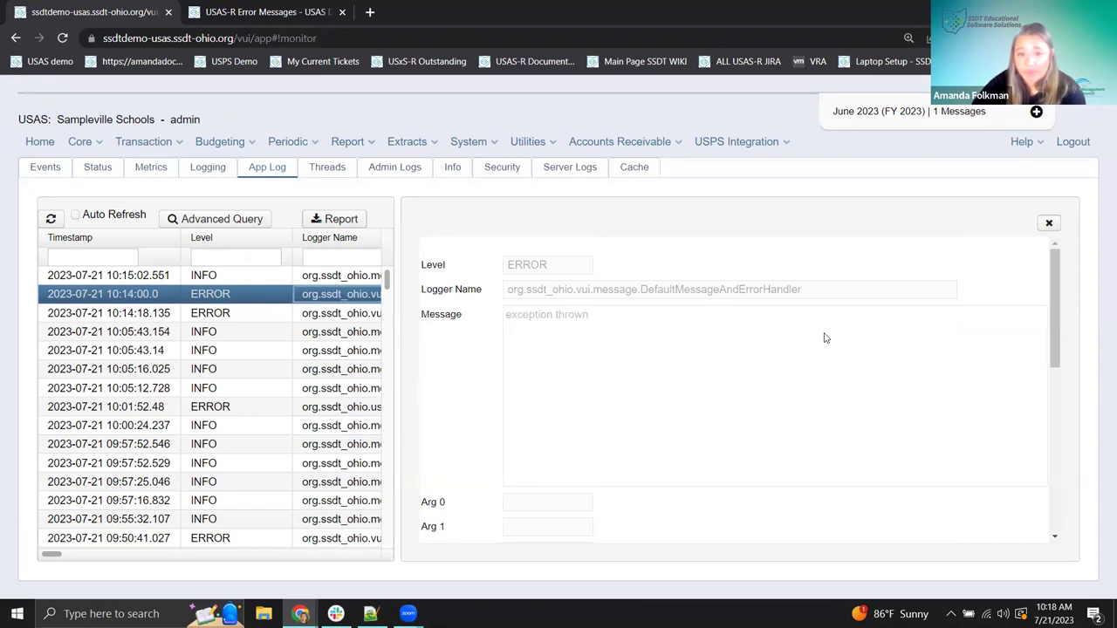
left_click_drag(522, 316, 646, 325)
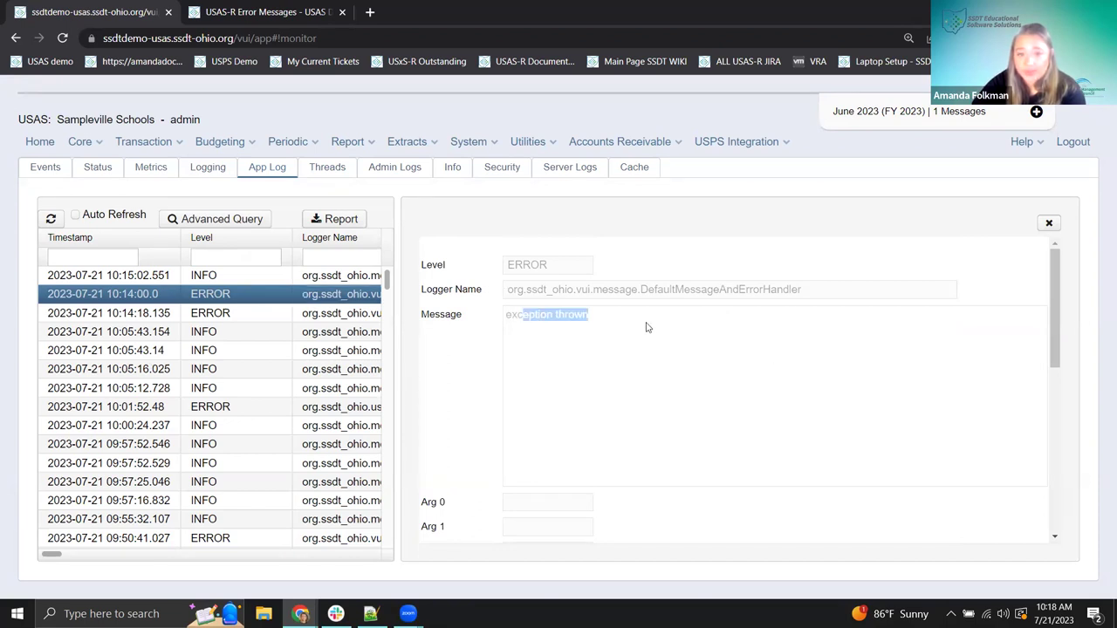
left_click(653, 354)
scroll(653, 355, "down", 2)
scroll(652, 355, "down", 5)
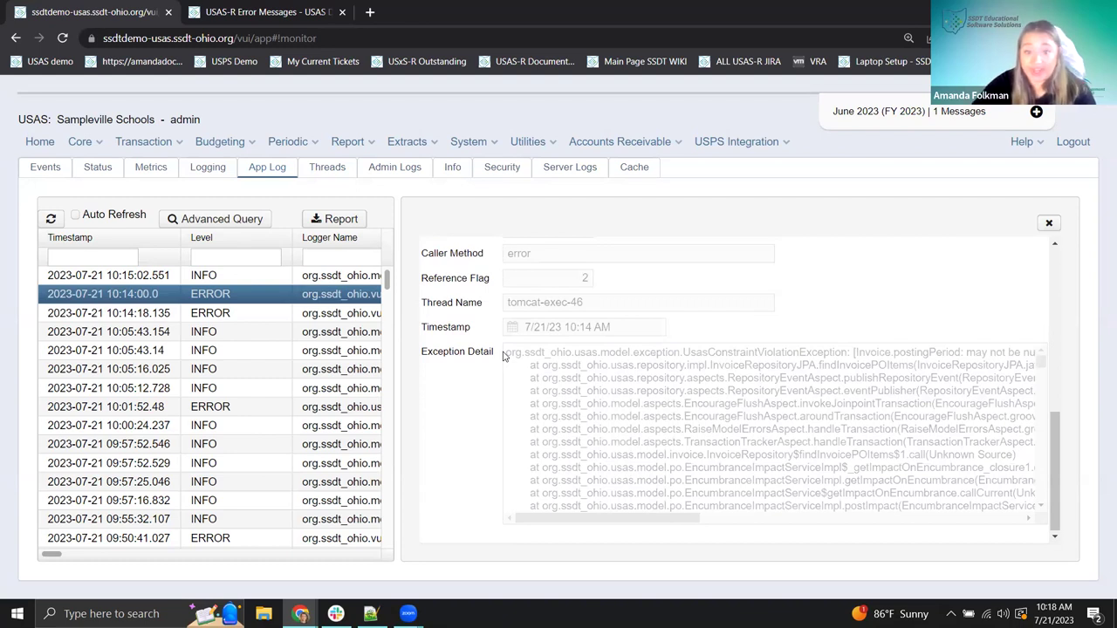
mouse_move(511, 357)
left_mouse_down()
mouse_move(663, 458)
mouse_move(695, 534)
left_mouse_up()
scroll(668, 437, "down", 5)
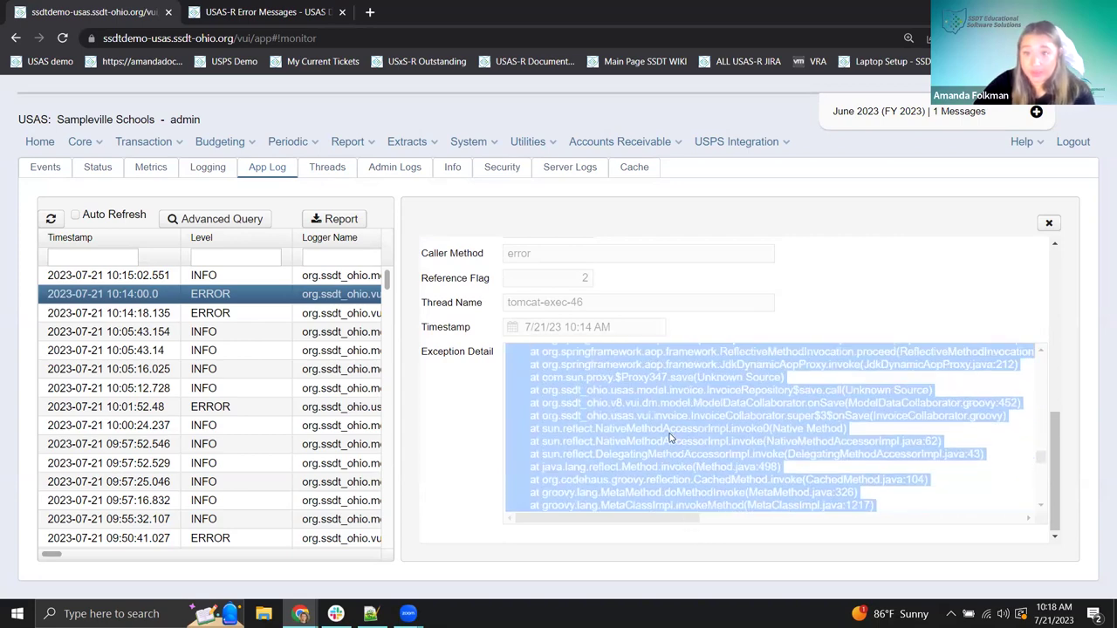
left_click_drag(1042, 447, 1042, 362)
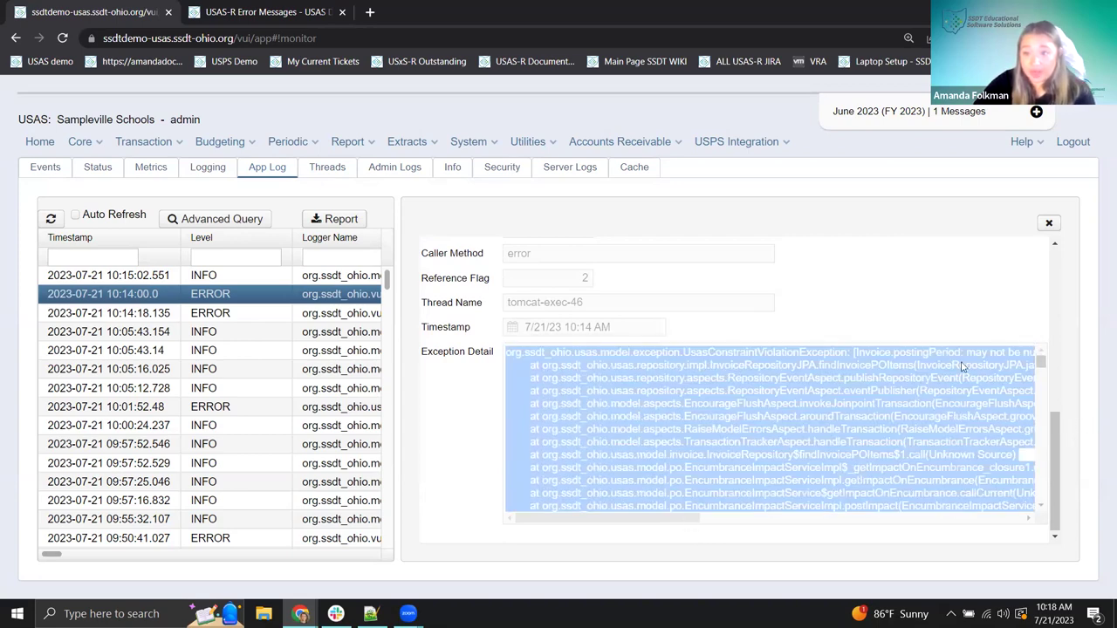
left_click(625, 380)
left_click_drag(550, 519, 663, 524)
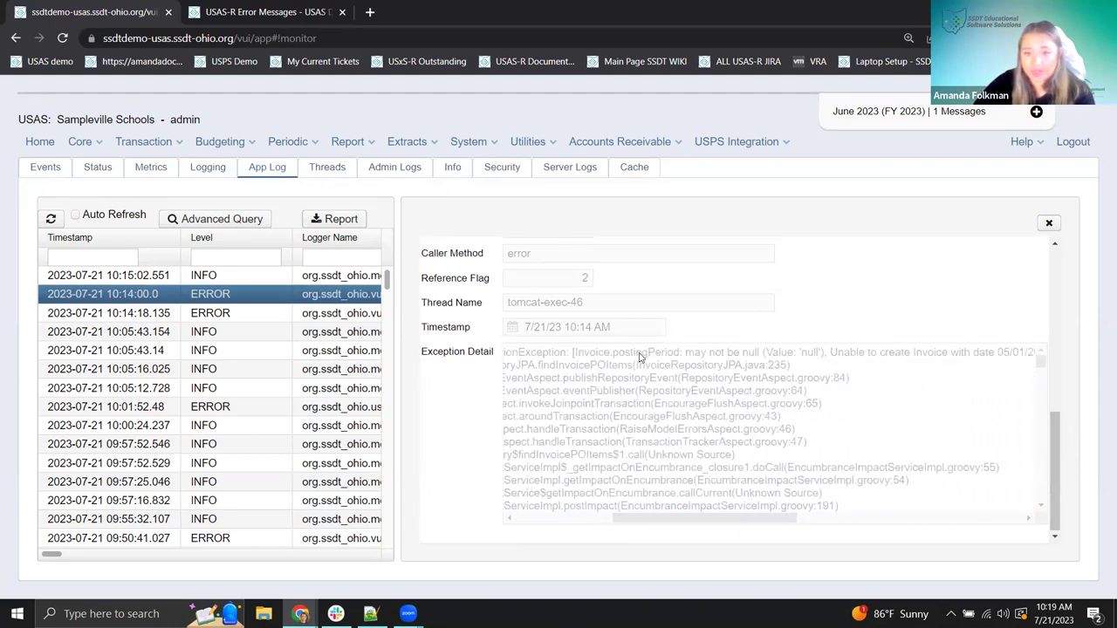
left_click_drag(788, 356, 899, 360)
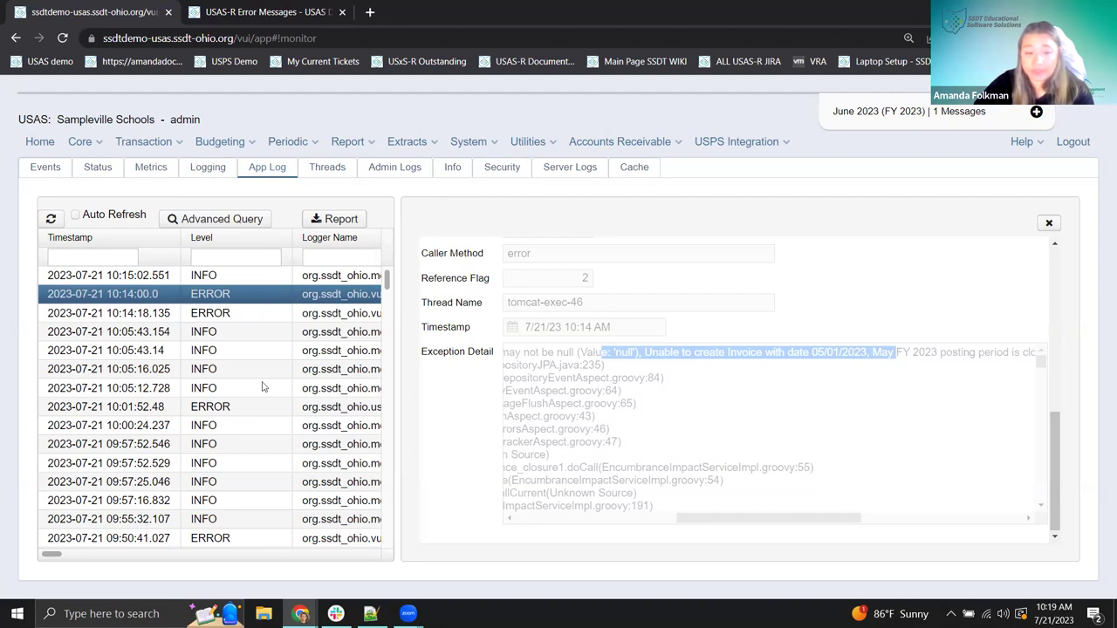
- Read the exception details of the 10:01 and 09:47 ERROR entries in App Log
left_click(229, 408)
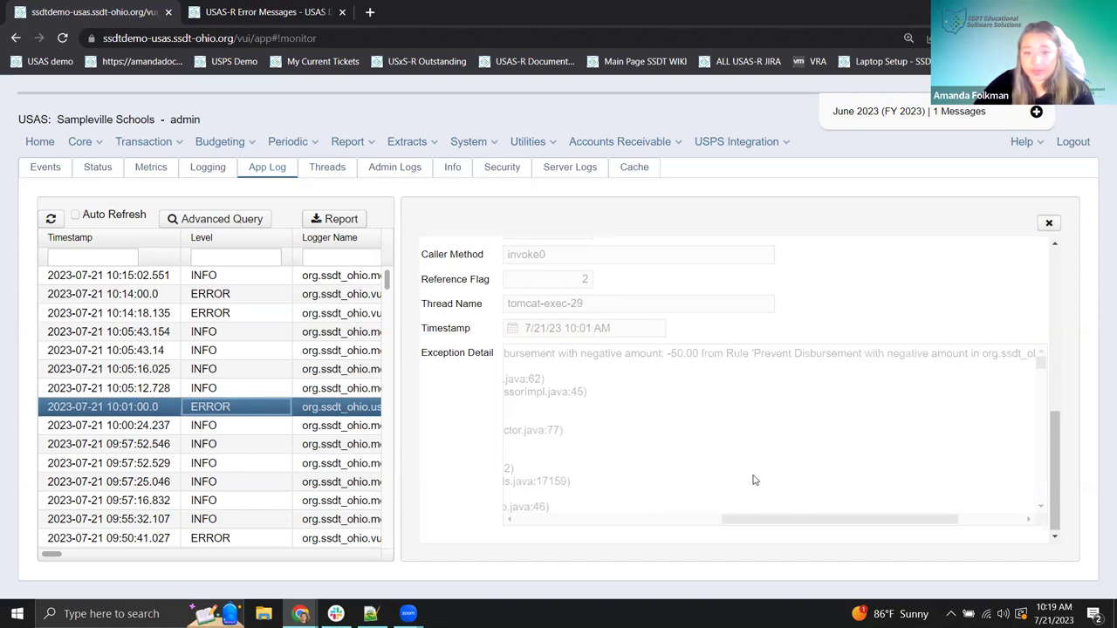
left_click_drag(755, 521, 515, 513)
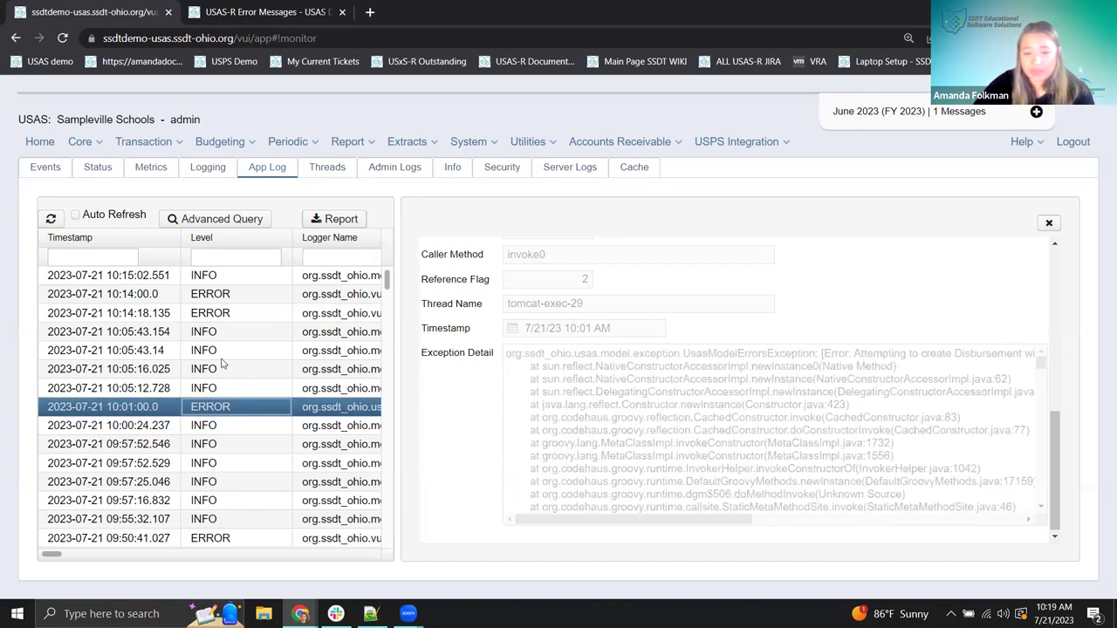
scroll(218, 408, "down", 2)
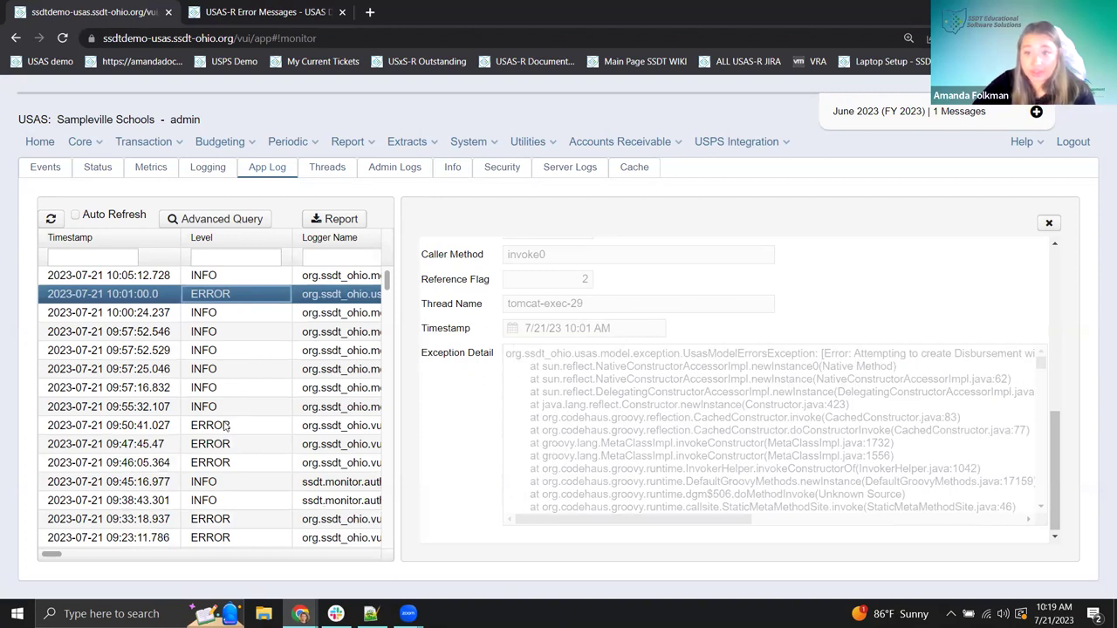
left_click(234, 445)
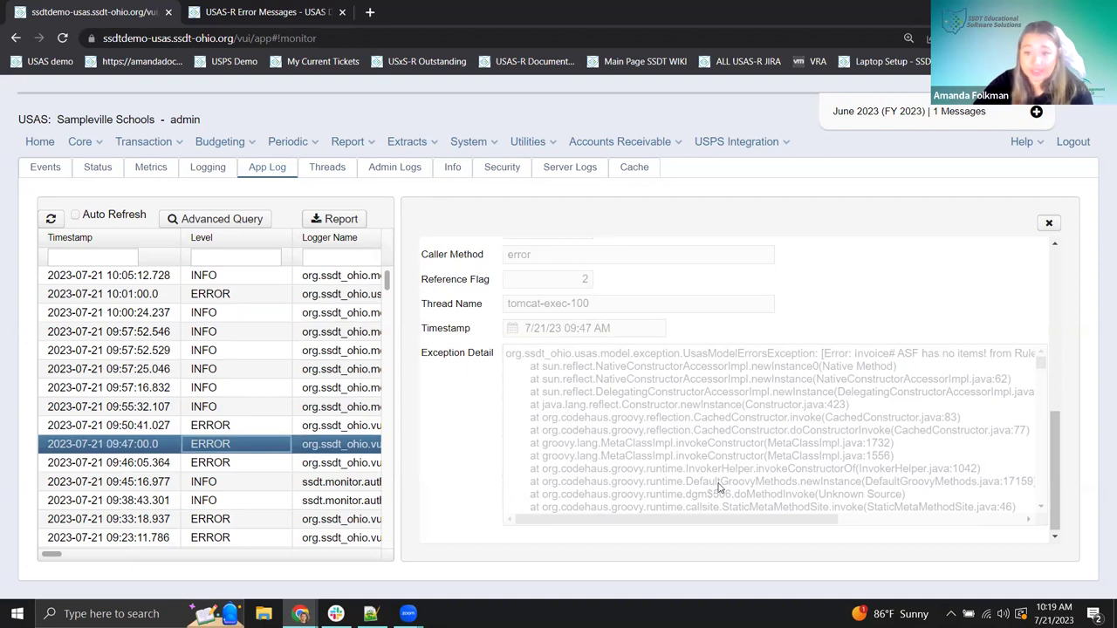
left_click_drag(722, 520, 853, 530)
mouse_move(684, 355)
left_mouse_down()
mouse_move(811, 367)
mouse_move(821, 356)
left_mouse_up()
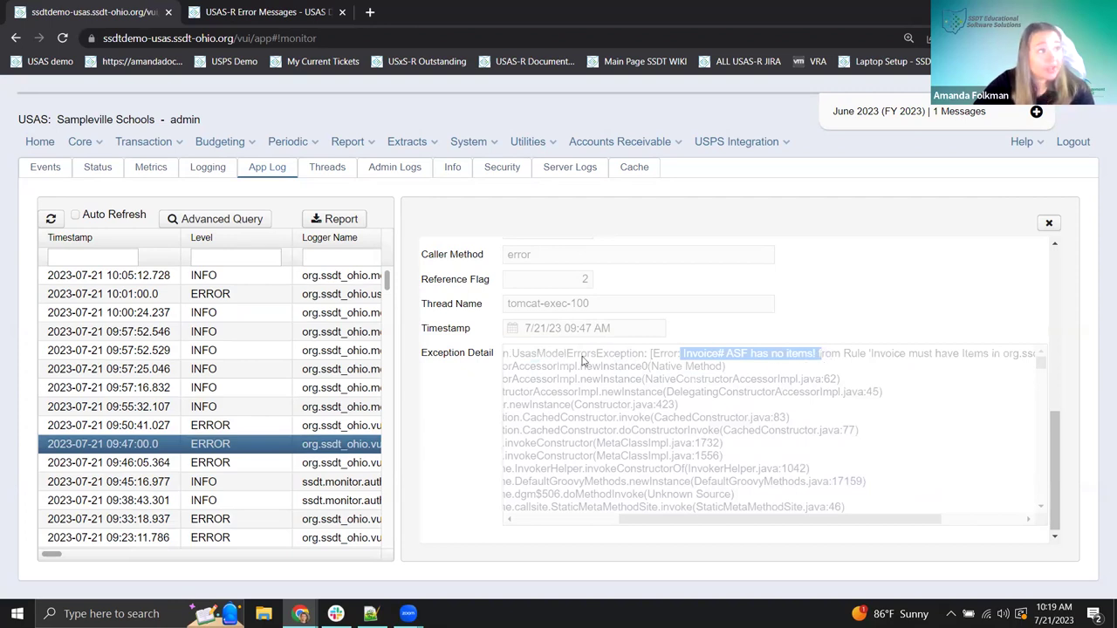
- Read the 09:33 'Excessive query cost detected' error, then close the detail panel
left_click(234, 521)
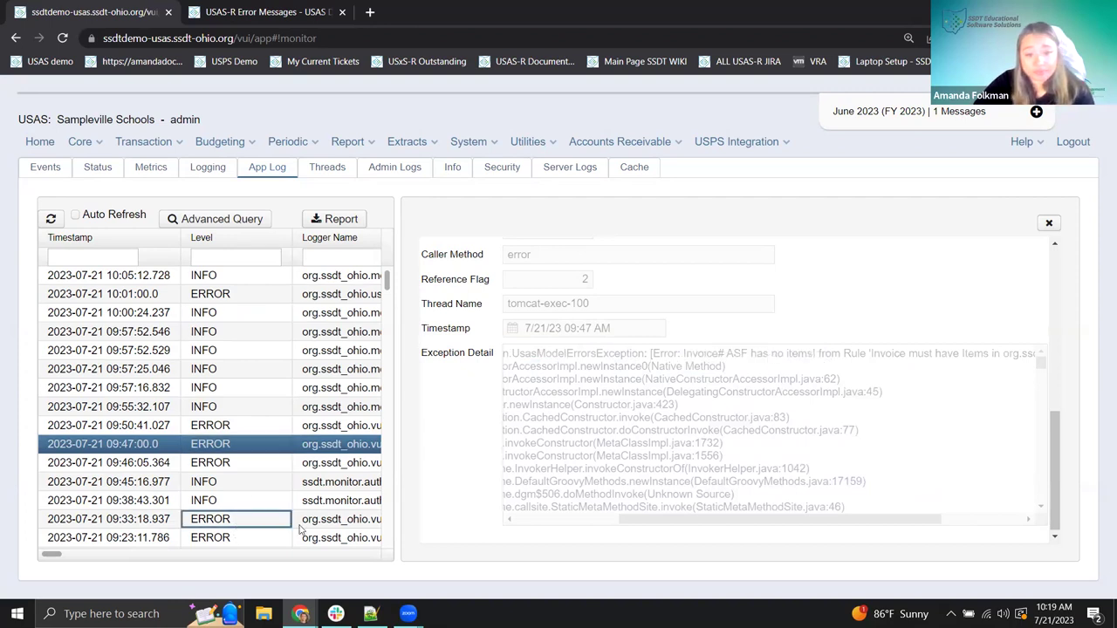
left_click_drag(642, 354, 800, 358)
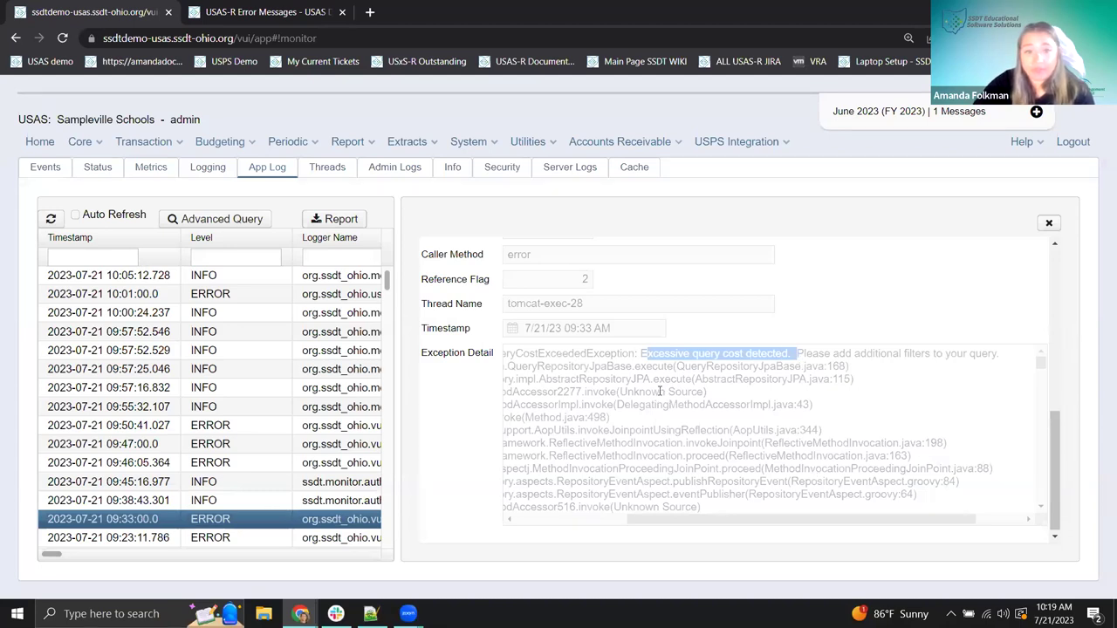
left_click(1047, 224)
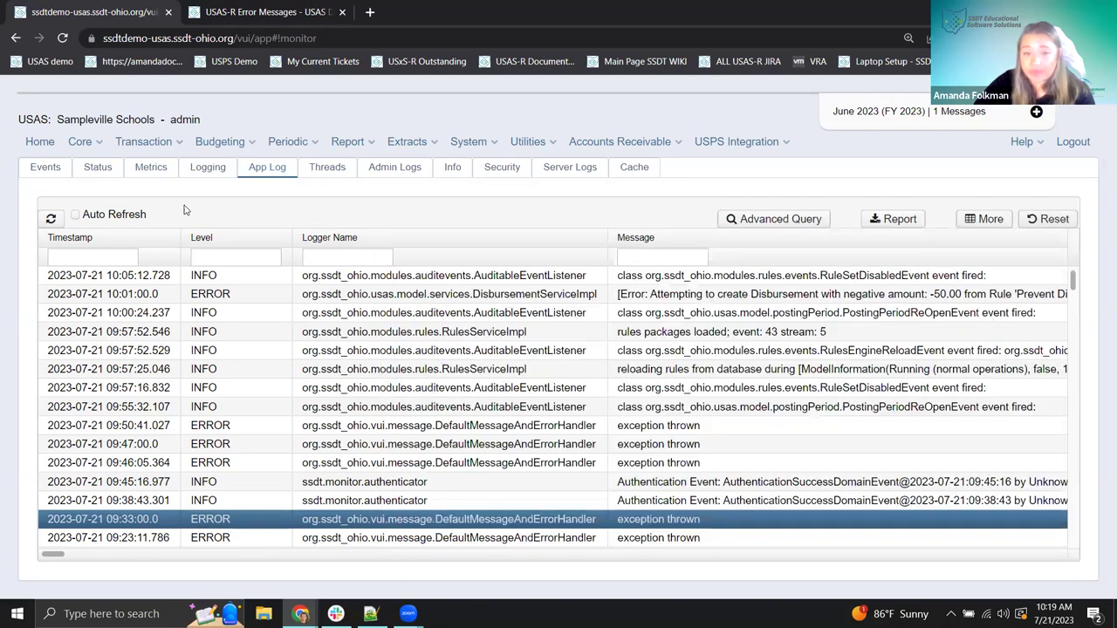
- Filter the App Log Level to 'error', then clear it so all levels show
left_click(233, 259)
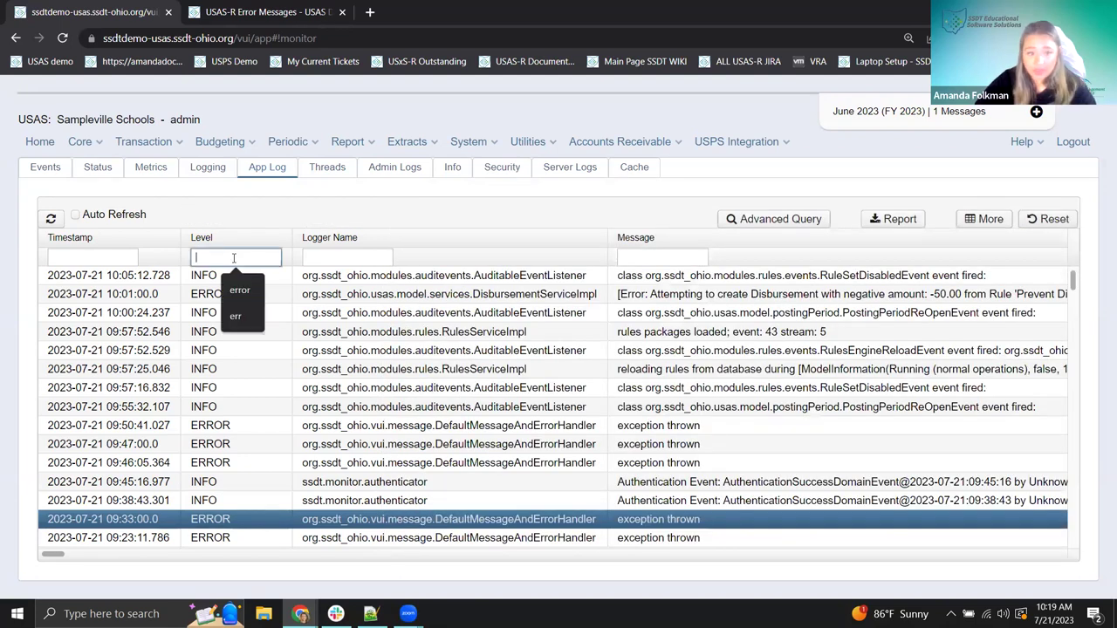
left_click(247, 302)
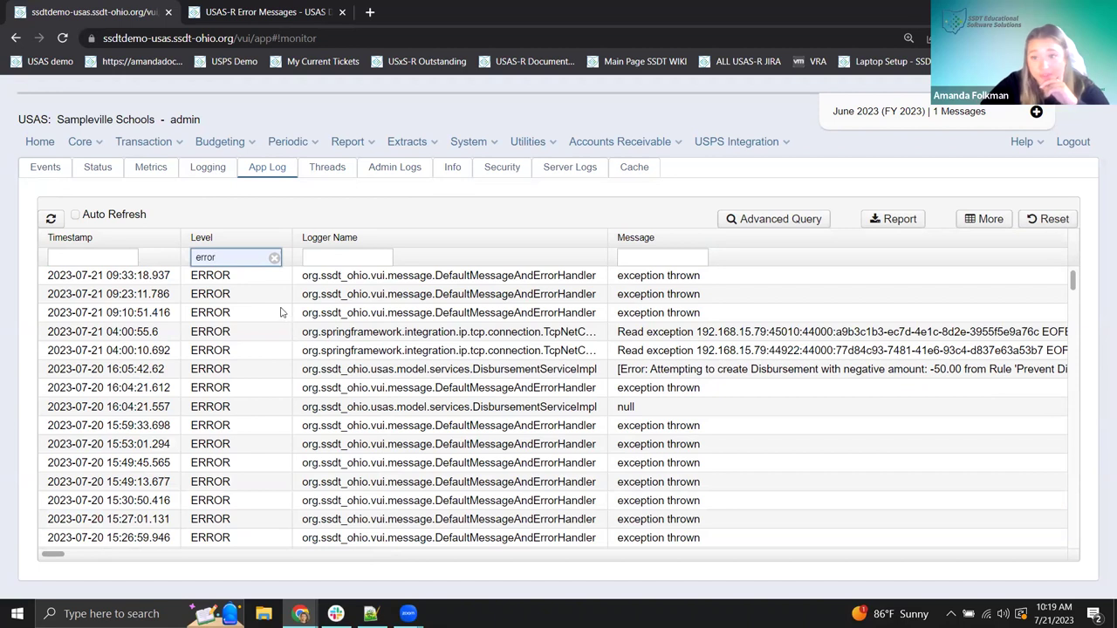
left_click(274, 260)
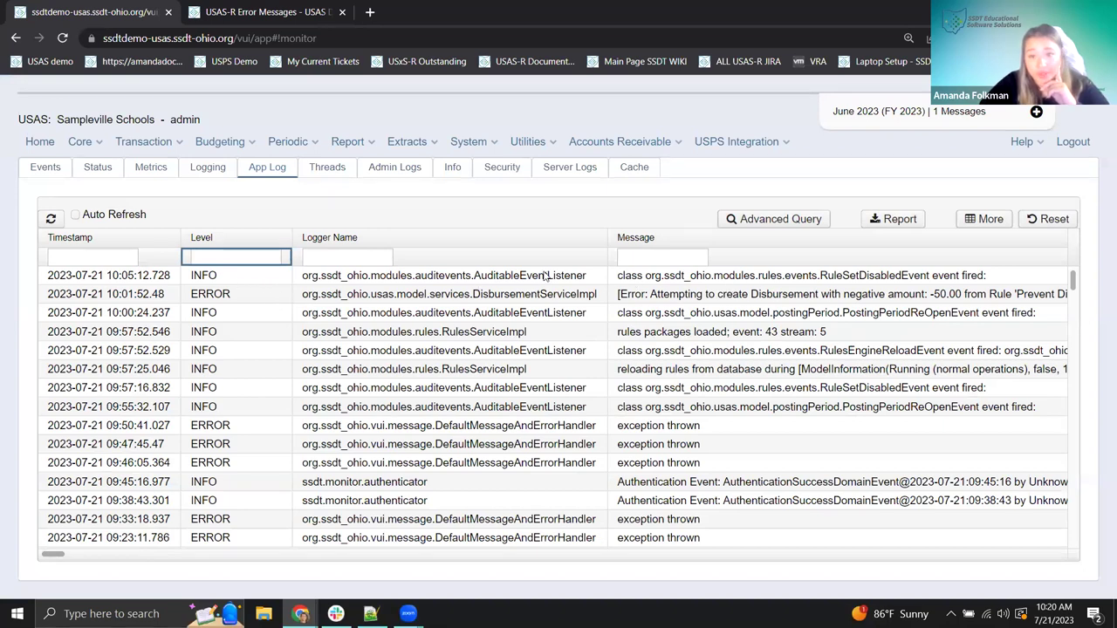
left_click(258, 284)
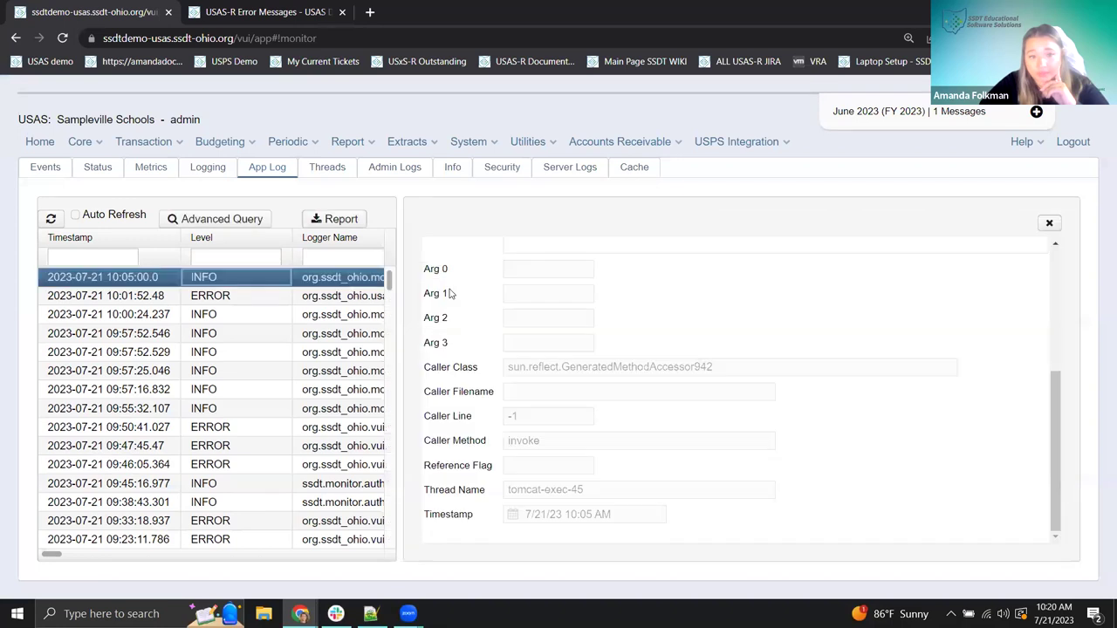
scroll(731, 314, "up", 5)
left_click_drag(608, 316, 885, 341)
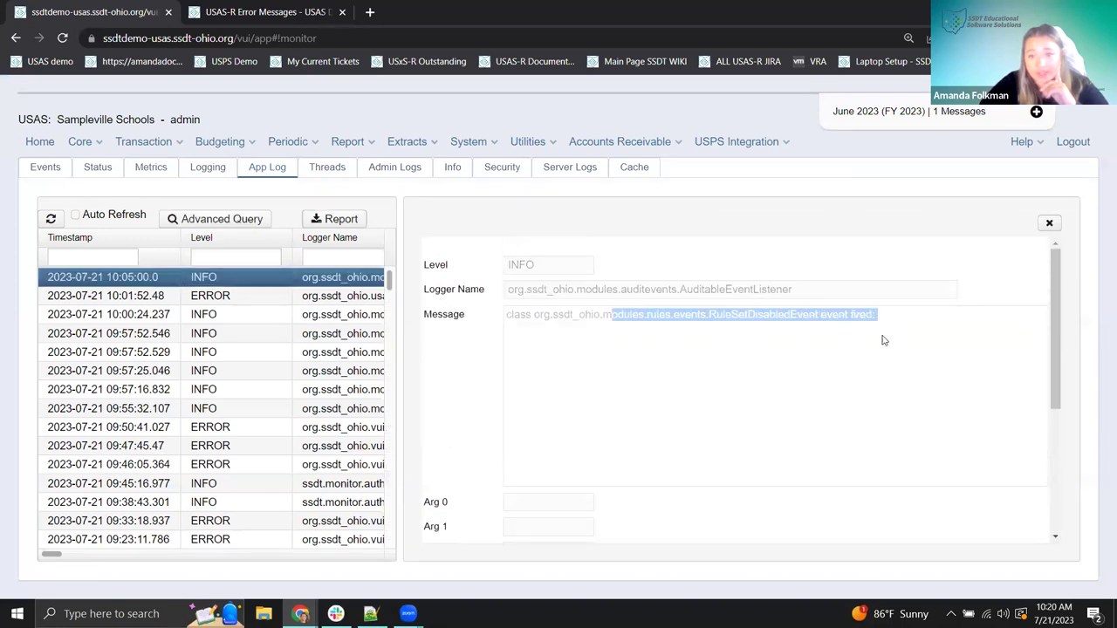
left_click(730, 313)
scroll(731, 314, "down", 5)
scroll(733, 314, "up", 5)
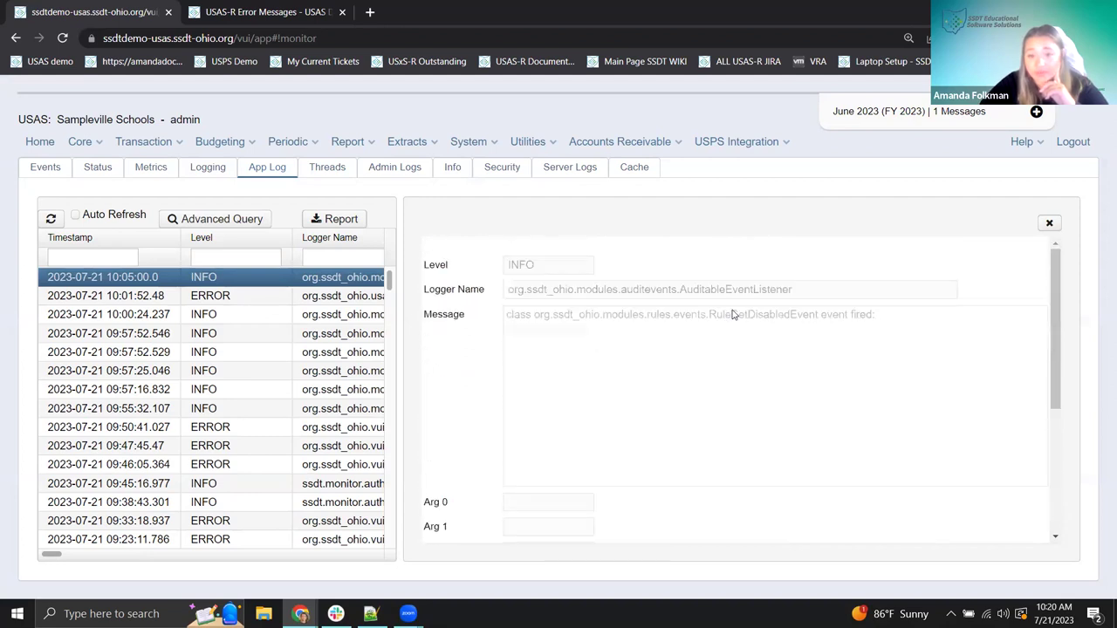
left_click_drag(620, 321, 891, 317)
left_click(582, 432)
left_click_drag(703, 297, 800, 294)
left_click(646, 393)
left_click(1050, 226)
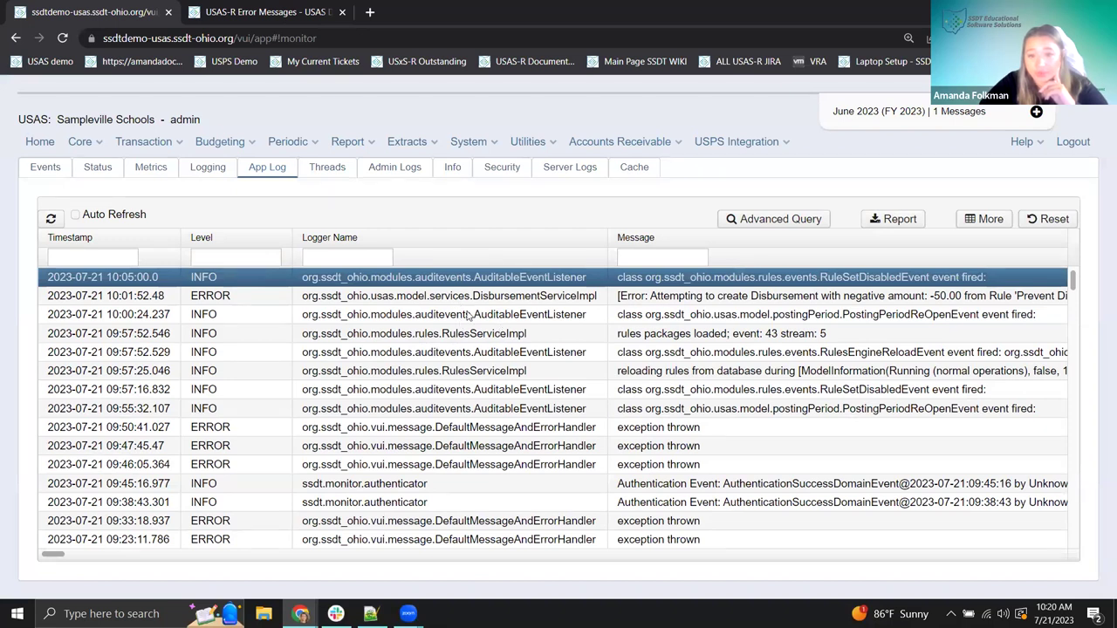
left_click(489, 354)
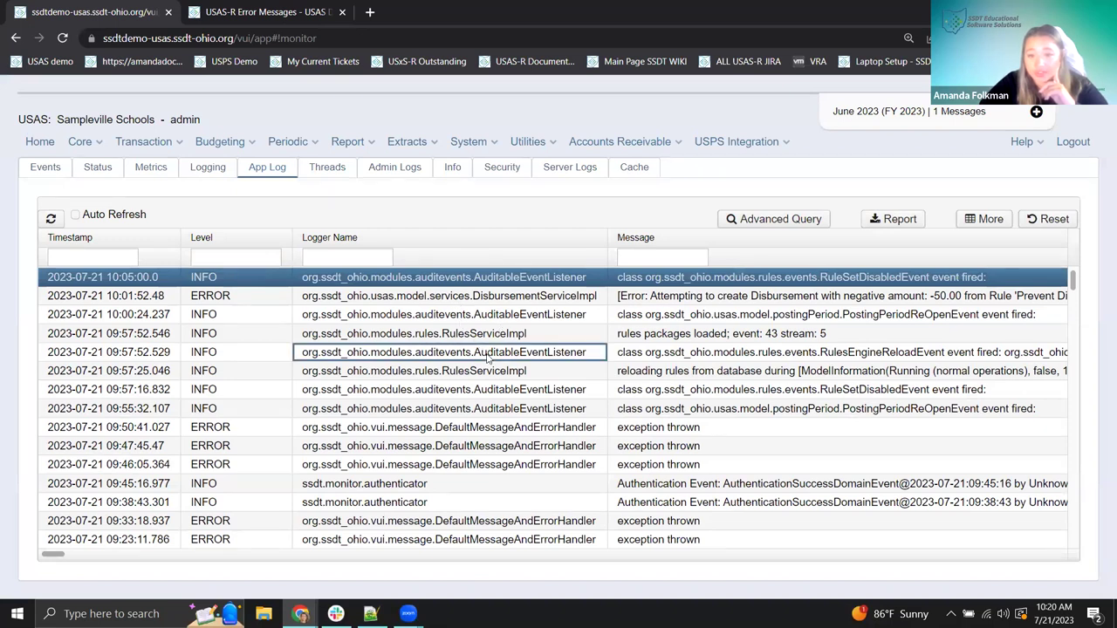
scroll(692, 349, "down", 5)
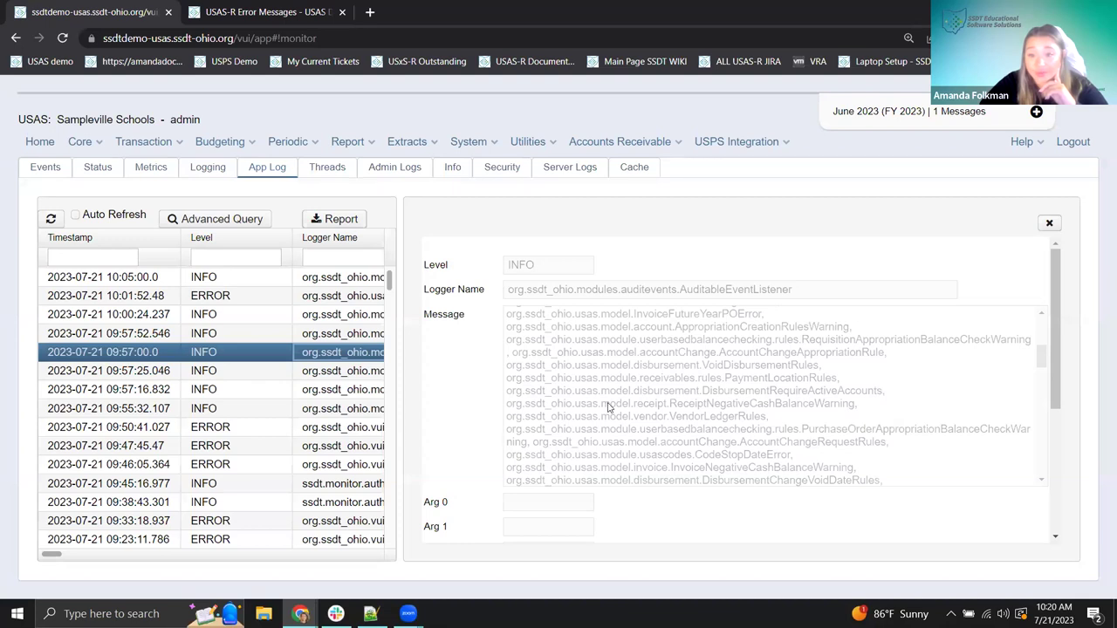
left_click(1046, 225)
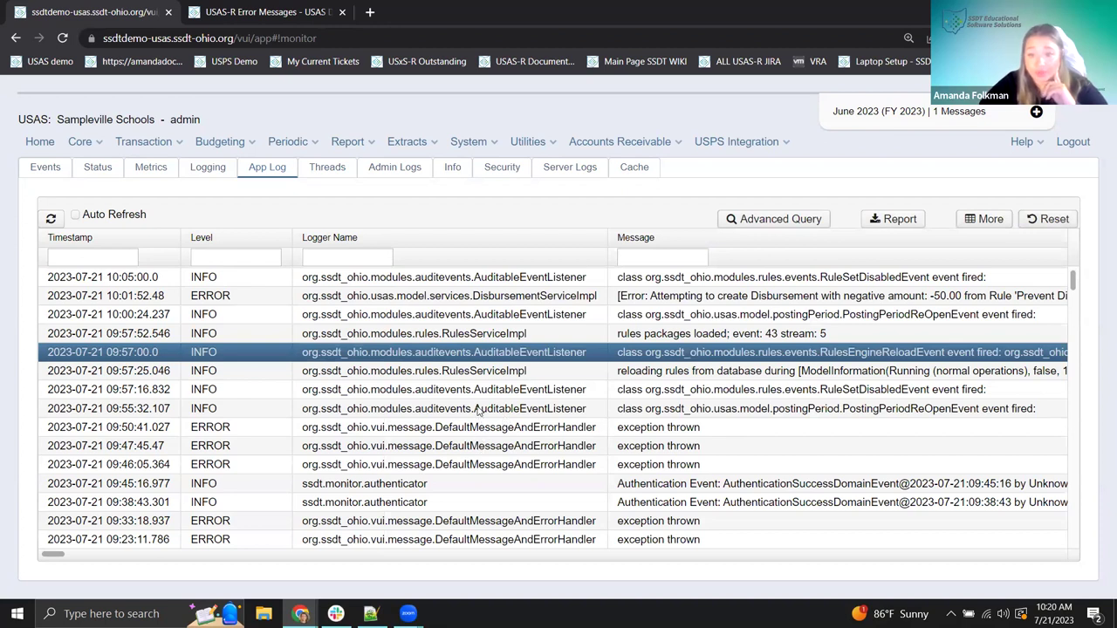
scroll(528, 415, "down", 3)
scroll(615, 349, "up", 3)
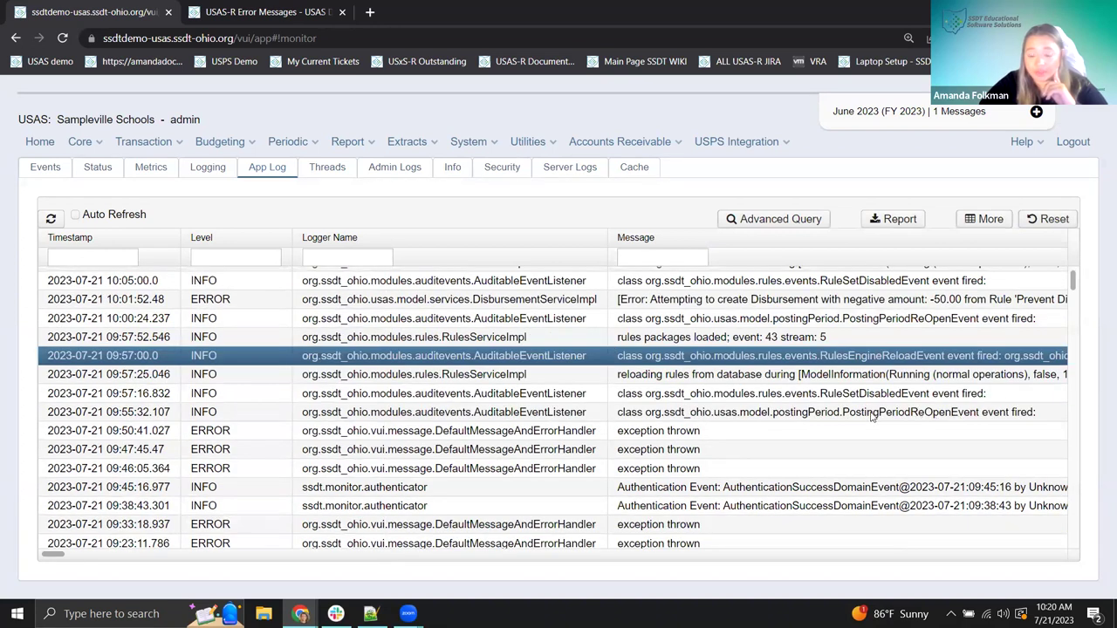
double_click(229, 436)
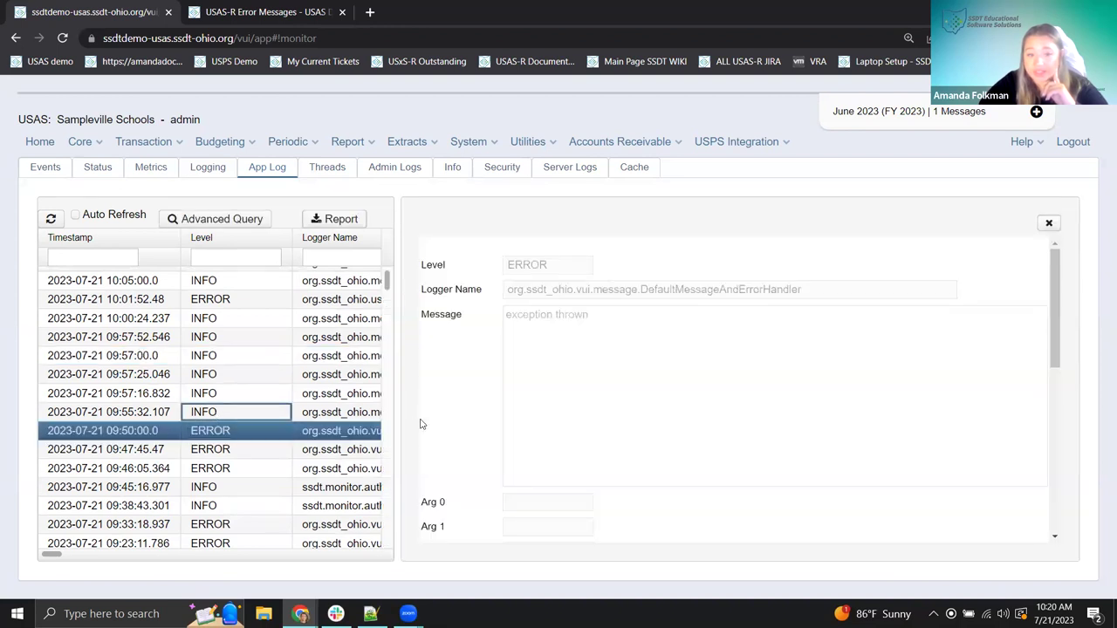
left_click(1049, 224)
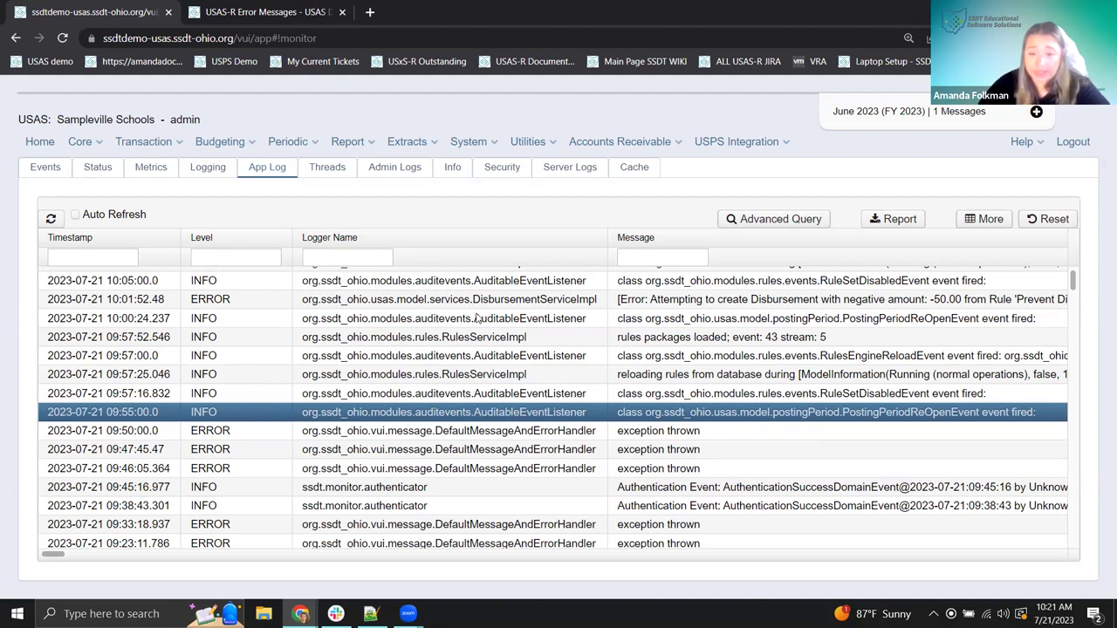
- Open the 09:50 ERROR entry and highlight its 'Invoice# ASF has no items' exception detail
left_click(740, 434)
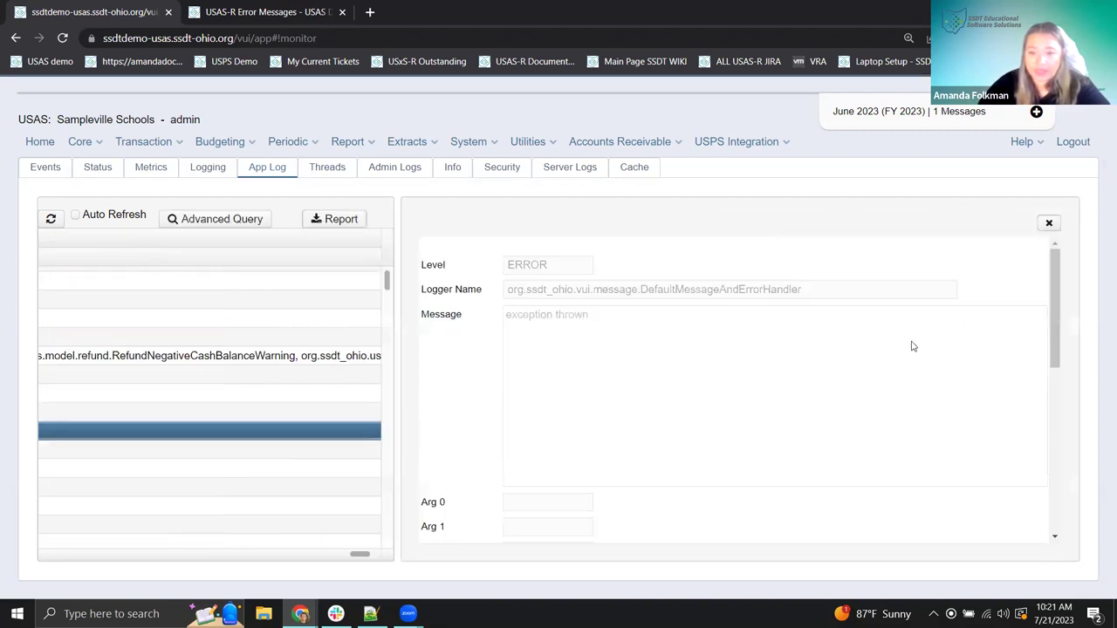
scroll(833, 358, "down", 5)
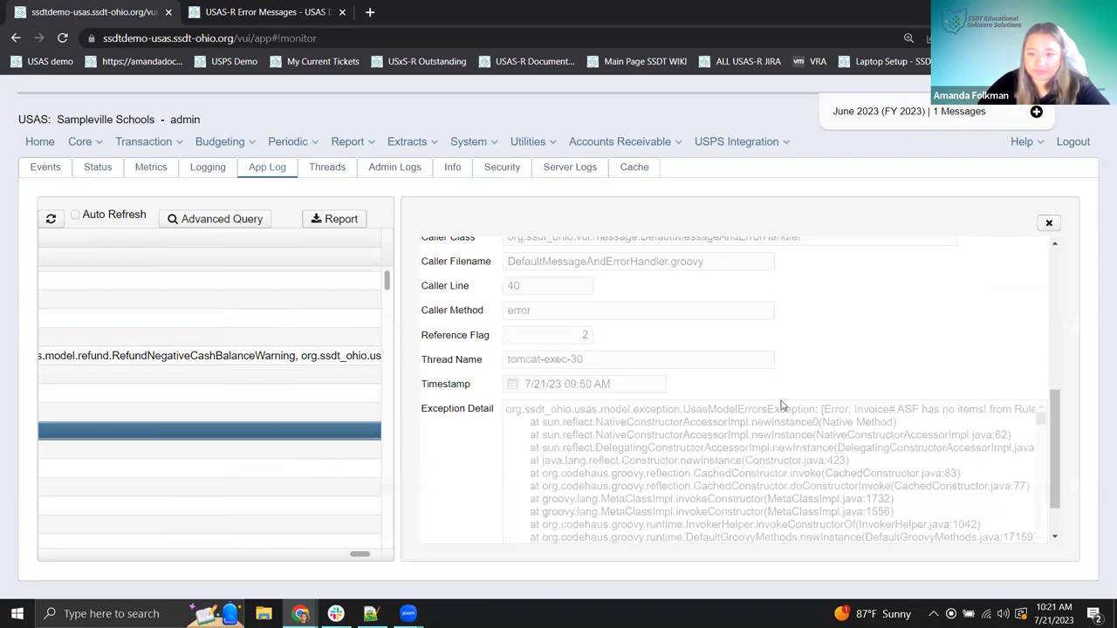
left_click_drag(506, 412, 1013, 452)
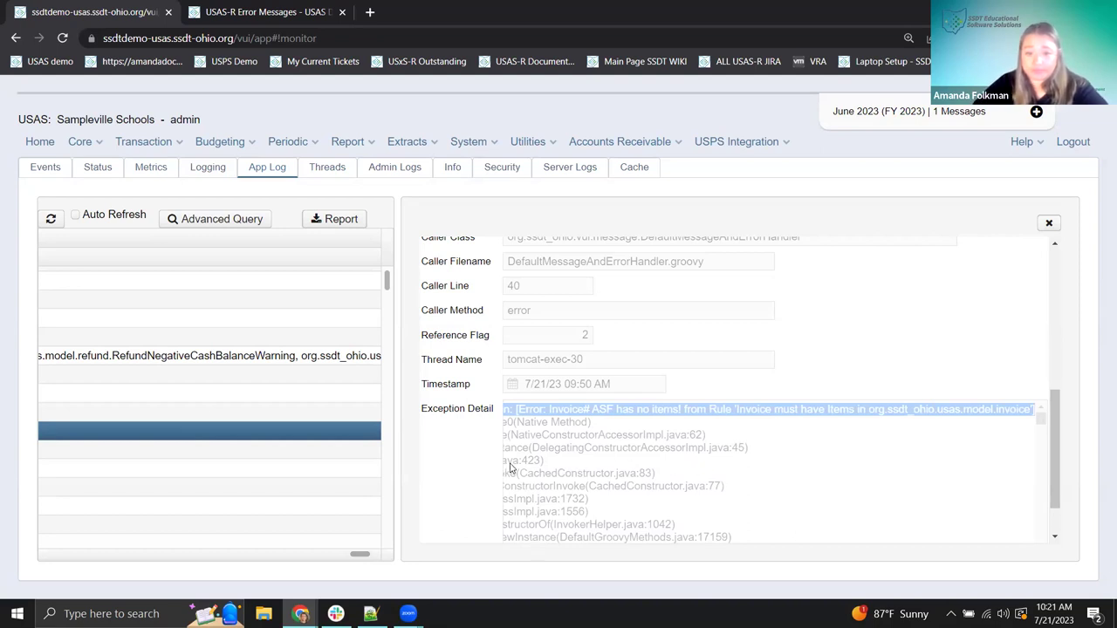
left_click(541, 438)
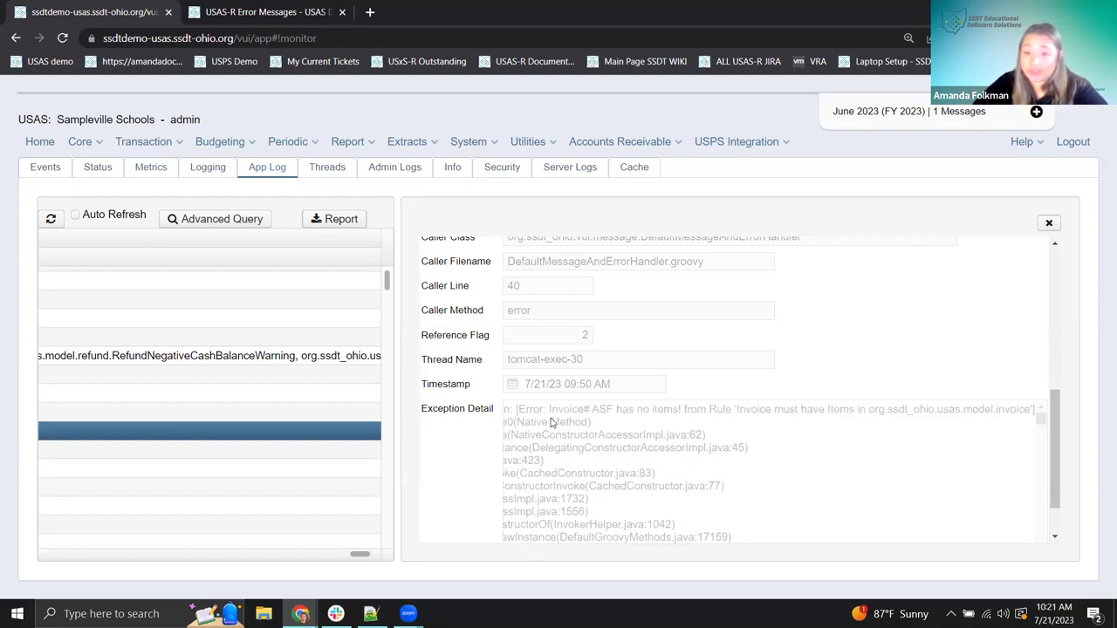
left_click_drag(524, 409, 569, 480)
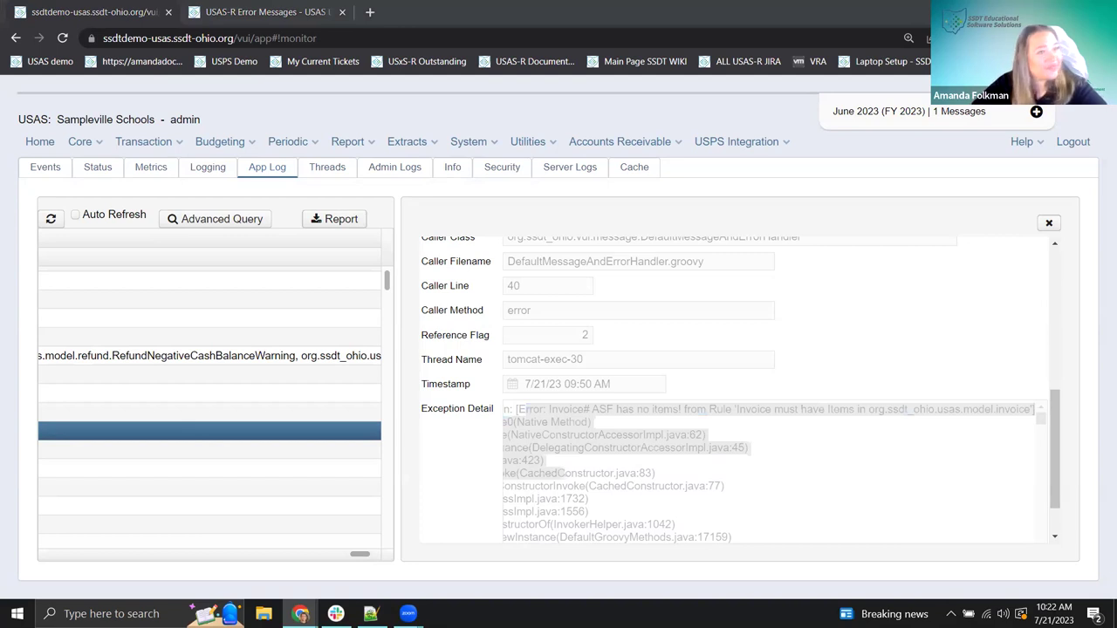
- Return to the USAS-R home page and launch Job Scheduler from the Utilities menu
left_click(27, 186)
left_click(79, 146)
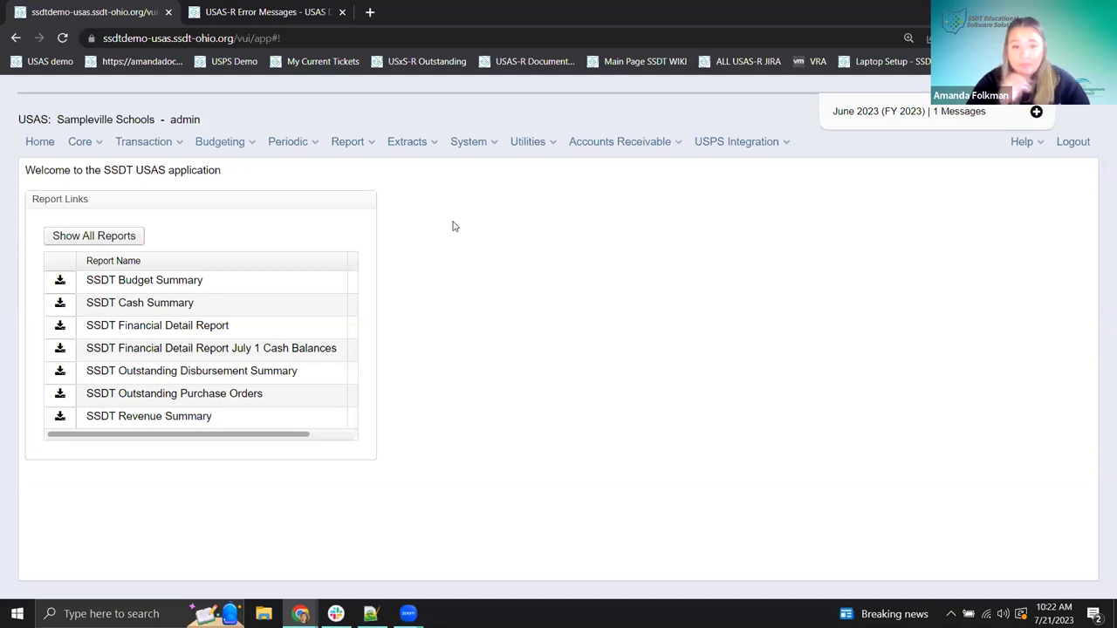
left_click(530, 142)
left_click(555, 276)
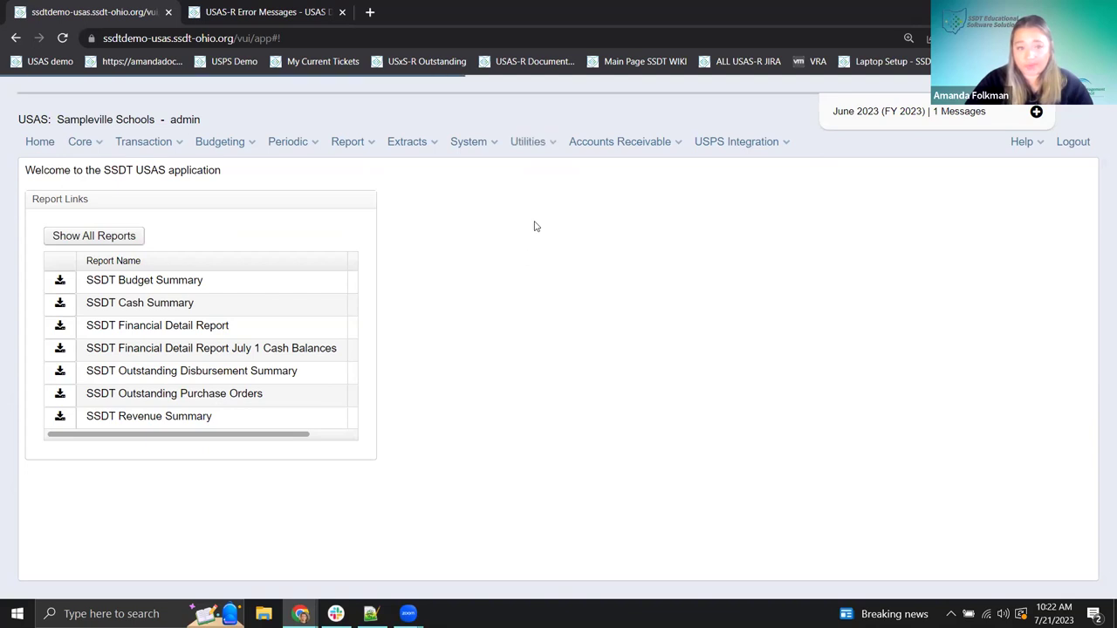
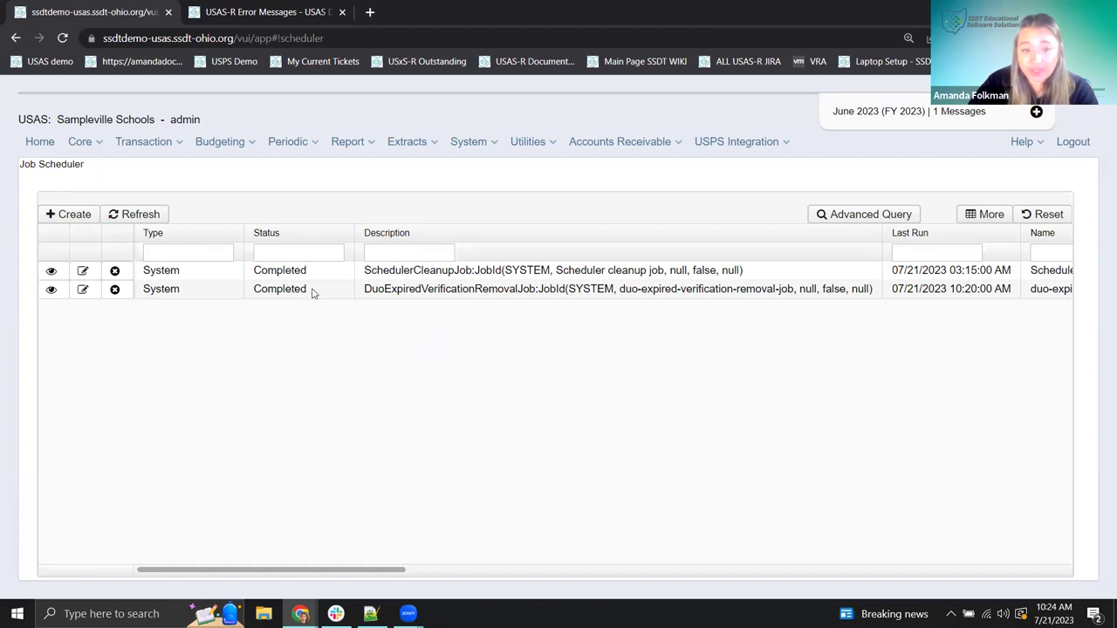
- Check the duo-expired-verification-removal job details, close them, and bring up the Utilities menu
left_click(296, 294)
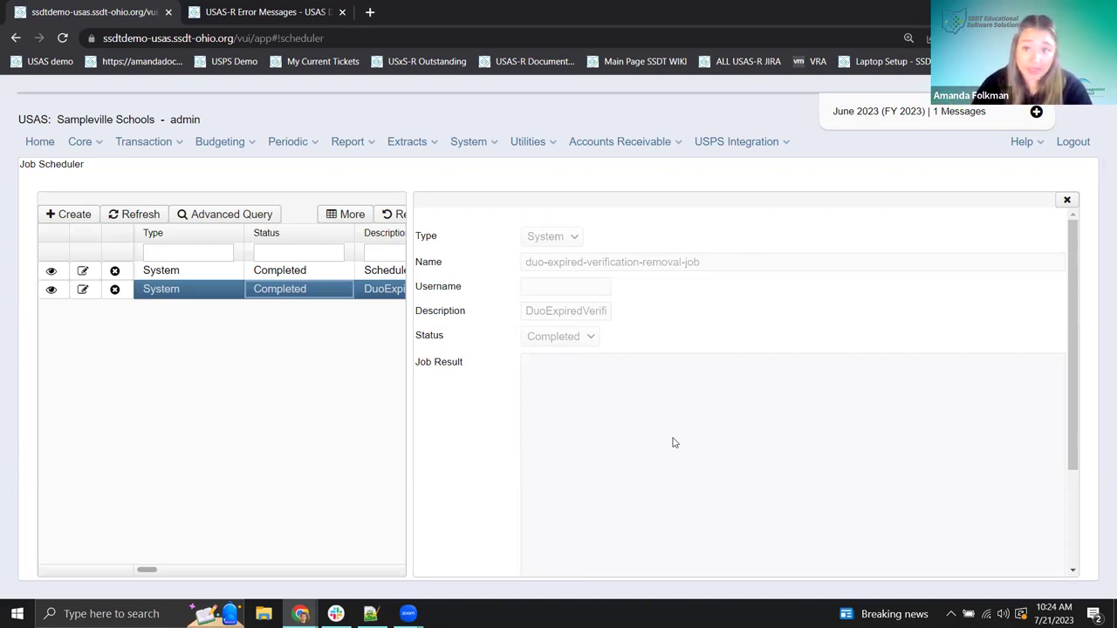
left_click(1067, 200)
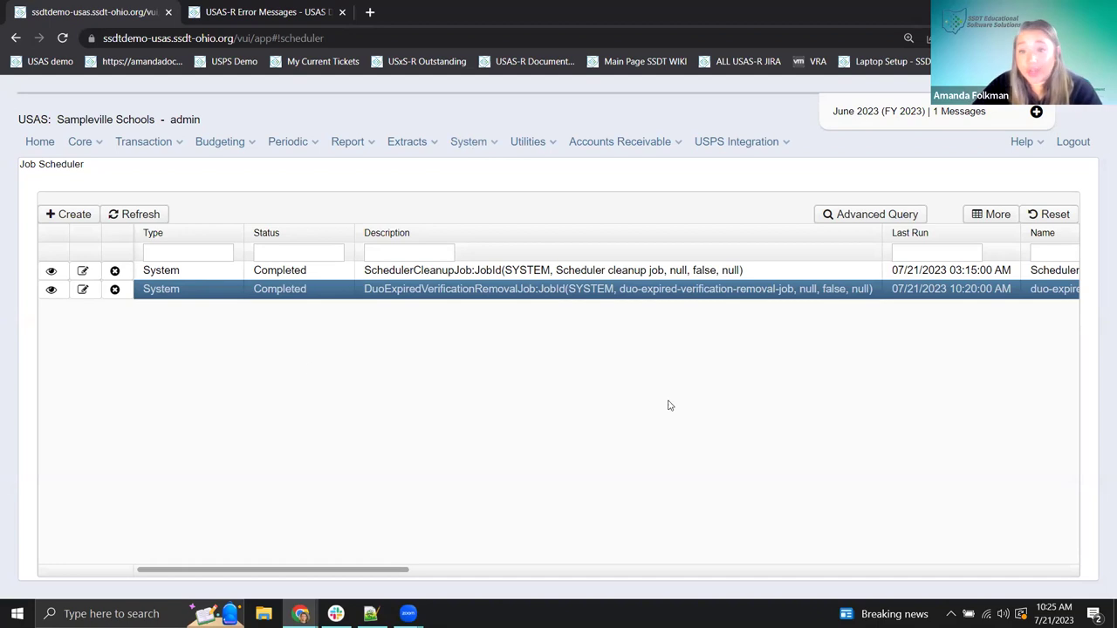
left_click(523, 145)
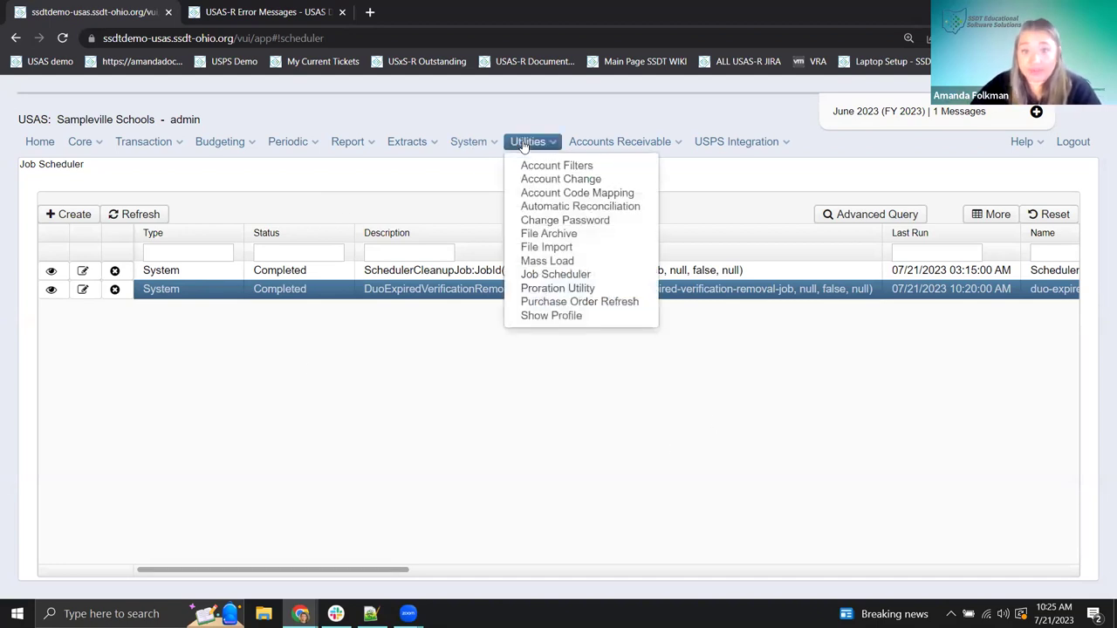
- Go to System > Configuration and open Application Configuration for editing
left_click(480, 142)
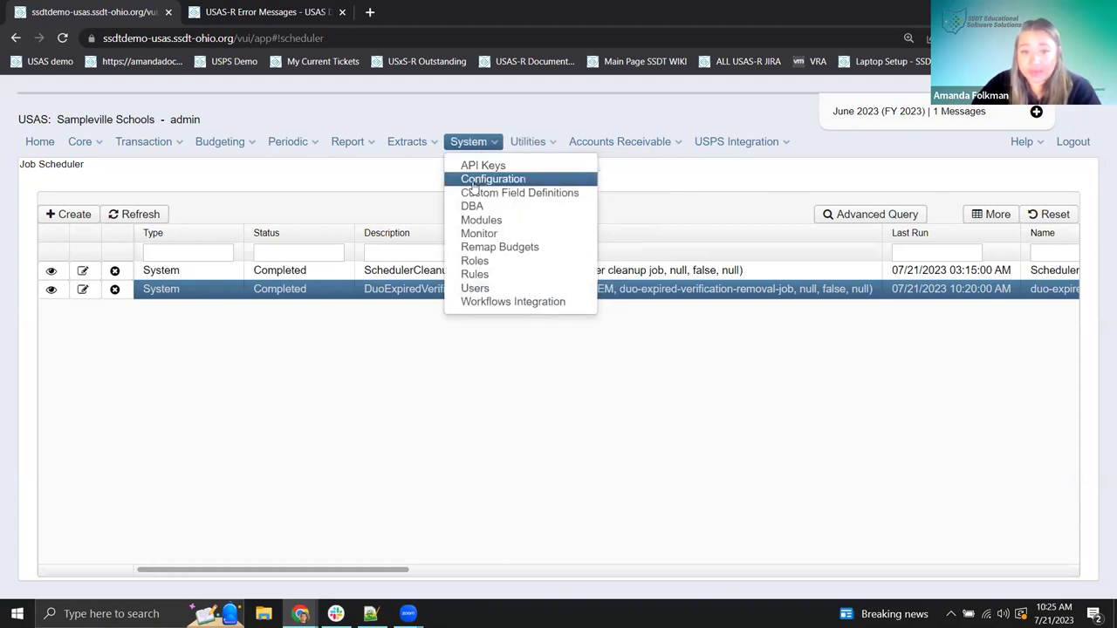
left_click(472, 183)
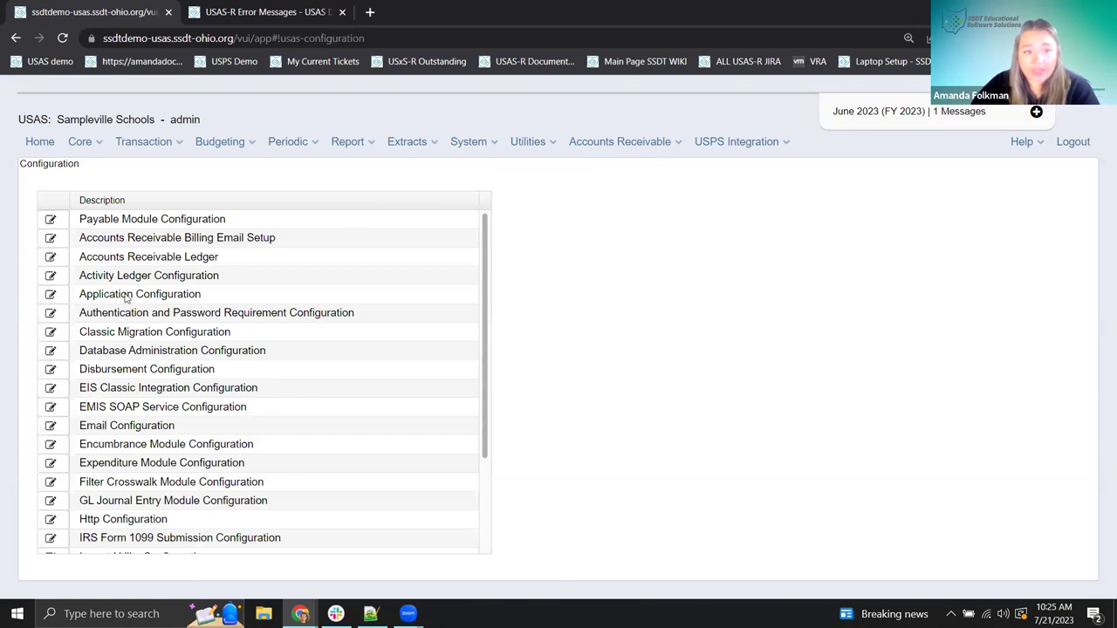
left_click(49, 294)
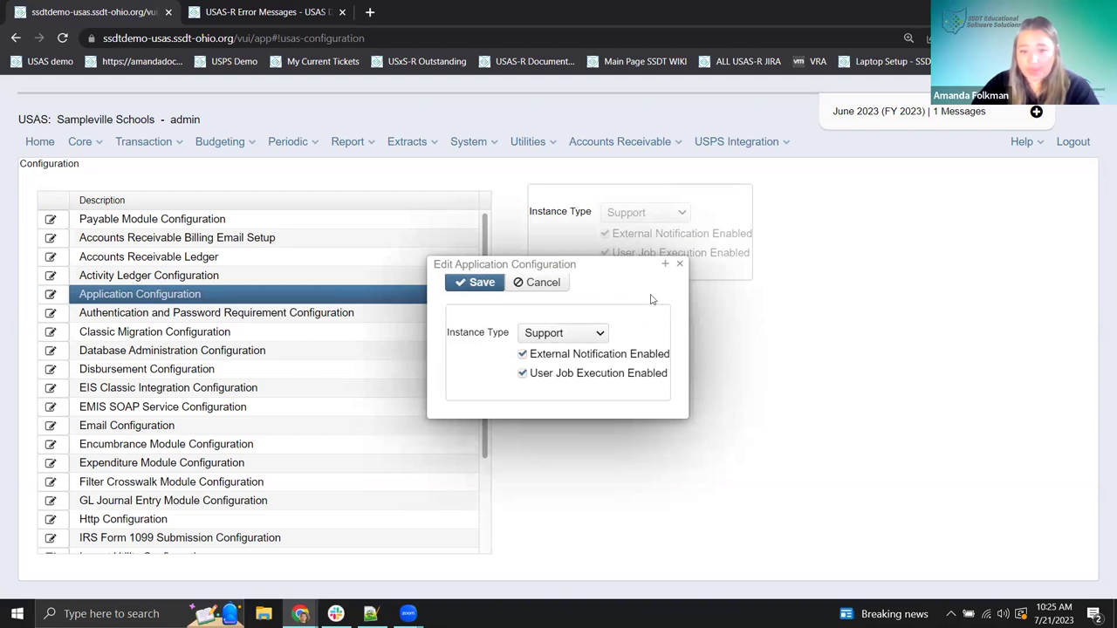
left_click(589, 338)
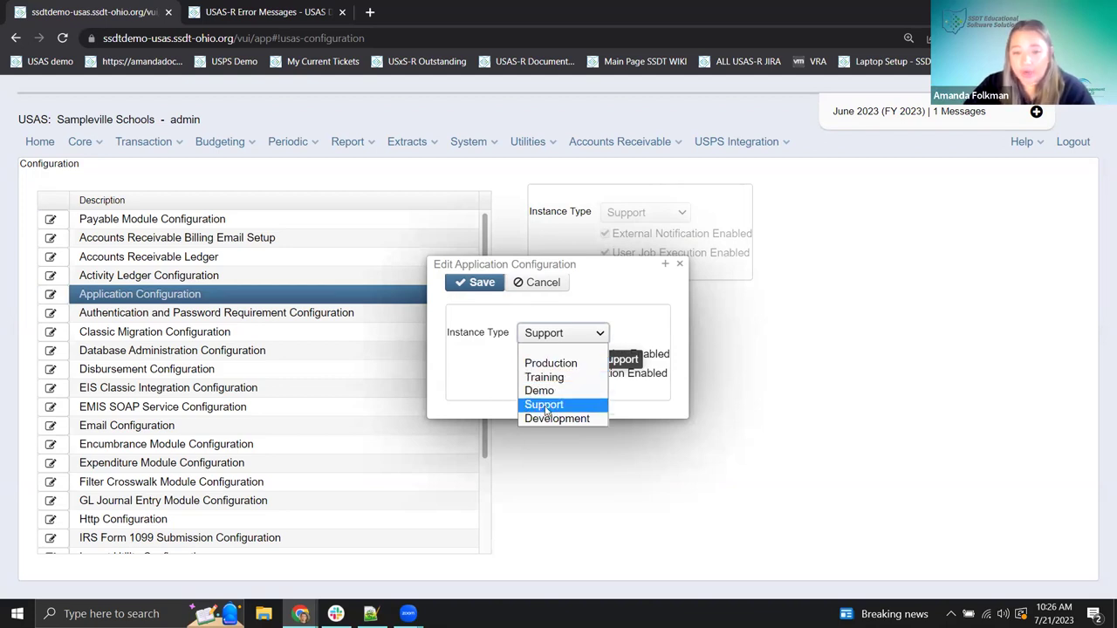
left_click(553, 408)
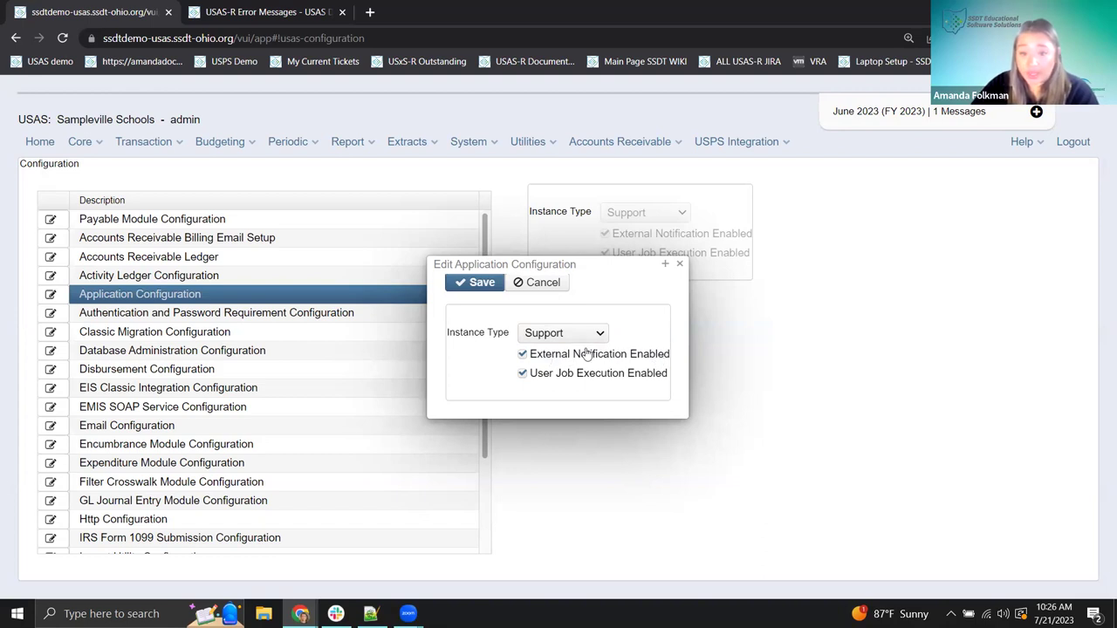
- Toggle External Notification and User Job Execution, leave job execution enabled, then finish and close the dialog
mouse_move(588, 353)
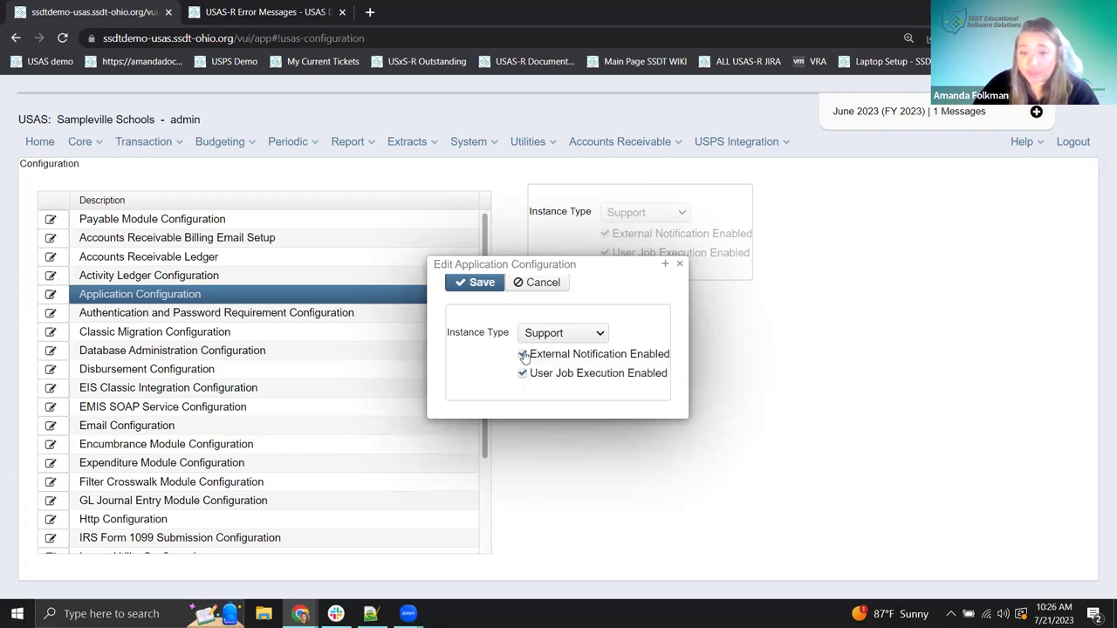
left_click(521, 356)
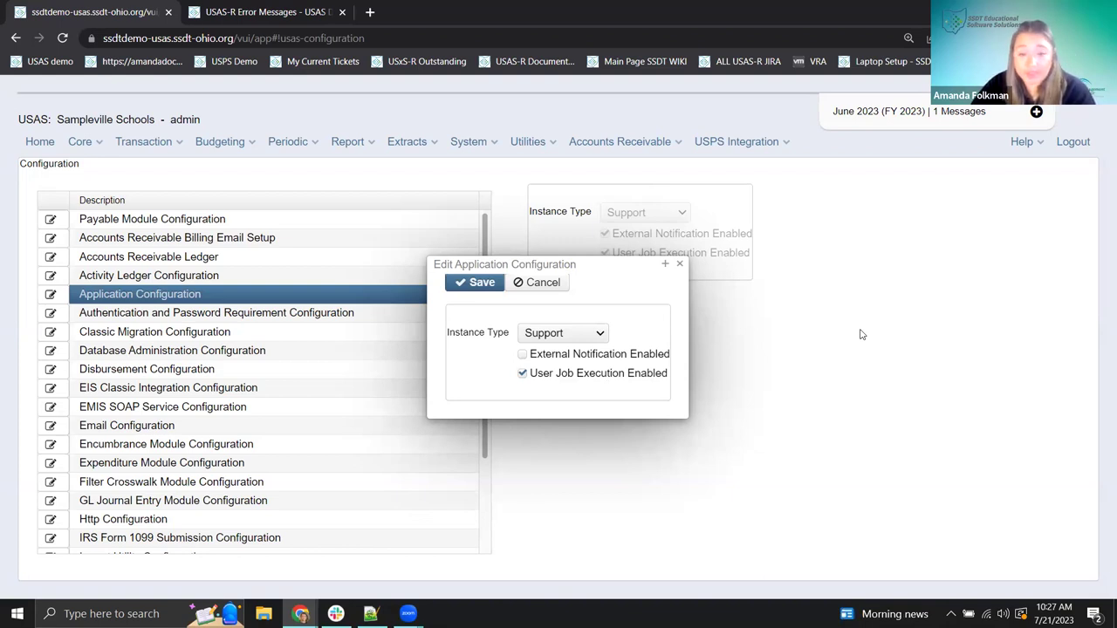
left_click(522, 373)
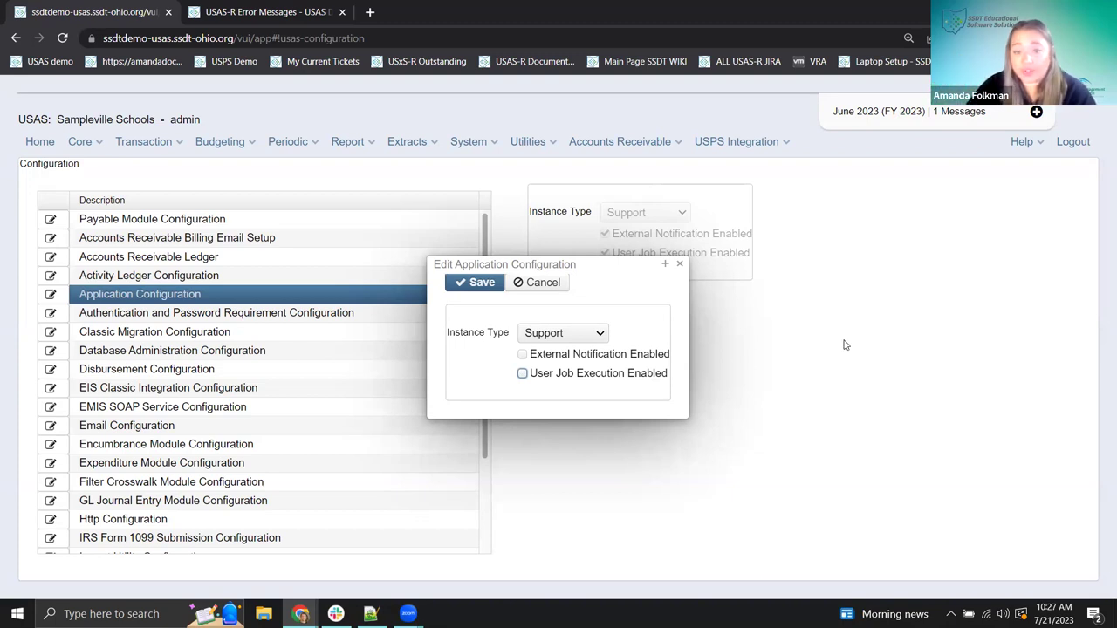
left_click(522, 375)
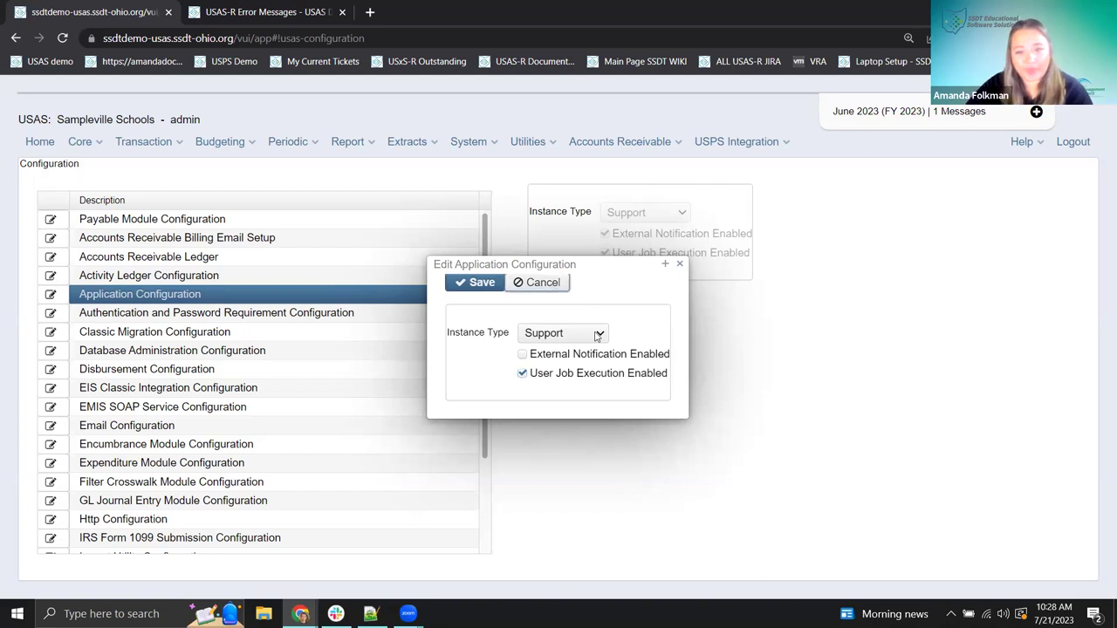
left_click(475, 282)
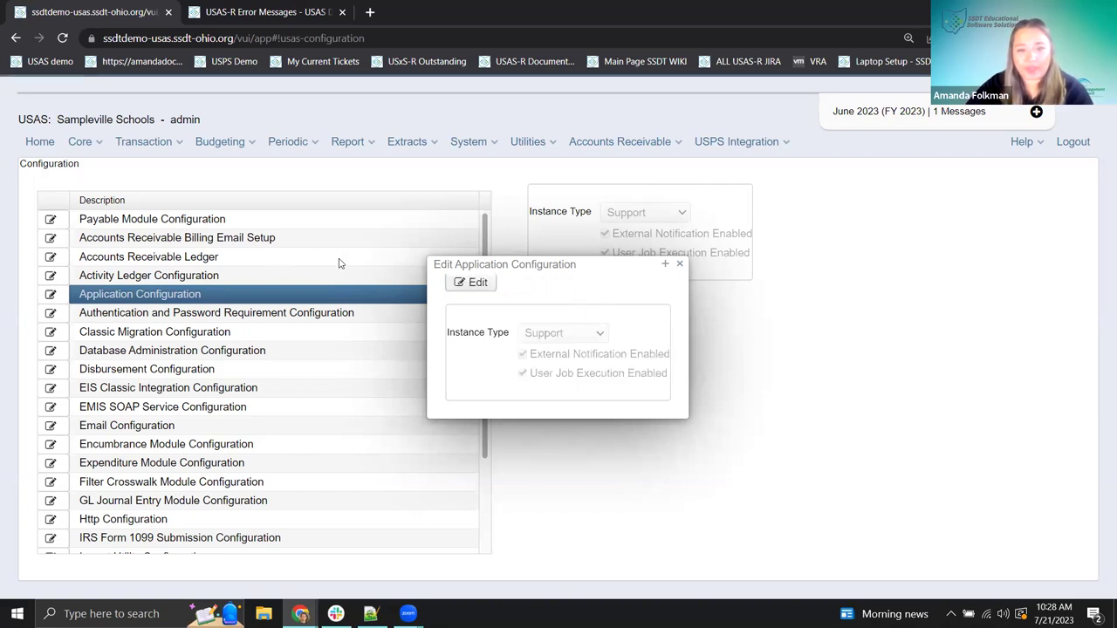
left_click(678, 266)
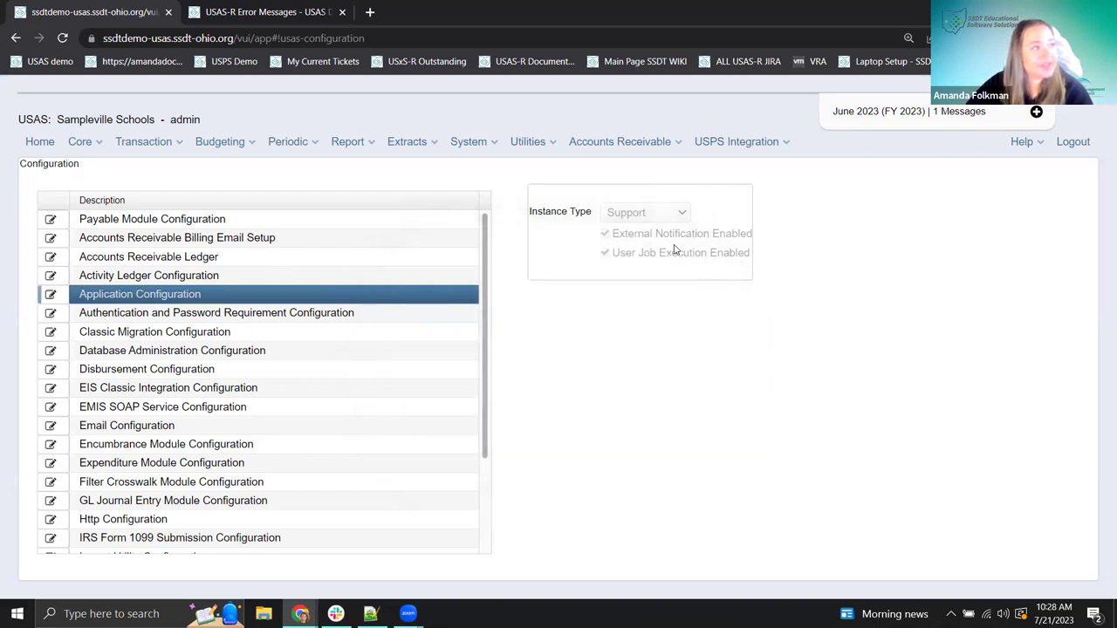
- Return to the USAS-R home page with its Report Links list
left_click(39, 141)
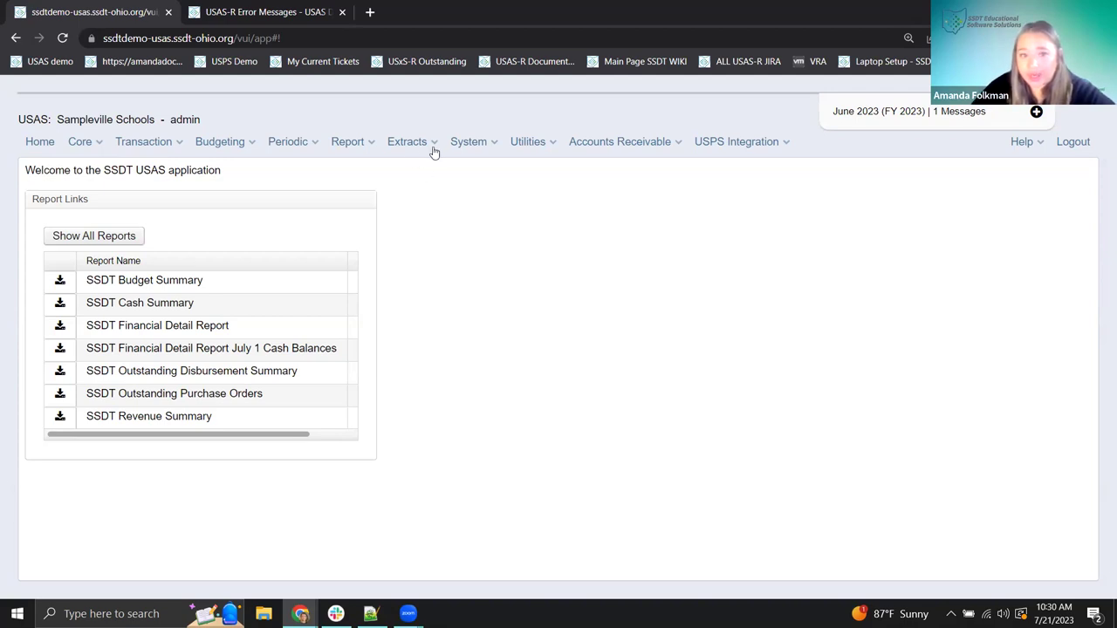
- Open System > Configuration and scroll through the configuration modules list
left_click(469, 142)
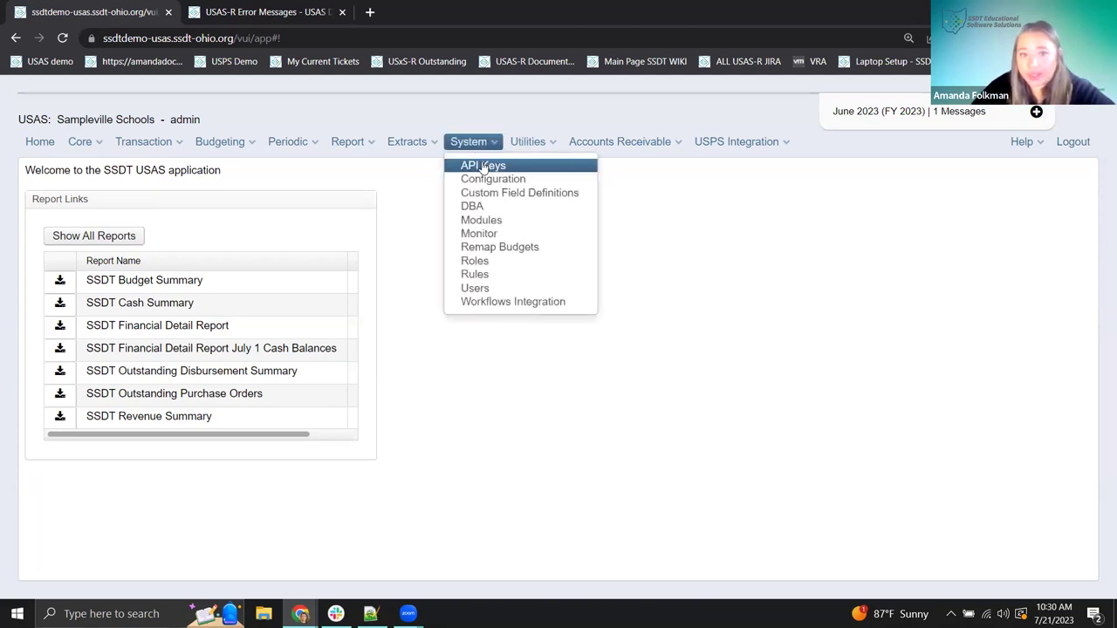
left_click(493, 180)
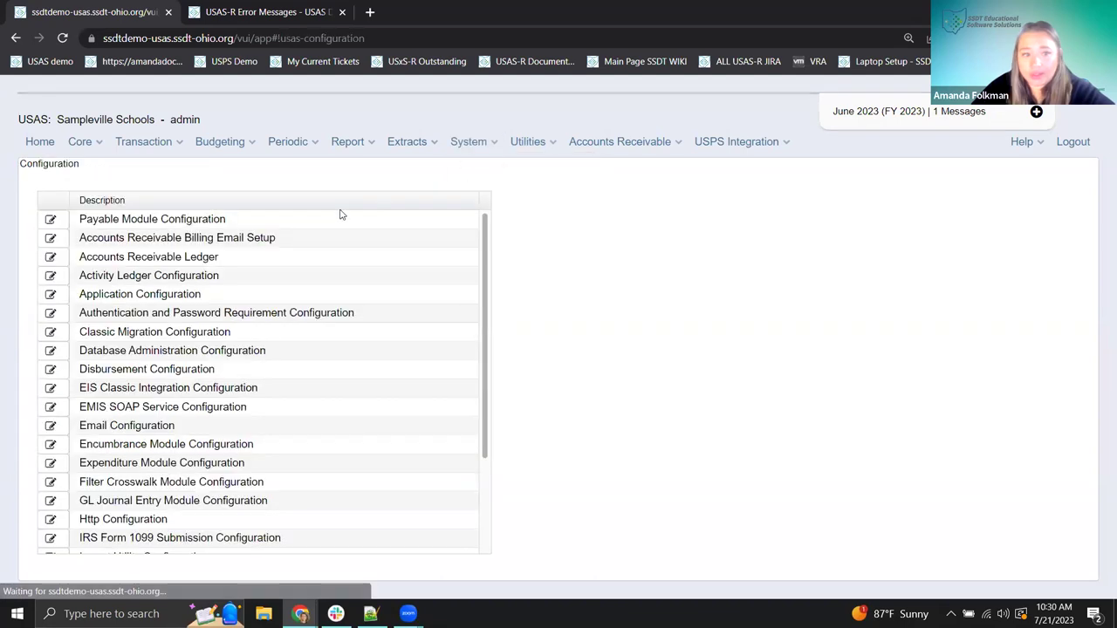
scroll(175, 314, "down", 3)
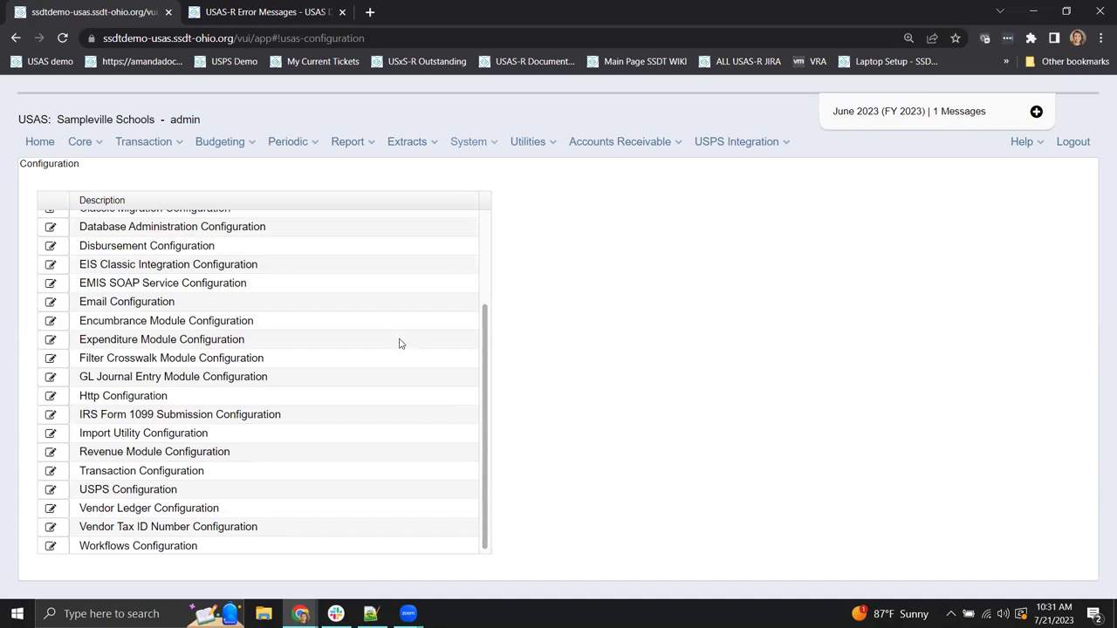
scroll(360, 364, "up", 2)
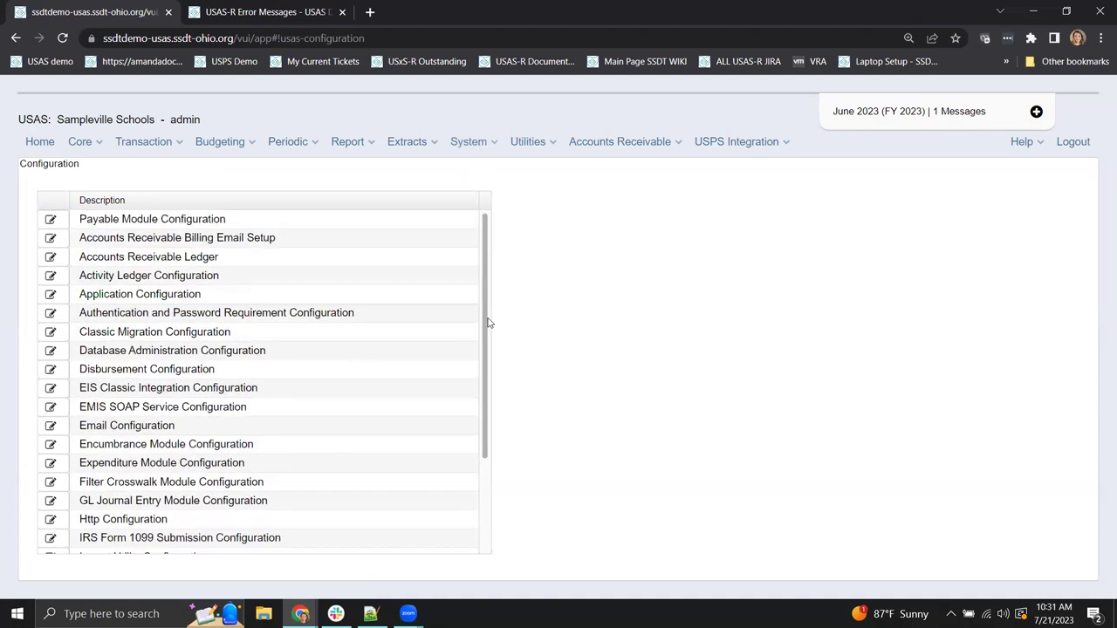